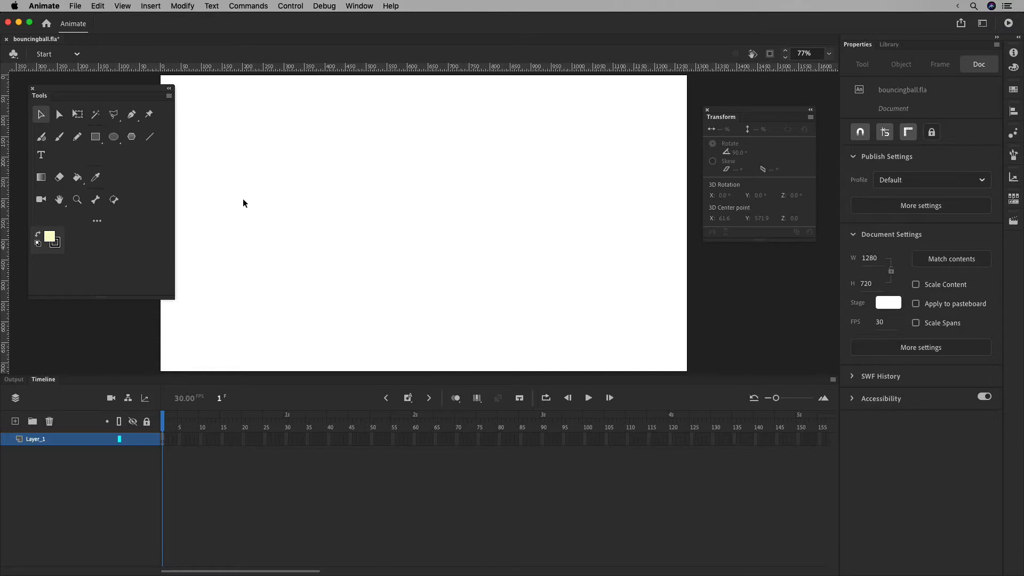
Draw a blue circle about 185 px wide near the stage's upper-left corner, then try a smaller circle beside it and undo that one
key(o)
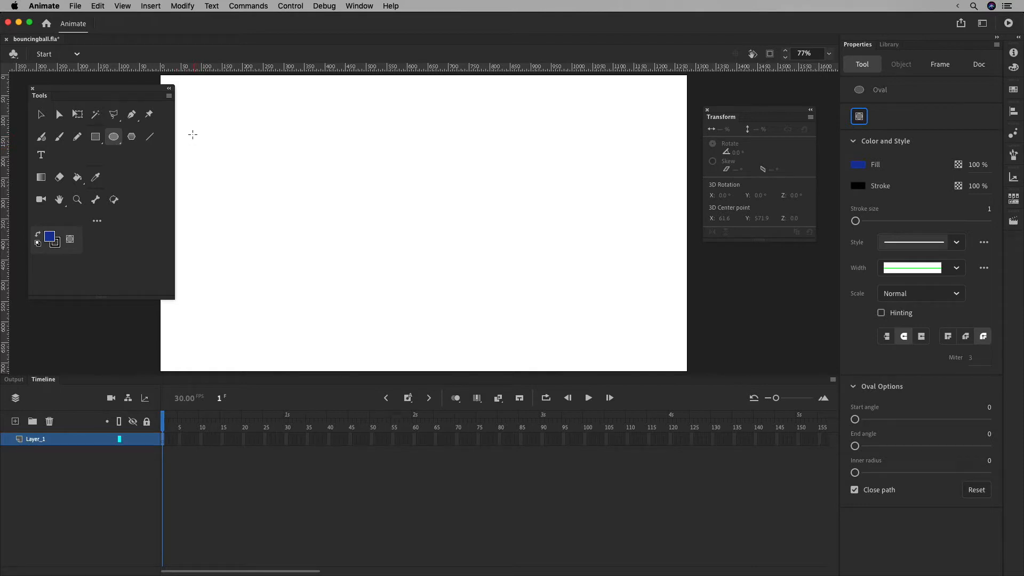
mouse_move(191, 134)
mouse_down()
mouse_move(274, 202)
mouse_move(267, 192)
mouse_up()
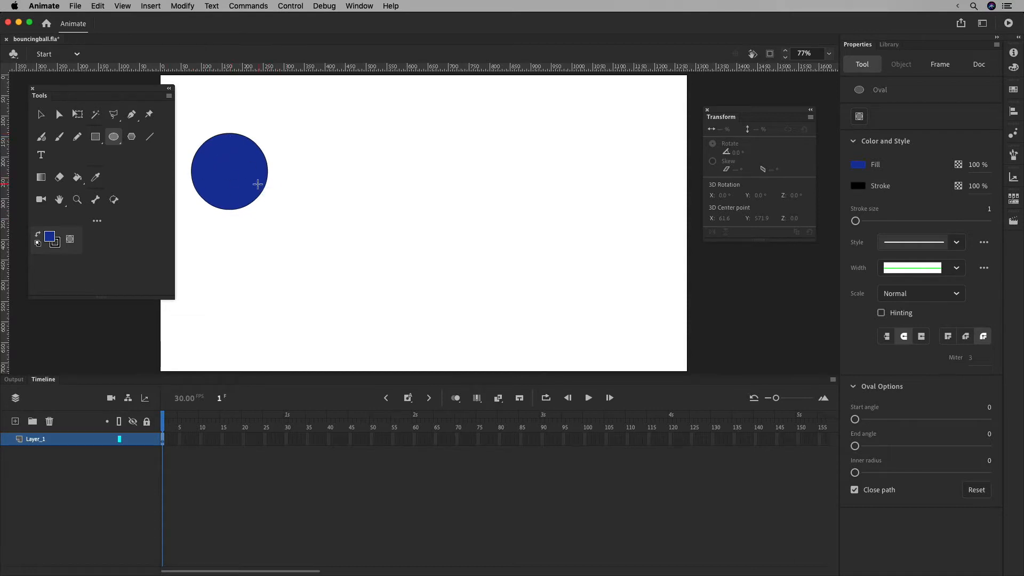
drag(298, 140, 359, 201)
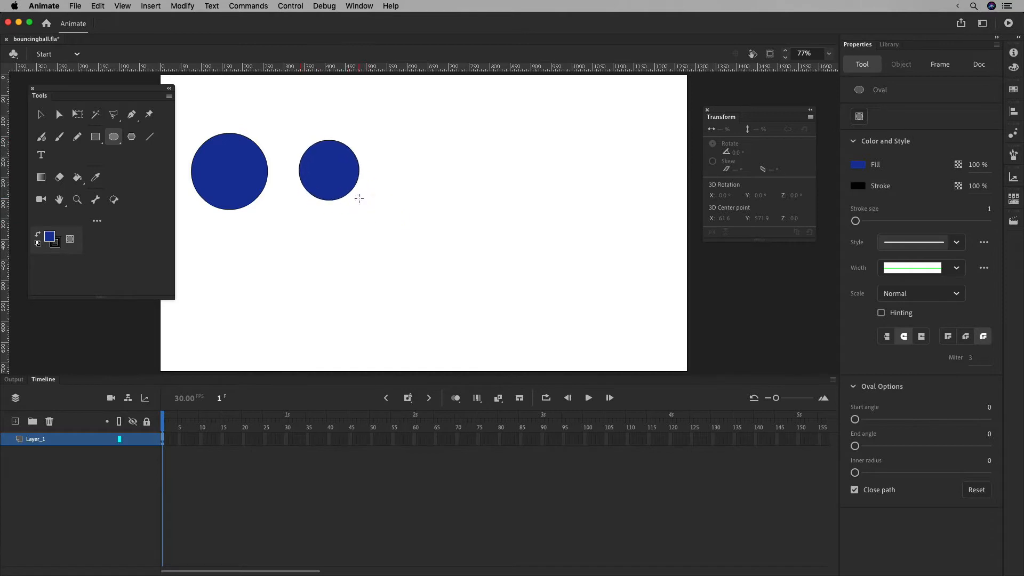
key(super+z)
Select the circle's fill together with its outline and set the stroke color to green
click(41, 114)
click(238, 166)
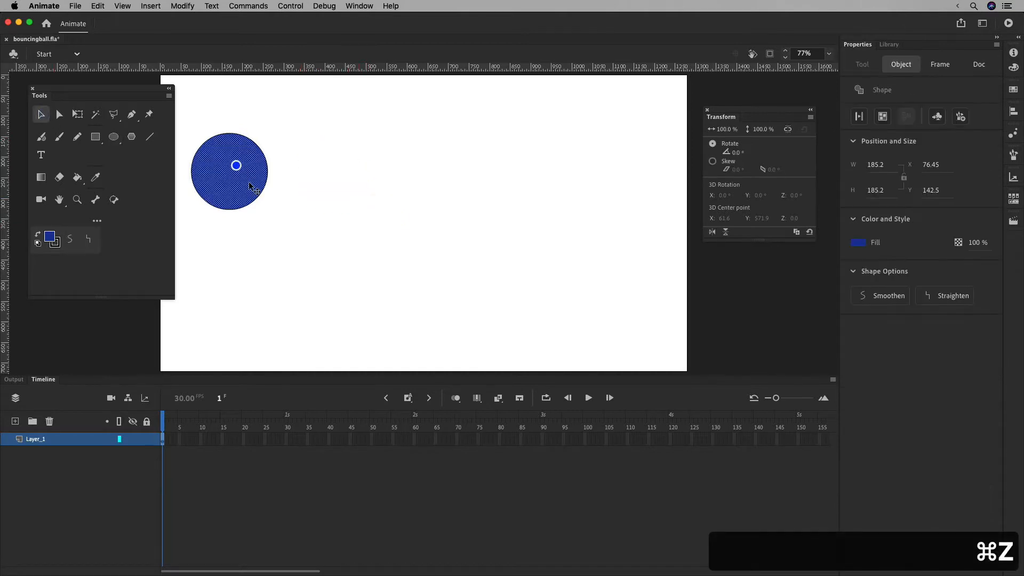
double_click(241, 172)
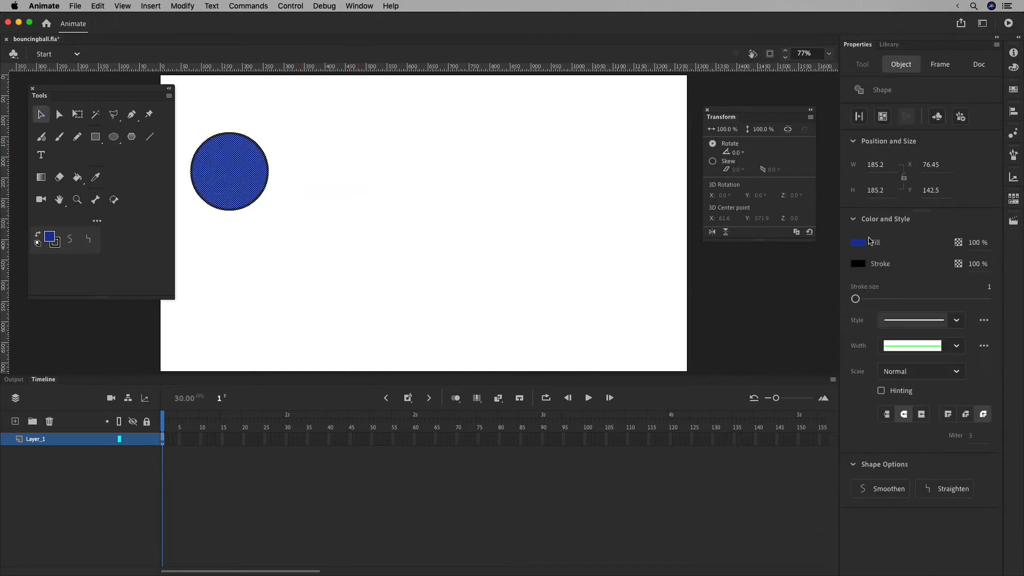
click(863, 267)
click(738, 302)
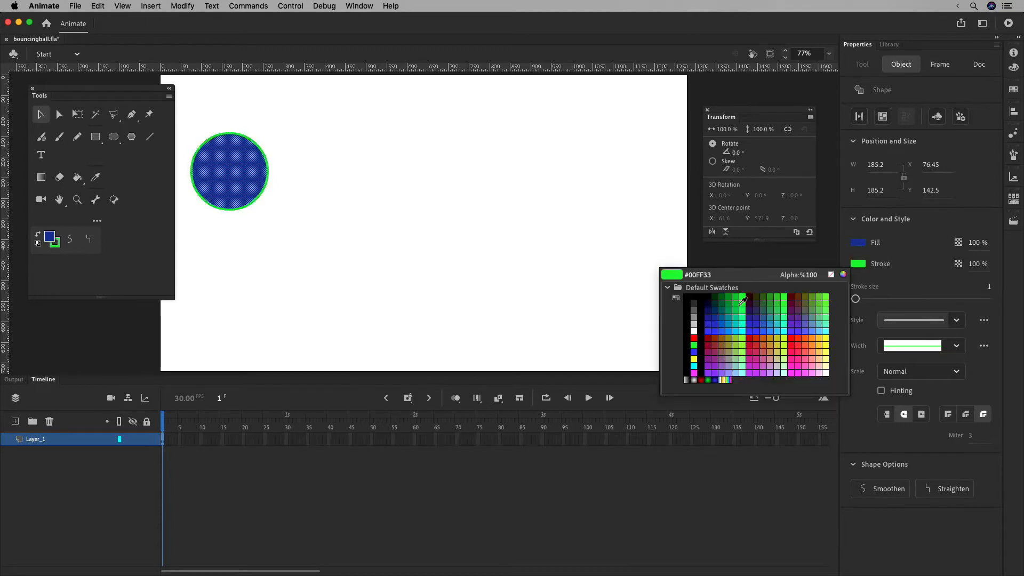
click(300, 170)
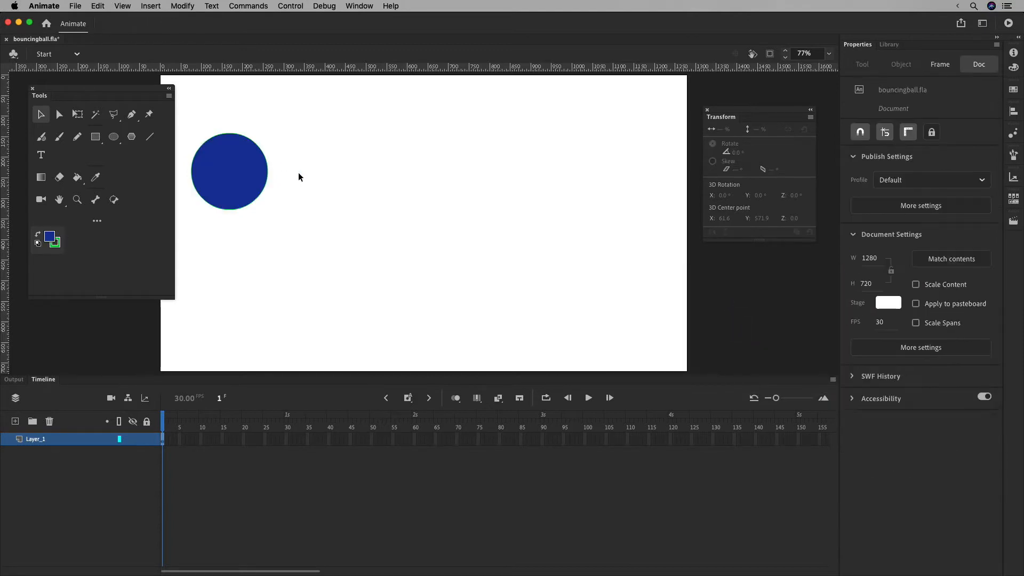
Set the circle's green stroke size to 14 with its fill and outline both selected
click(246, 172)
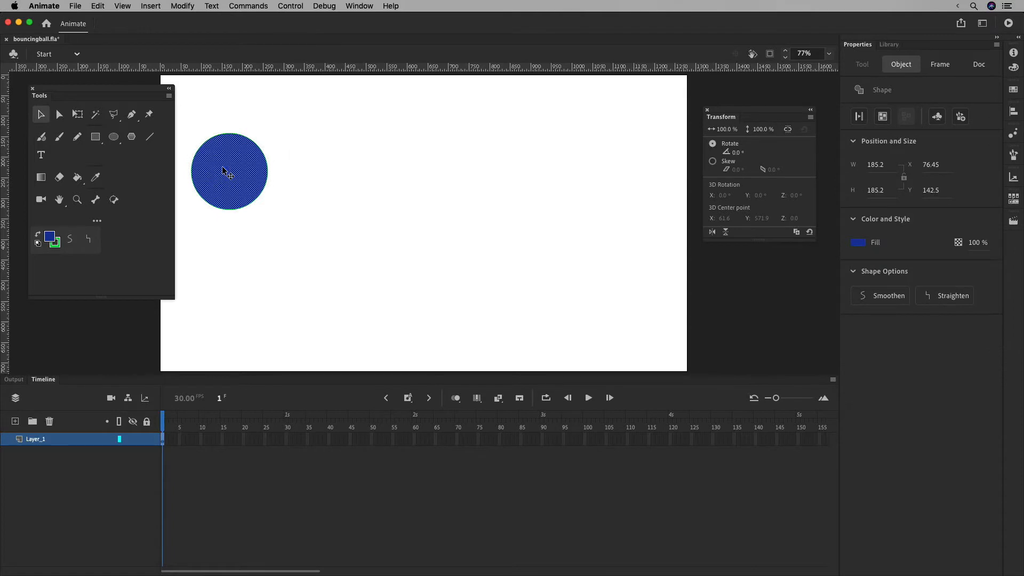
double_click(245, 175)
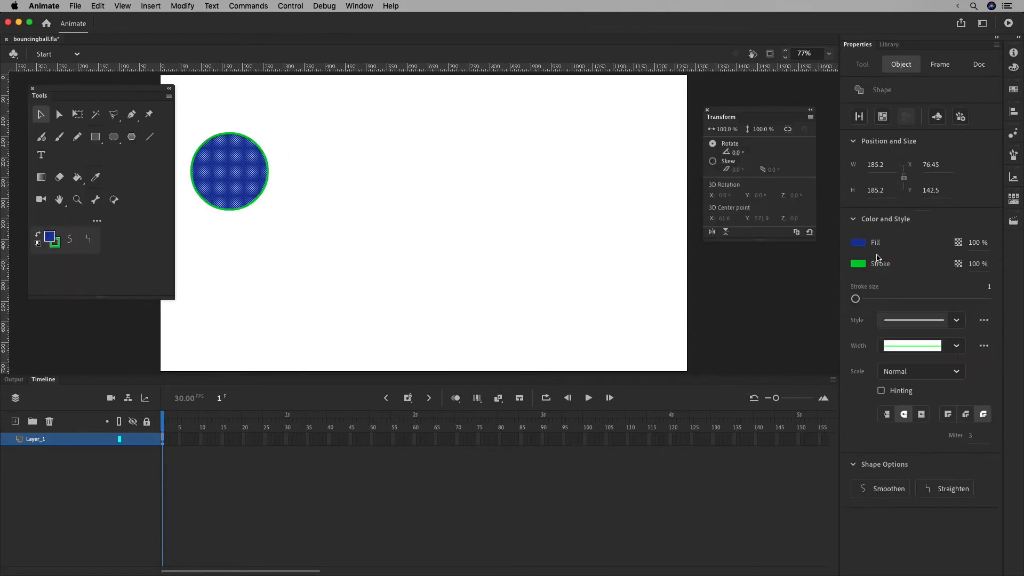
click(309, 210)
click(252, 174)
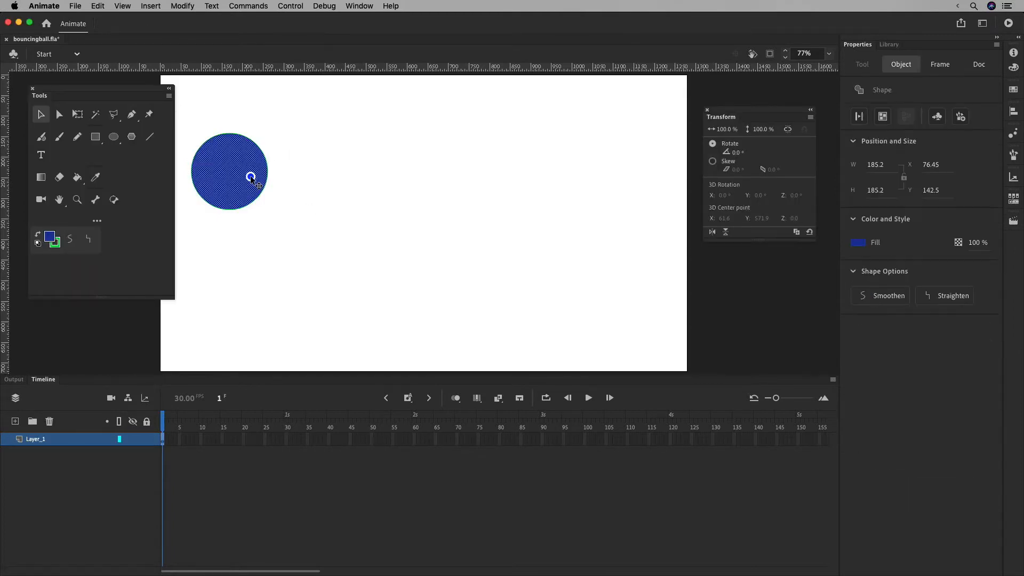
double_click(249, 177)
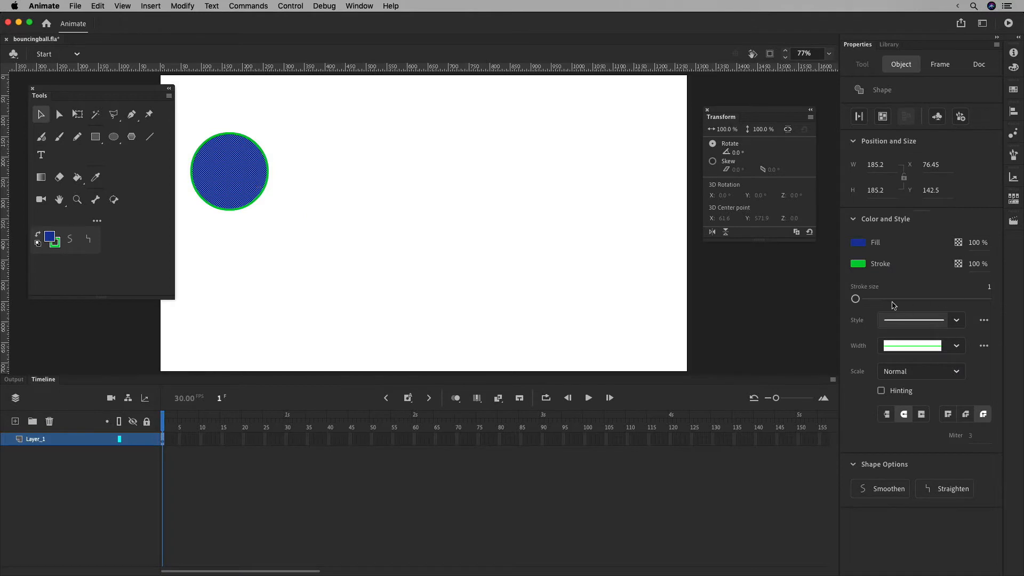
drag(855, 299, 863, 299)
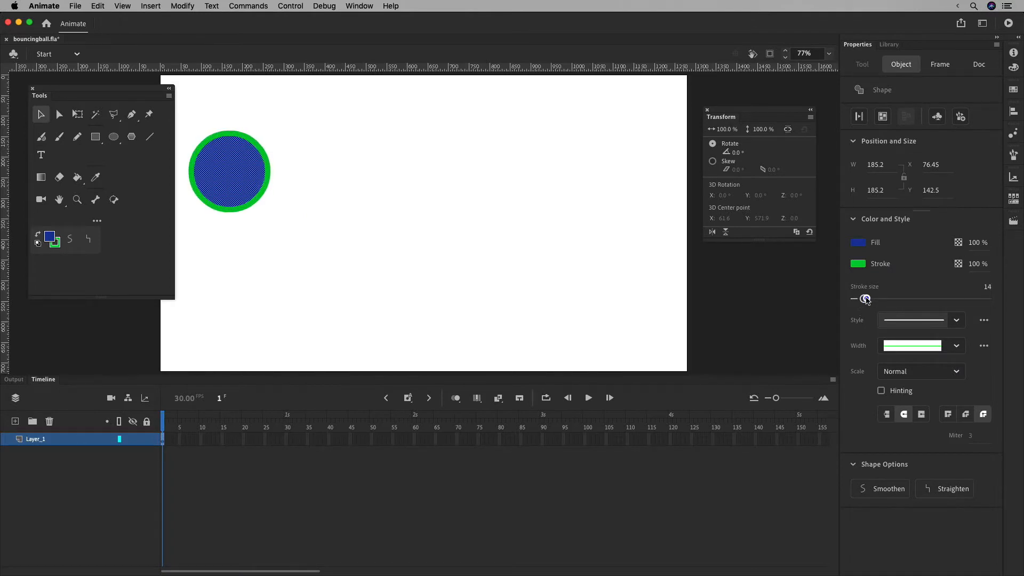
click(307, 201)
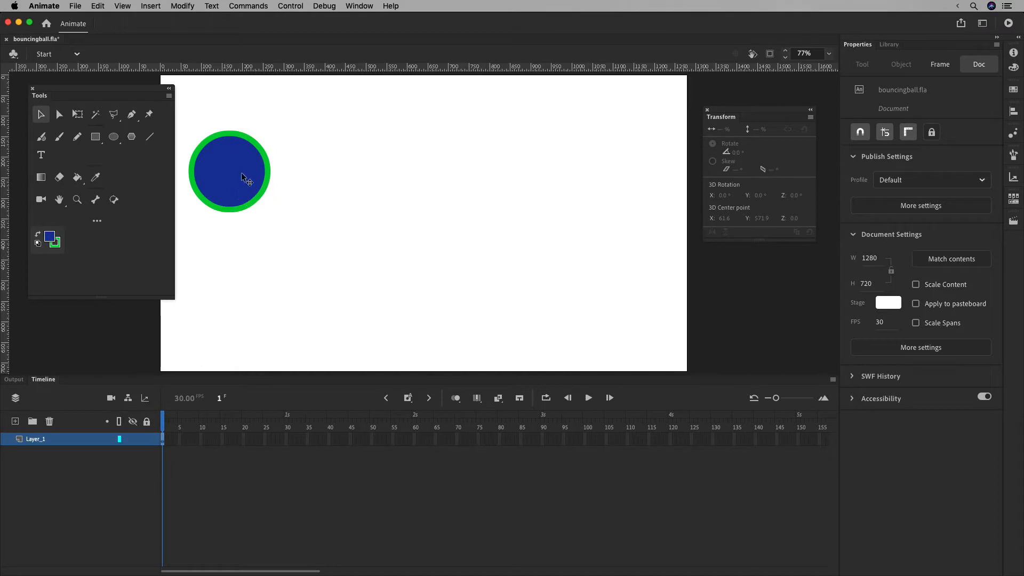
Rename the circle's layer to "ball"
click(38, 439)
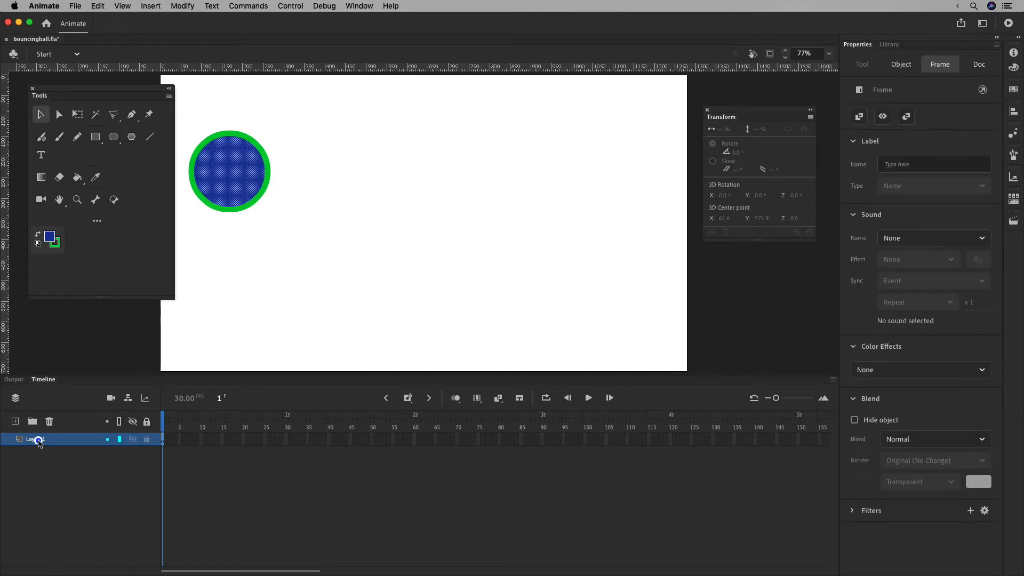
double_click(39, 439)
text(ball)
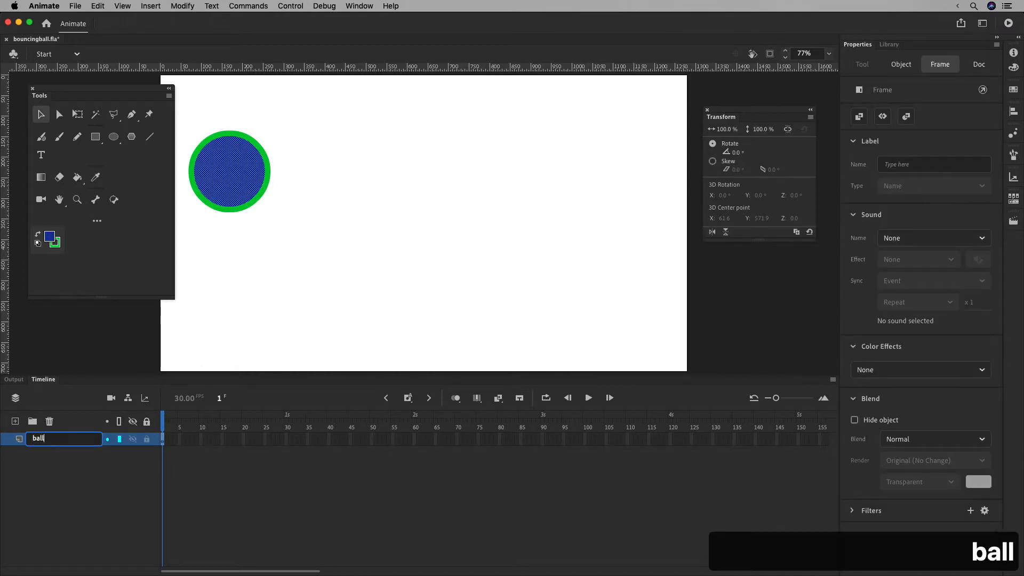
key(Return)
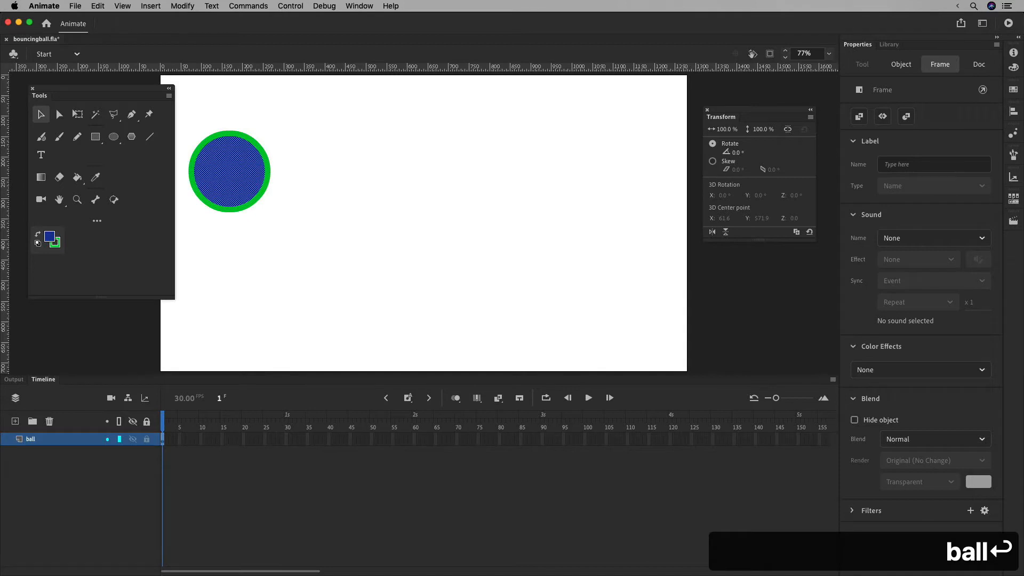
Add a new layer beneath the ball layer and name it "ground"
click(15, 422)
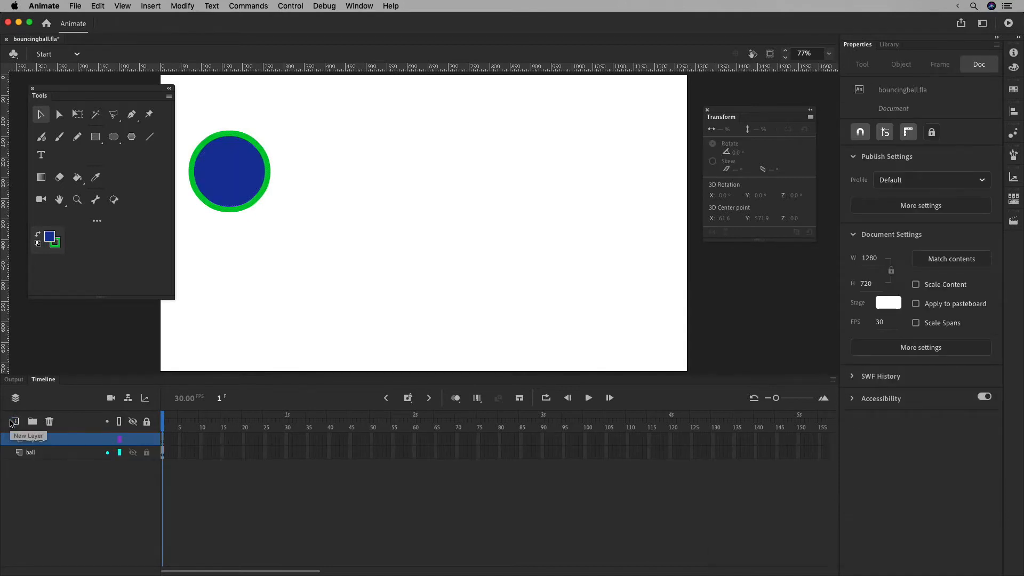
drag(37, 438, 38, 457)
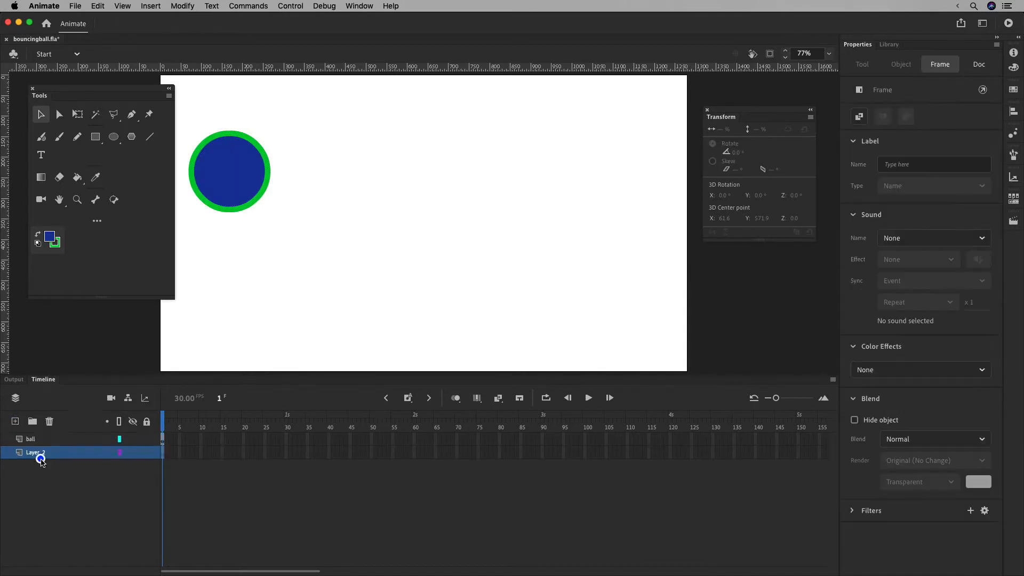
double_click(36, 453)
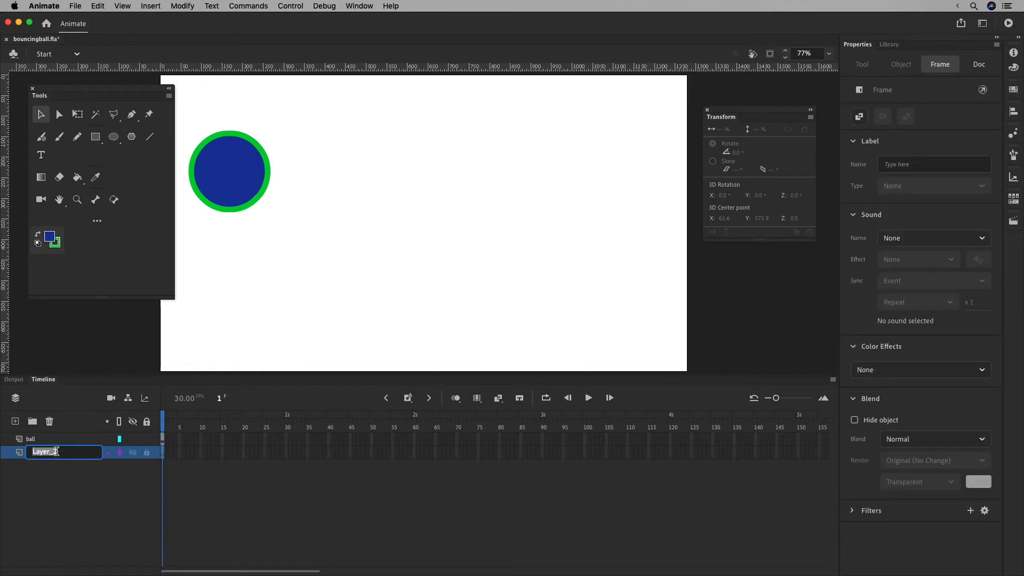
text(ground)
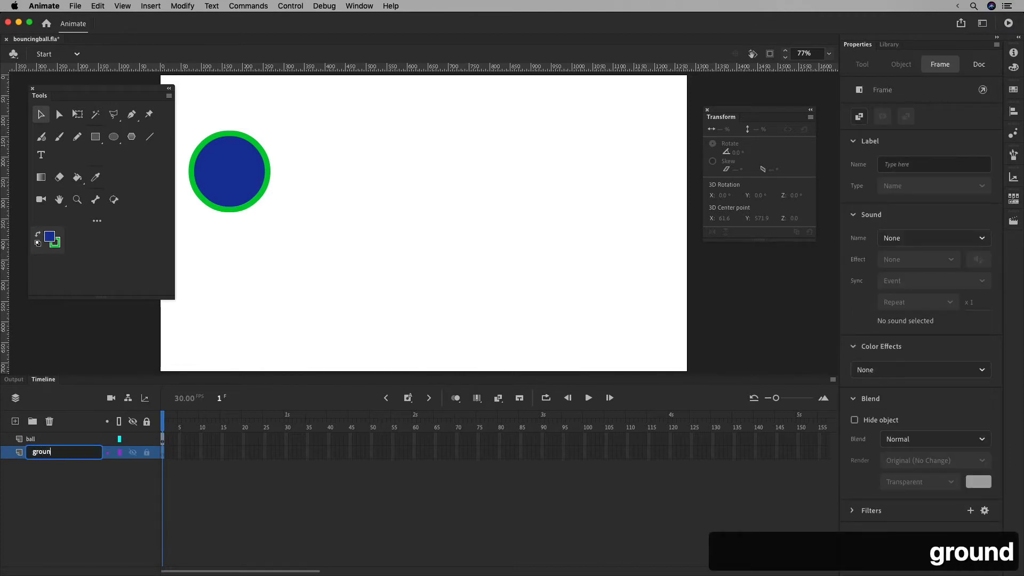
key(Return)
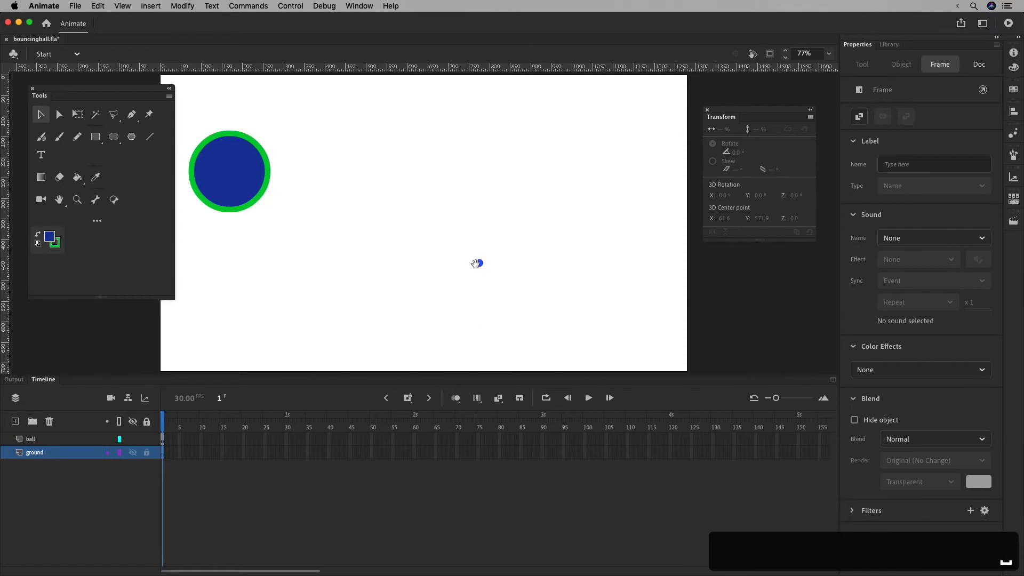
Draw an olive rectangle with a 0.1 green stroke across the stage's bottom, overhanging both sides, and preview it with outside content clipped
click(97, 136)
drag(150, 346, 666, 368)
key(super+z)
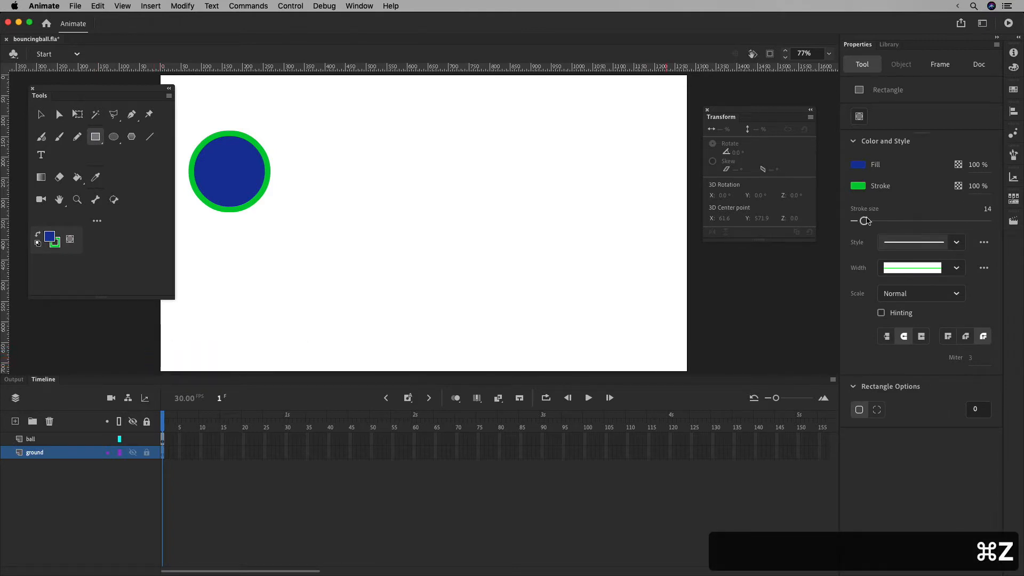
drag(864, 221, 829, 223)
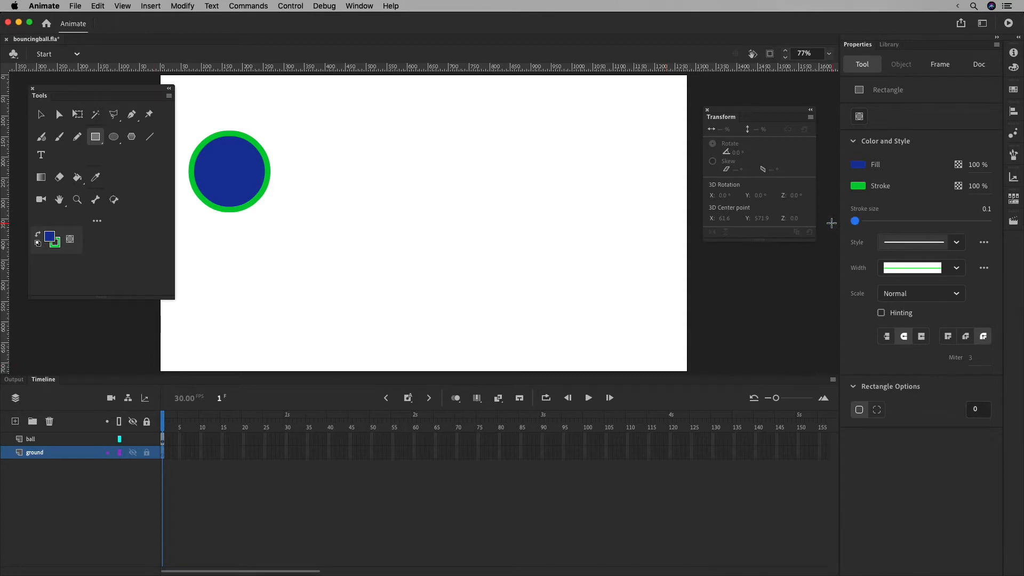
click(50, 237)
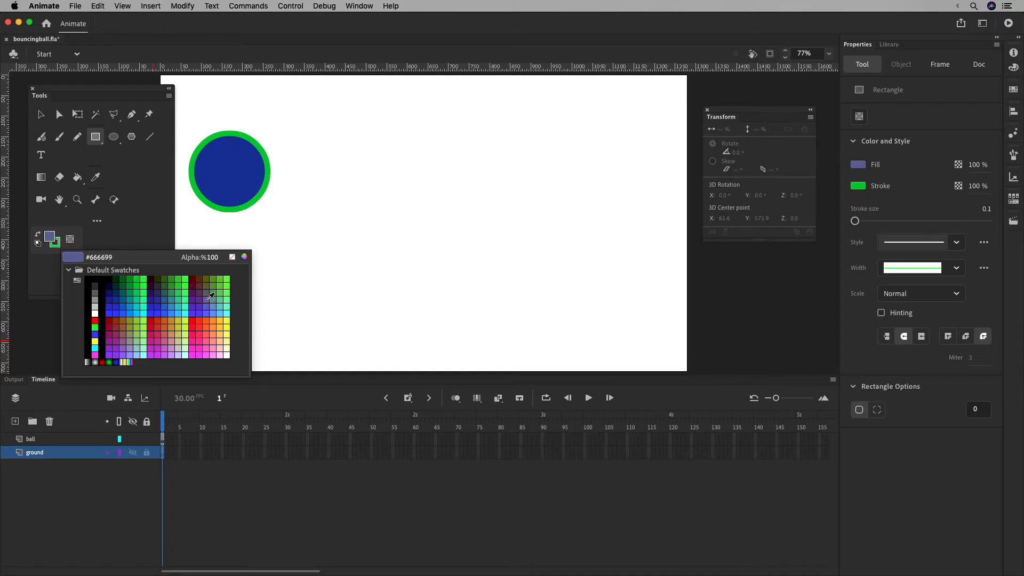
click(210, 282)
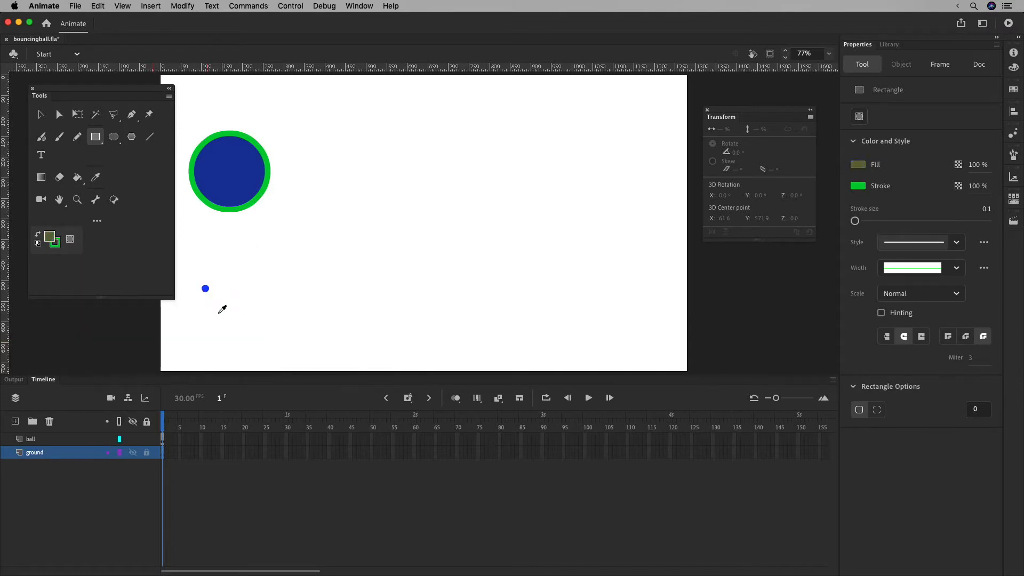
mouse_move(137, 327)
mouse_down()
mouse_move(554, 347)
mouse_move(701, 373)
mouse_up()
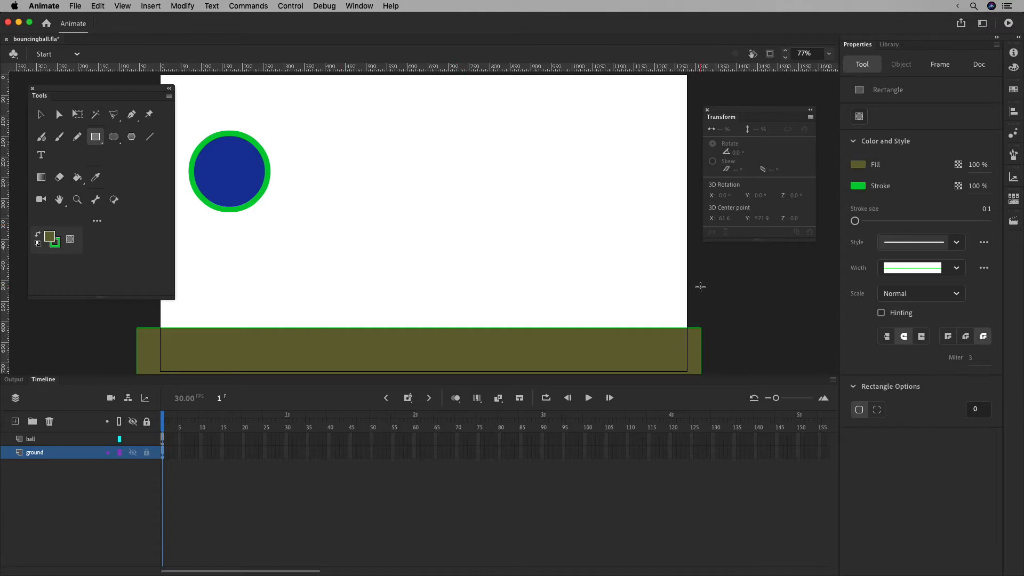
click(770, 54)
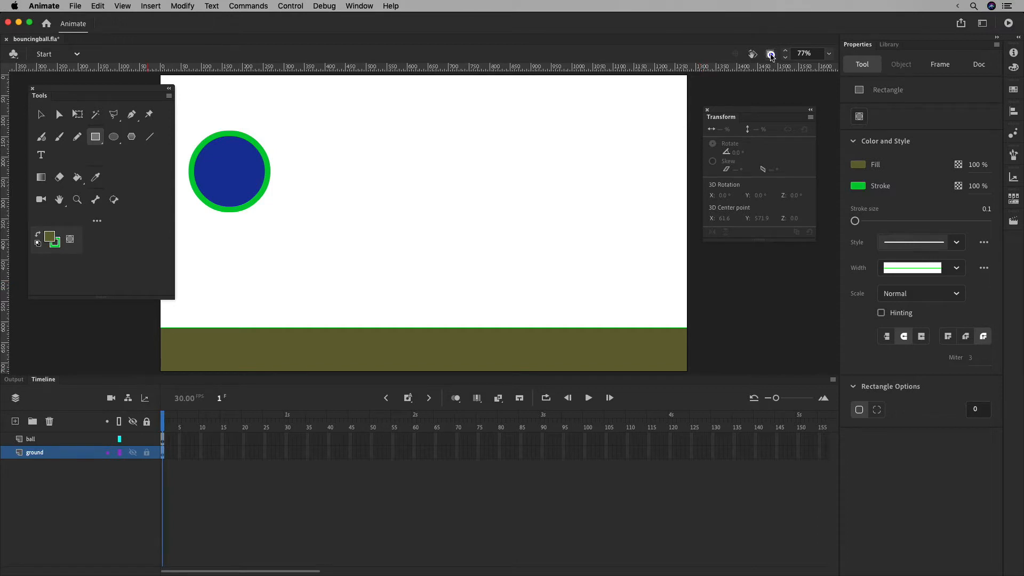
click(770, 55)
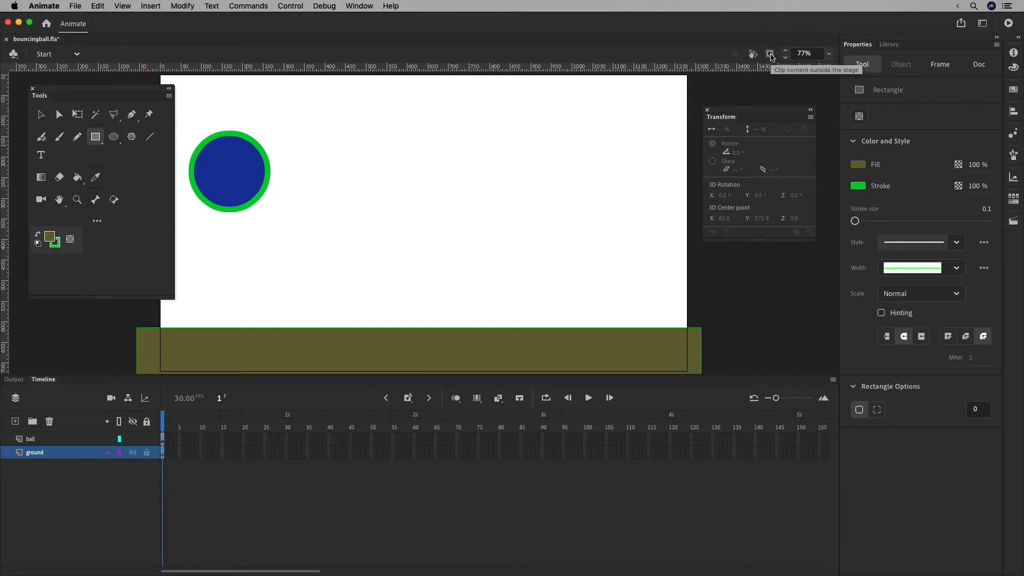
key(v)
click(248, 168)
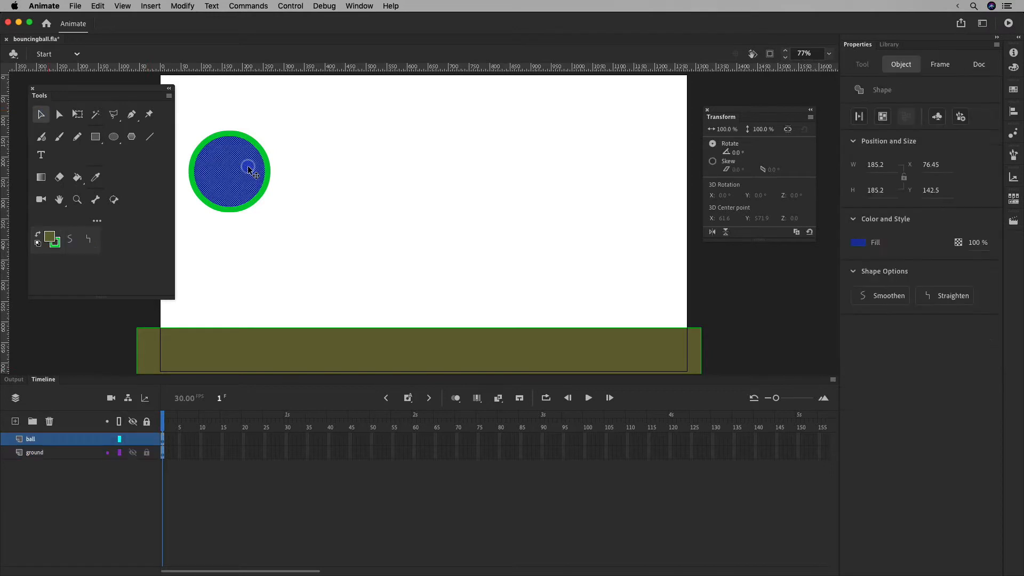
double_click(248, 168)
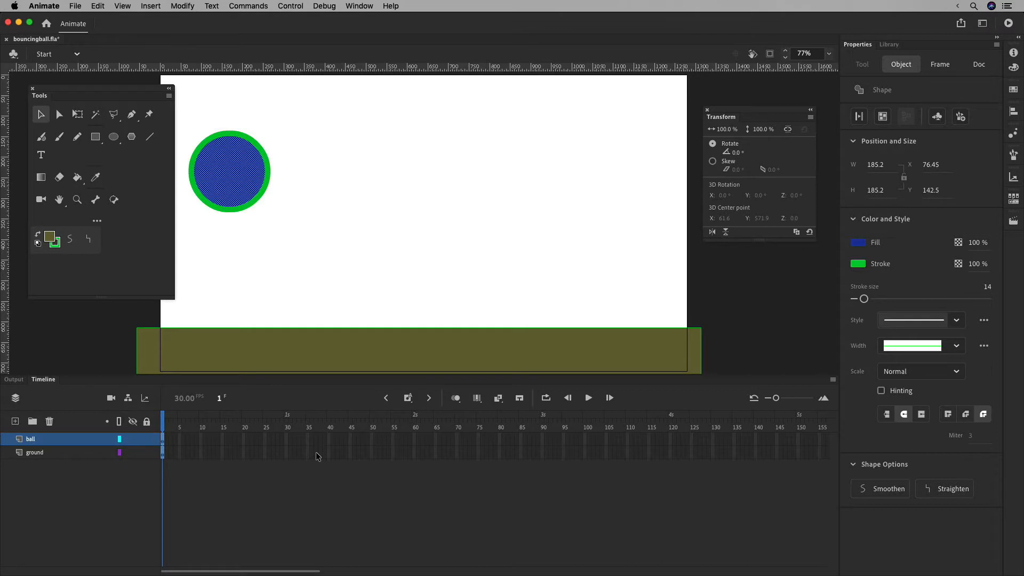
right_click(245, 164)
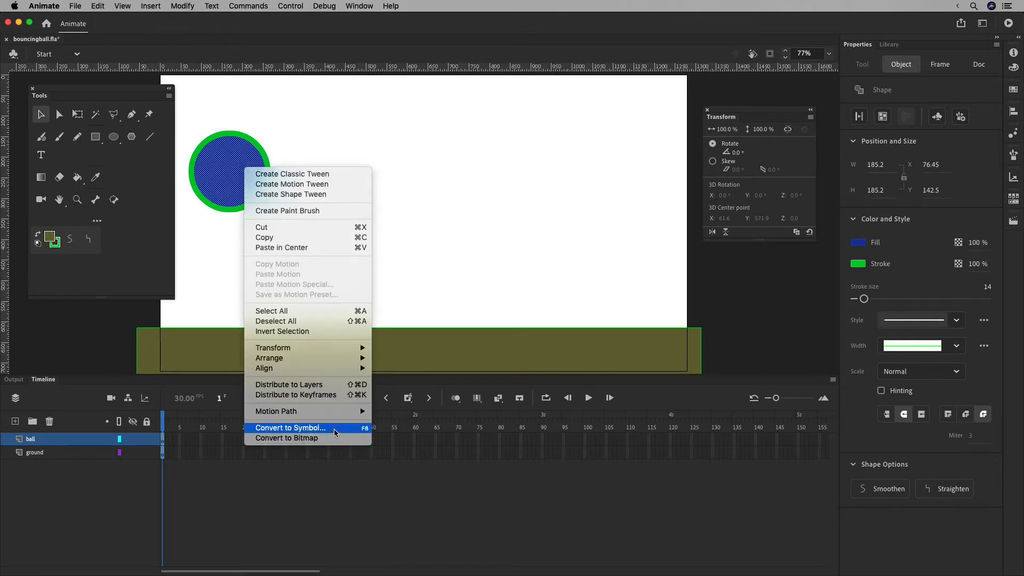
click(338, 491)
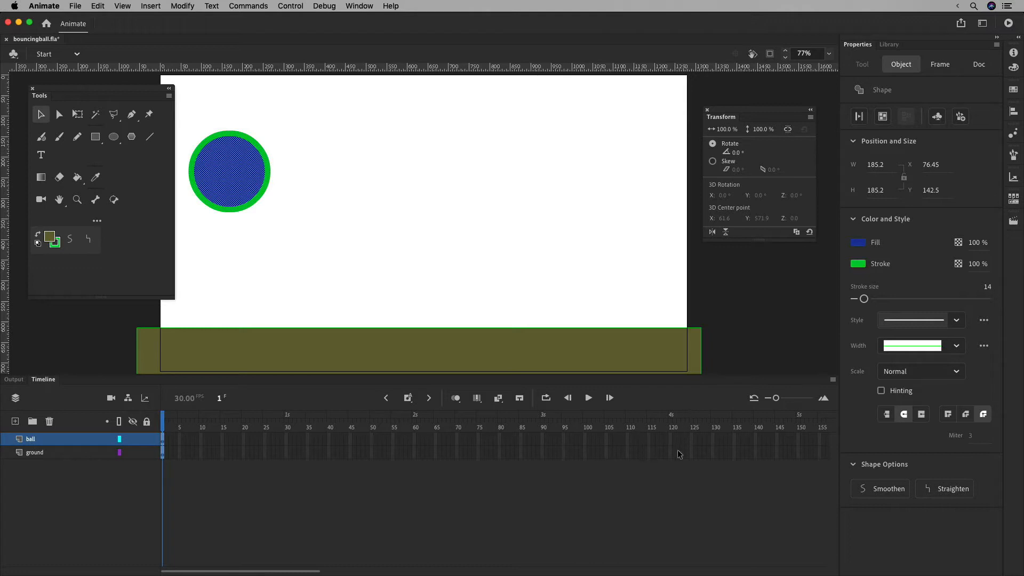
drag(798, 437, 799, 453)
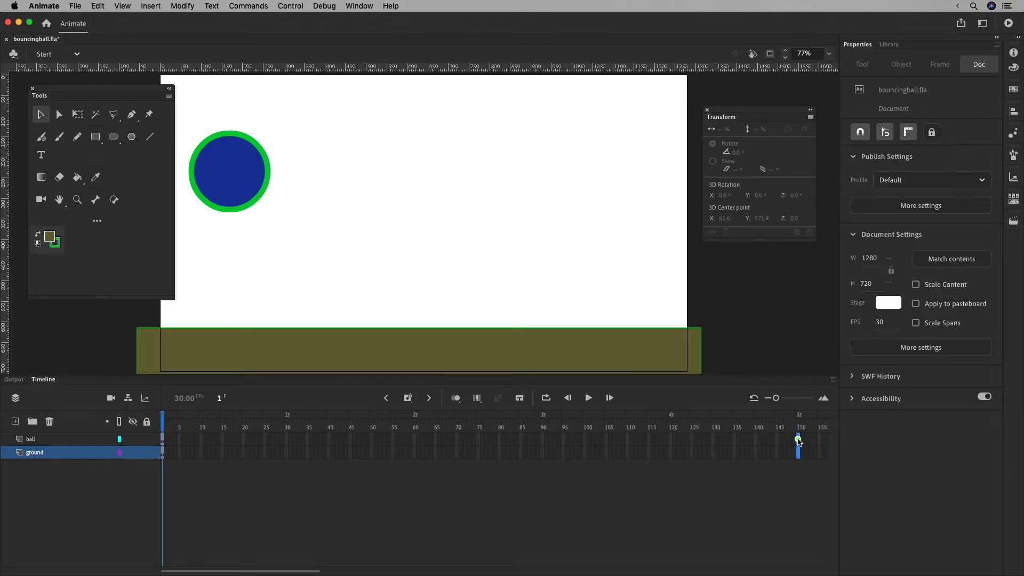
right_click(797, 438)
click(782, 470)
Extend the ball and ground layers to frame 150 by inserting frames, and check the ground at frame 66
drag(801, 440, 797, 453)
right_click(798, 438)
click(855, 332)
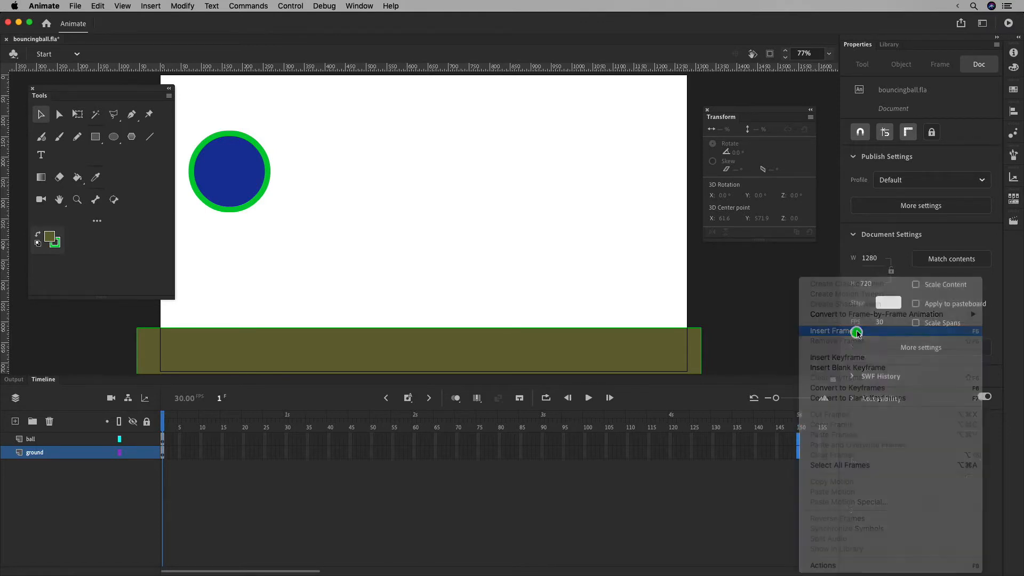
click(799, 452)
click(441, 453)
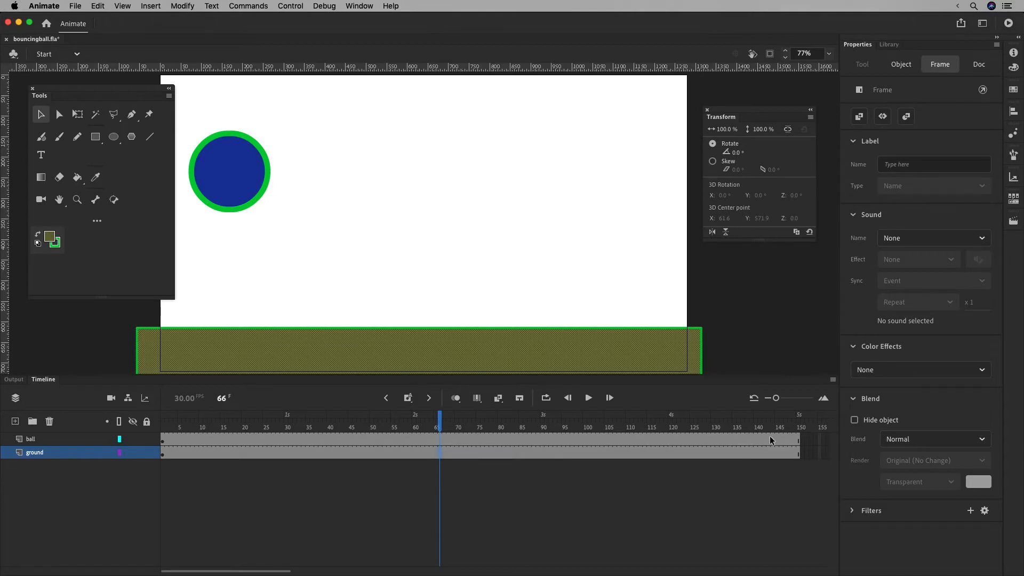
Extend only the ball layer by inserting a frame at 155, and check the stage at frames 153 and 151
drag(804, 430, 389, 426)
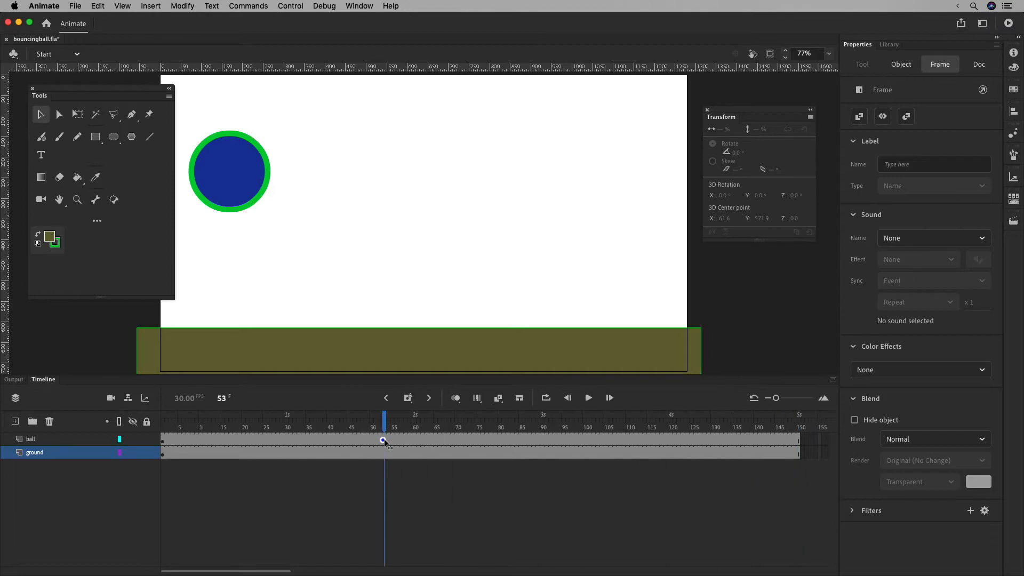
click(809, 452)
right_click(819, 441)
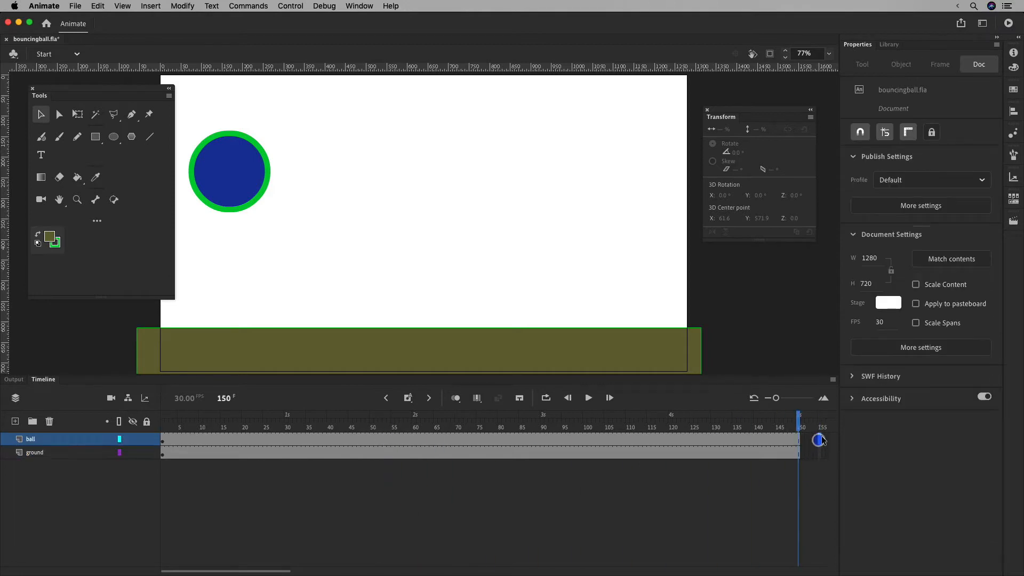
click(862, 334)
click(809, 425)
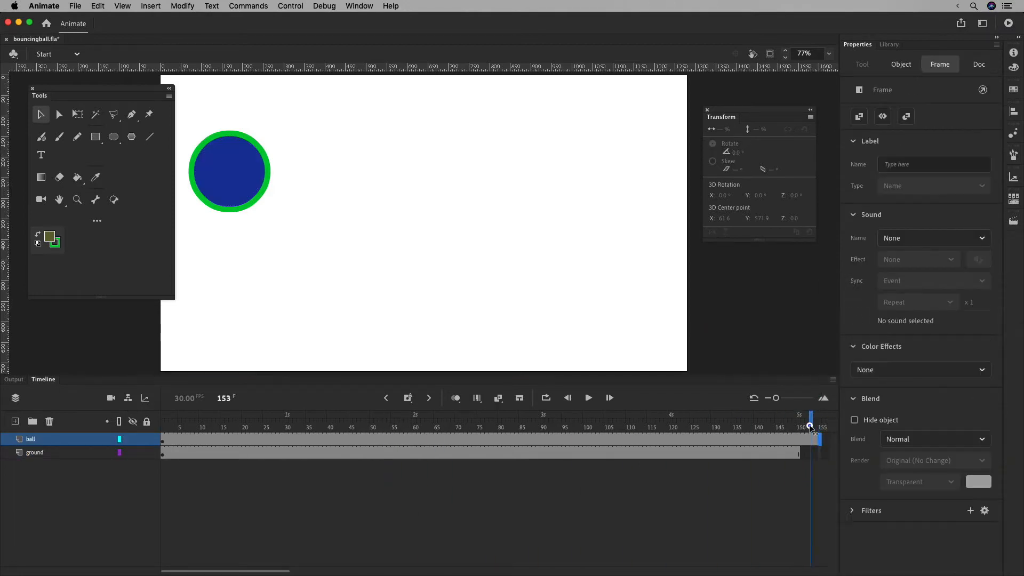
drag(811, 426, 802, 426)
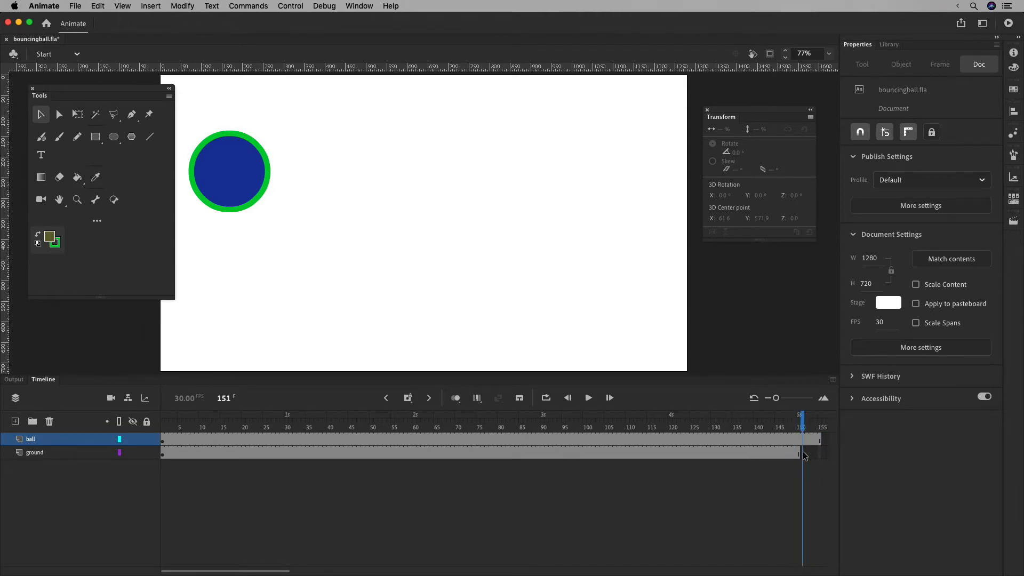
Undo the ball layer's extension past frame 150
key(super+z)
key(super+z)
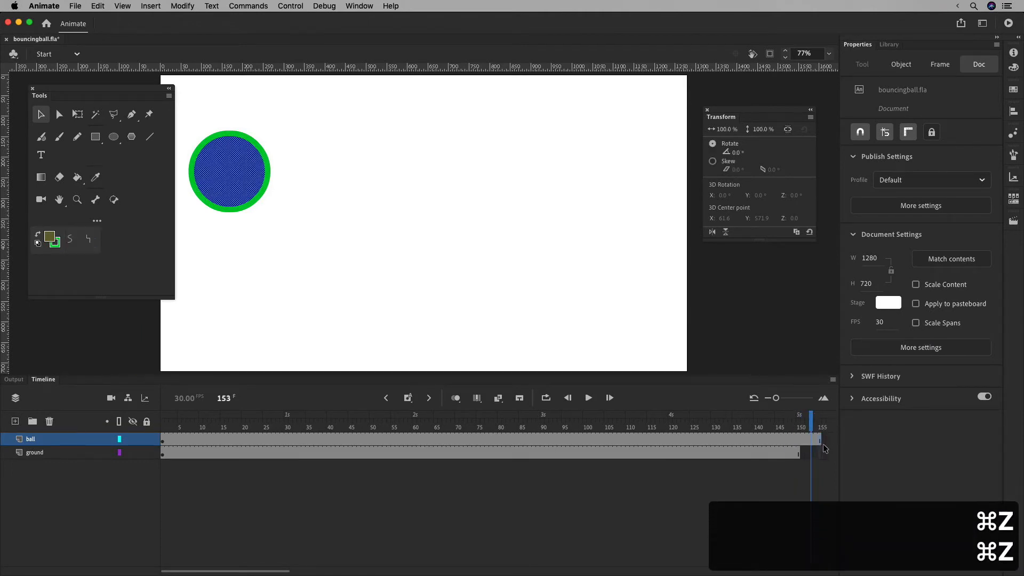
key(super+z)
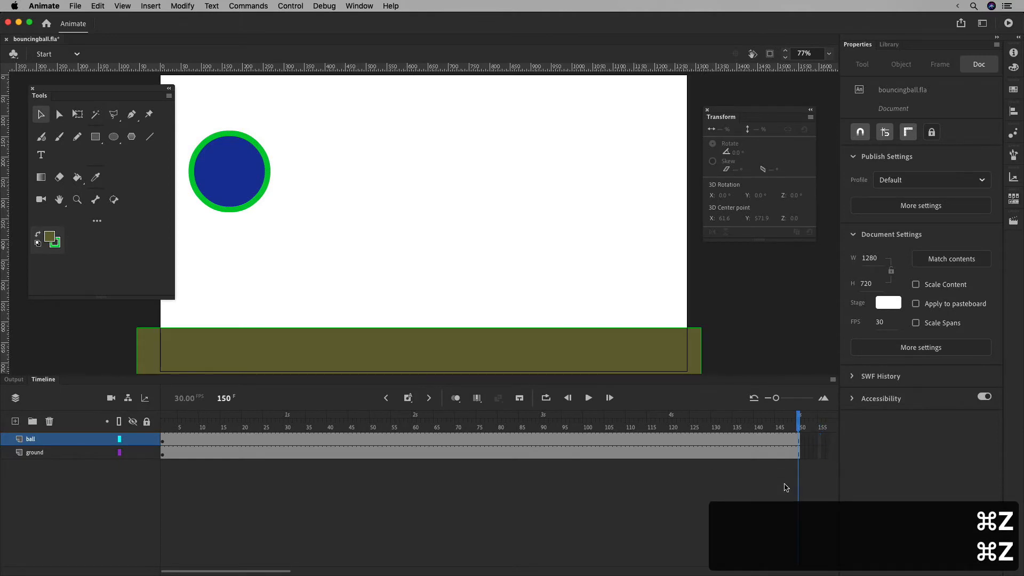
On frame 1, move the ball to about X 6.5, Y 42.8 and delete the ground's green outline
click(163, 452)
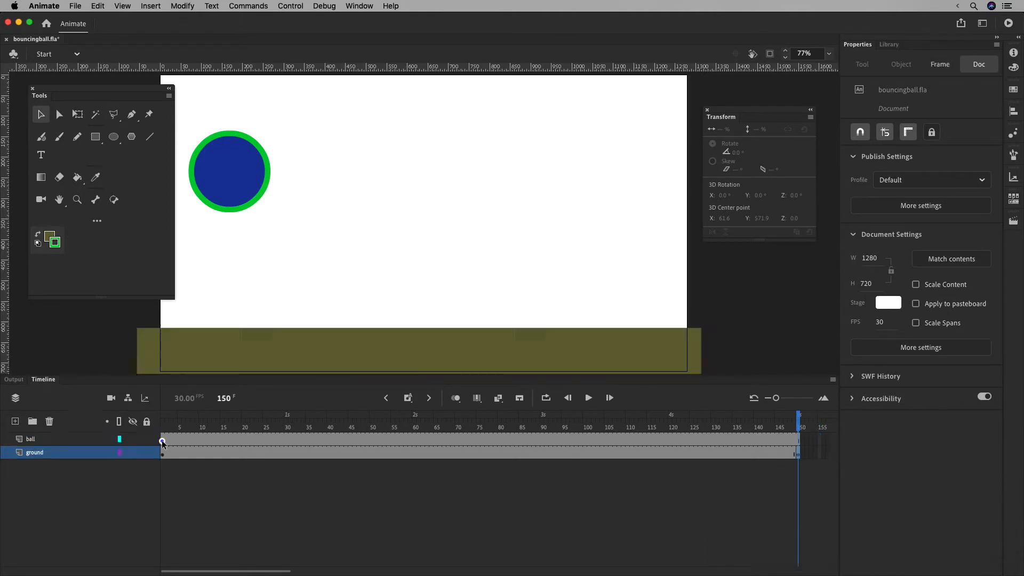
click(162, 438)
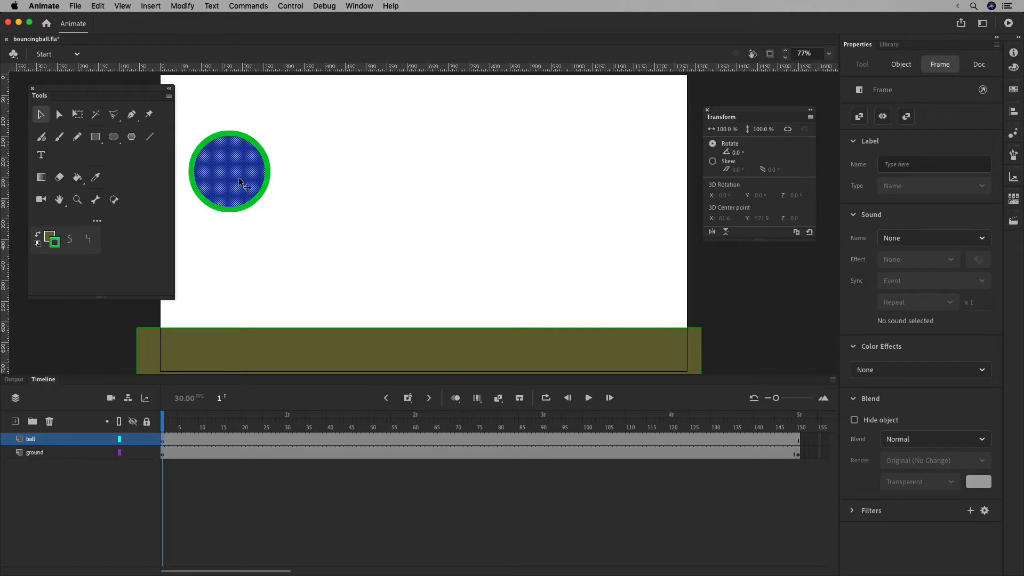
drag(244, 175, 205, 130)
click(667, 359)
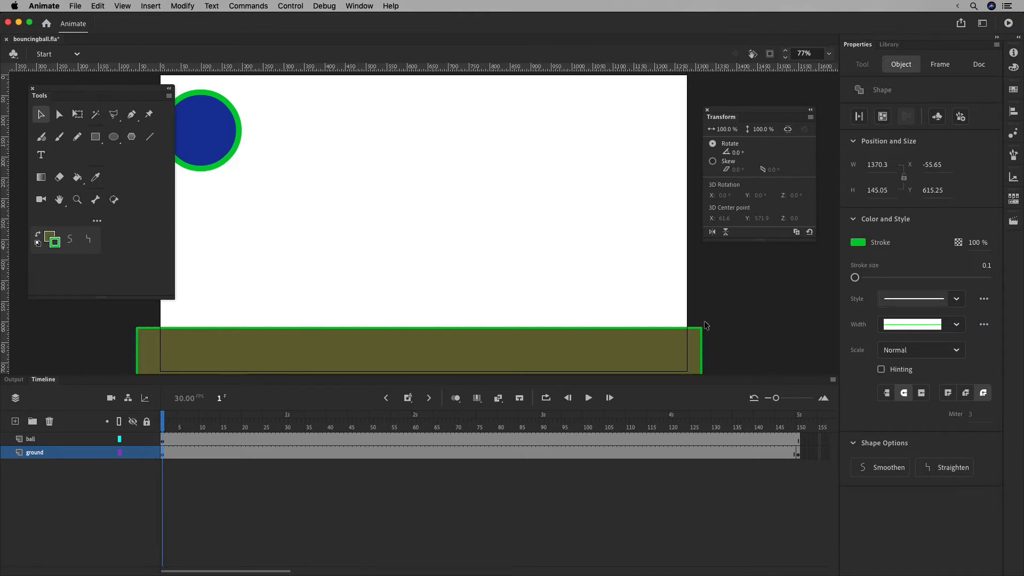
key(BackSpace)
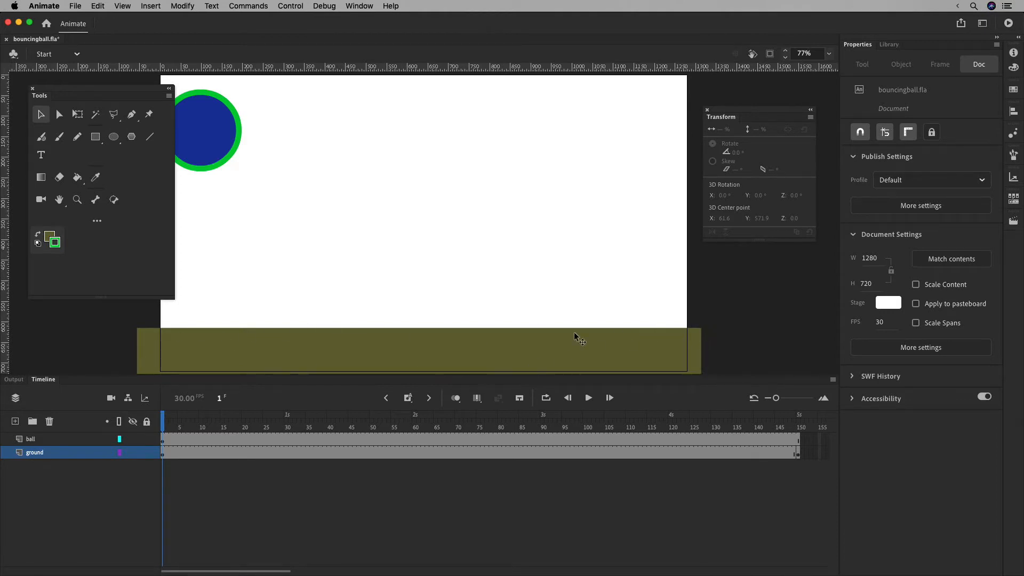
Set the ball's stroke size to 7 and scale its fill and stroke together to about 71.7% around the center
click(219, 145)
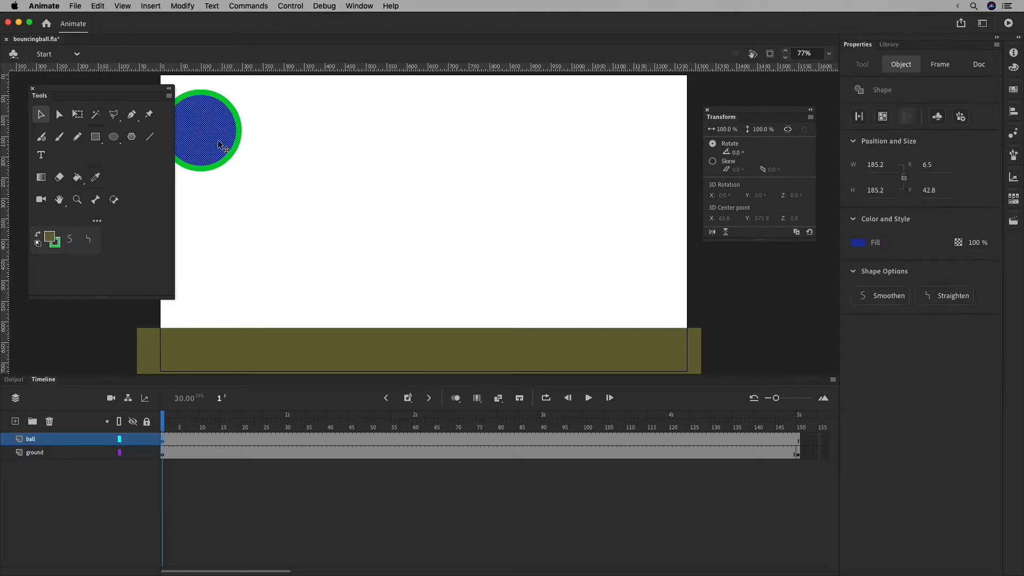
double_click(219, 145)
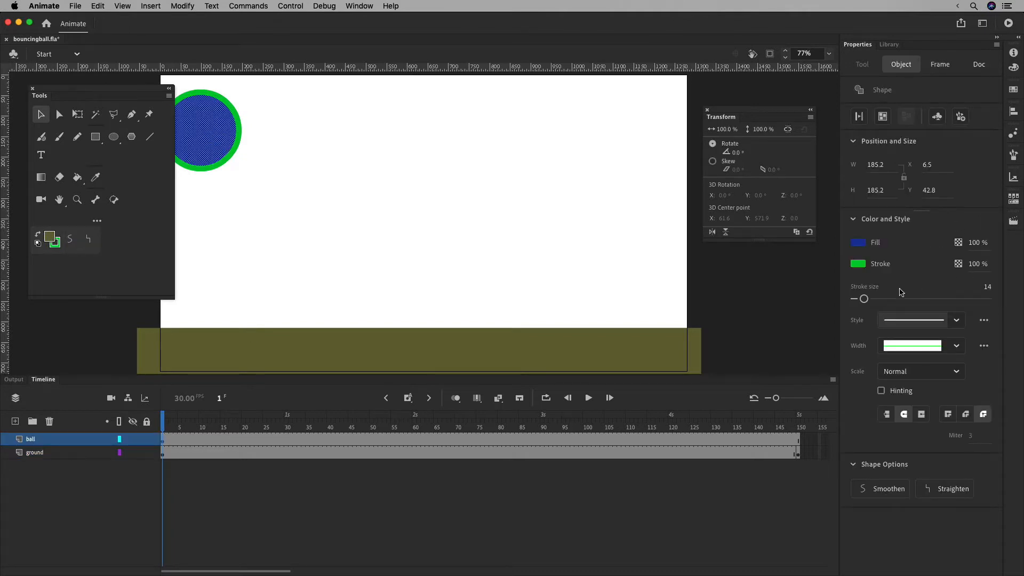
drag(864, 299, 864, 301)
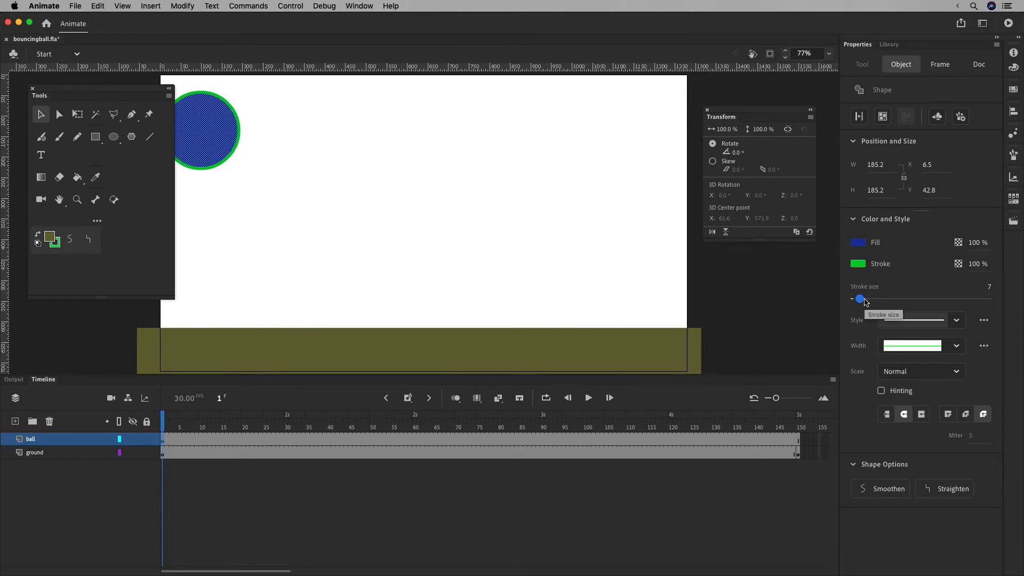
click(79, 115)
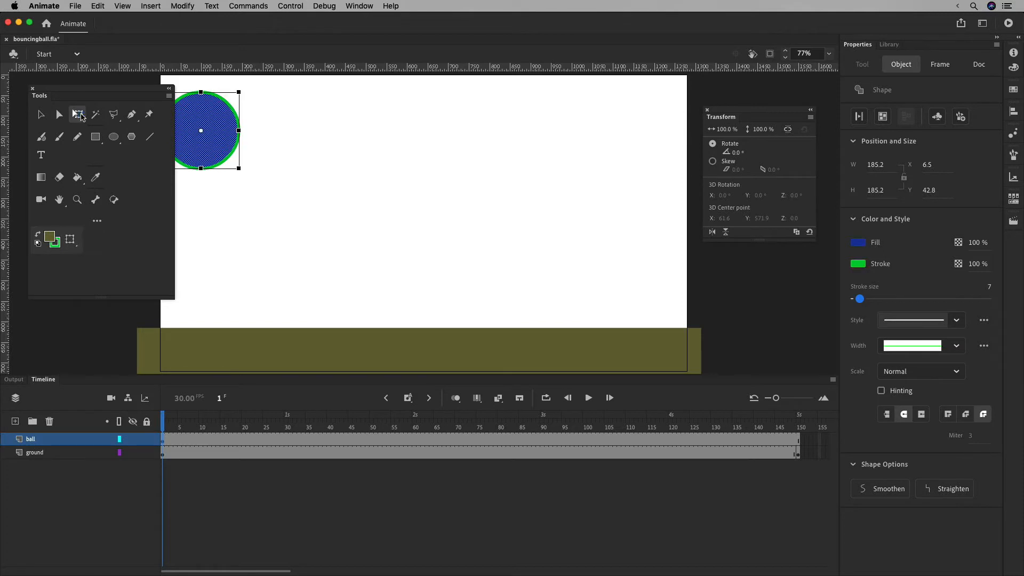
drag(240, 167, 230, 159)
key(v)
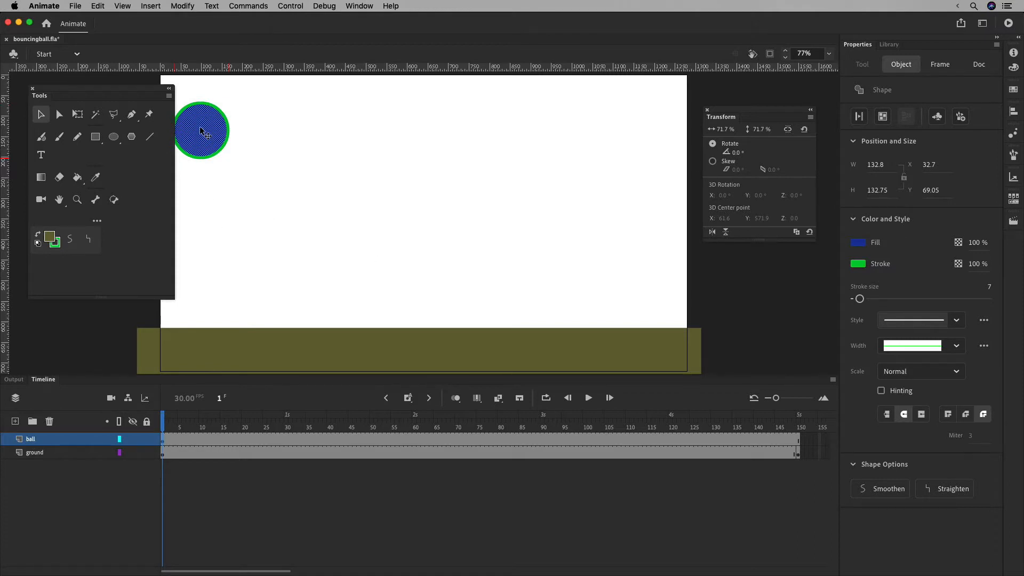
Position the ball in the stage's upper-left corner at about X 14.6, Y 54.8, moving the floating tools clear of the stage
drag(202, 125, 193, 124)
drag(146, 88, 129, 87)
drag(191, 124, 190, 122)
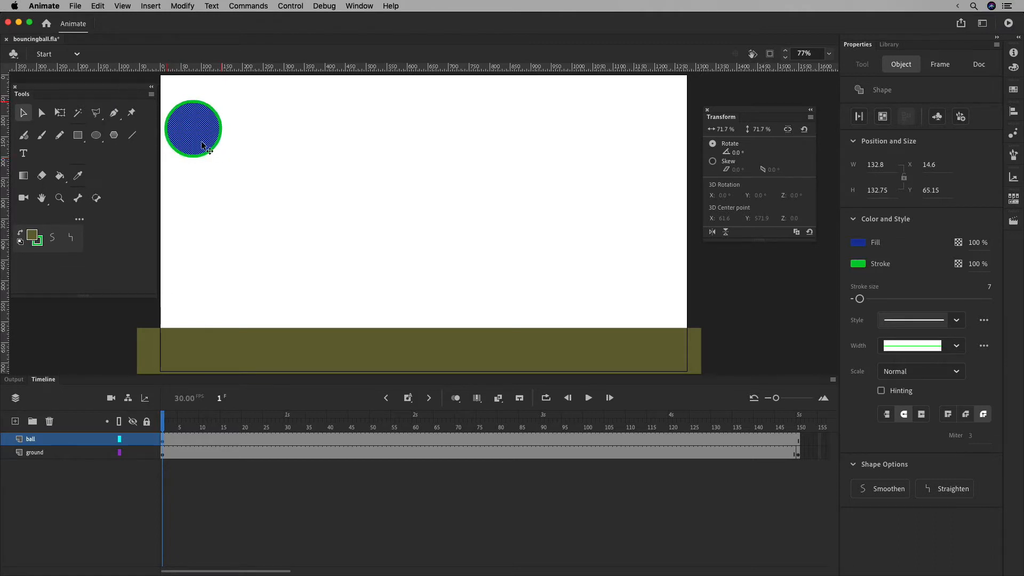
mouse_move(200, 141)
mouse_down()
mouse_move(218, 138)
mouse_move(299, 307)
mouse_move(308, 260)
mouse_move(393, 223)
mouse_move(448, 267)
mouse_move(652, 298)
mouse_move(574, 235)
mouse_move(188, 133)
mouse_up()
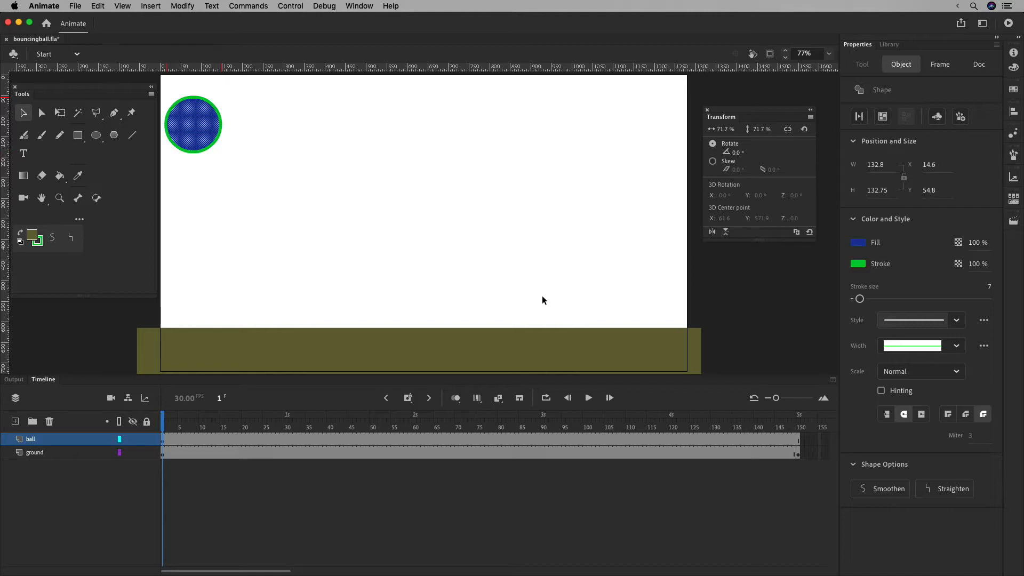
Remove the stray keyframe at frame 150 of the ground layer and insert a regular frame there instead
click(796, 454)
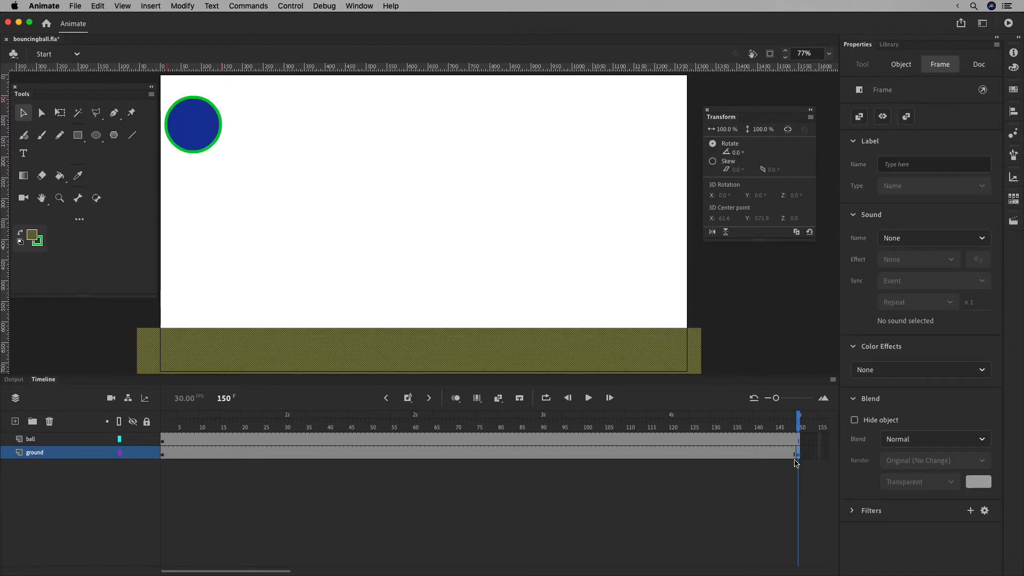
click(806, 453)
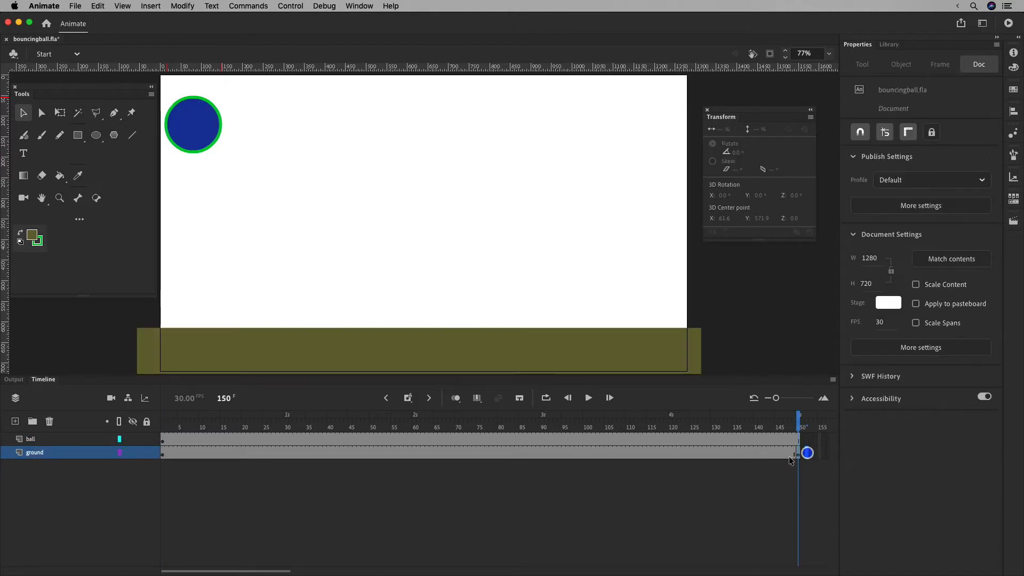
click(795, 453)
click(798, 452)
right_click(799, 453)
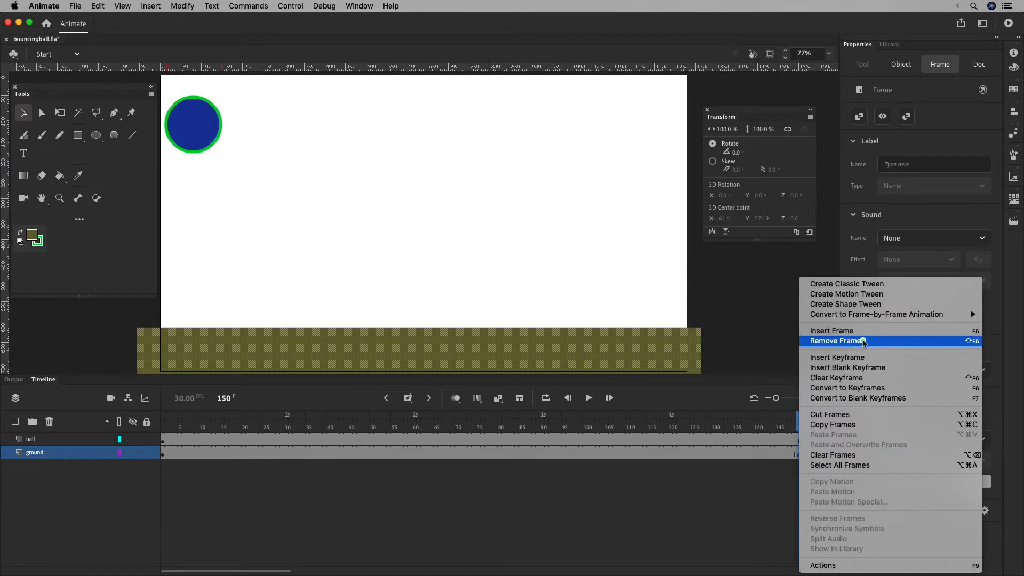
click(864, 340)
right_click(798, 453)
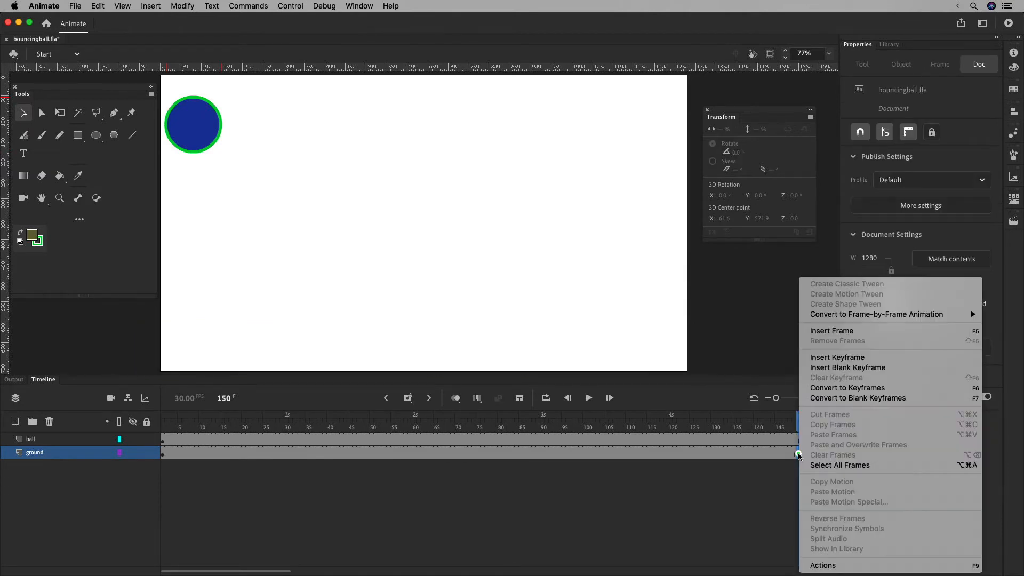
click(845, 327)
click(792, 466)
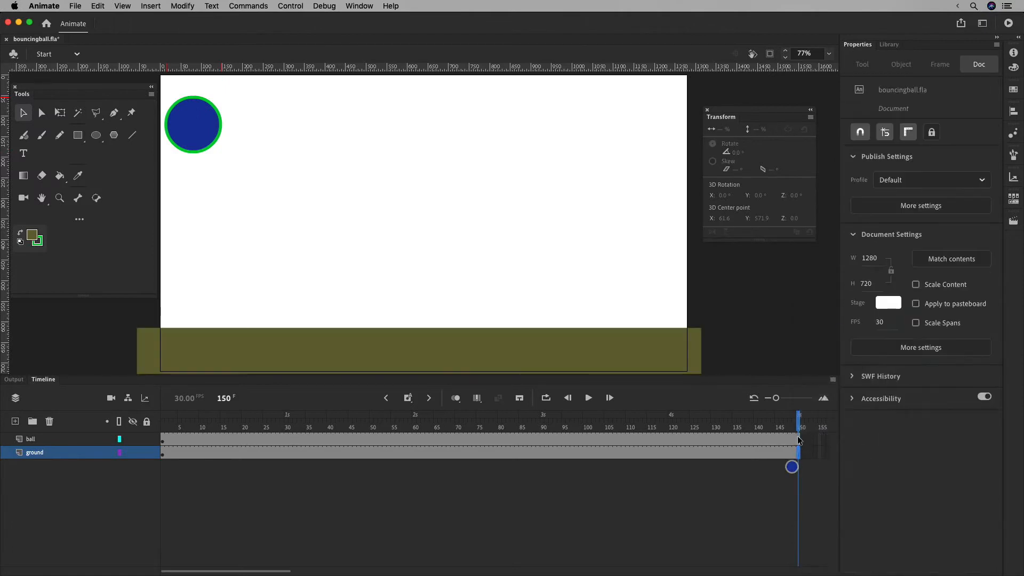
Compare the last frames of the ball and ground layers at frame 150
click(798, 440)
click(798, 454)
click(798, 440)
click(798, 455)
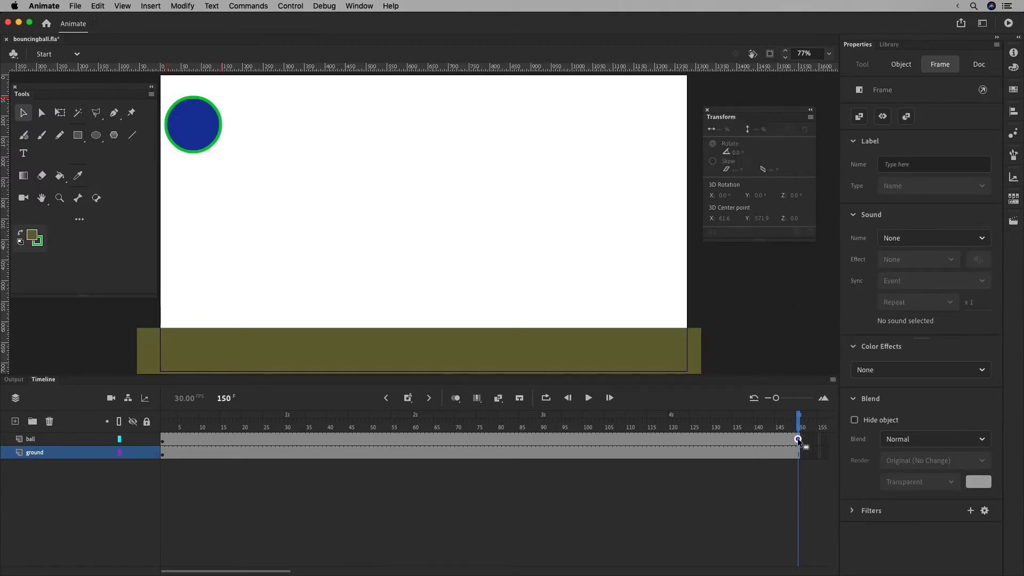
click(798, 440)
click(798, 455)
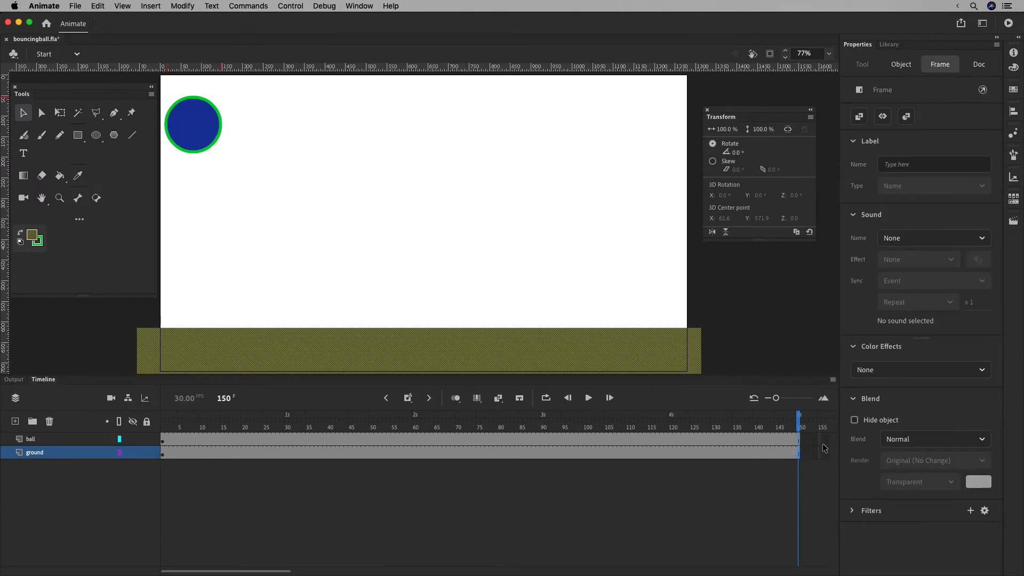
Insert a keyframe at frame 151 of the ground layer, inspect it, and remove that frame again
click(802, 453)
right_click(802, 453)
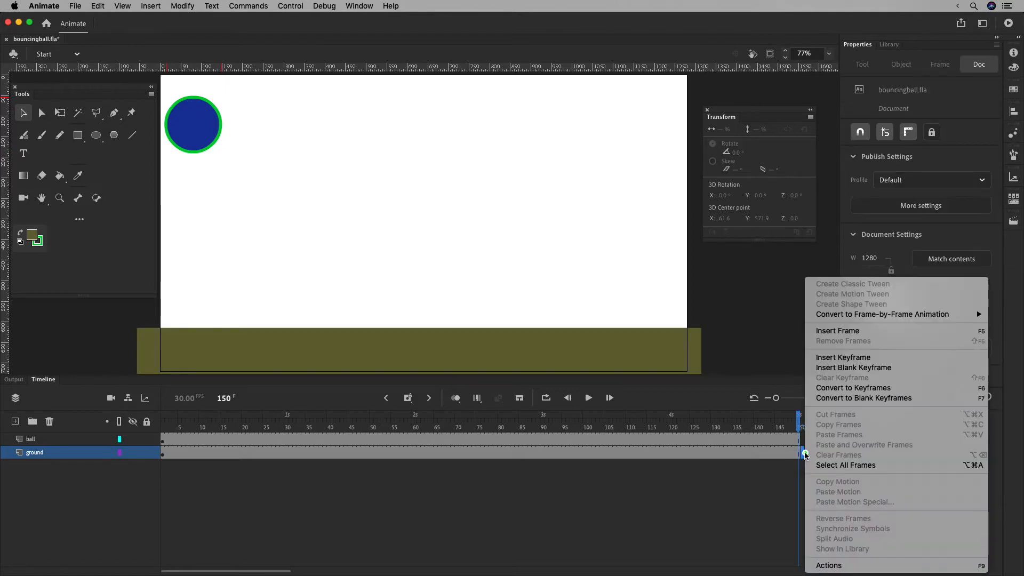
click(877, 357)
click(788, 477)
click(802, 453)
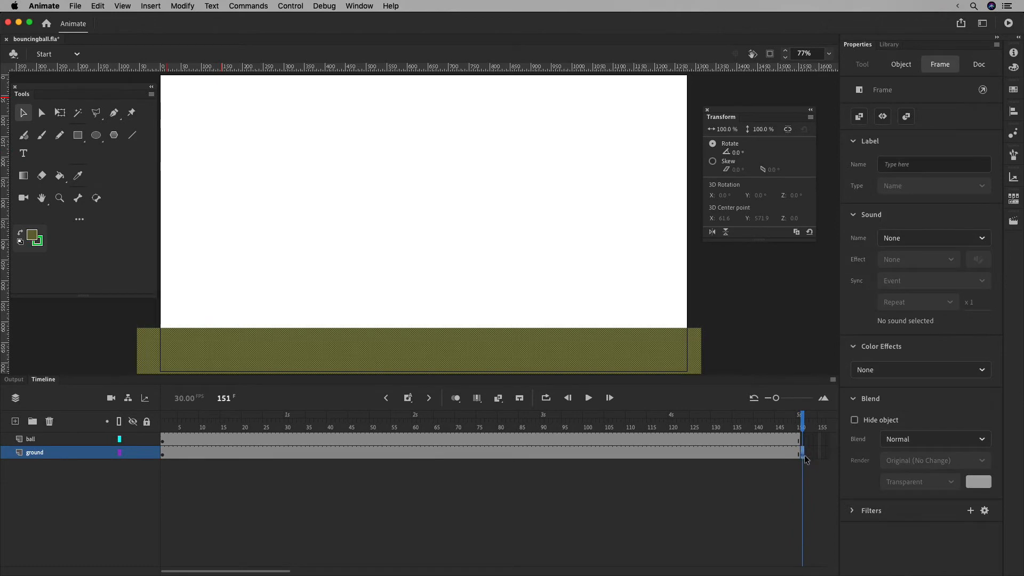
right_click(808, 457)
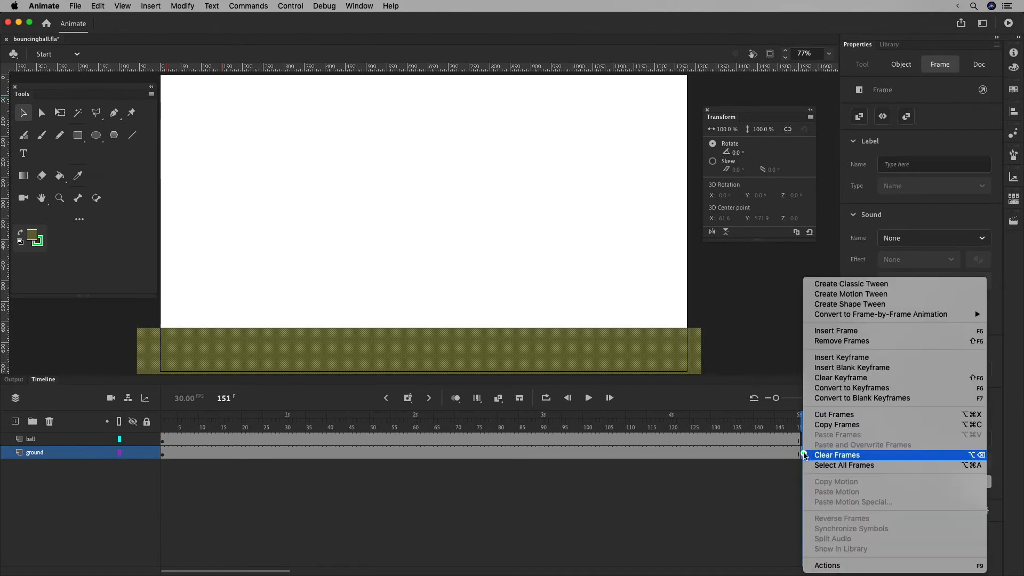
click(869, 339)
Create a motion tween across the ball layer from frame 1, allowing the ball to be converted to a symbol
drag(797, 419, 154, 438)
click(48, 438)
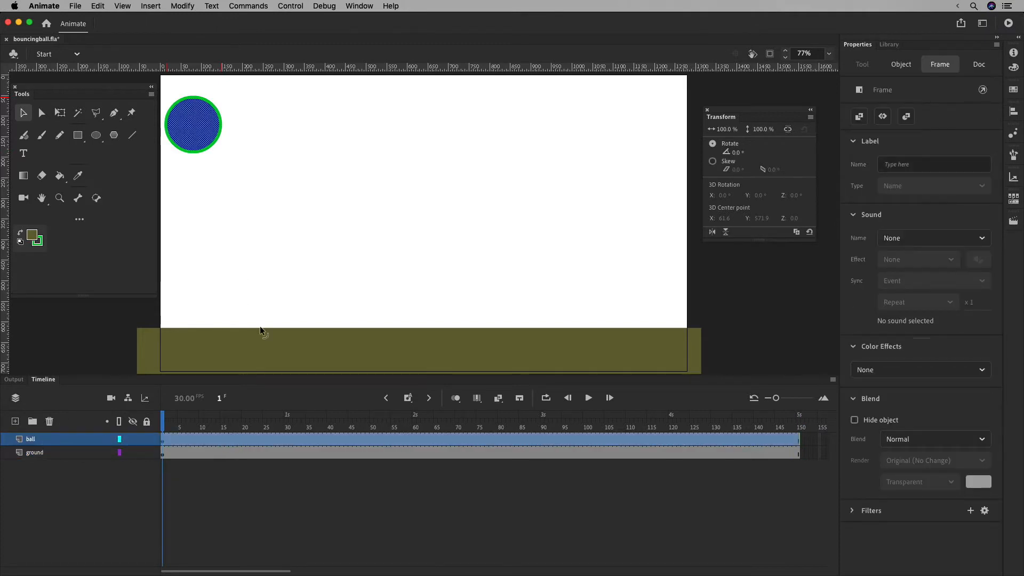
right_click(320, 447)
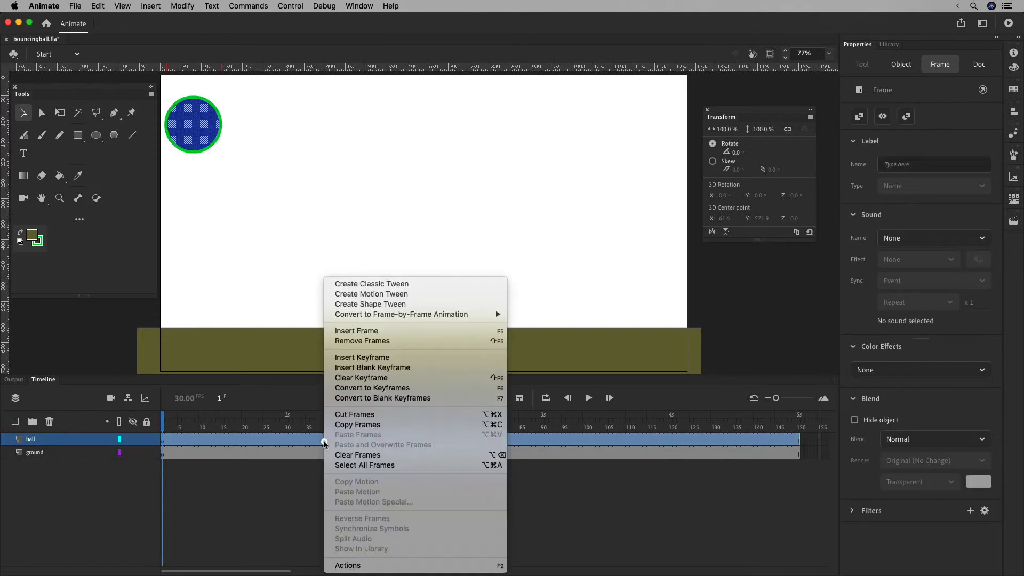
click(418, 295)
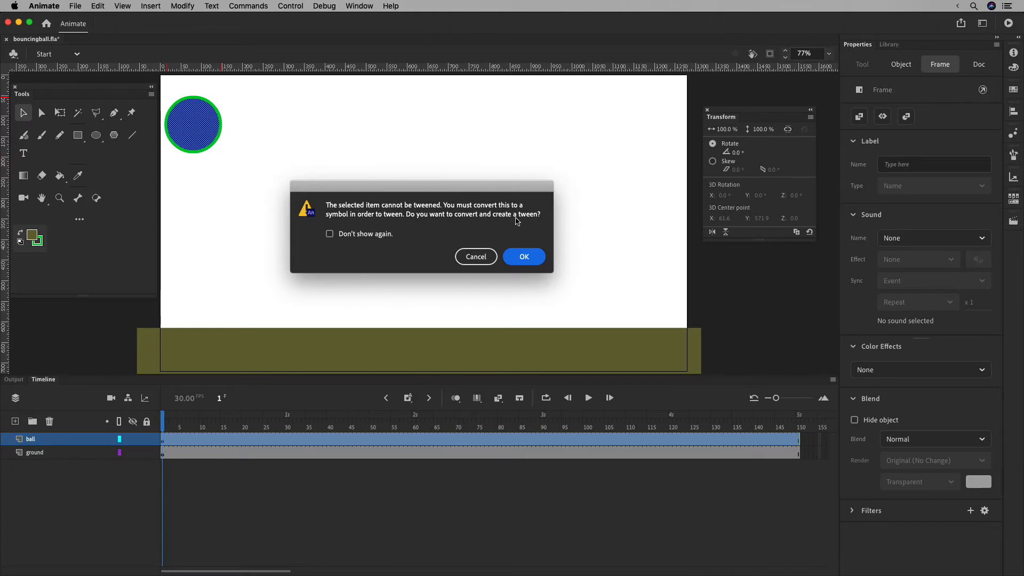
click(525, 258)
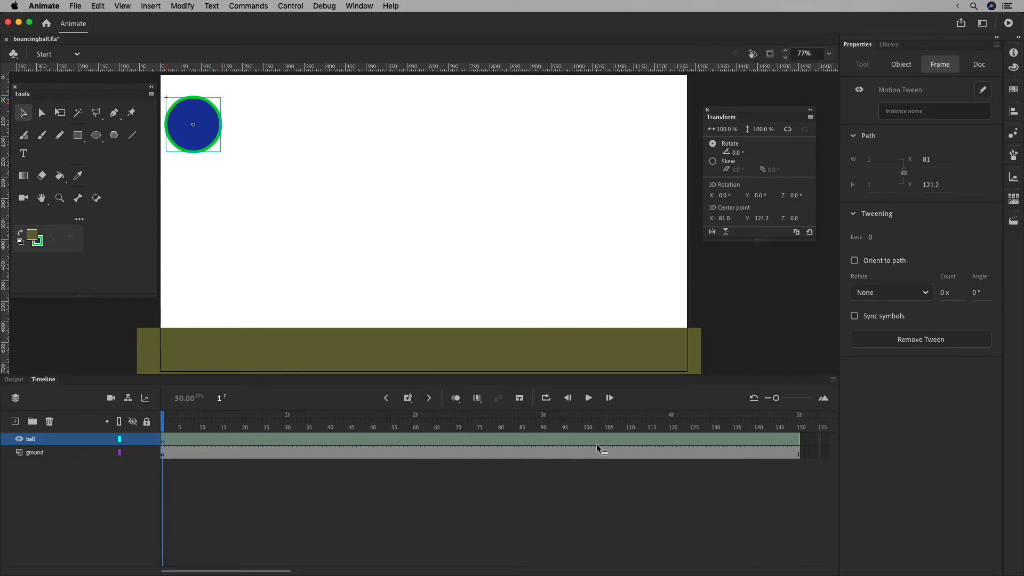
Inspect the ball symbol and its motion tween span, including frame 35
click(659, 479)
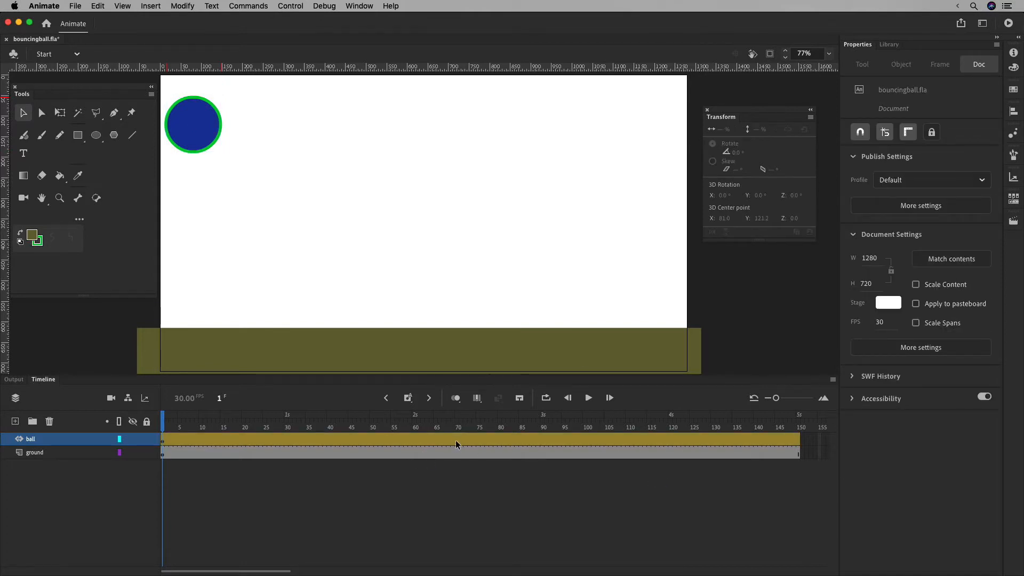
click(199, 130)
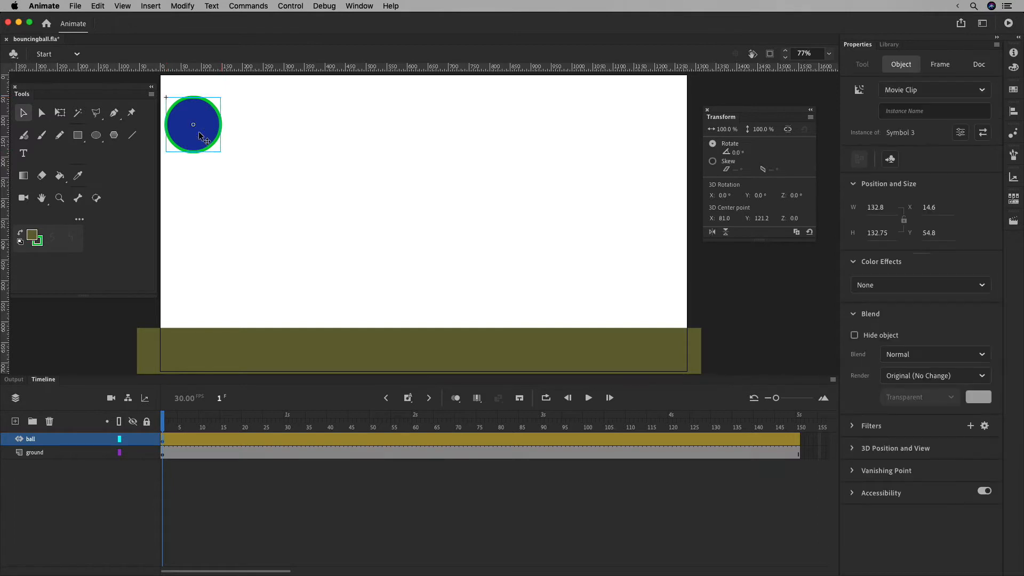
click(307, 440)
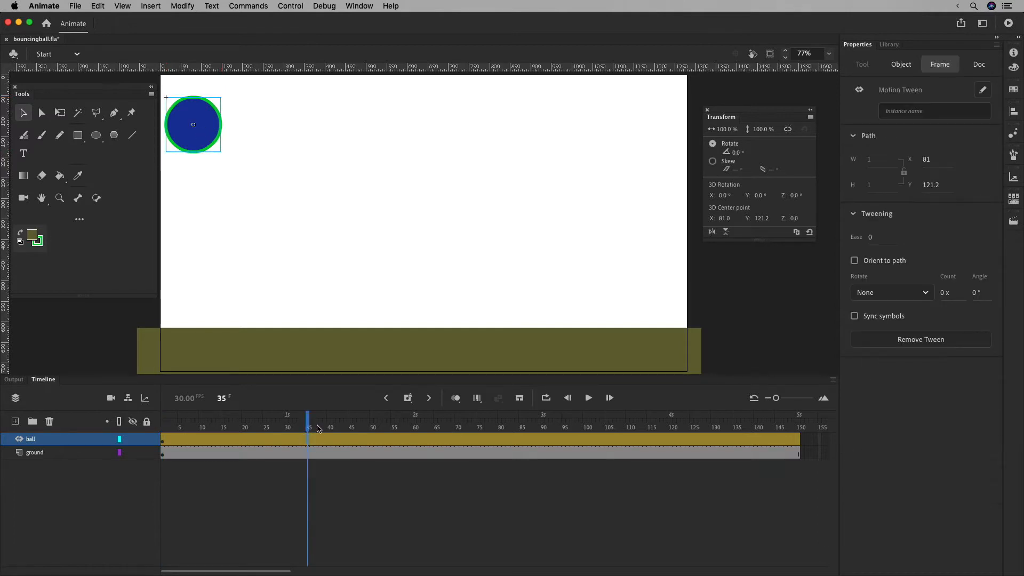
click(400, 439)
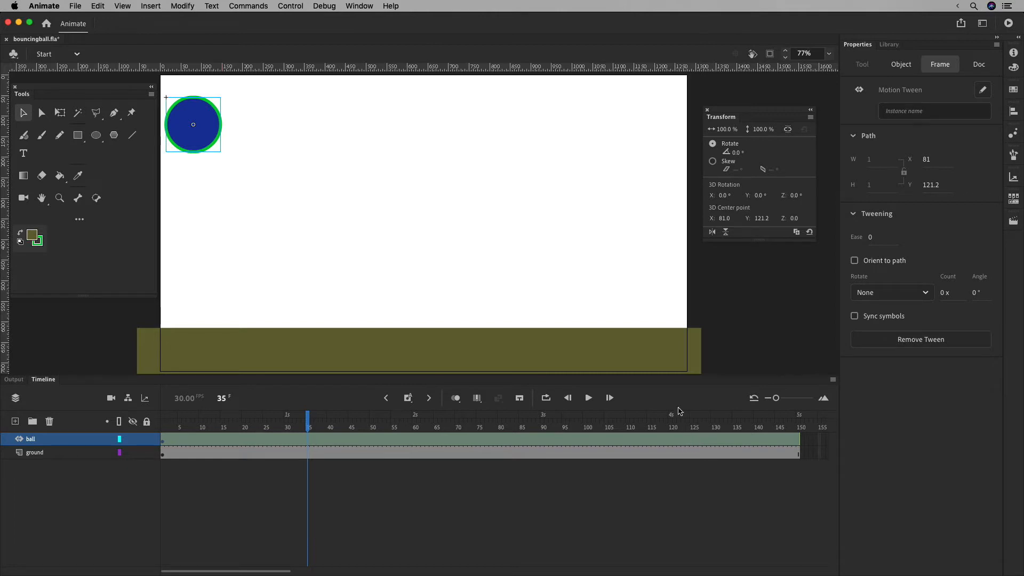
click(318, 444)
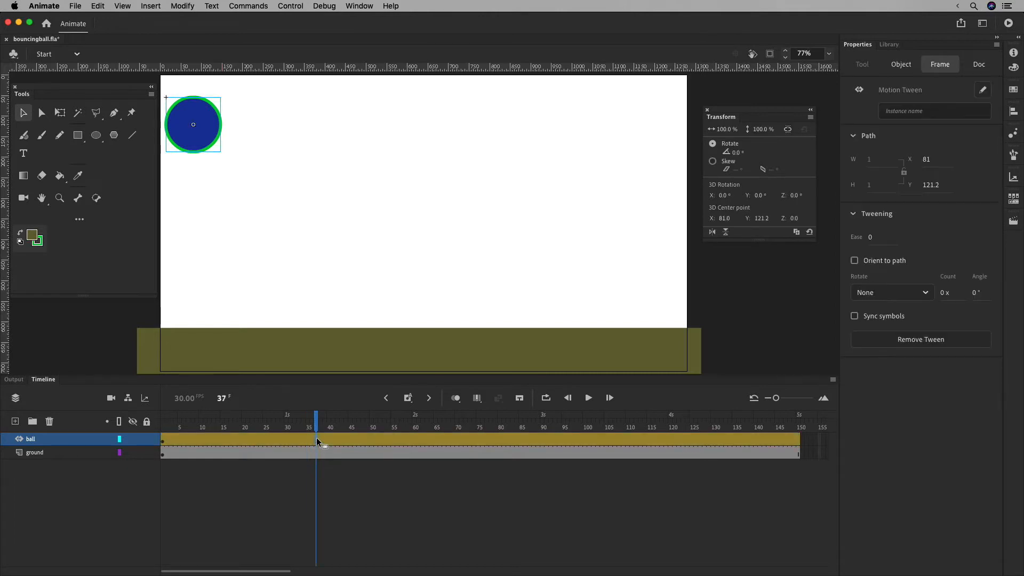
click(204, 139)
click(398, 445)
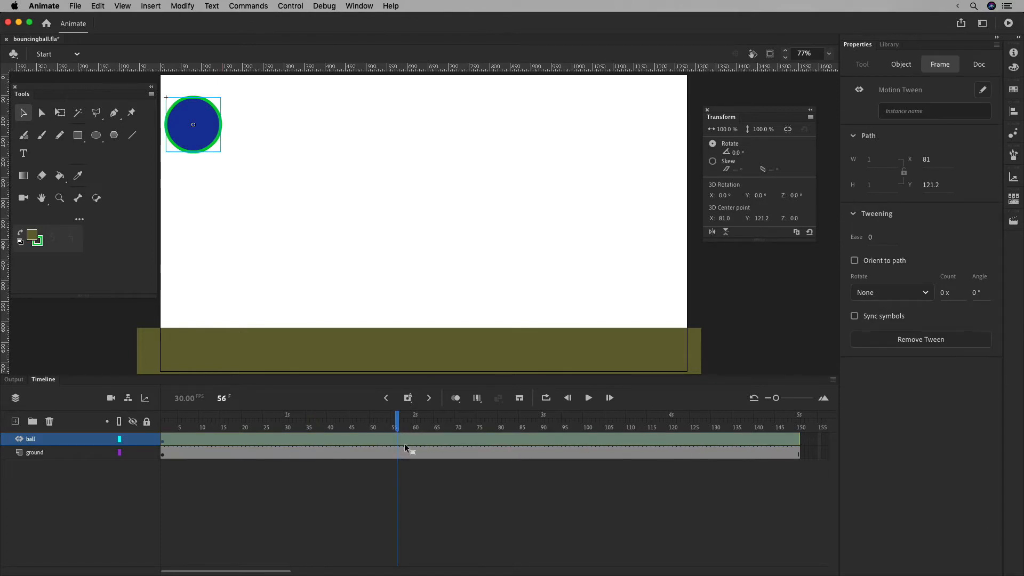
click(499, 490)
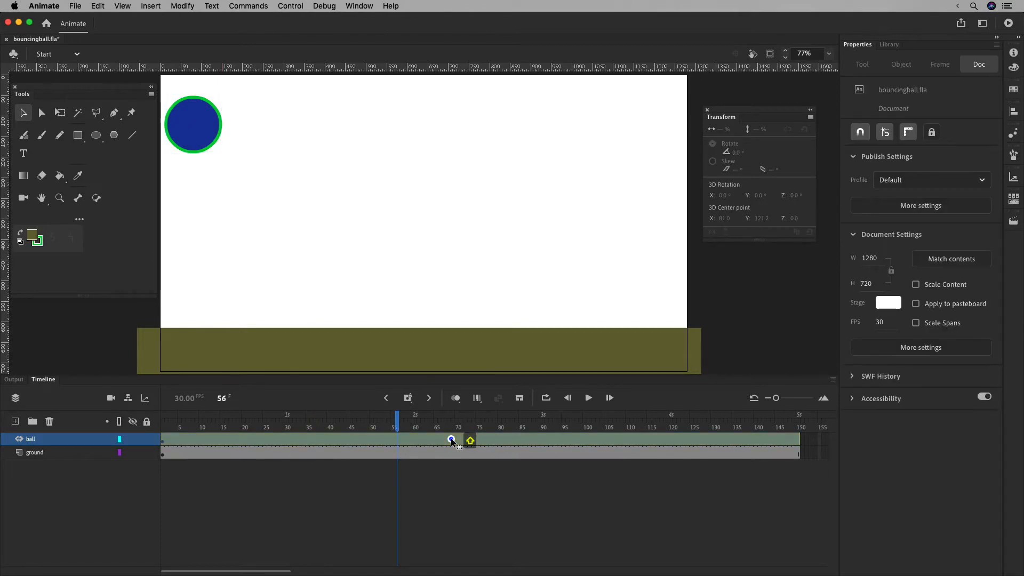
click(451, 440)
At frame 25, move the ball straight down onto the ground, to about Y 549
drag(397, 427, 154, 428)
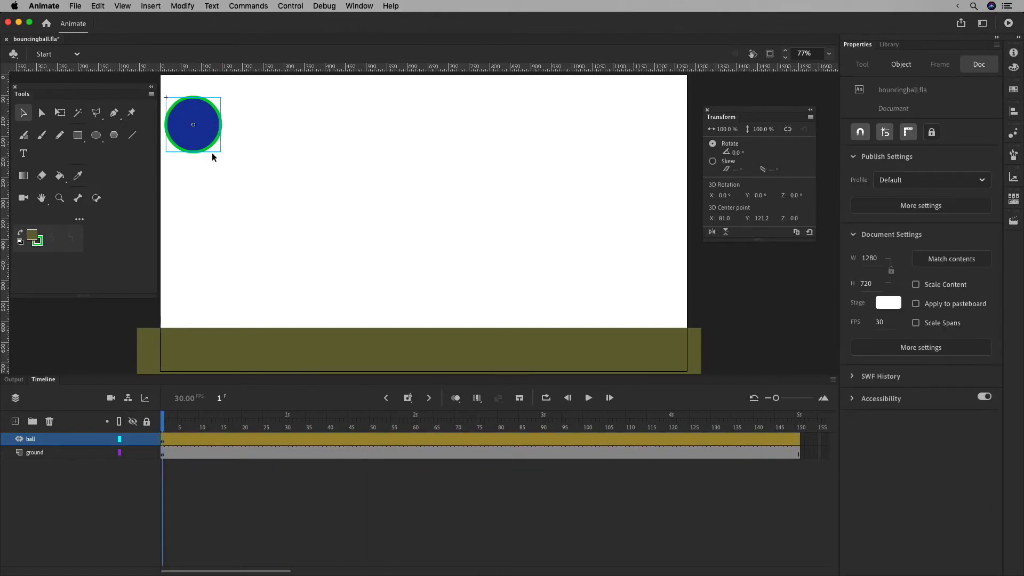
drag(165, 426, 265, 431)
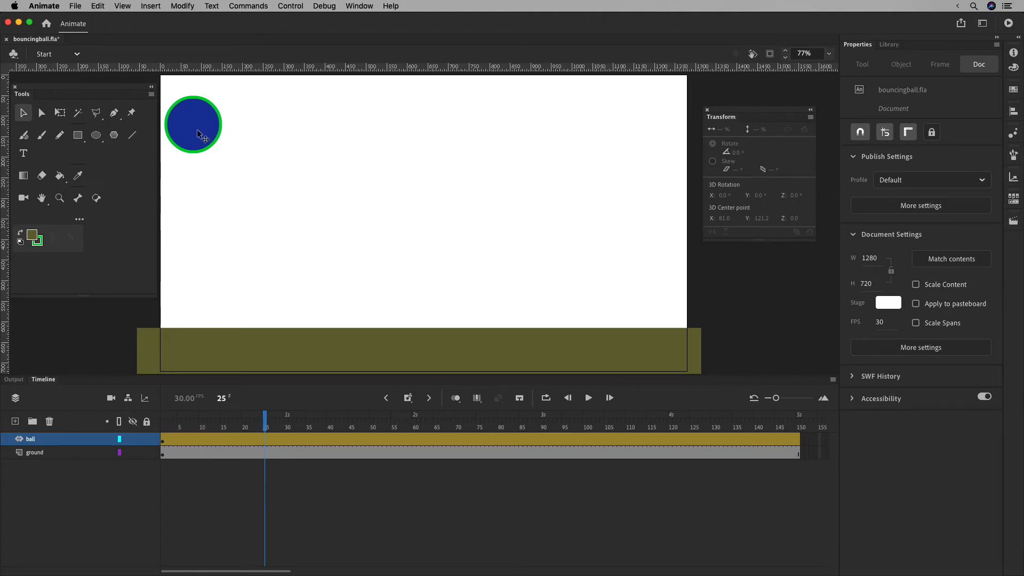
drag(201, 132, 196, 326)
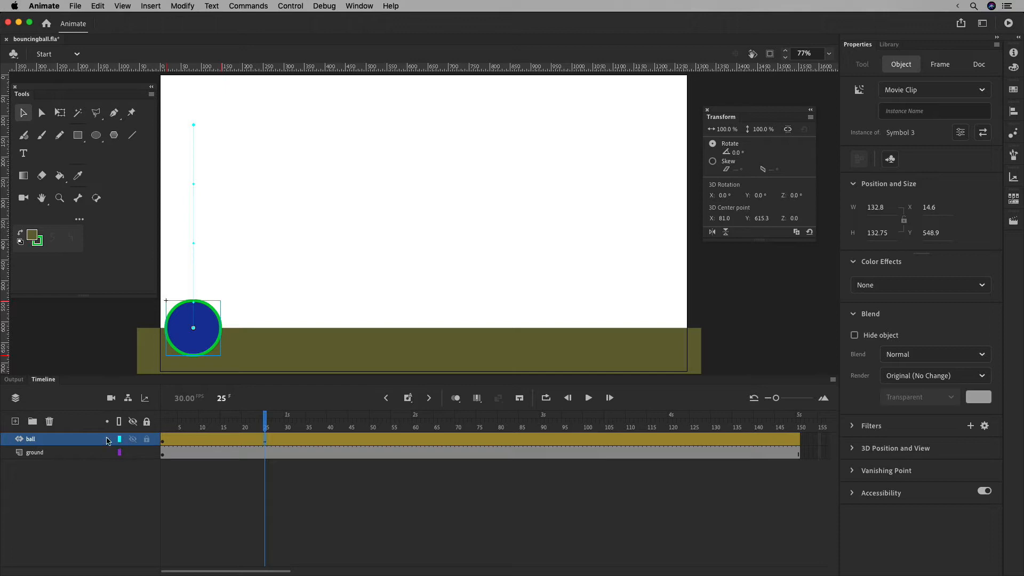
Change the ball layer's outline color to red in its layer properties
double_click(18, 440)
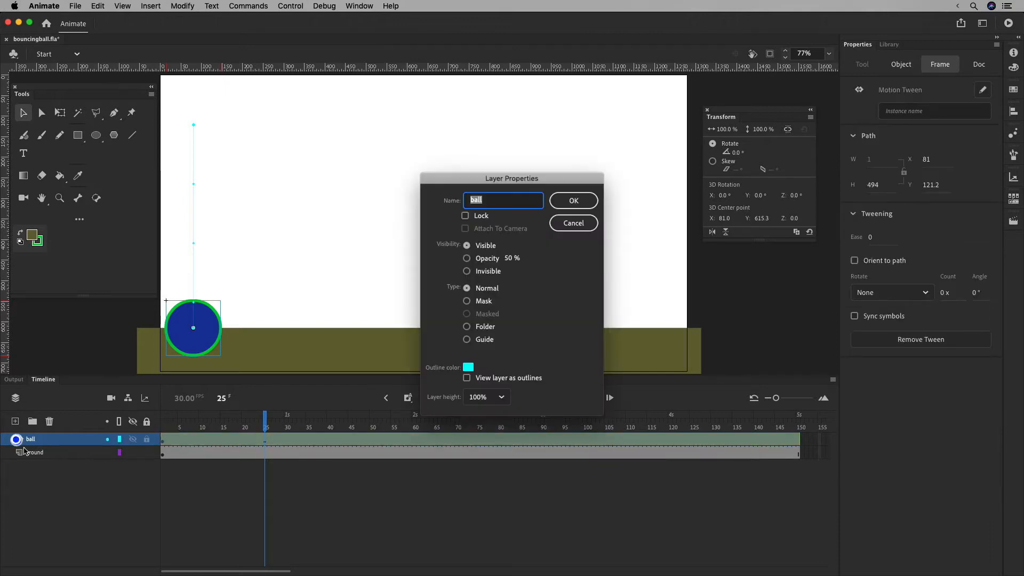
drag(540, 179, 520, 112)
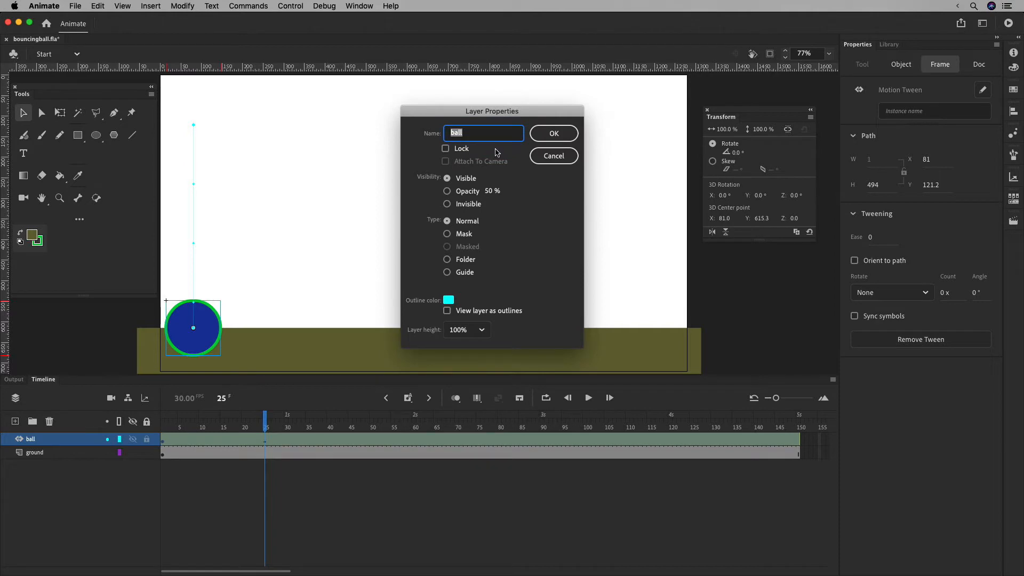
click(449, 301)
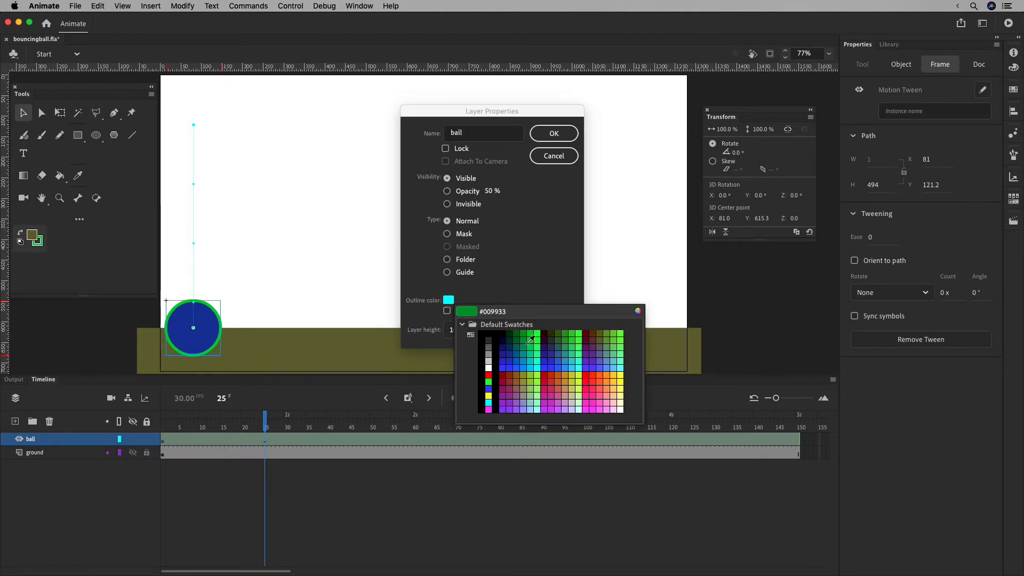
click(550, 372)
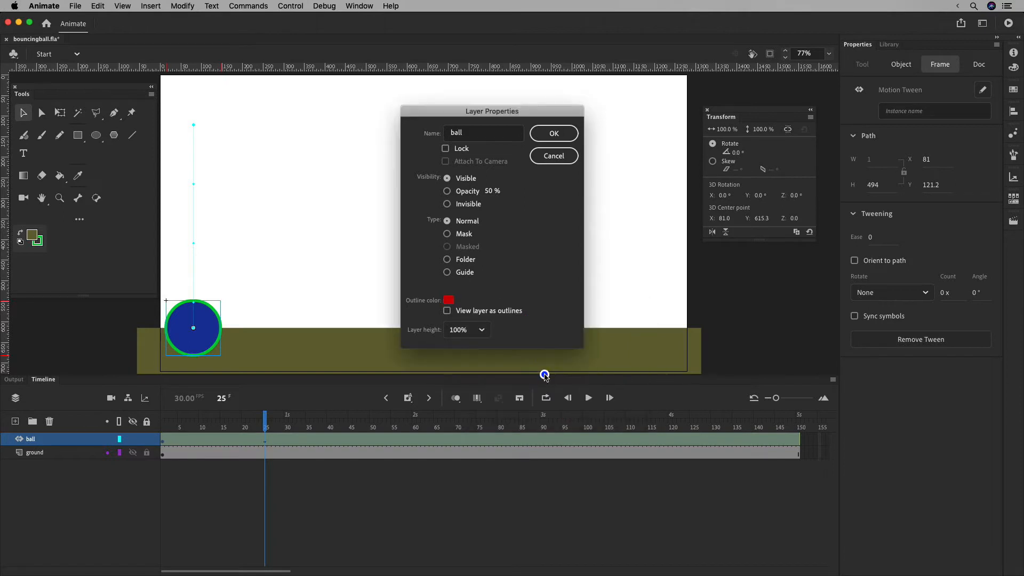
click(554, 135)
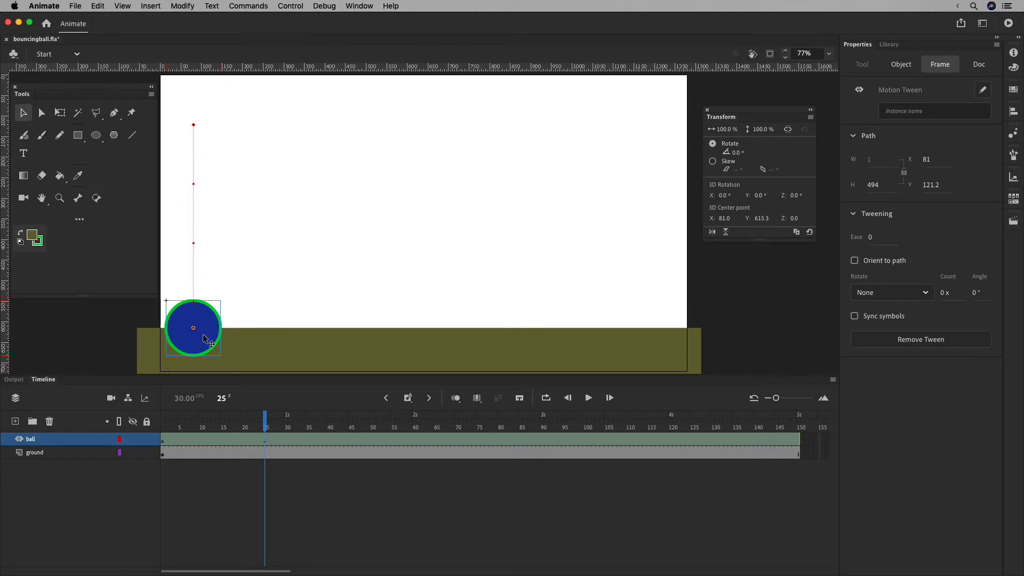
At frame 50, raise the ball straight up to about Y 199, and scrub back to check the rebound
drag(259, 438, 374, 441)
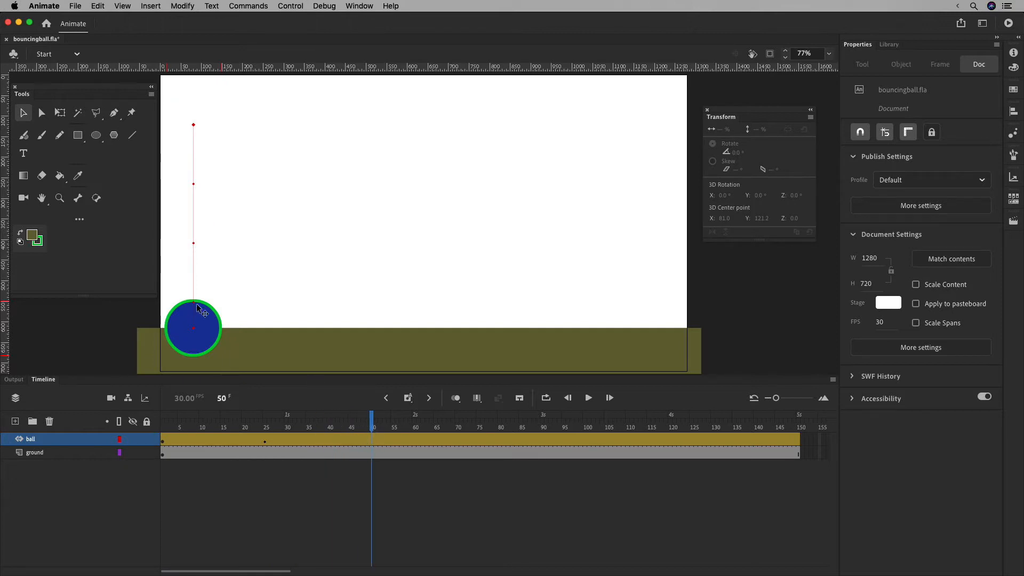
drag(199, 318, 205, 182)
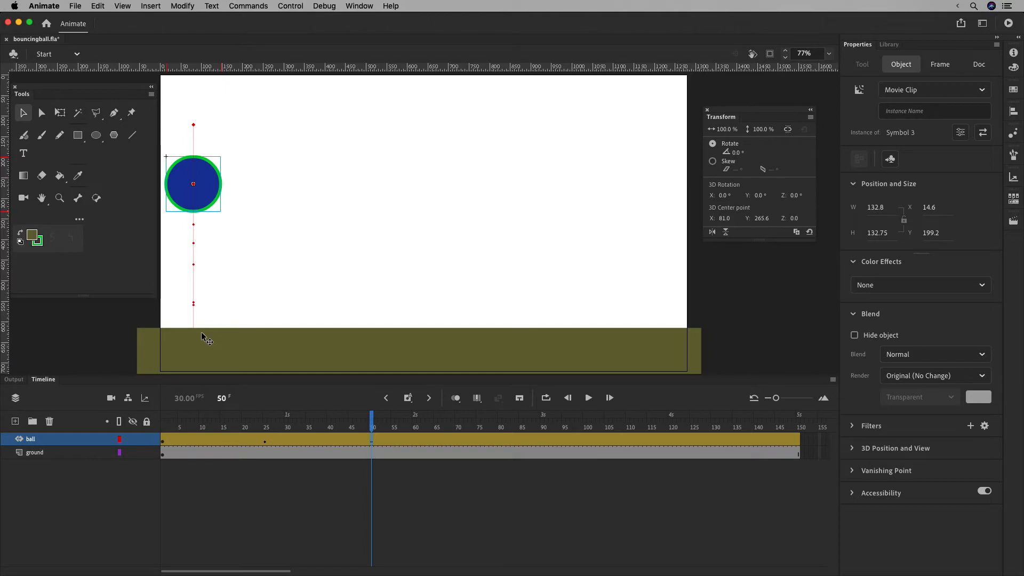
drag(372, 426, 320, 424)
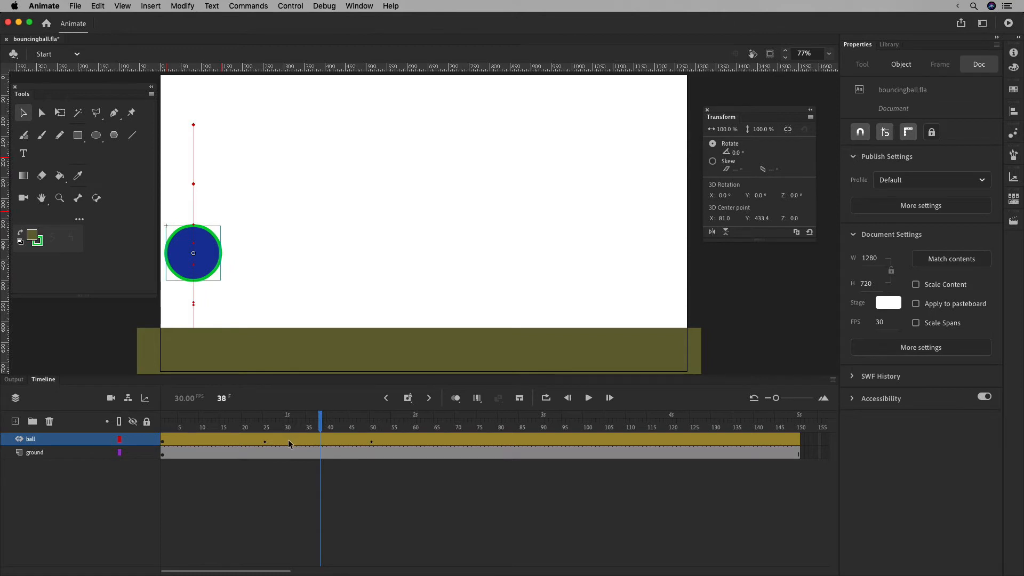
Open the ball tween's motion graph and compare its X and Y location curves, ending on the Y curve
double_click(289, 442)
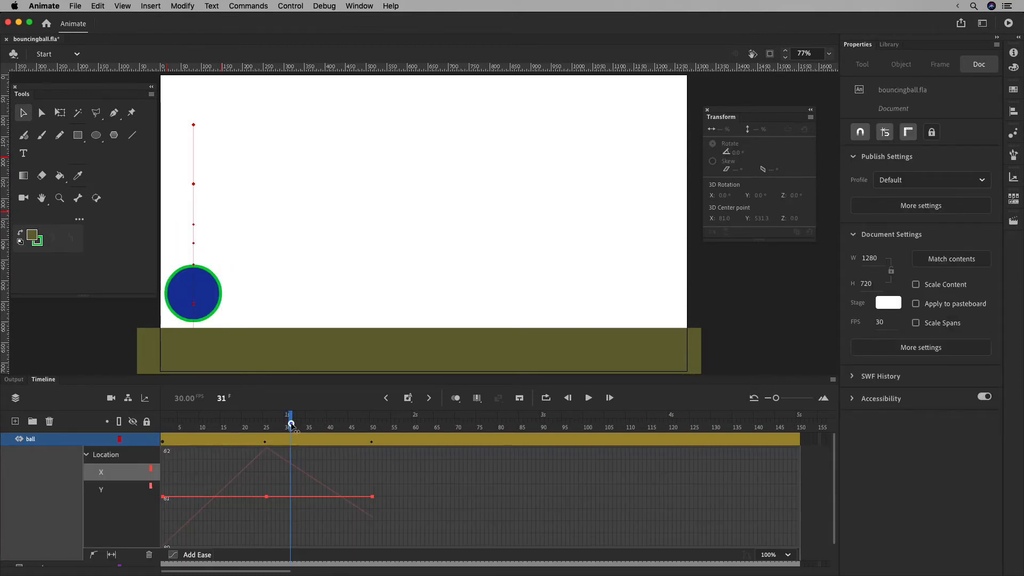
drag(290, 424, 266, 424)
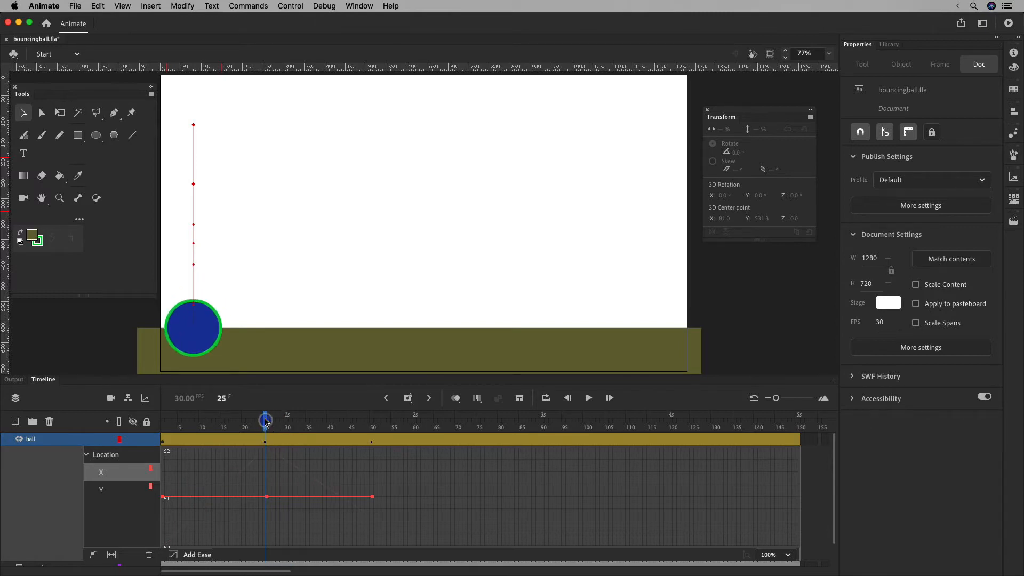
click(120, 489)
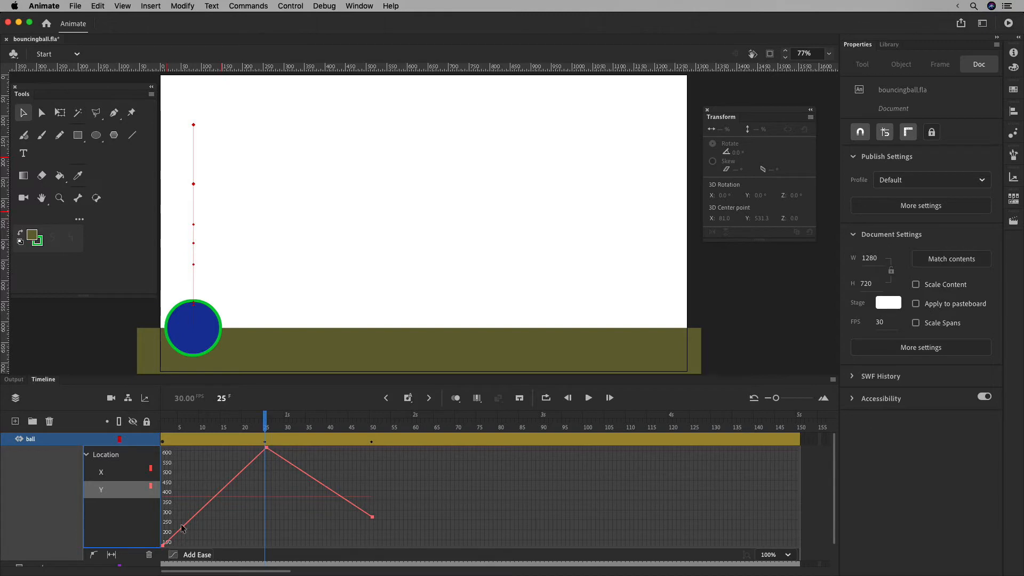
click(118, 473)
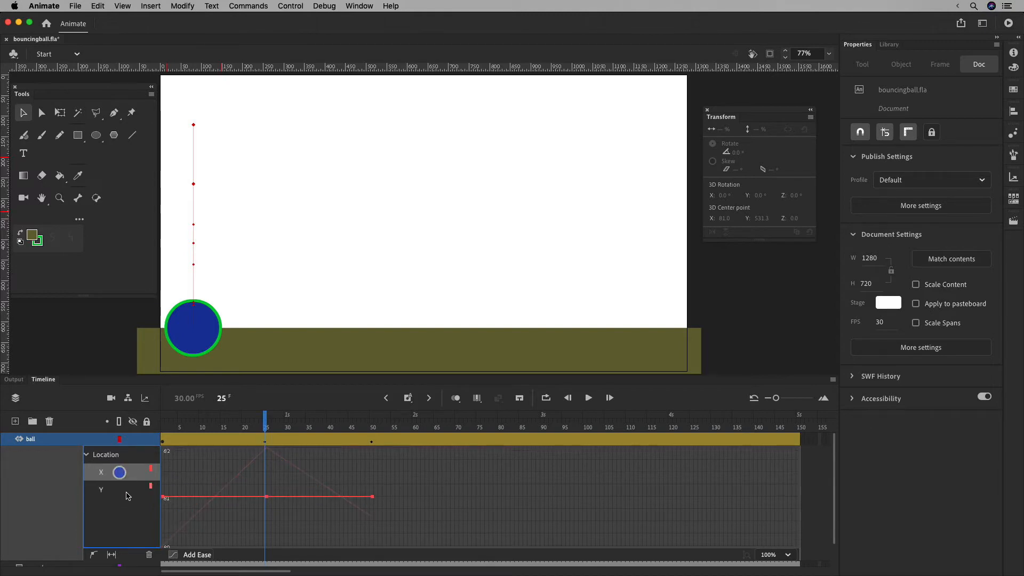
click(122, 488)
click(118, 471)
click(128, 489)
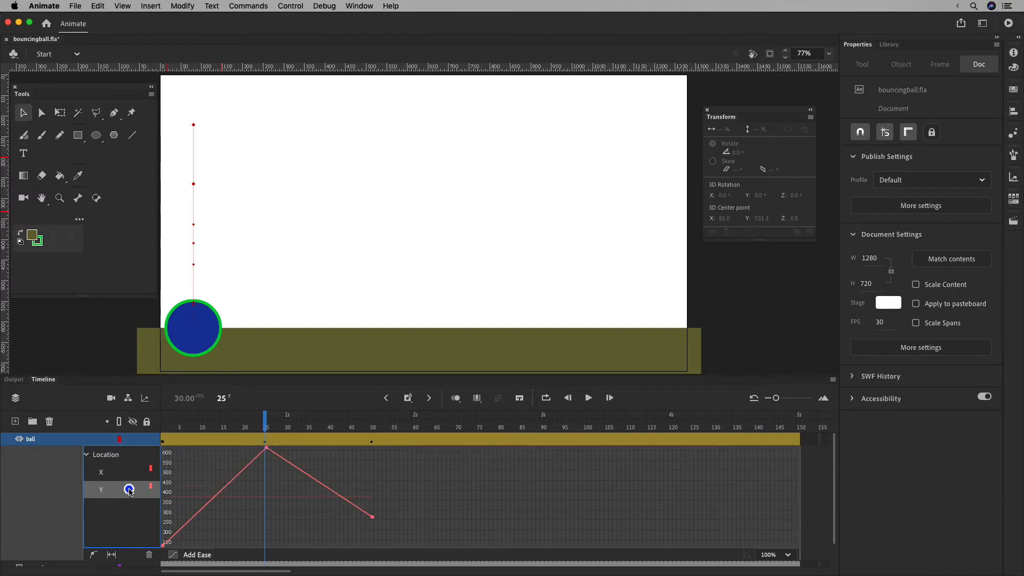
click(131, 476)
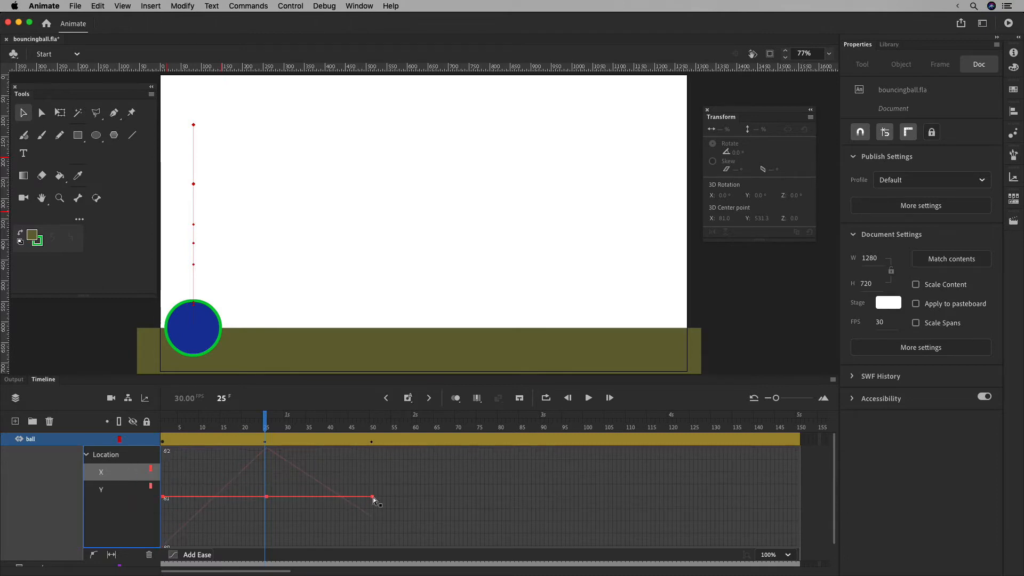
click(127, 488)
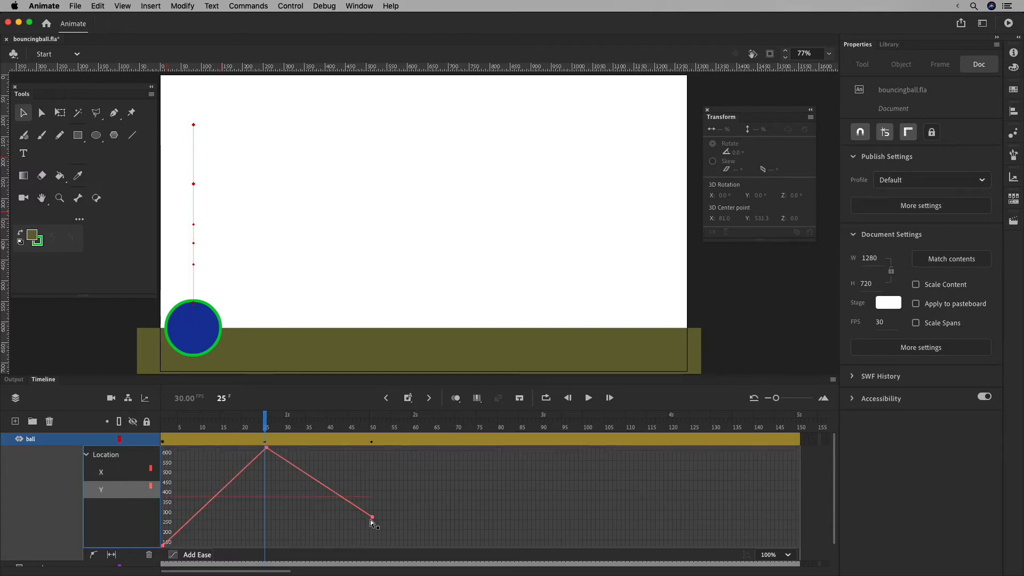
Copy the ball's ground-contact keyframe from frame 25 to frame 75
drag(479, 428, 478, 430)
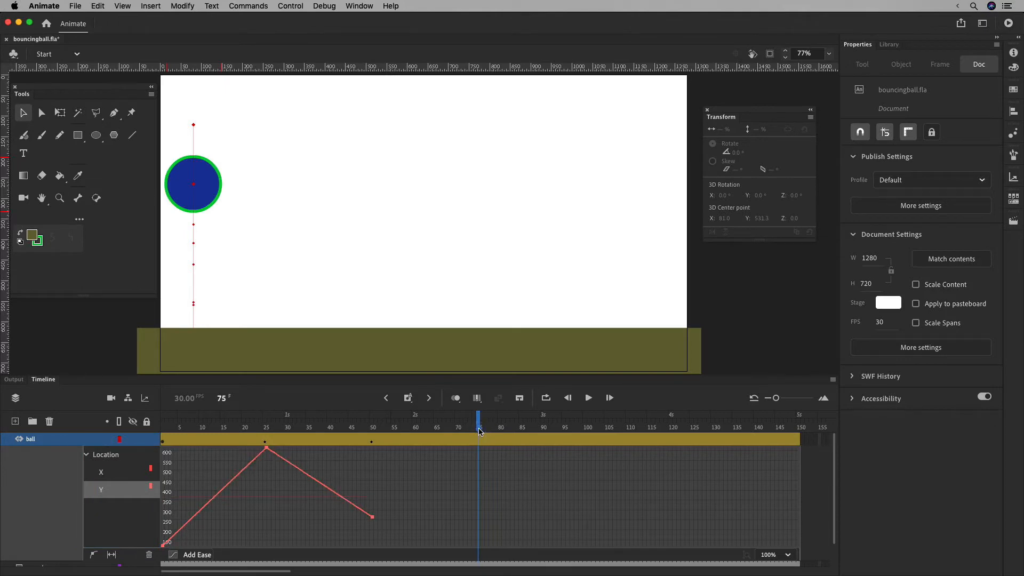
click(266, 442)
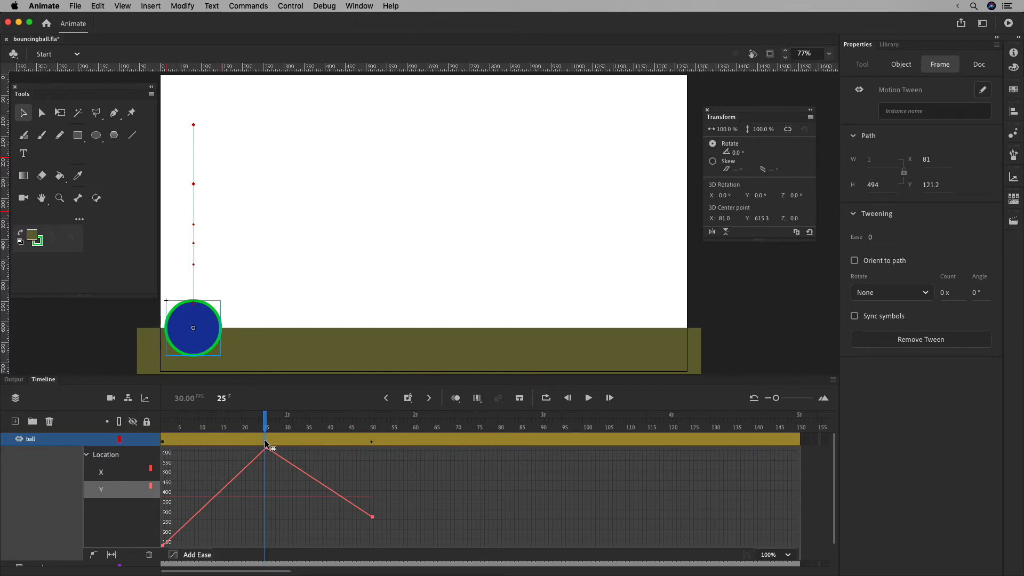
drag(266, 444, 478, 439)
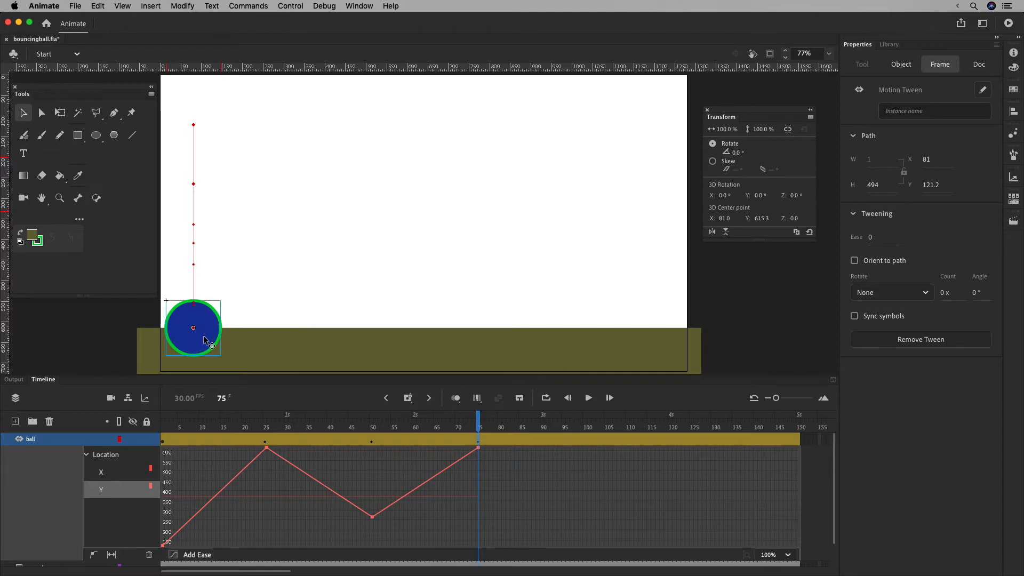
Raise the ball at frame 75 to about Y 506, so it slightly overlaps the ground's upper edge
drag(205, 339, 204, 310)
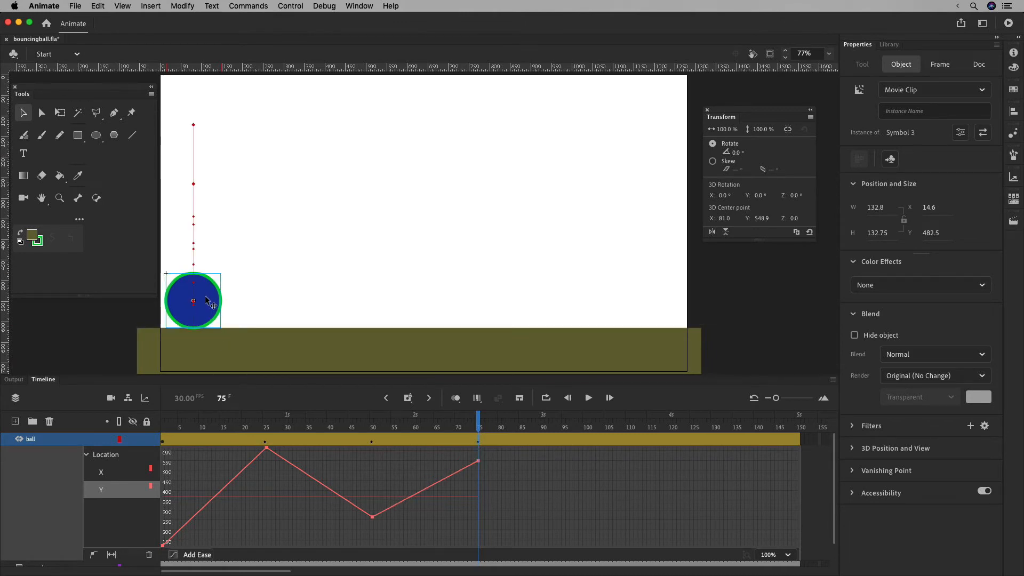
drag(204, 300, 202, 308)
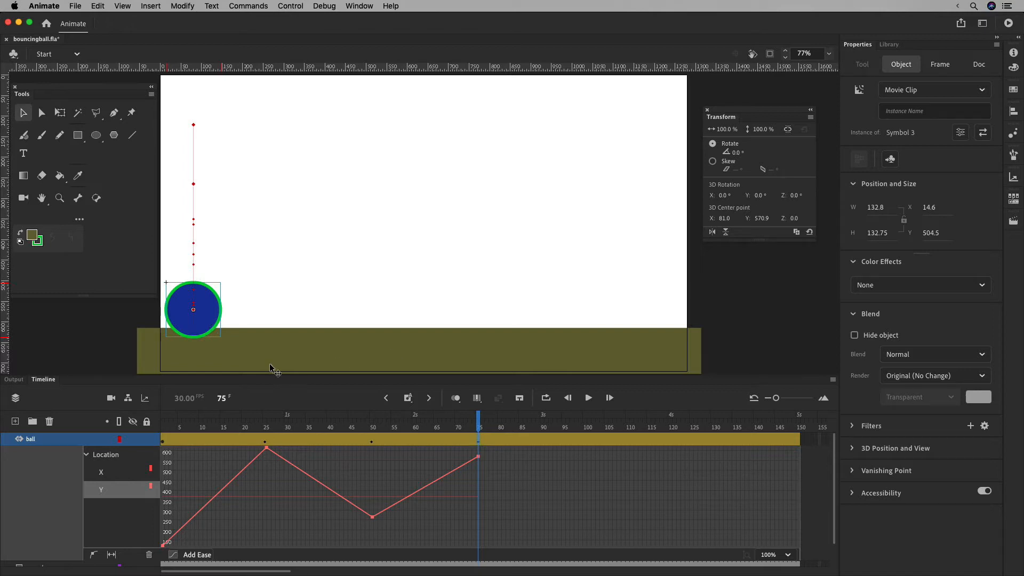
drag(205, 315, 210, 299)
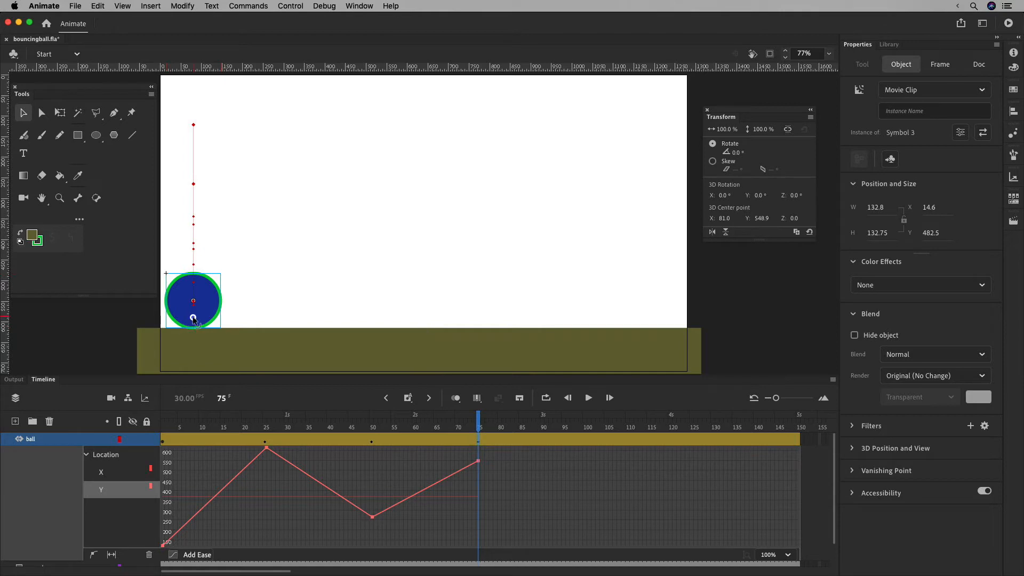
click(196, 335)
click(210, 302)
mouse_move(210, 302)
mouse_down()
mouse_move(208, 324)
mouse_move(209, 312)
mouse_up()
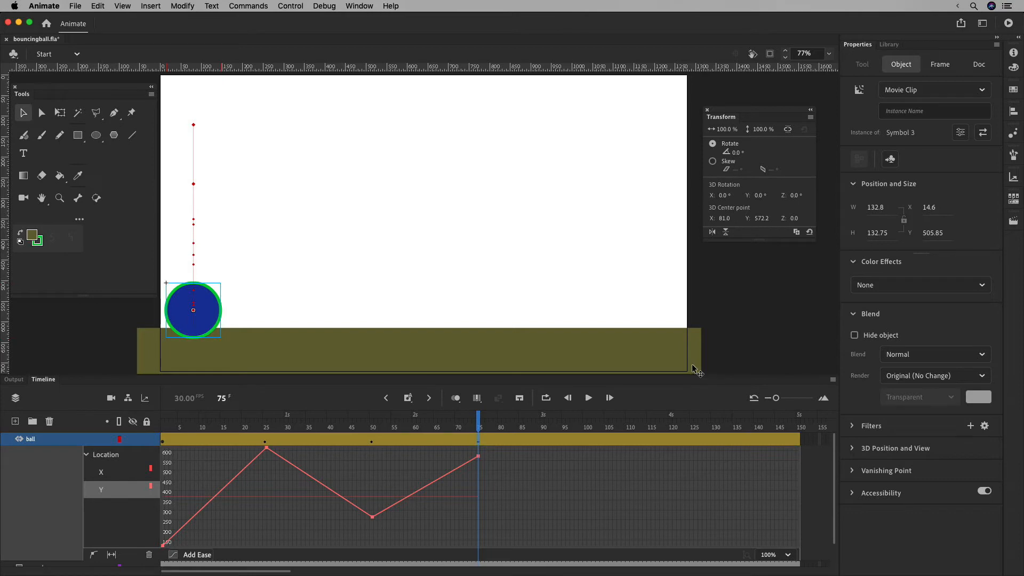
Copy the ball's frame 75 keyframe over the one at frame 25 so both ground contacts match
click(266, 441)
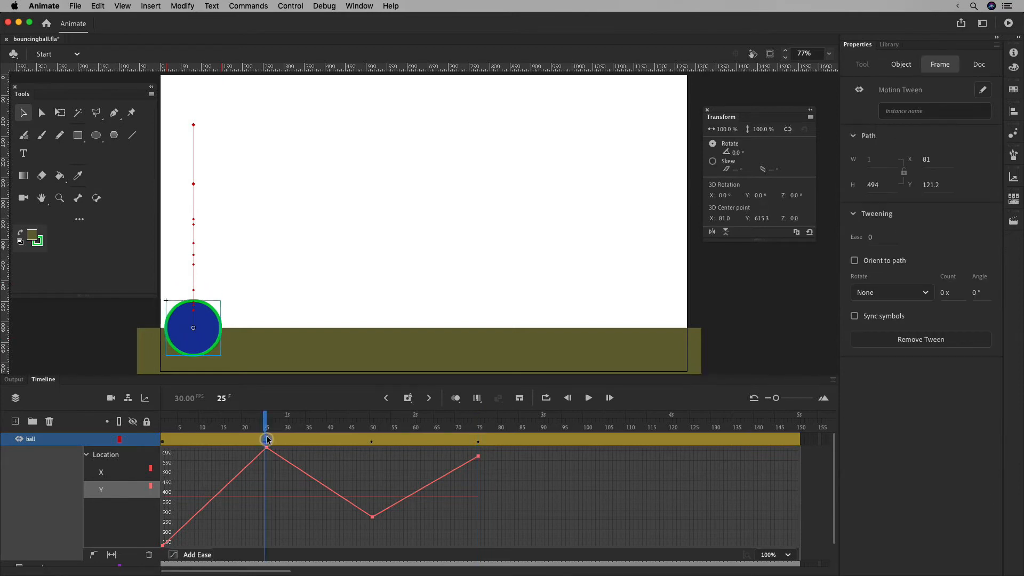
click(480, 441)
drag(479, 442, 266, 444)
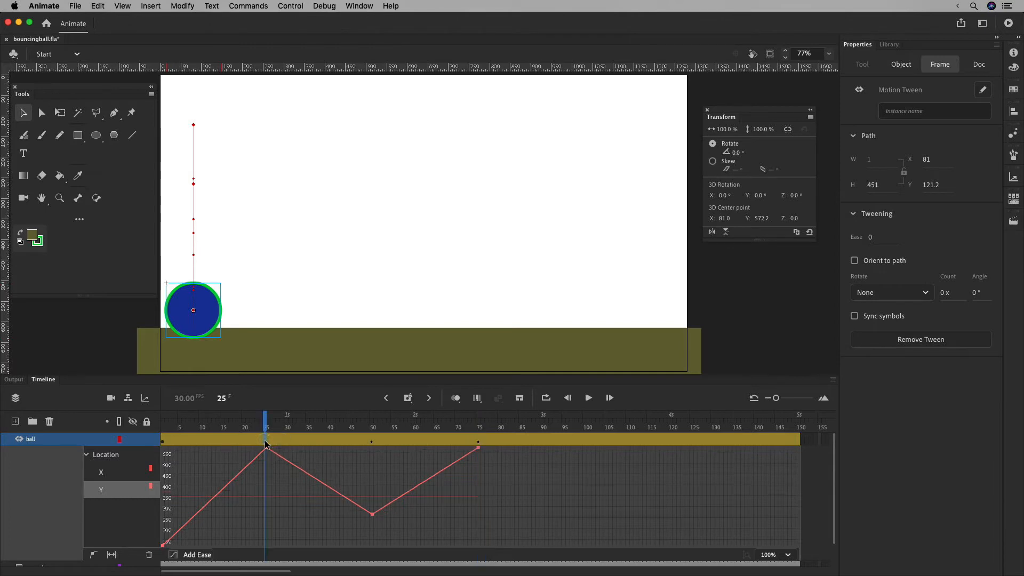
click(479, 441)
Copy the ball's frame 50 keyframe to frame 101 and lower the ball there to about Y 294
click(372, 442)
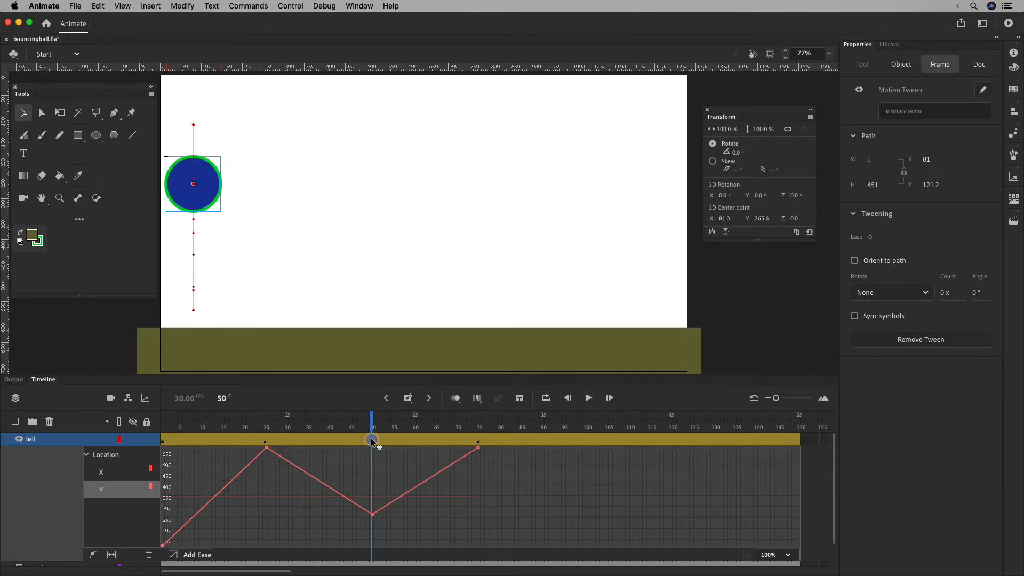
drag(374, 444, 589, 441)
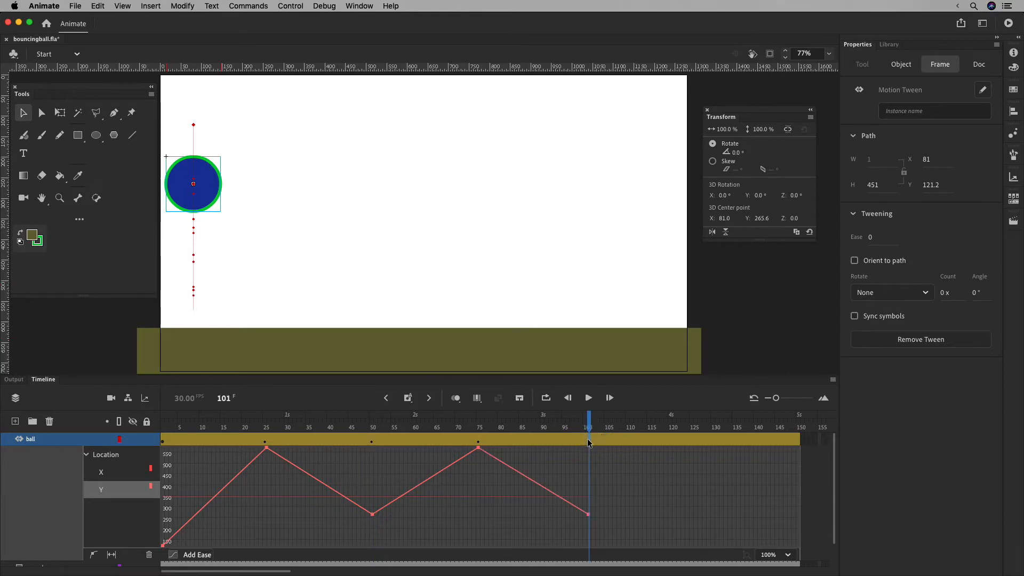
click(201, 209)
drag(201, 210, 201, 243)
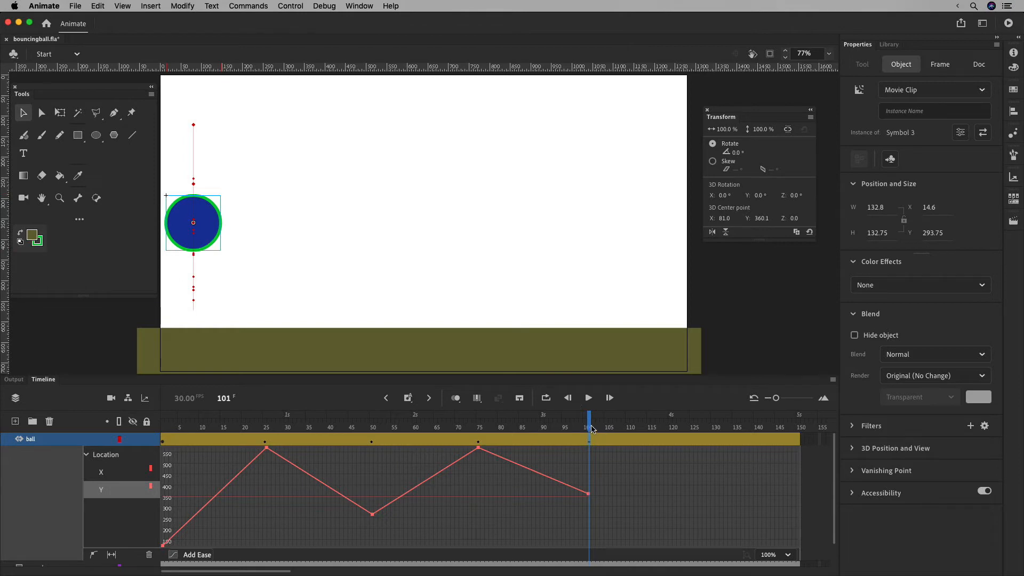
Copy the ball's ground-contact keyframe from frame 75 to frame 126
click(477, 441)
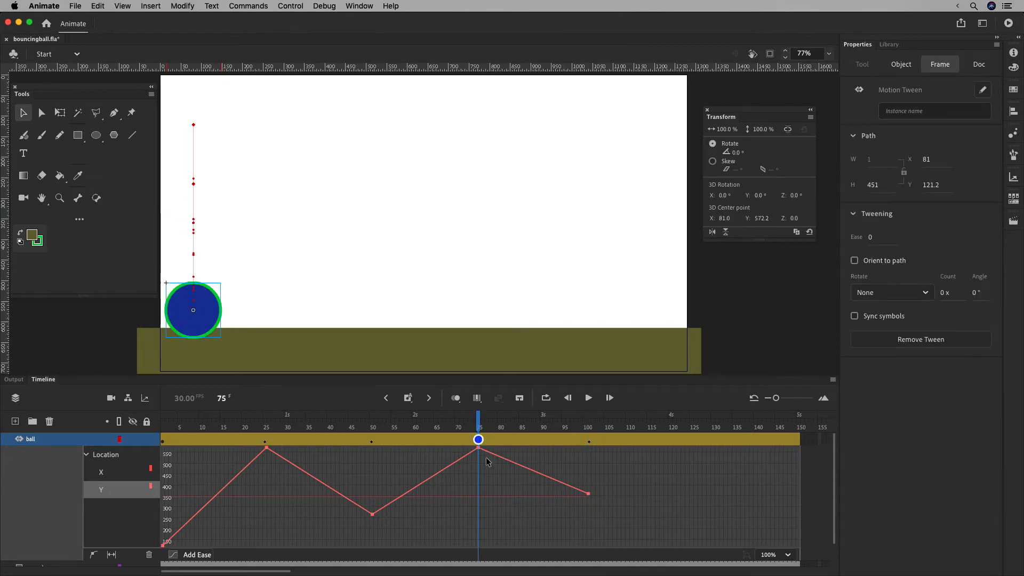
drag(477, 442, 695, 440)
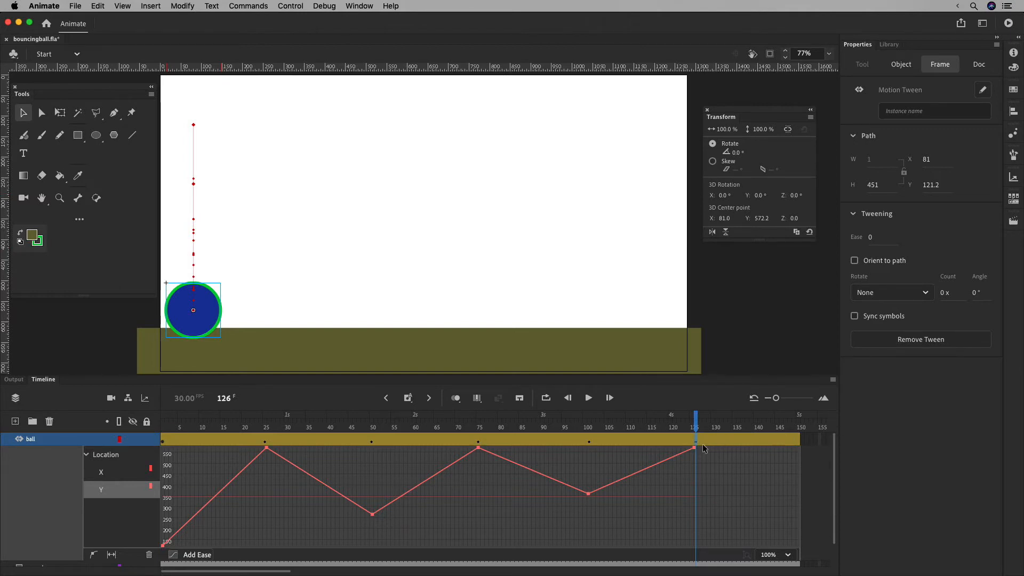
Raise the ball at frame 150 to about Y 413, keeping this final rebound lower than the one at frame 101
click(589, 442)
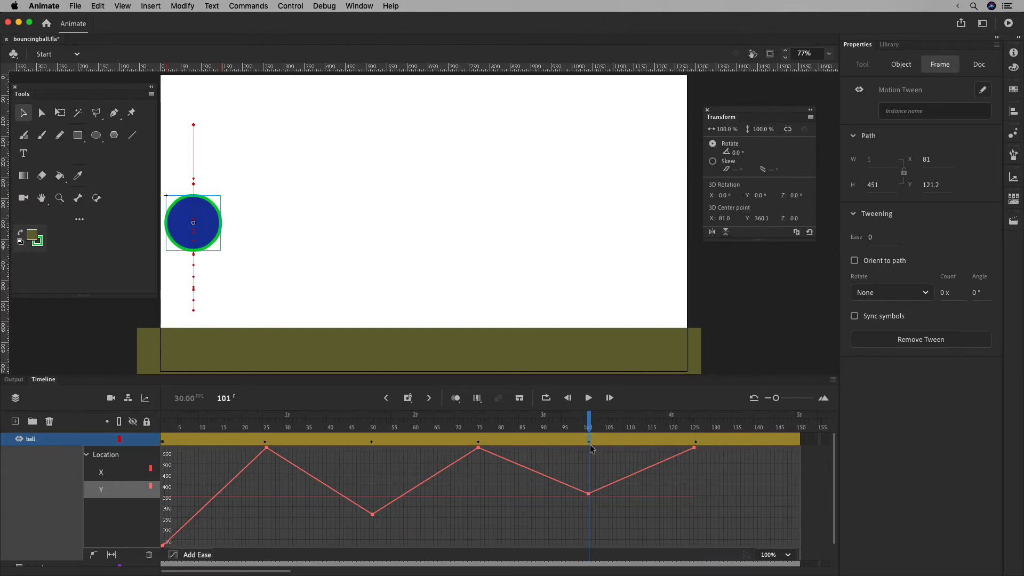
click(796, 442)
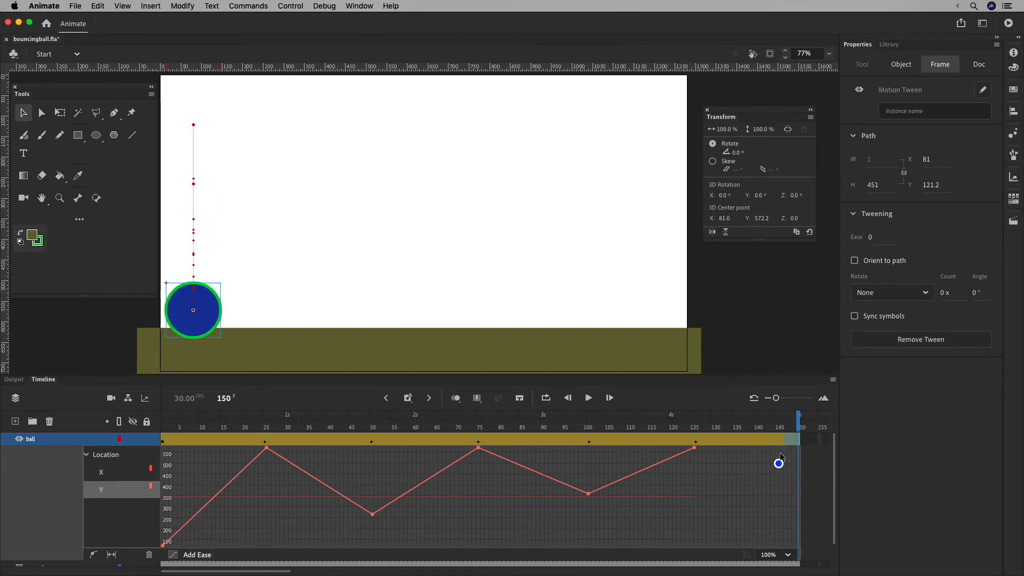
click(770, 436)
click(798, 441)
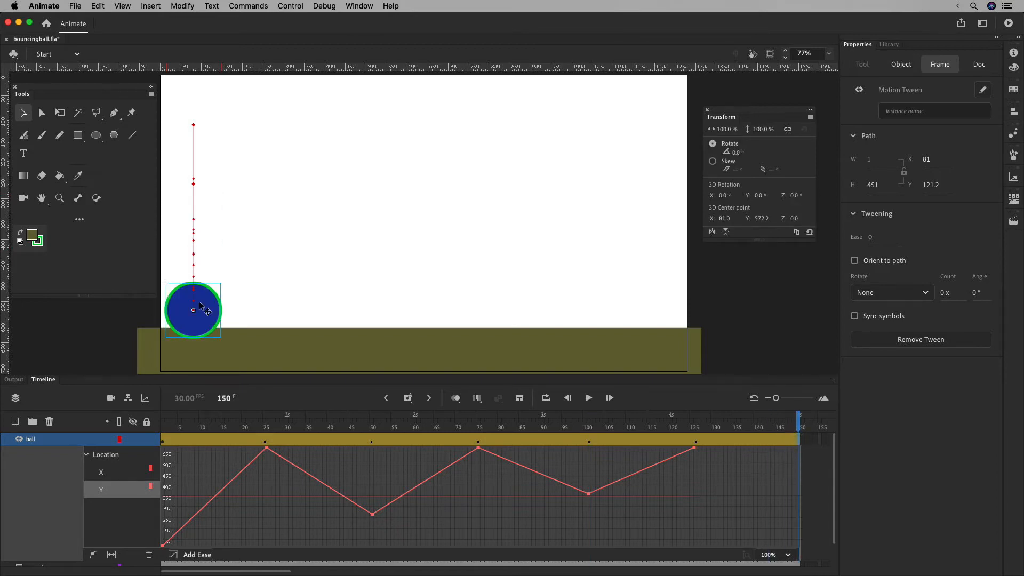
drag(206, 305, 203, 276)
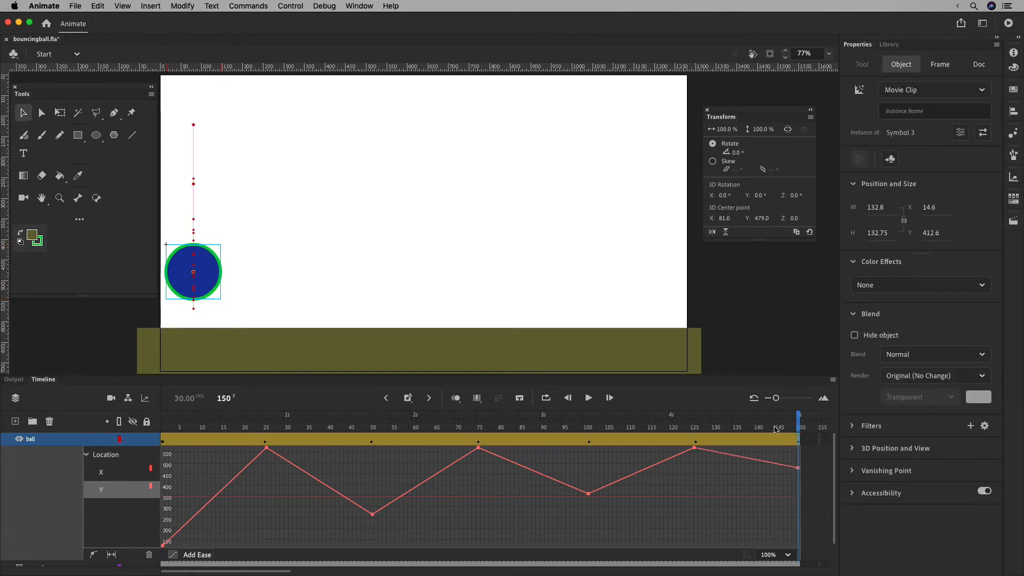
Play the whole animation from frame 1 to check the sequence of decreasing bounces, and return to the first frame
click(265, 442)
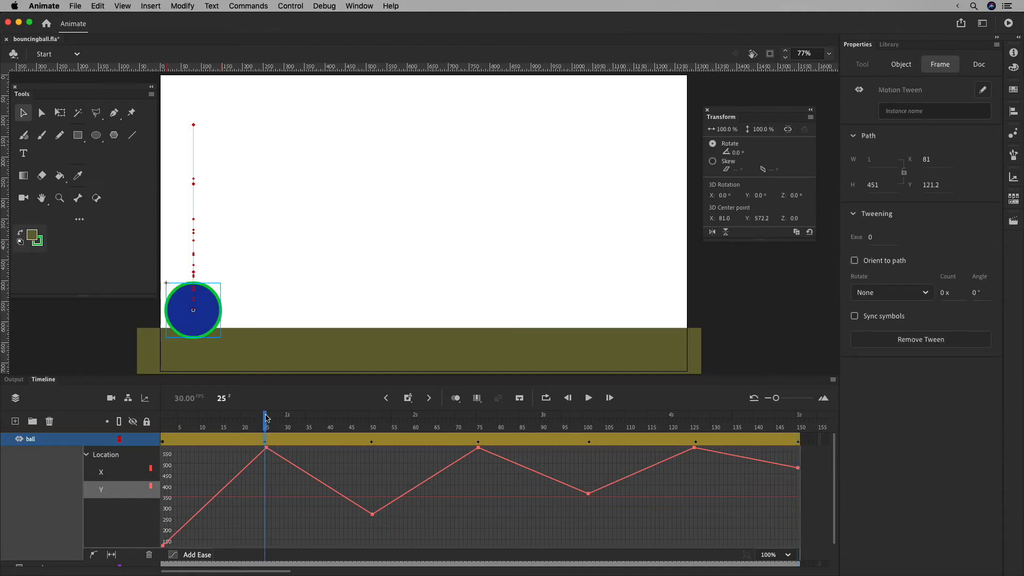
drag(267, 417, 158, 427)
click(589, 398)
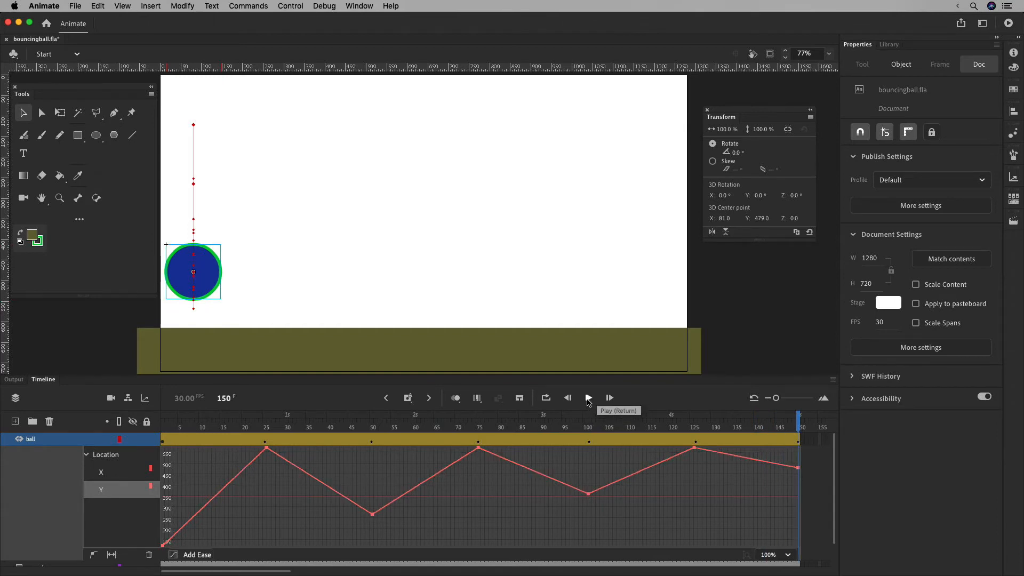
click(588, 397)
click(160, 421)
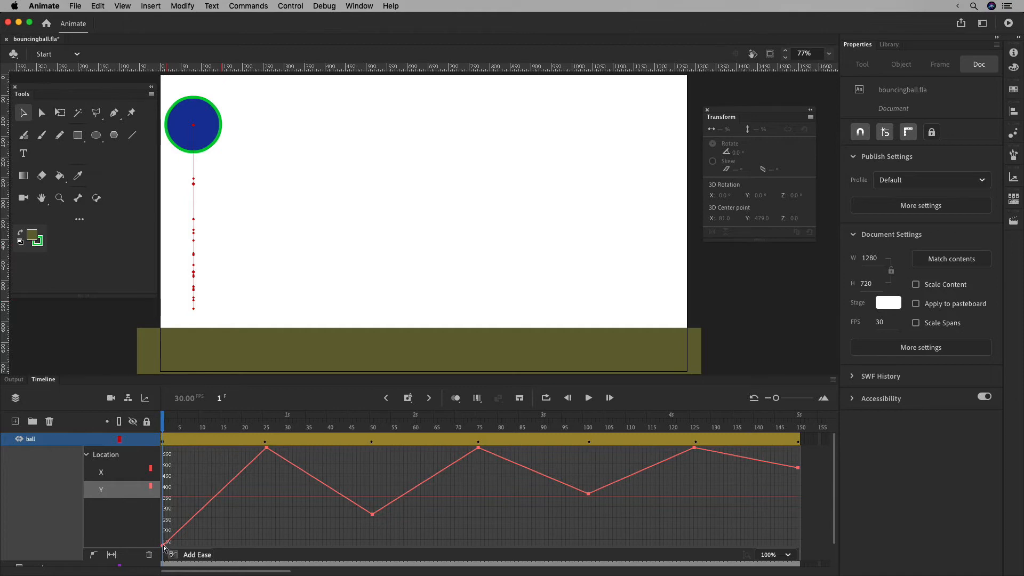
Ease the ball's Y curve out of frame 1 with a horizontal handle reaching about frame 12, and preview the fall
drag(163, 545, 206, 512)
drag(163, 545, 218, 535)
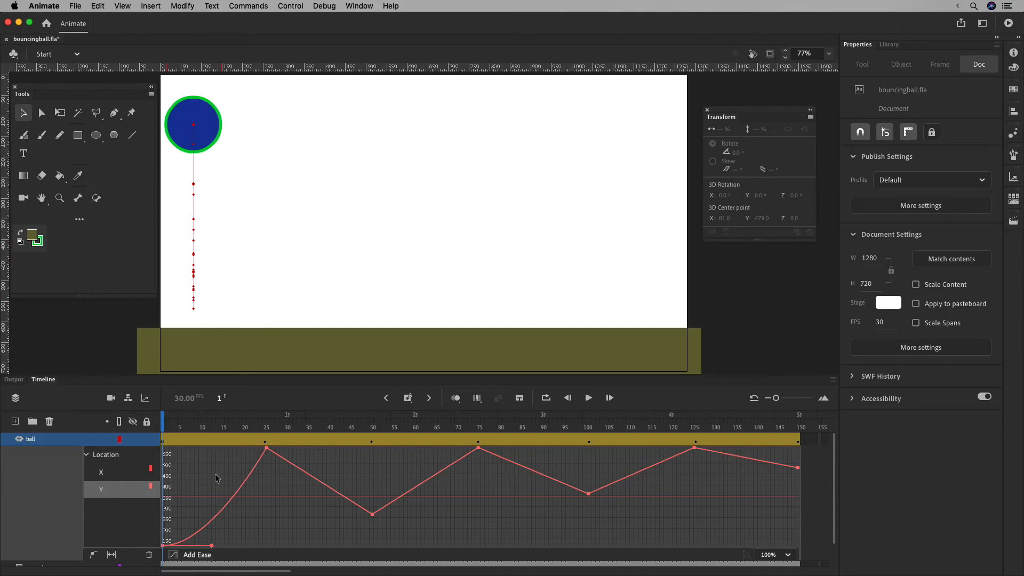
click(268, 448)
drag(263, 424, 156, 437)
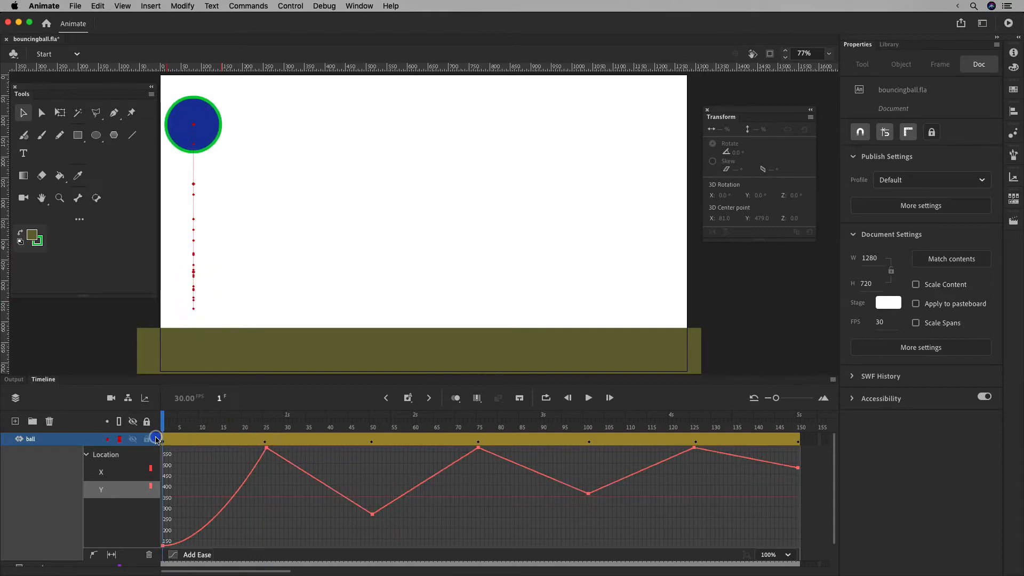
click(589, 398)
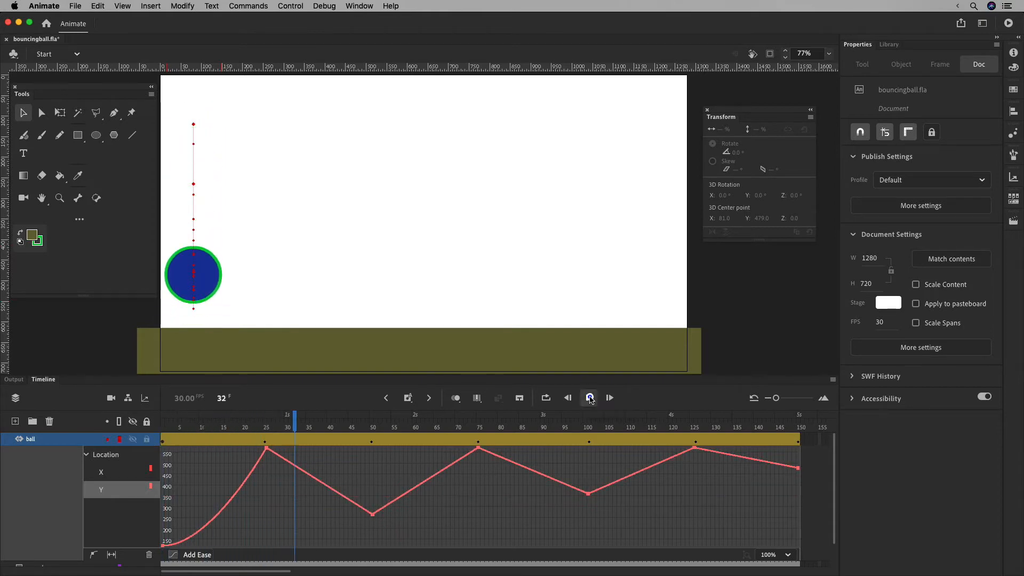
click(590, 397)
Add steep handles on both sides of the ball's Y curve point at frame 25 to form a sharp ground contact
drag(292, 425, 266, 428)
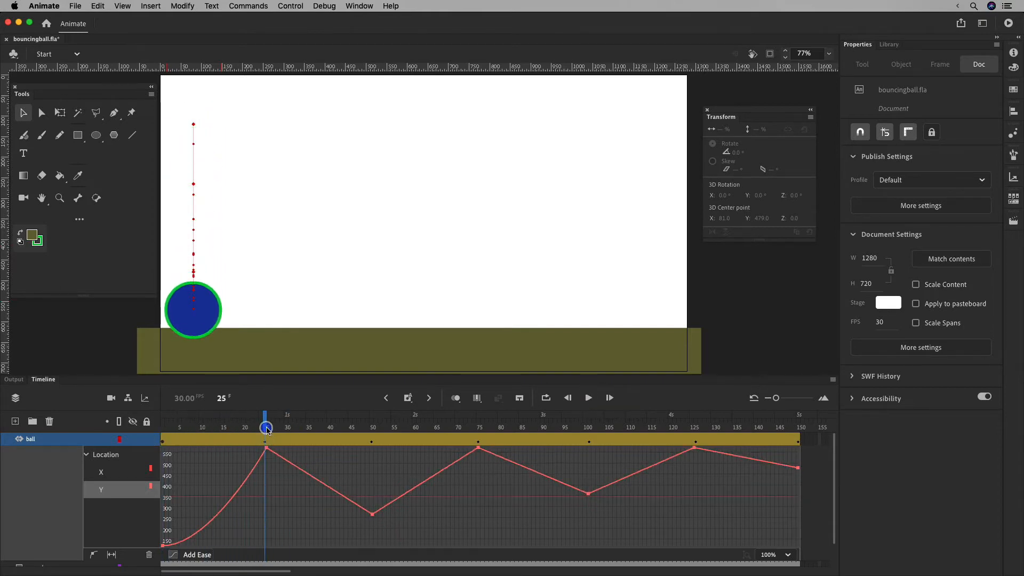
click(266, 448)
drag(266, 448, 258, 479)
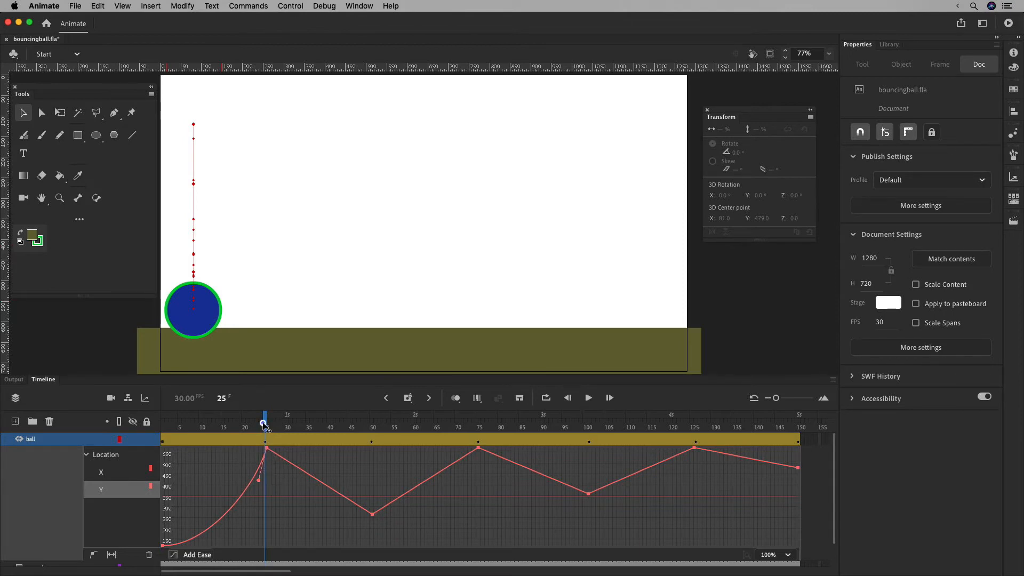
mouse_move(265, 421)
mouse_down()
mouse_move(246, 424)
mouse_move(265, 424)
mouse_up()
mouse_move(265, 424)
mouse_down()
mouse_move(251, 424)
mouse_move(265, 424)
mouse_up()
click(268, 449)
drag(266, 426, 261, 426)
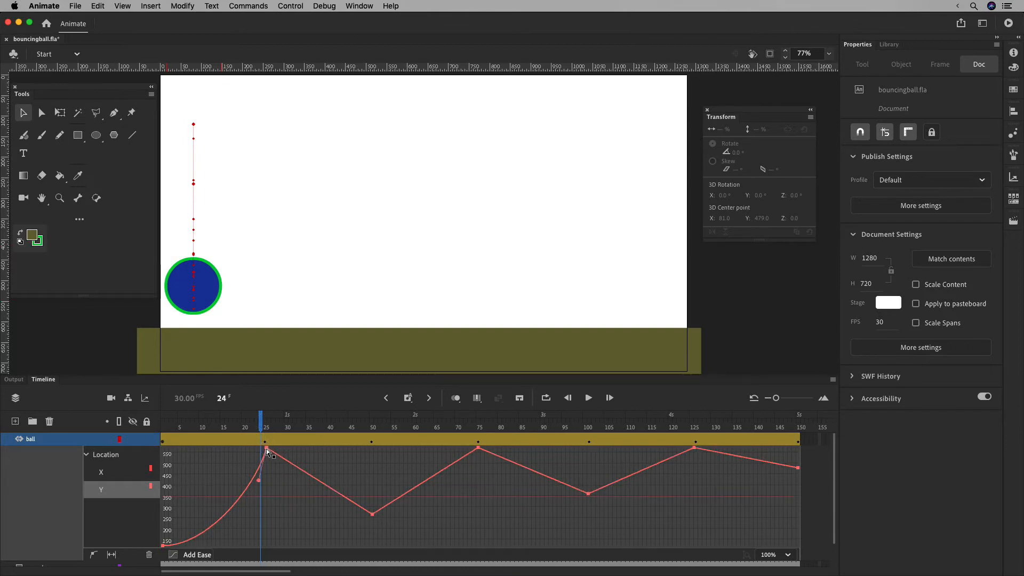
drag(267, 449, 273, 480)
click(266, 446)
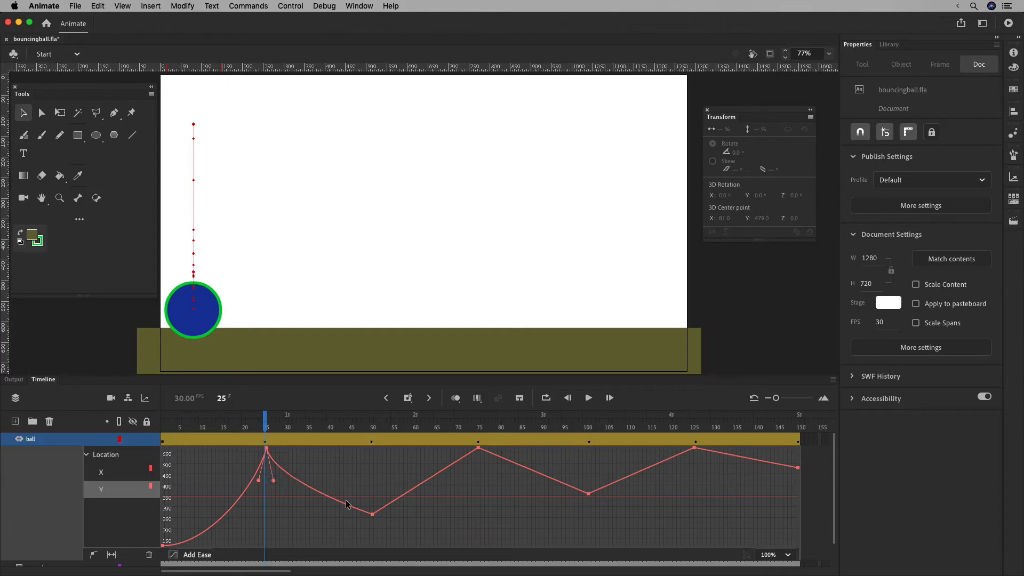
Round the ball's Y curve at frame 50 with horizontal handles of roughly equal length extending to both sides
click(372, 513)
drag(372, 514, 341, 515)
click(376, 514)
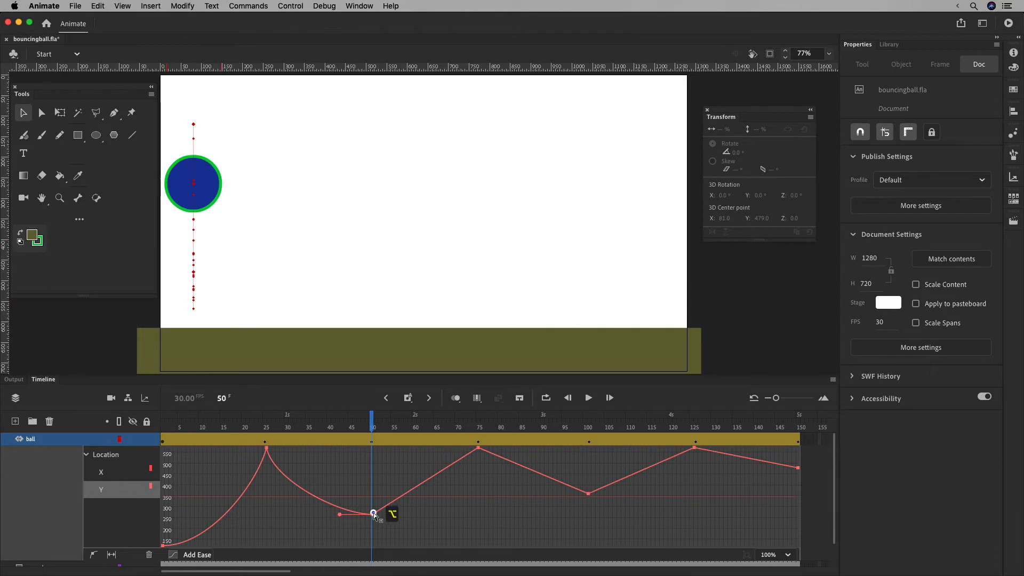
drag(373, 514, 410, 514)
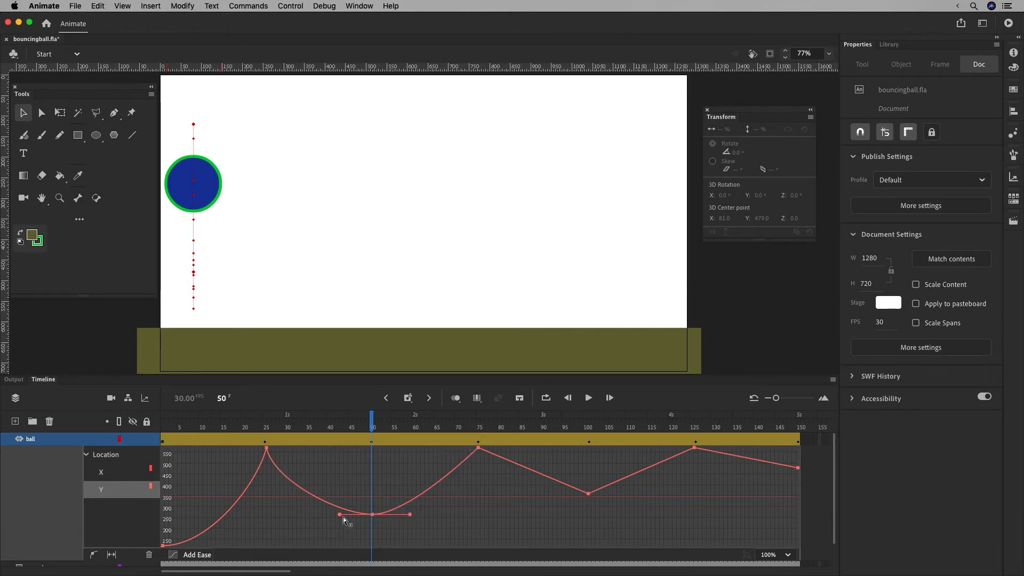
drag(340, 515, 333, 514)
drag(409, 514, 415, 515)
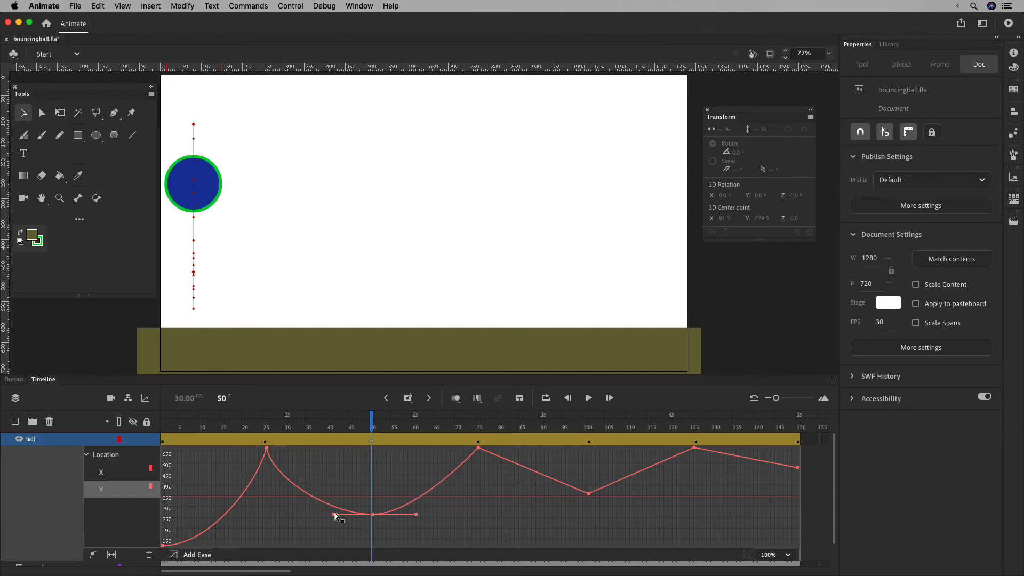
mouse_move(416, 514)
mouse_down()
mouse_move(408, 498)
mouse_move(414, 512)
mouse_up()
Steepen the ball's Y curve coming into the ground contact at frame 75 and play the animation from the start
drag(372, 424, 467, 475)
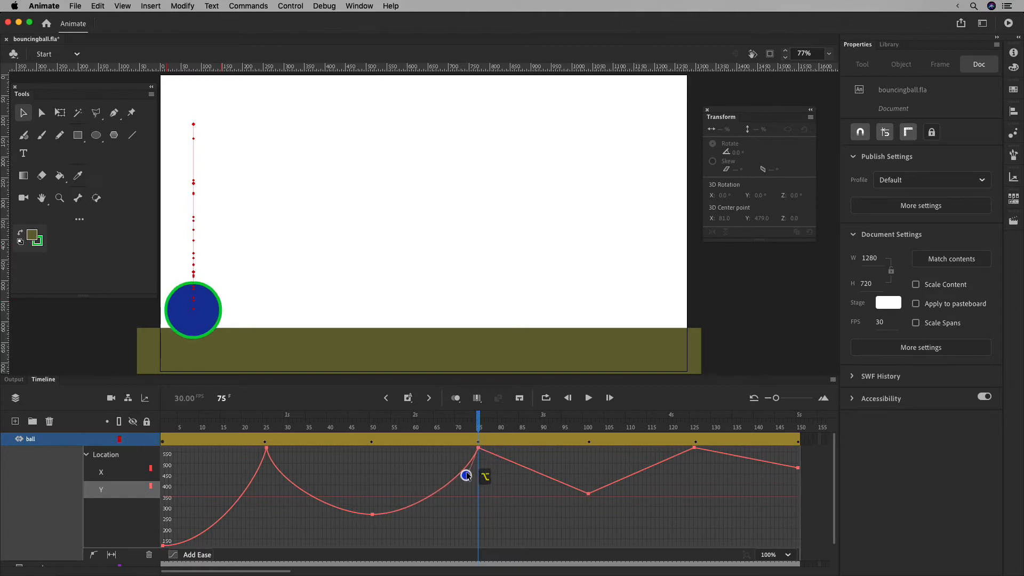
drag(479, 423, 162, 427)
click(588, 398)
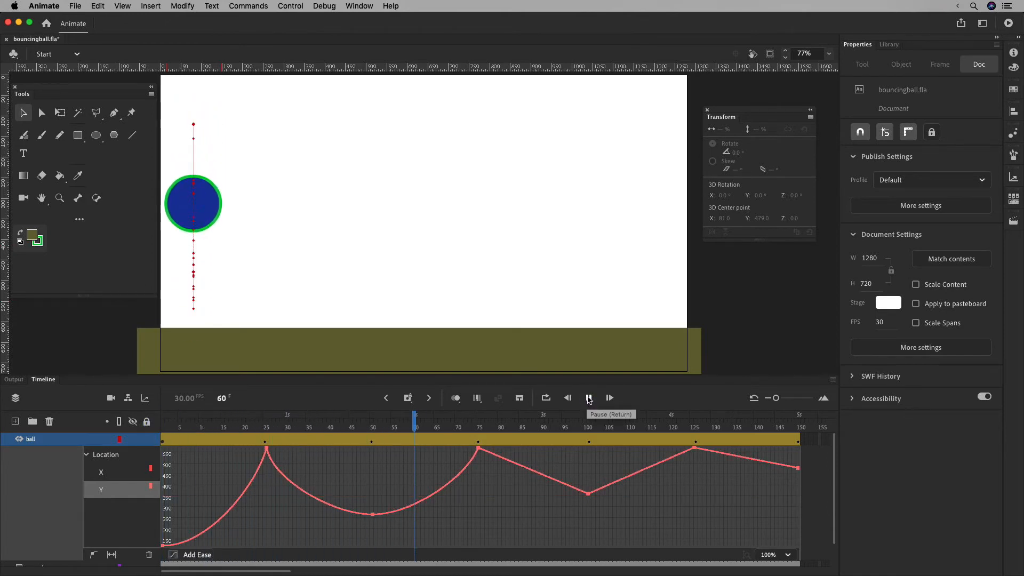
click(589, 398)
drag(254, 425, 142, 453)
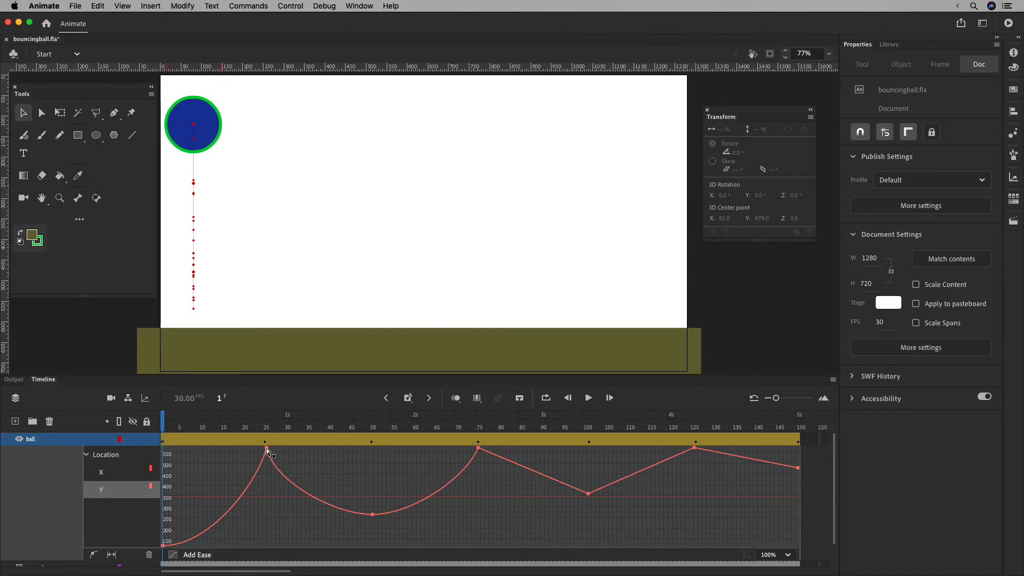
Scrub the first bounce between frames 25 and 50, and replay the animation from frame 1 to check its easing
drag(265, 425, 274, 451)
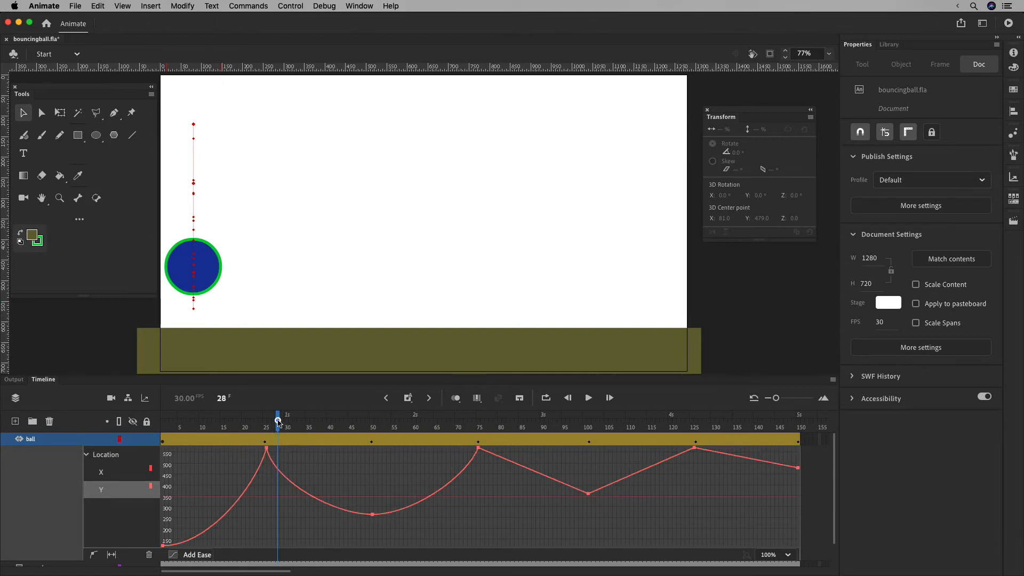
drag(340, 507, 366, 524)
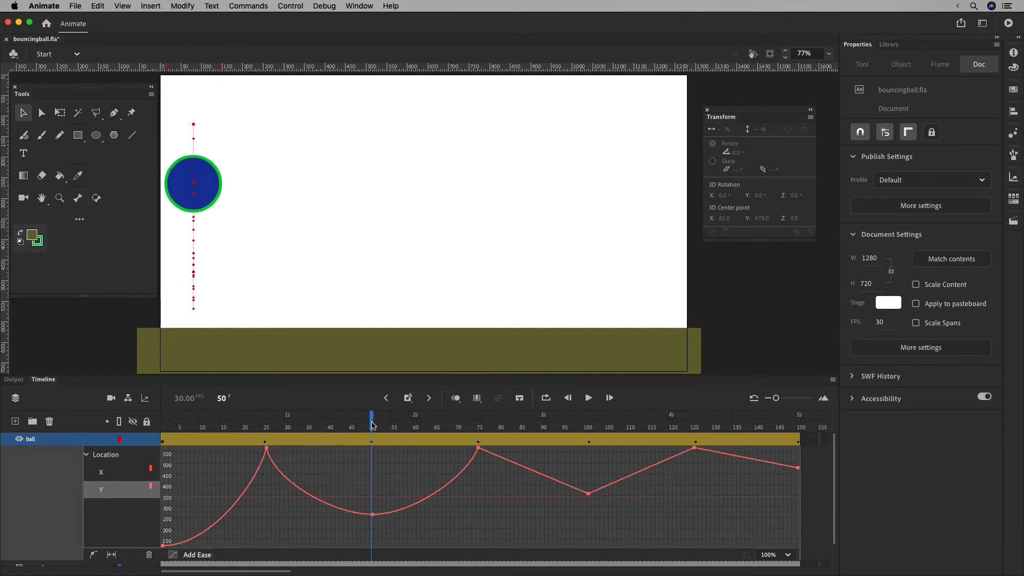
drag(372, 423, 156, 446)
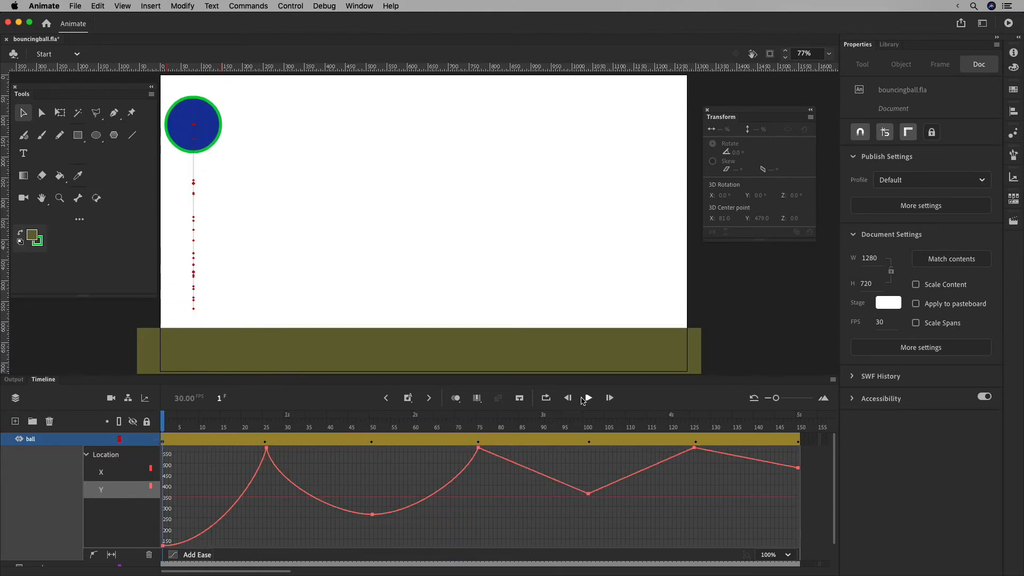
click(588, 398)
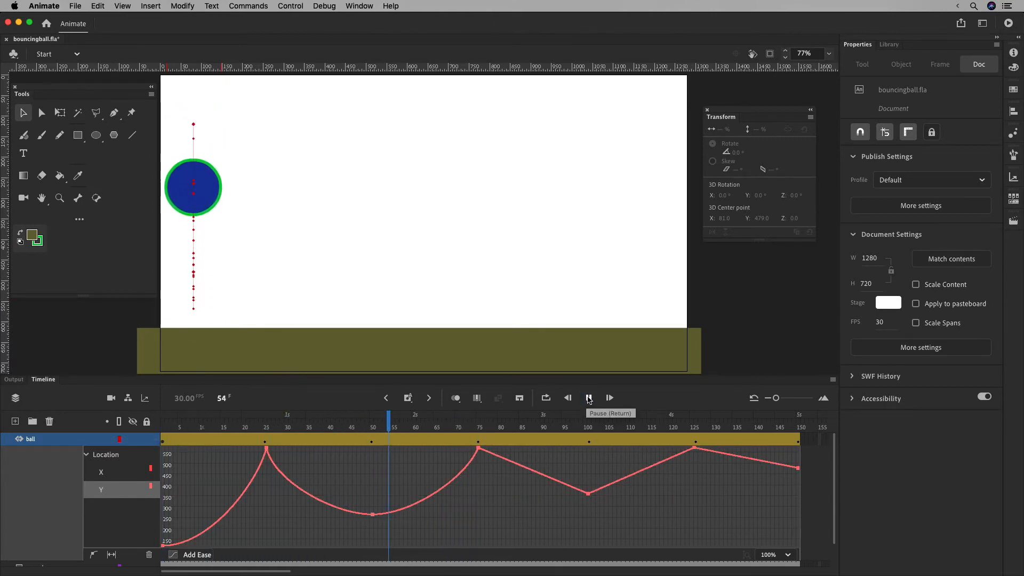
click(589, 398)
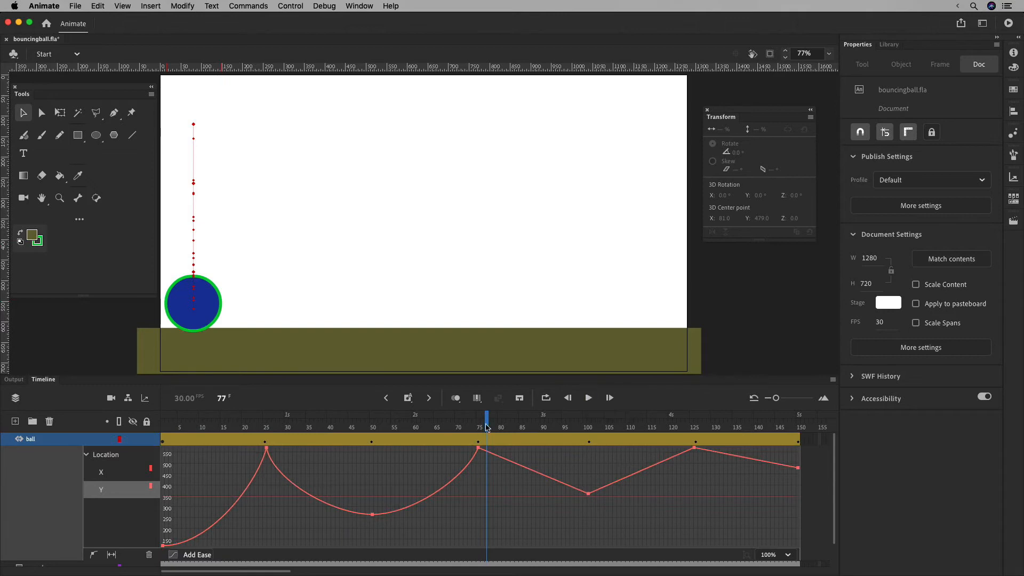
drag(486, 421, 161, 426)
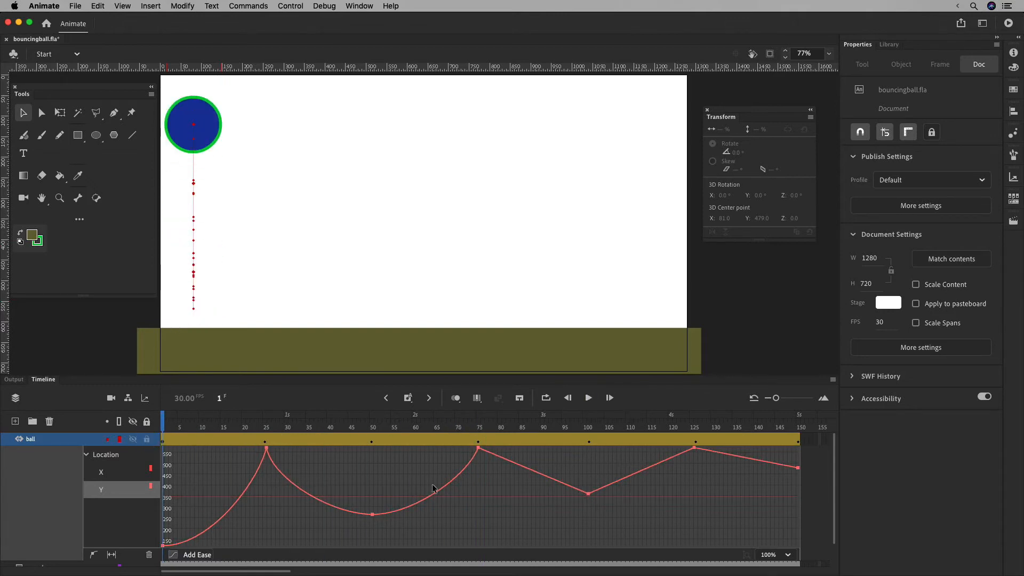
With the X curve shown, shift the ball at frame 25 horizontally to about X 224 and bend its motion path down into the ground
click(122, 473)
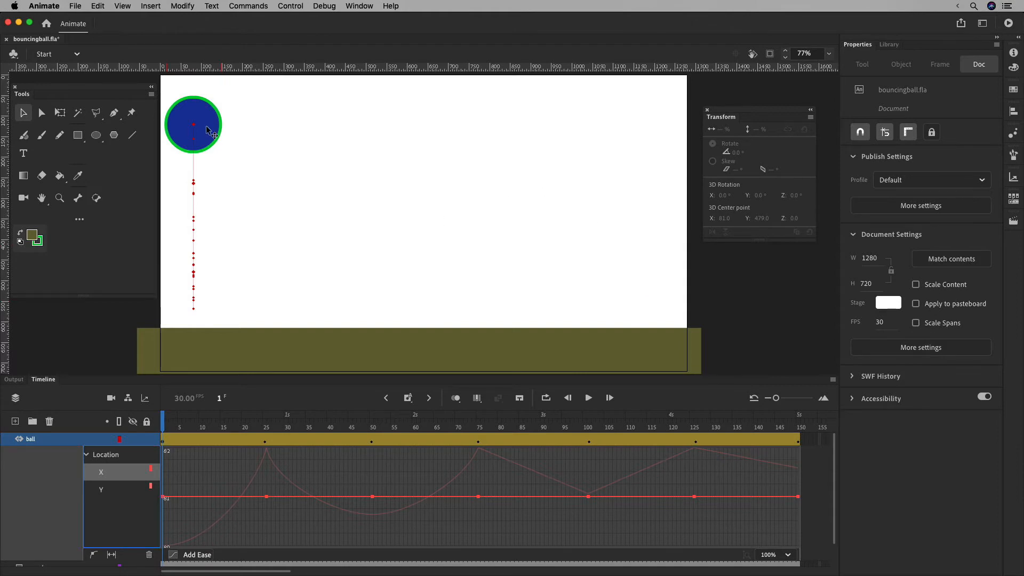
click(265, 441)
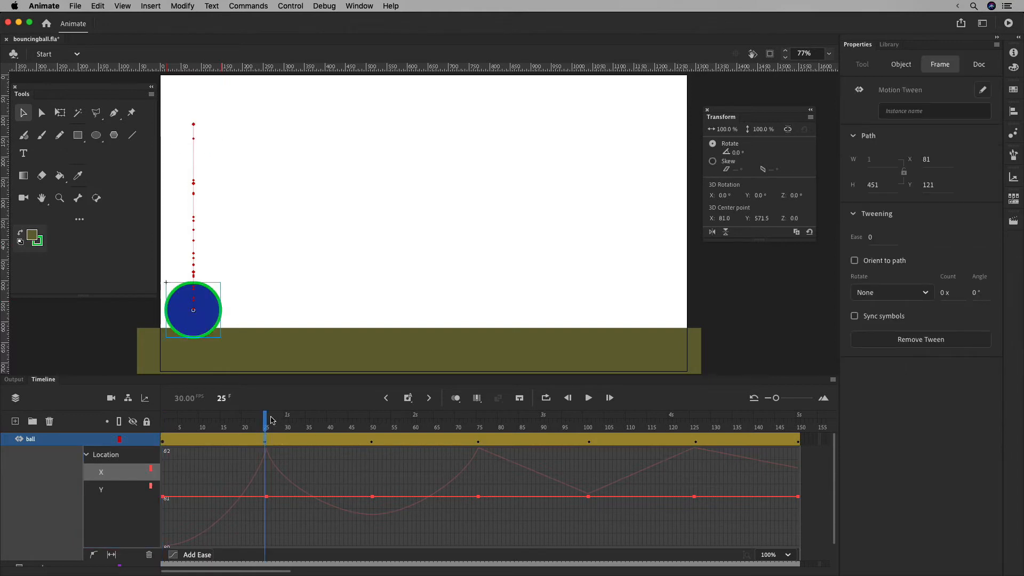
drag(207, 314, 286, 301)
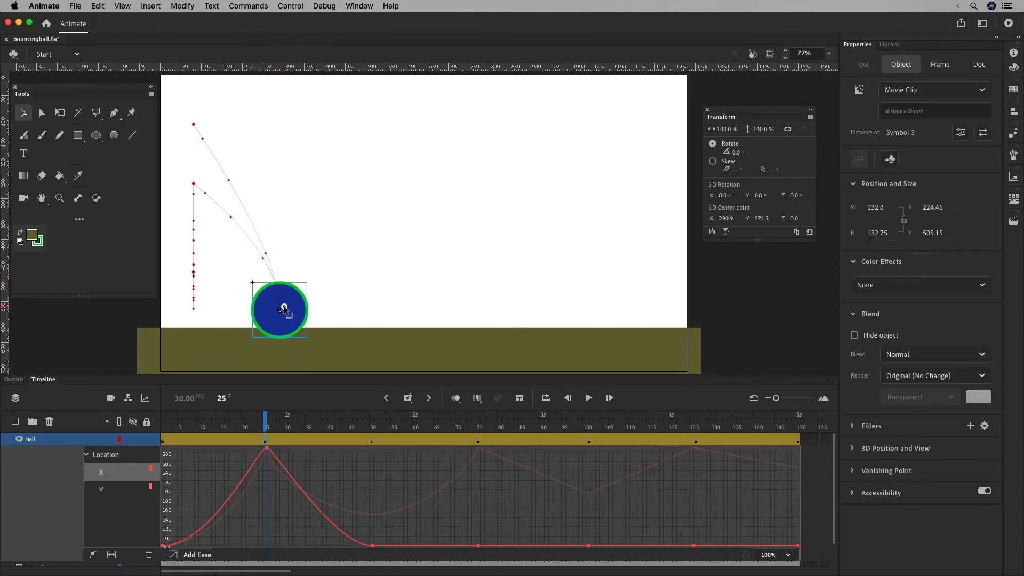
drag(280, 309, 287, 346)
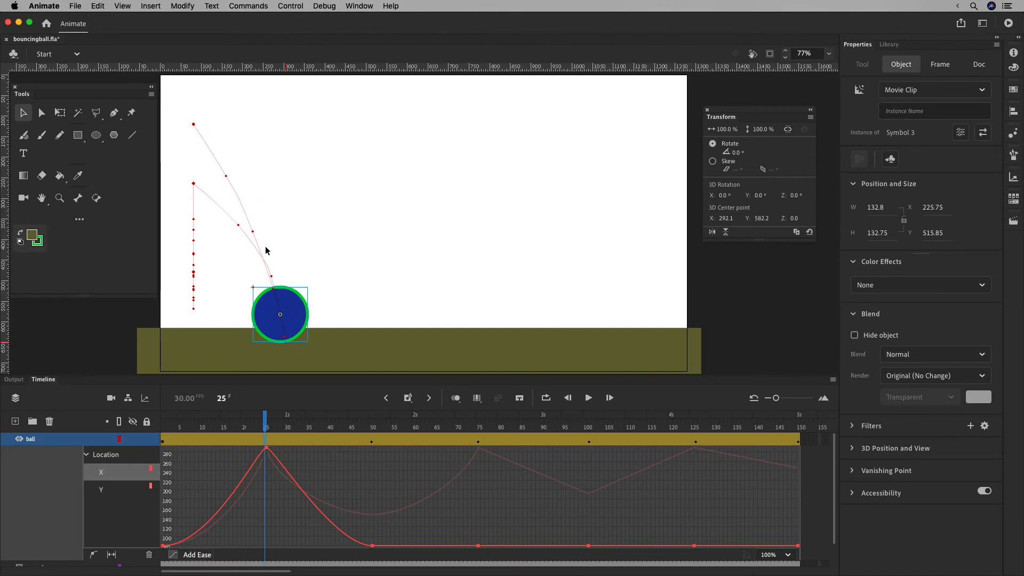
Play the animation from frame 1 to check the horizontal travel, and inspect the ball at frames 50 and 75
click(590, 400)
click(590, 400)
click(156, 424)
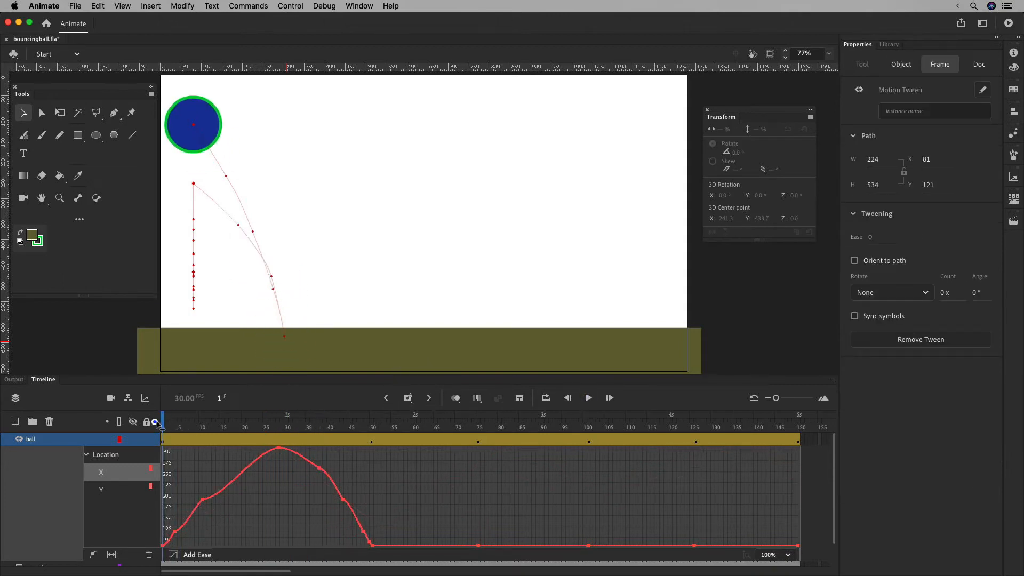
click(588, 398)
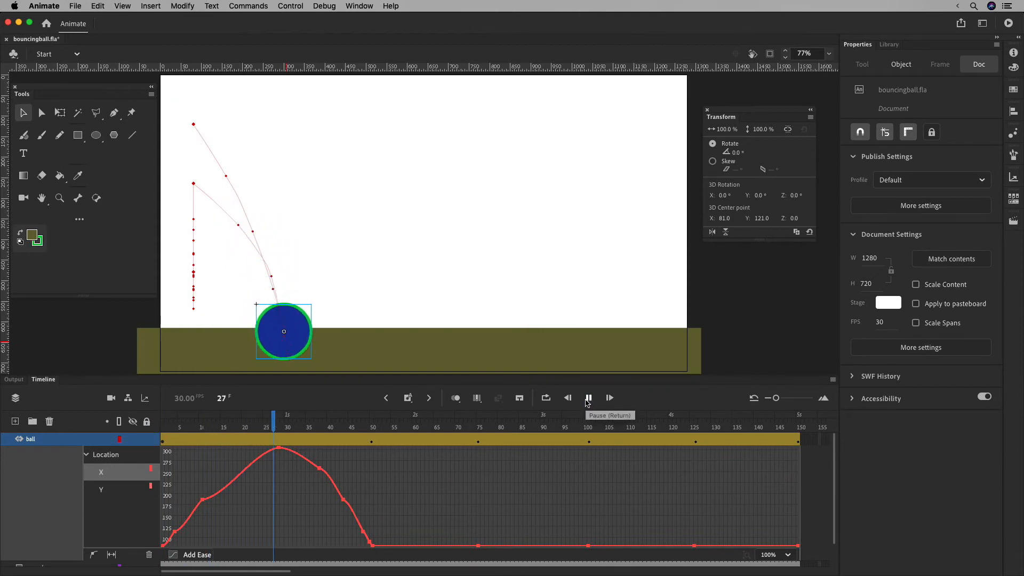
click(588, 399)
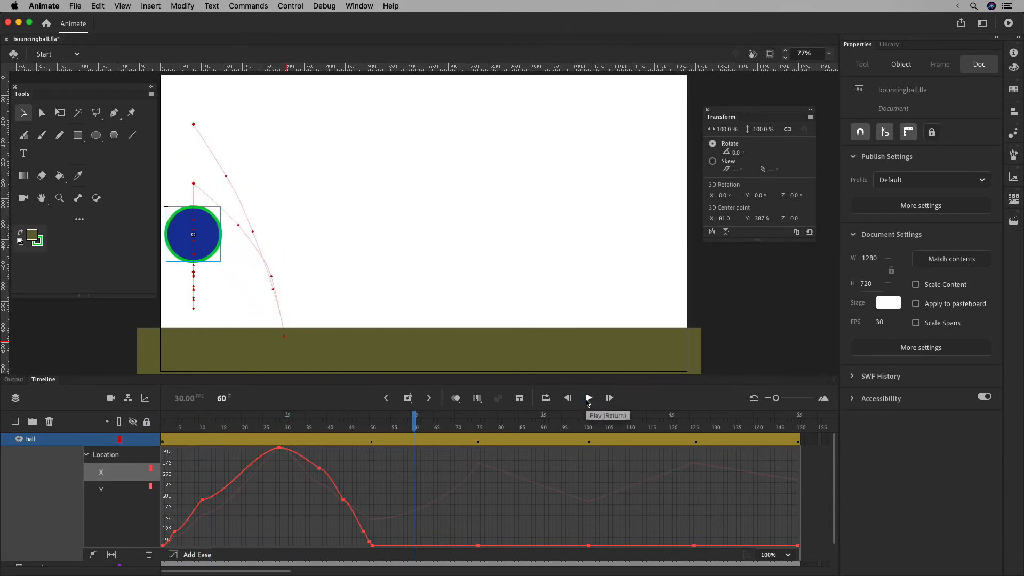
drag(434, 424, 372, 426)
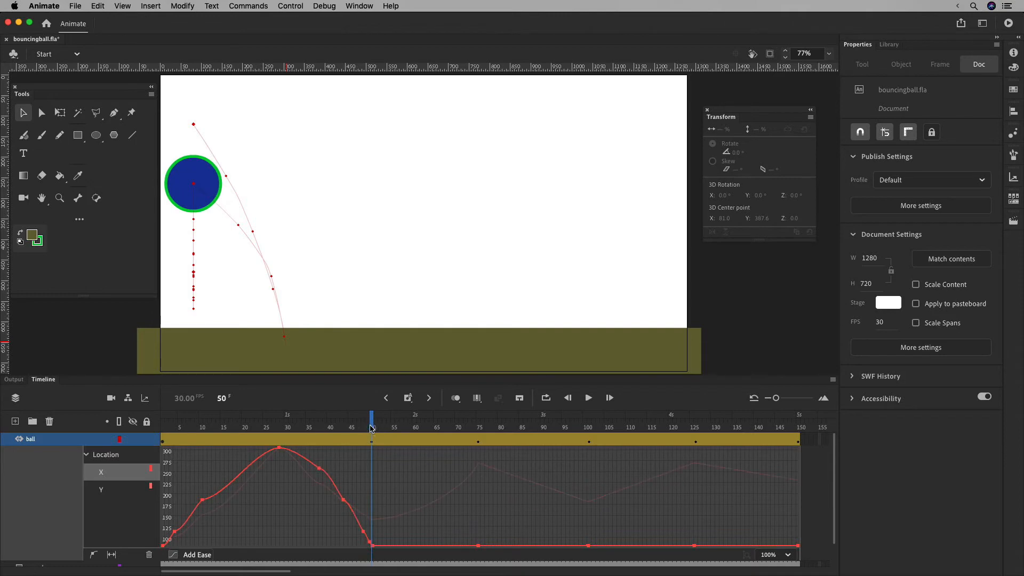
click(478, 426)
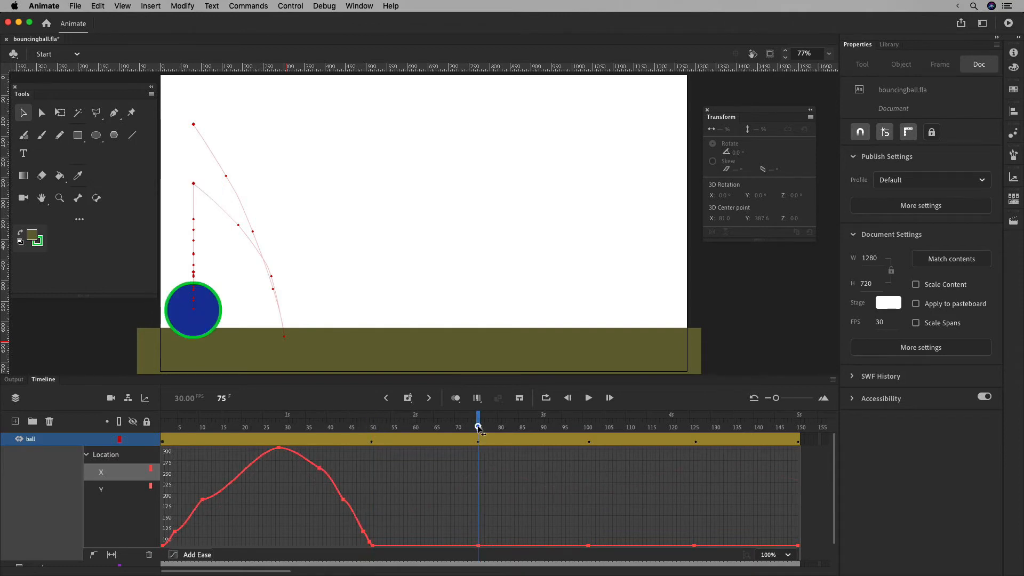
Move the ball at frame 50 across and slightly down, then shift it along the ground to about X 651 at frame 75
drag(478, 426, 371, 427)
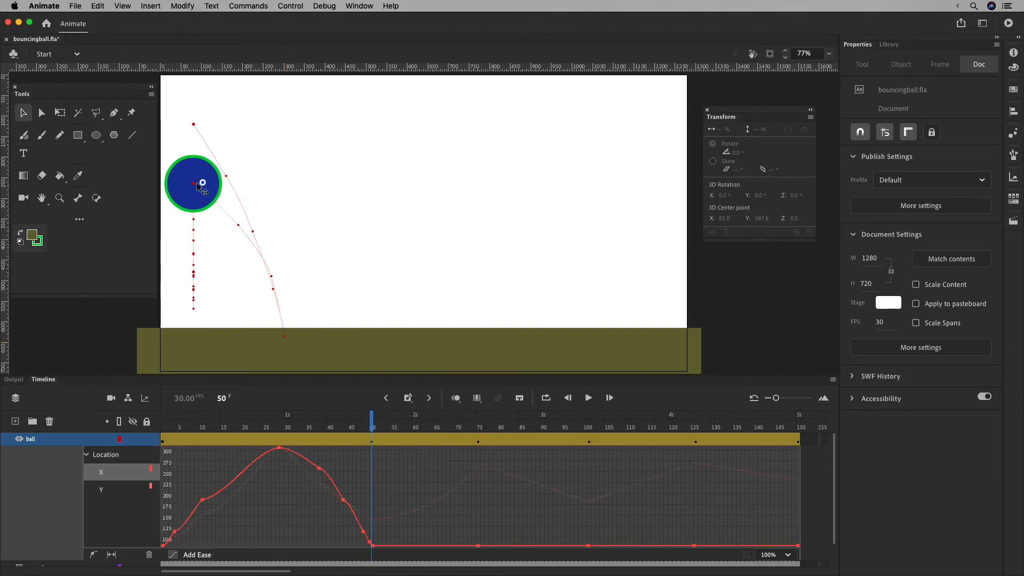
drag(198, 185, 364, 207)
click(478, 427)
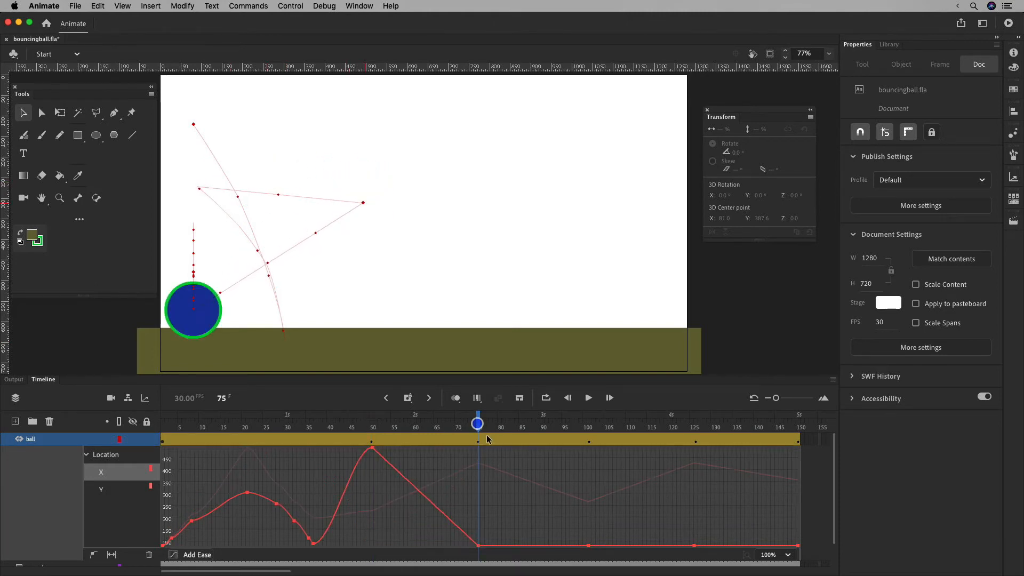
drag(193, 307, 417, 320)
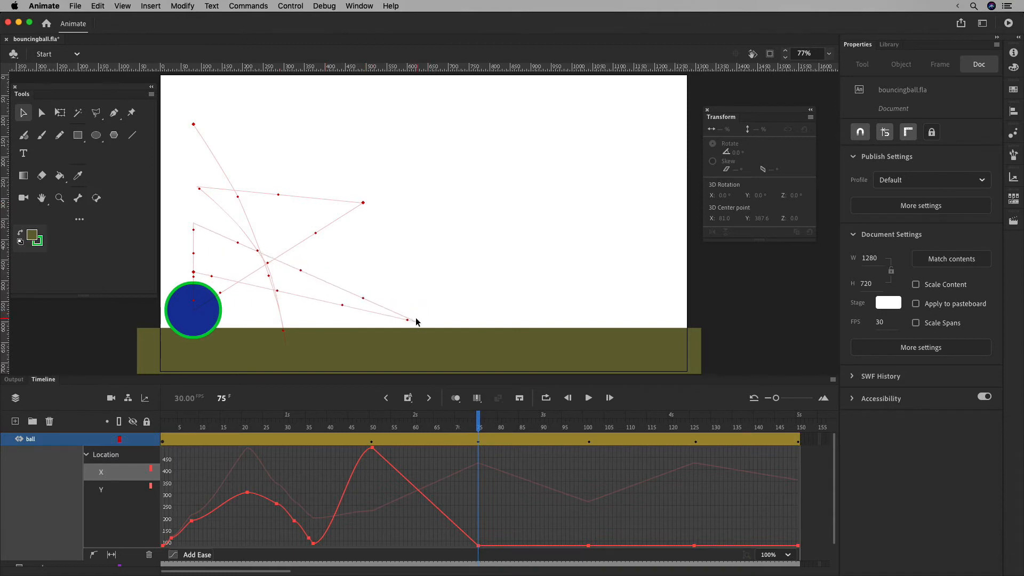
key(super+z)
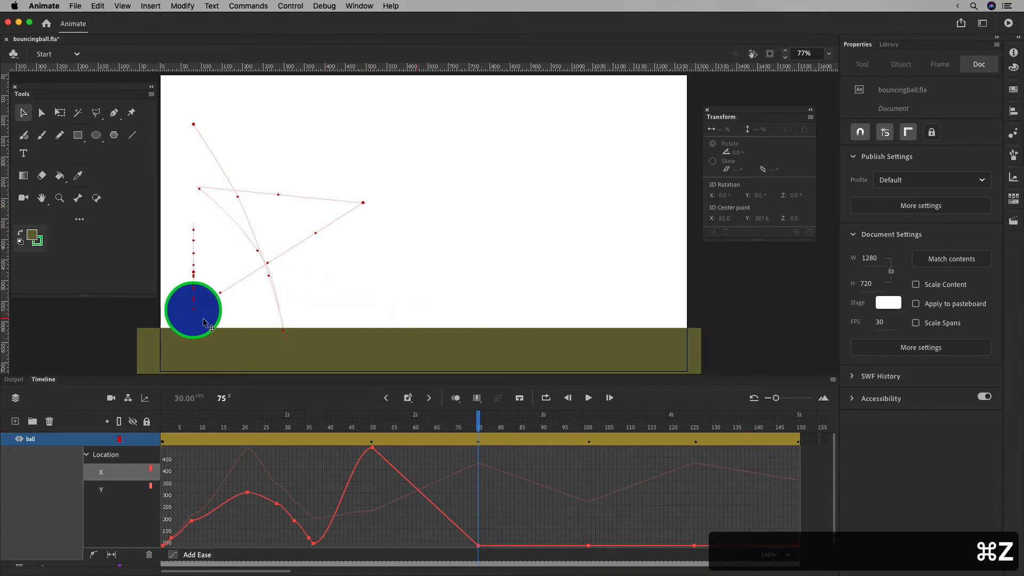
drag(196, 313, 460, 320)
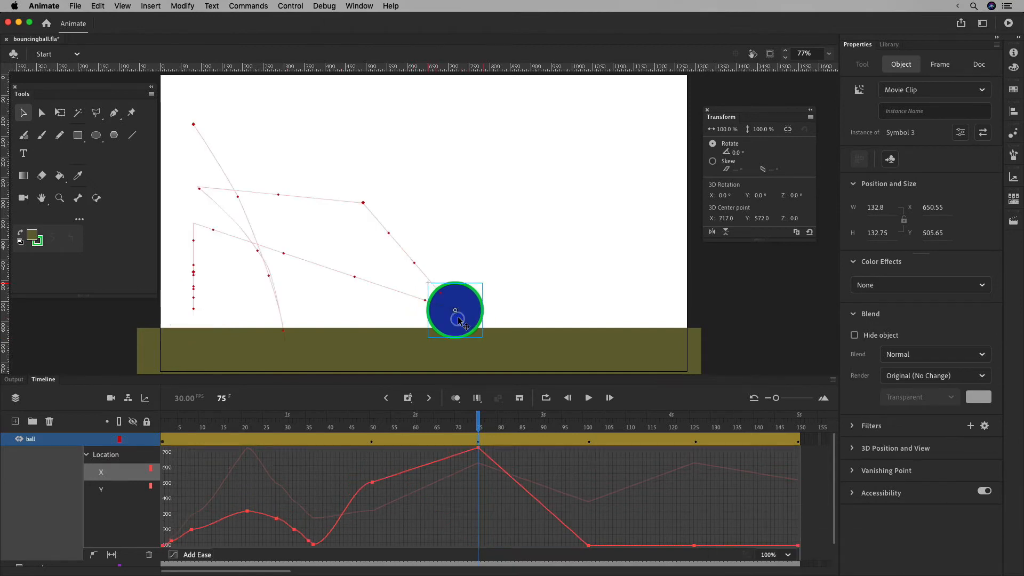
Shift the ball horizontally to about X 739 at frame 101, X 969 at frame 126 and X 1160 at frame 150
click(590, 426)
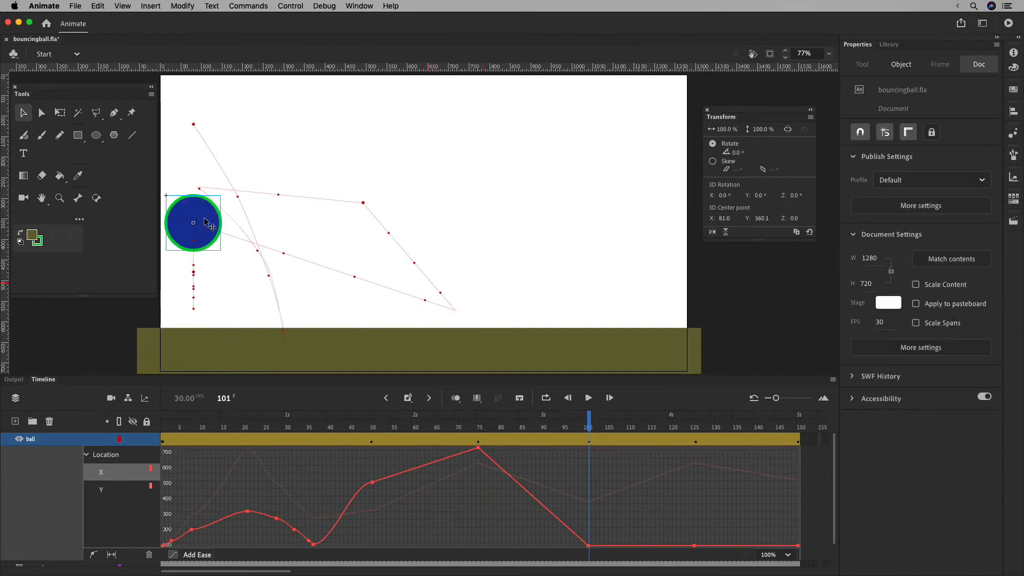
drag(186, 228, 476, 227)
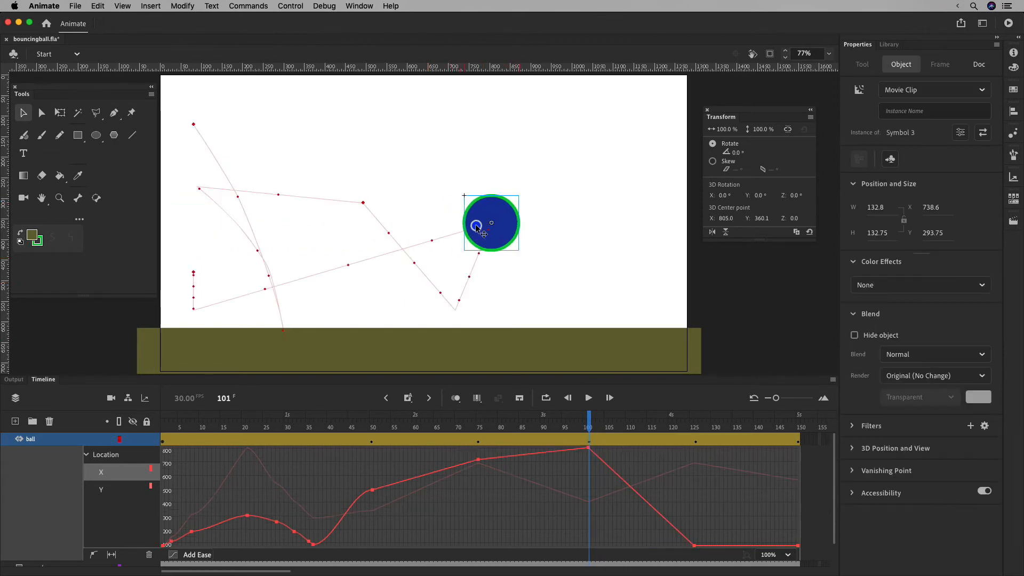
click(696, 426)
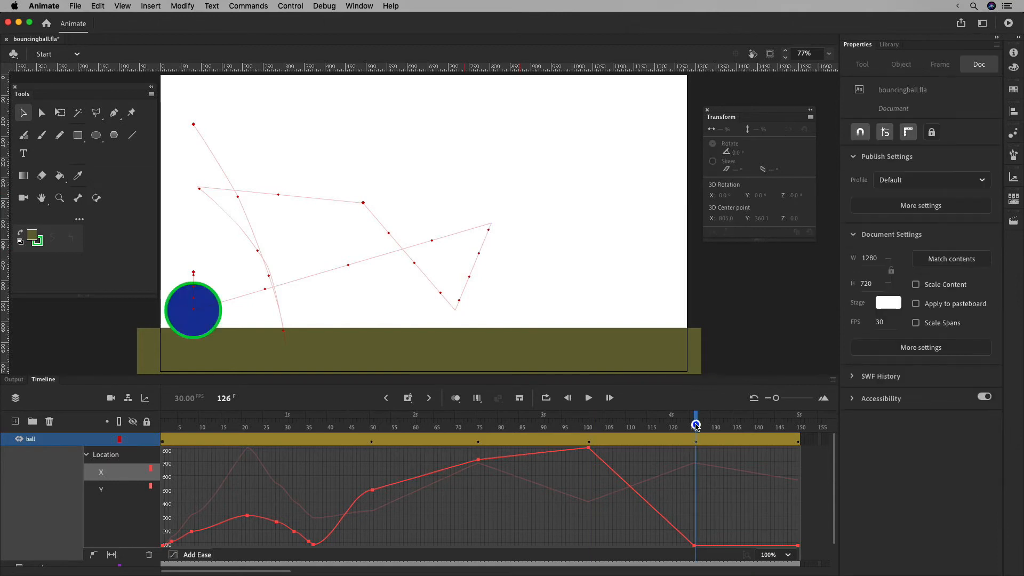
drag(195, 317, 589, 323)
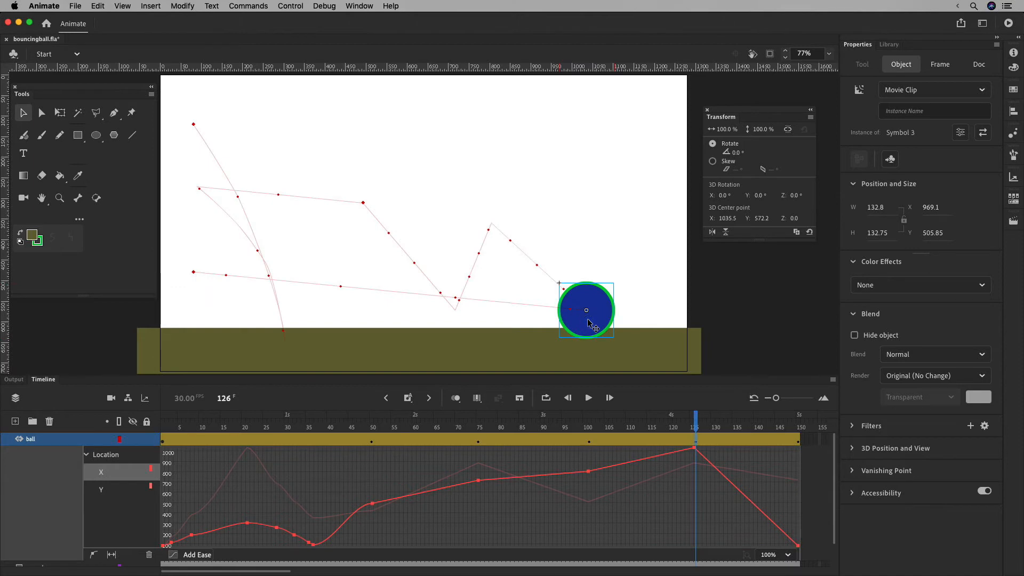
click(791, 426)
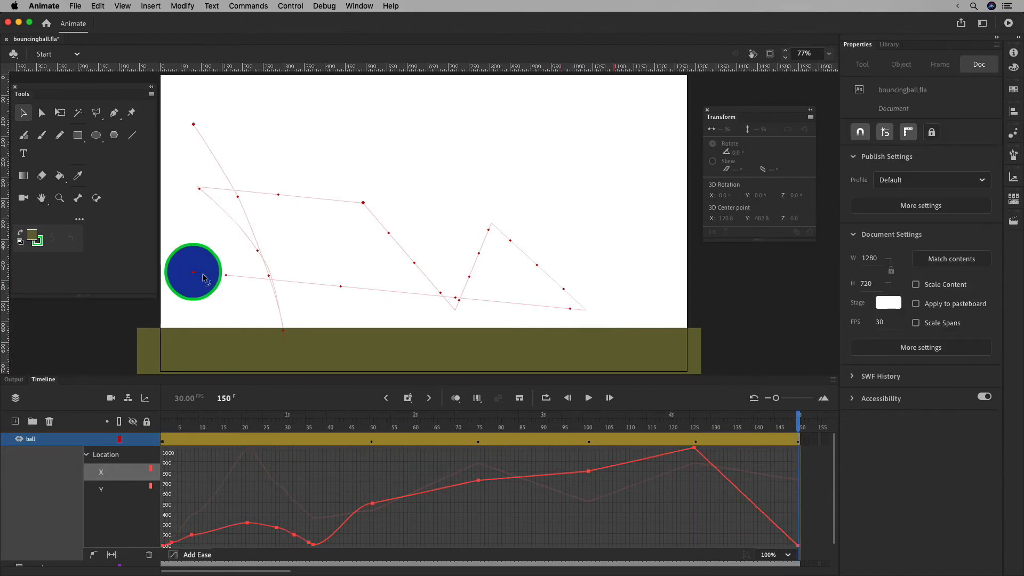
drag(204, 278, 666, 289)
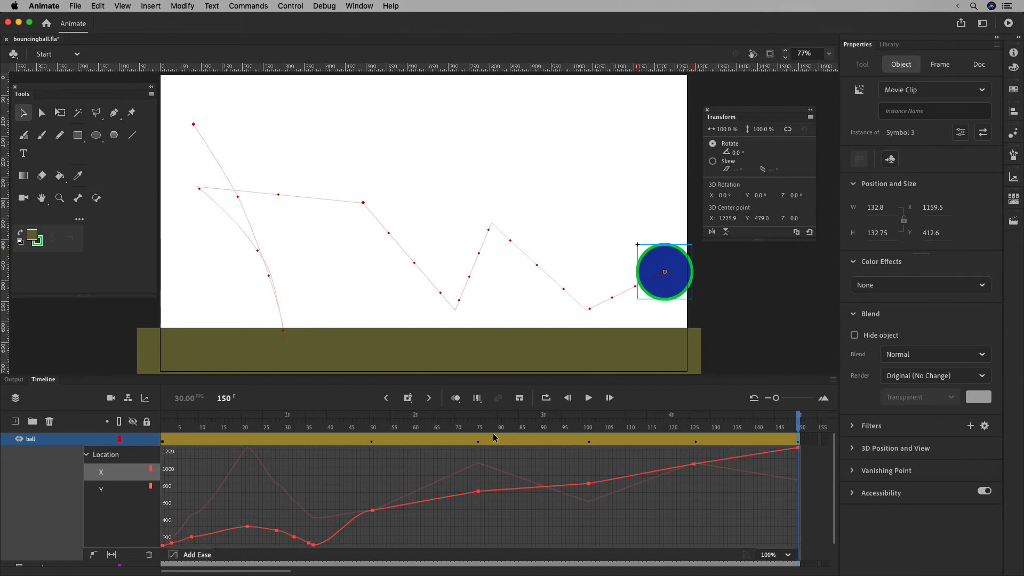
Delete the extra anchor points on the X curve around the frame 21 peak, keeping only the start, peak and low points
drag(316, 428, 251, 427)
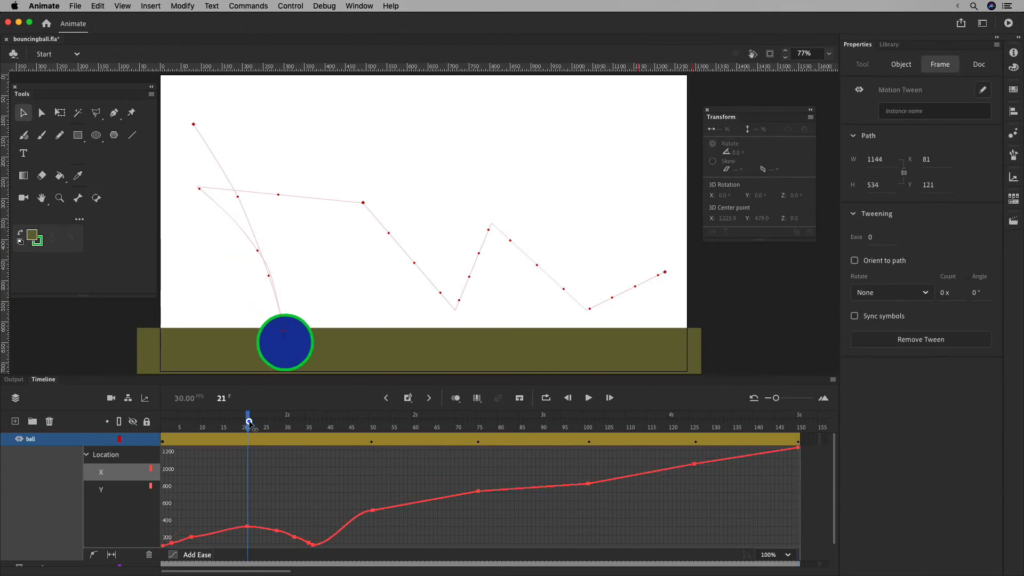
click(276, 532)
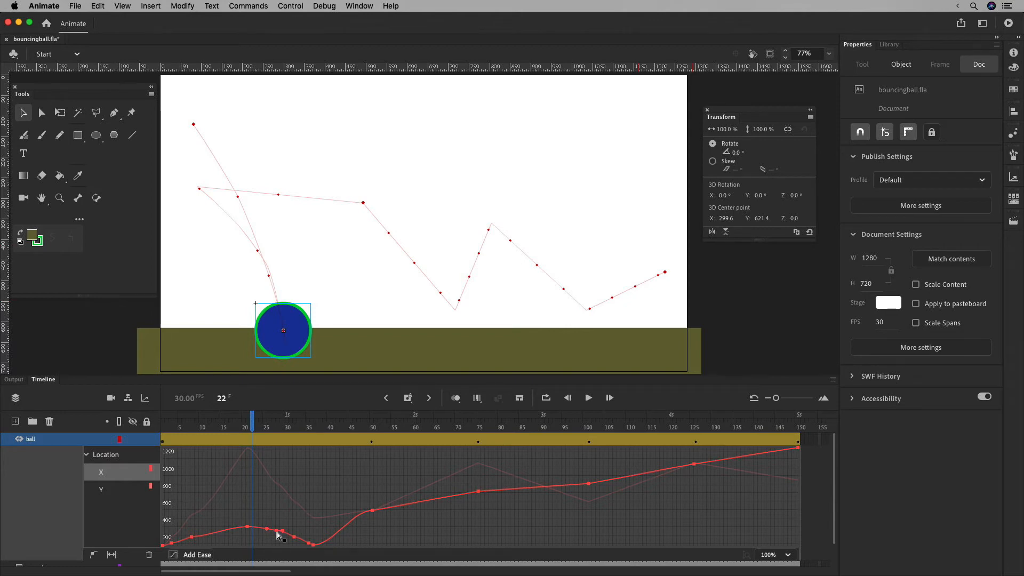
key(BackSpace)
click(294, 536)
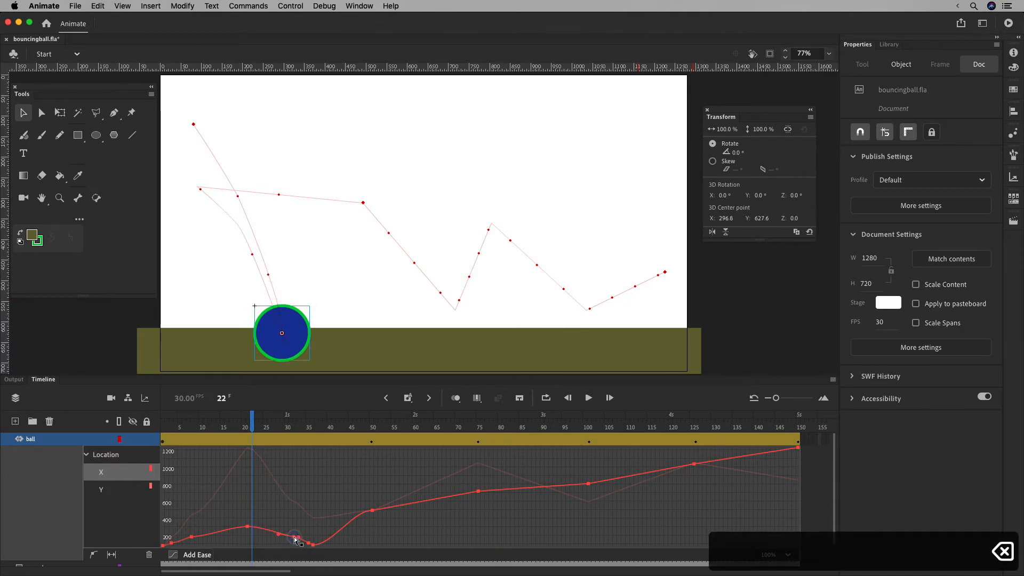
key(BackSpace)
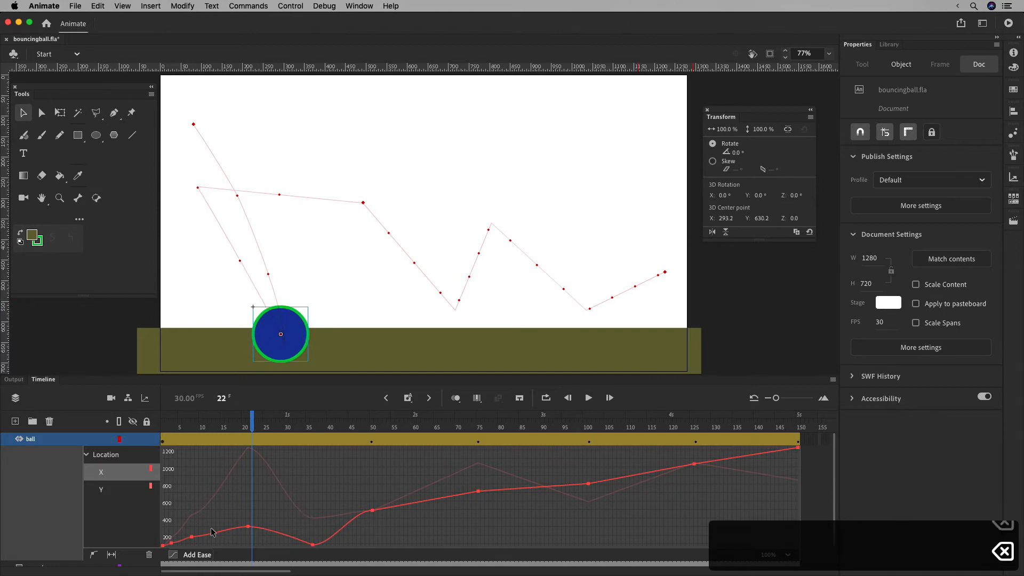
click(191, 536)
key(BackSpace)
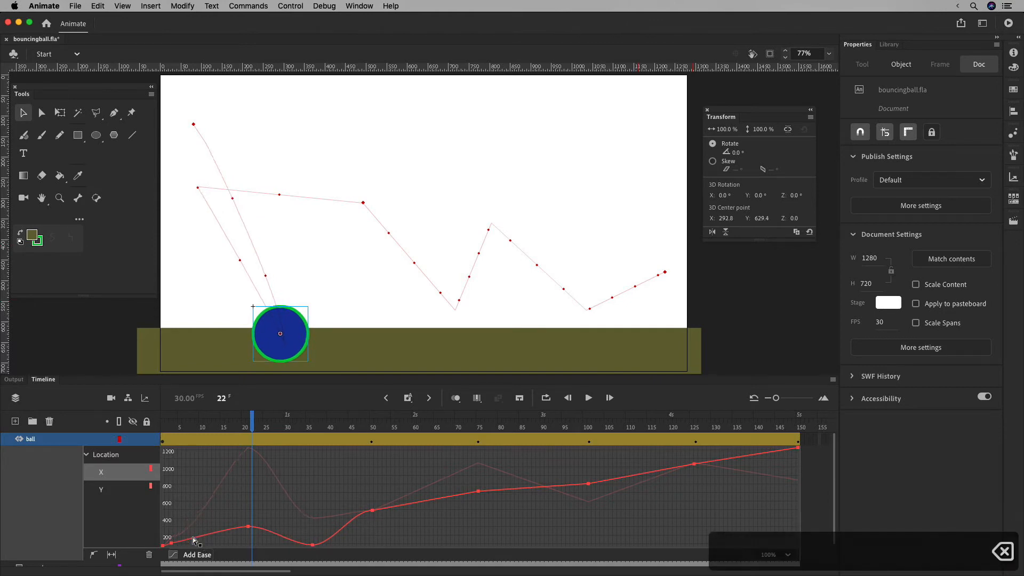
click(248, 527)
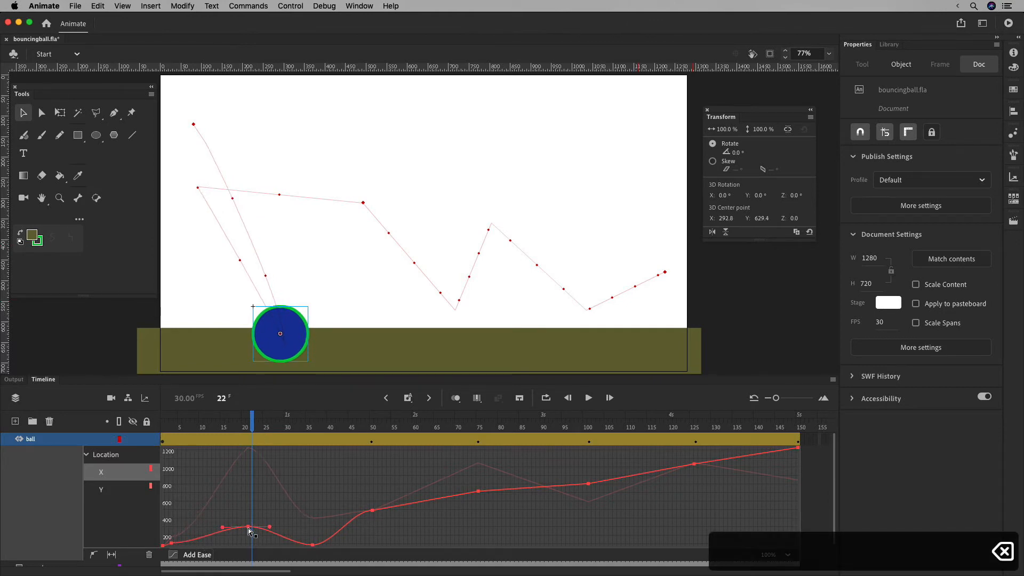
click(172, 543)
key(BackSpace)
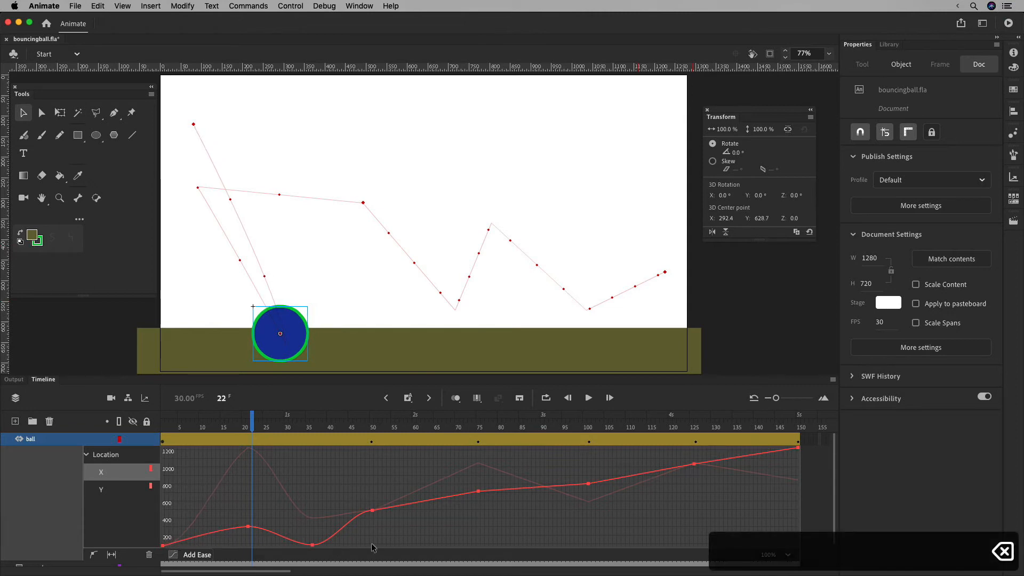
Try to lift the ball at frame 21 out of the ground to about X 211, Y 524, and undo the move
drag(258, 432, 247, 428)
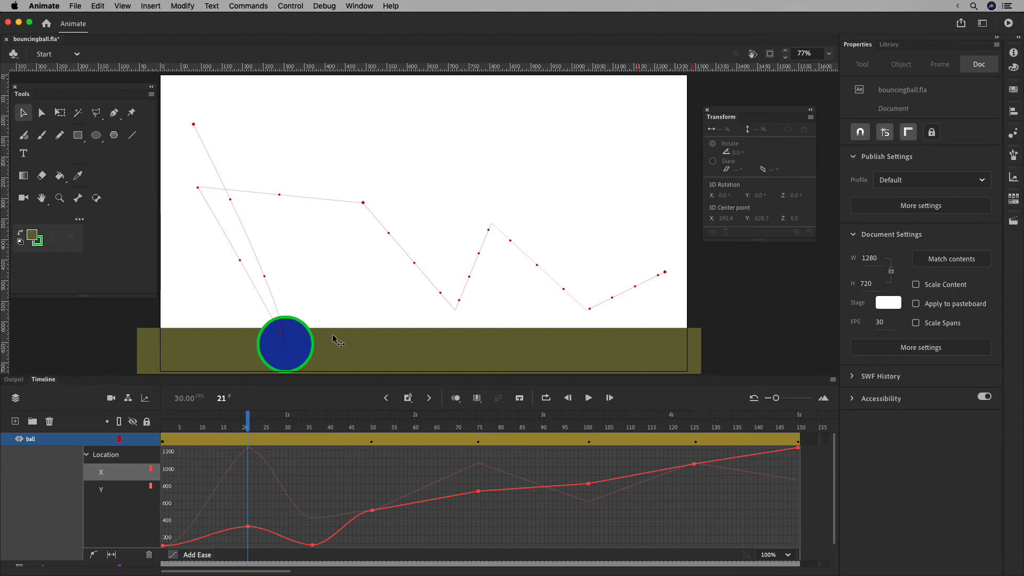
drag(290, 352, 283, 331)
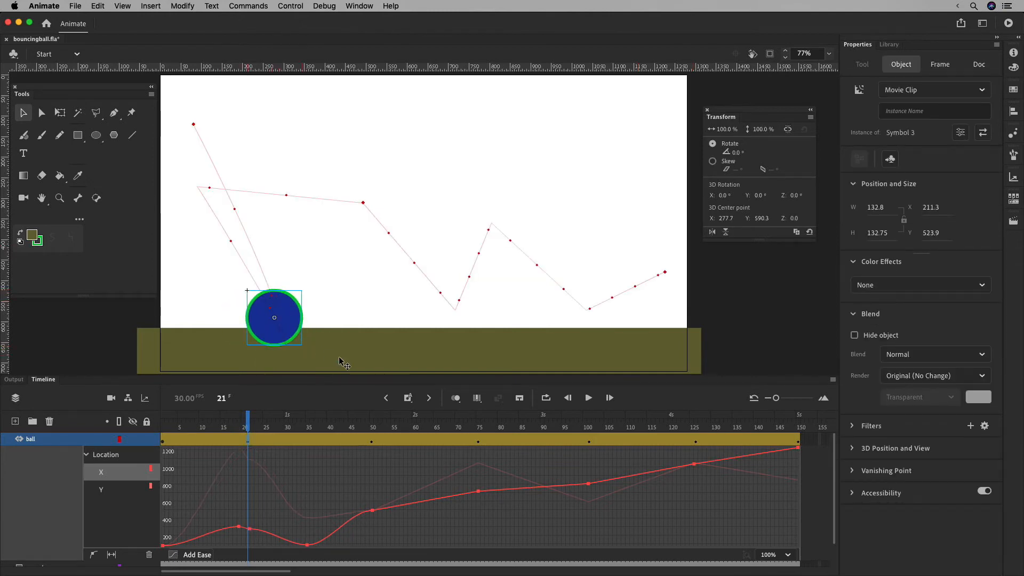
key(super+z)
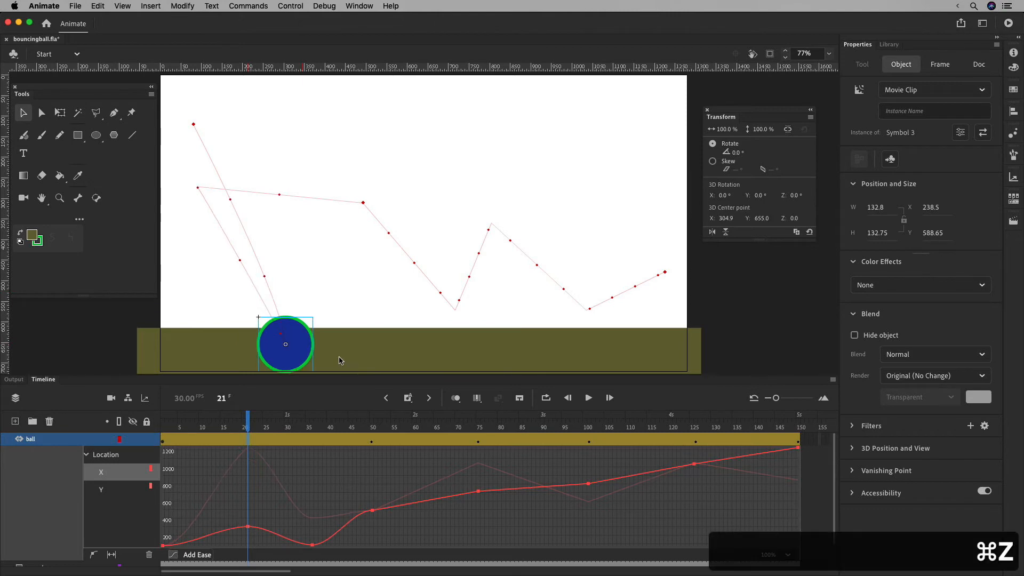
With the X curve shown, raise the ball at frame 21 straight up to about Y 520
drag(248, 425, 243, 420)
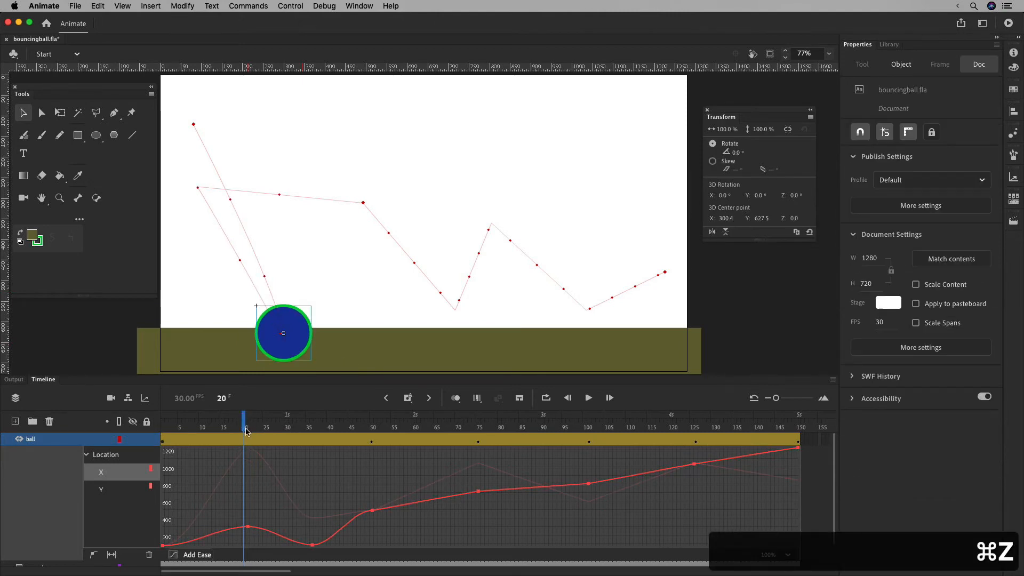
click(247, 423)
click(128, 486)
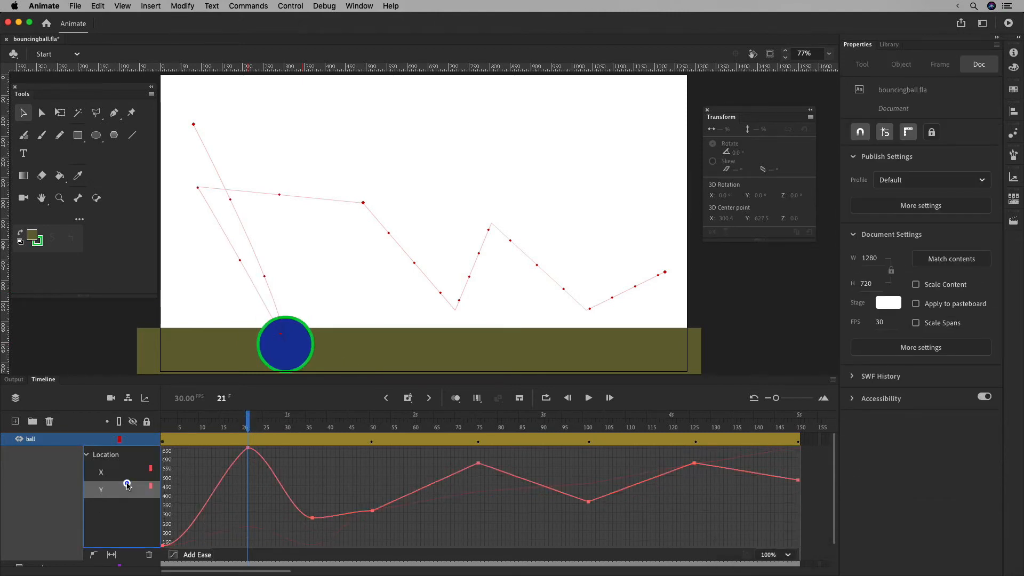
click(121, 472)
drag(295, 351, 293, 315)
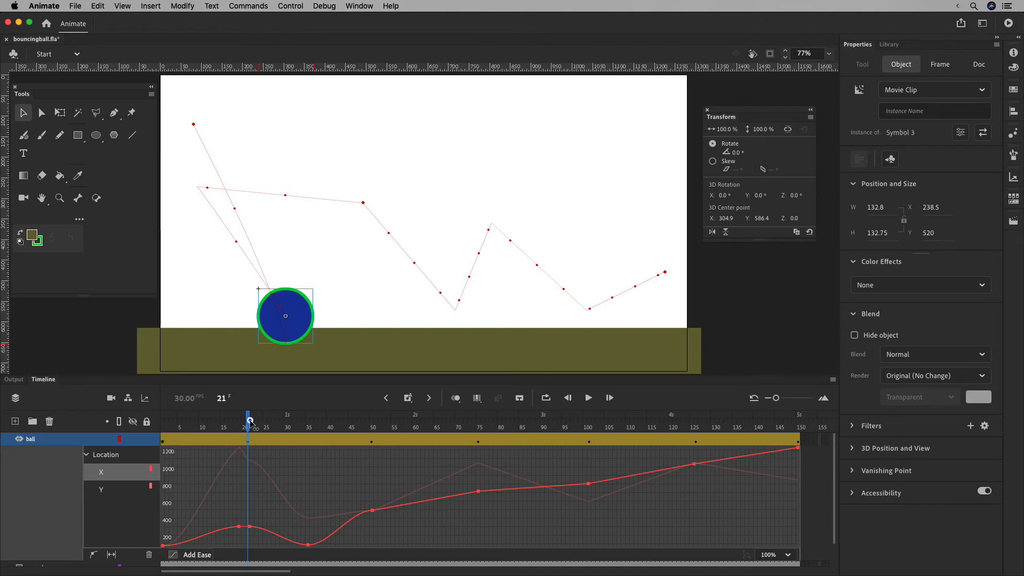
Raise the X curve's low point near frame 35 to just below 800, shifting the rebound's peak forward
drag(249, 421, 308, 432)
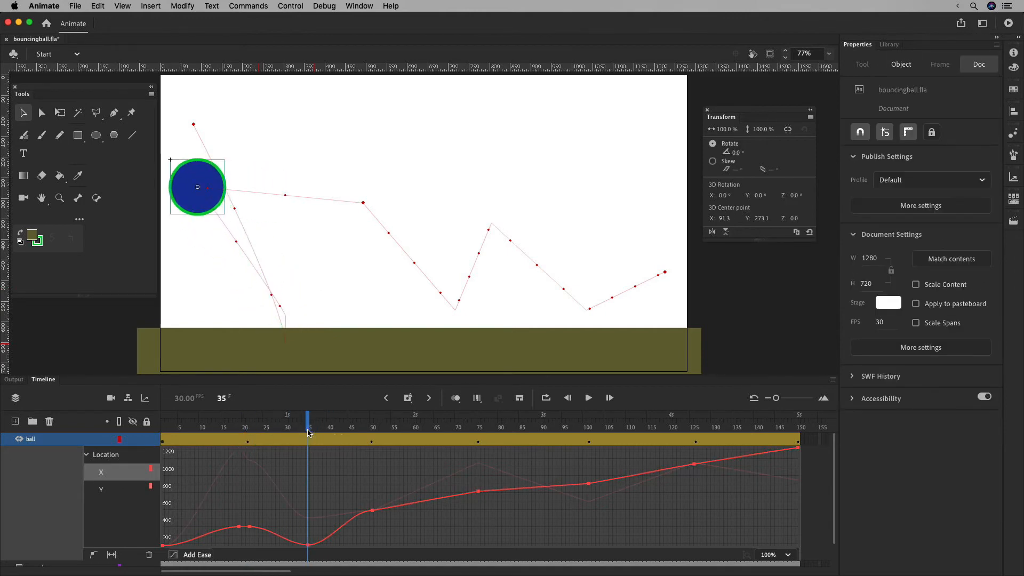
drag(308, 545, 309, 487)
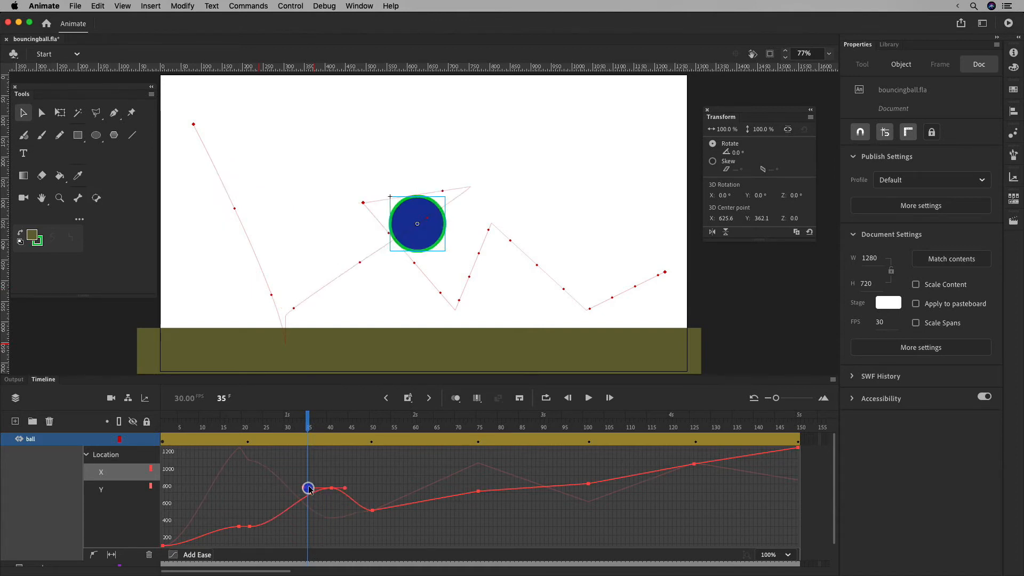
drag(307, 425, 372, 426)
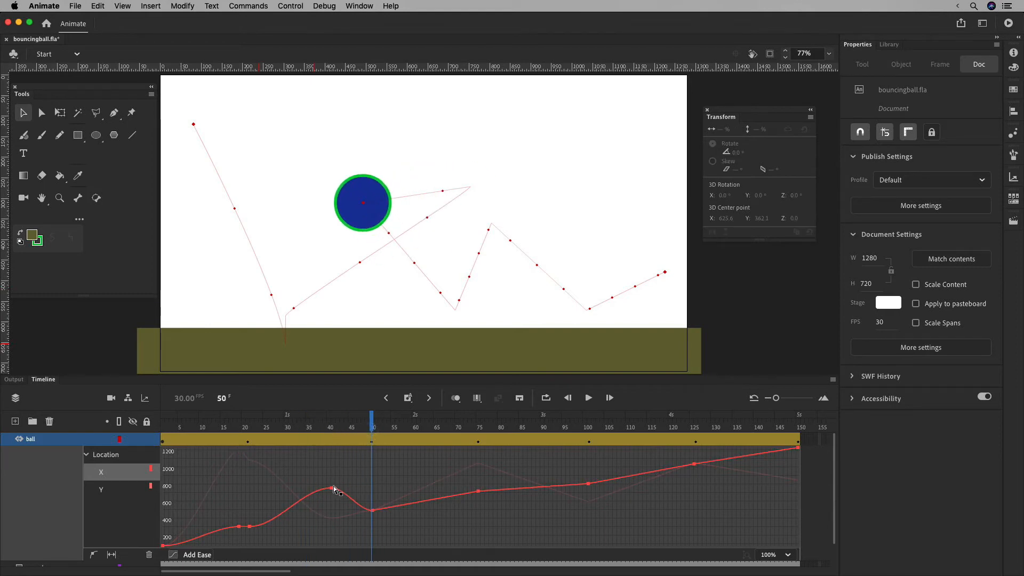
drag(332, 487, 315, 485)
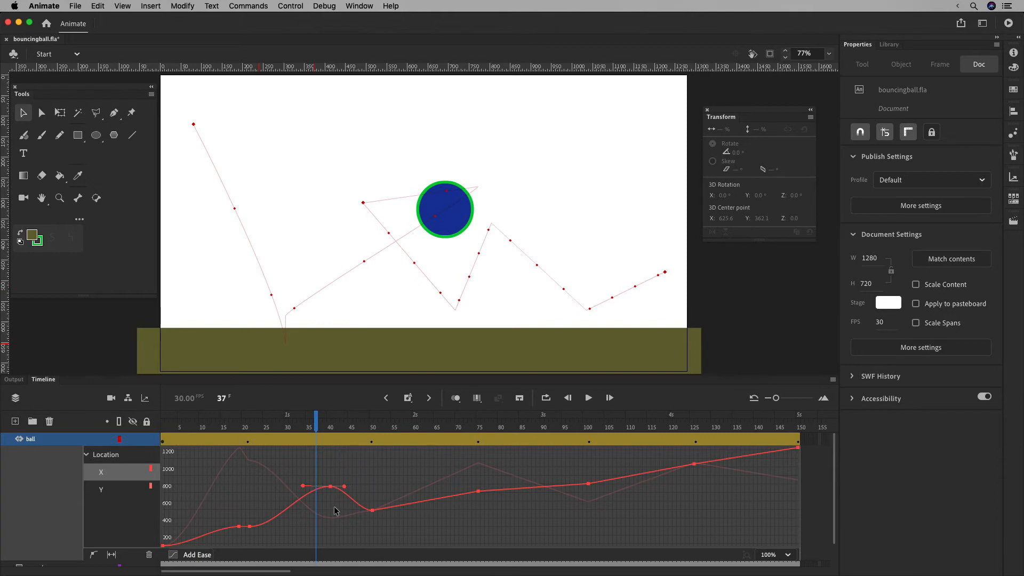
Switch the motion path's keyframes to non-roving and move the X curve's frame 50 point to frame 56 at about X 971
click(335, 441)
right_click(337, 440)
mouse_move(480, 566)
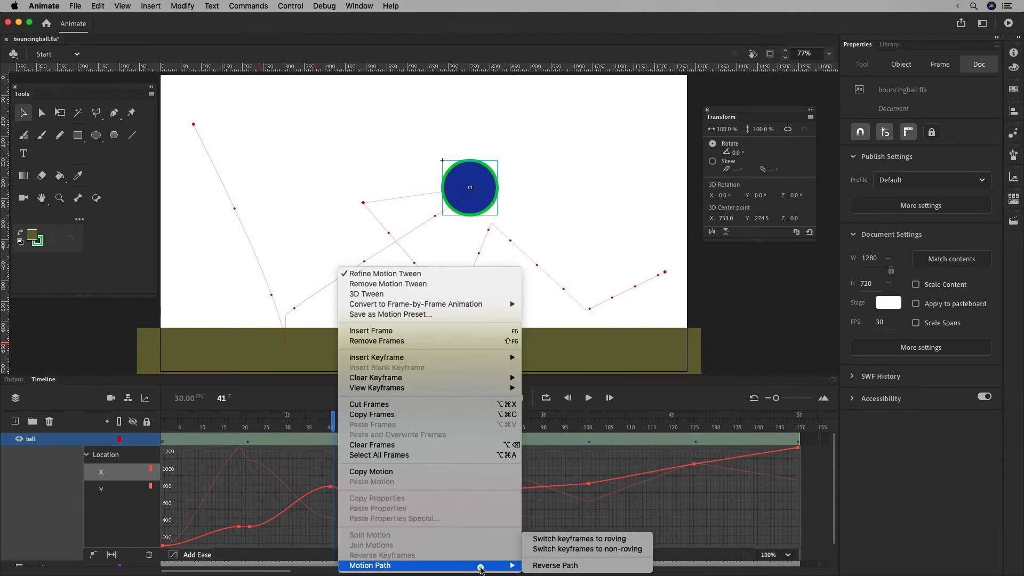
click(615, 550)
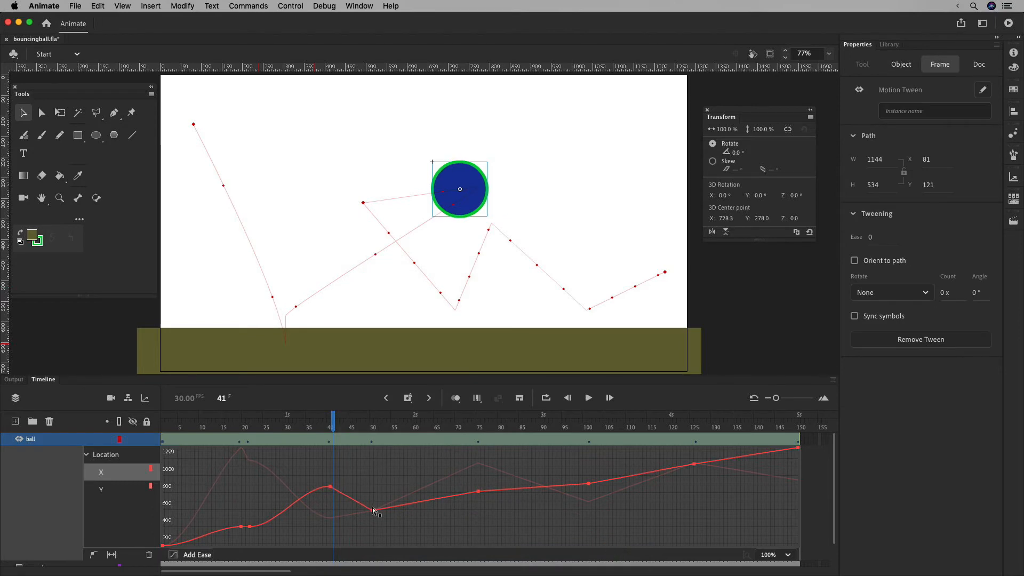
drag(371, 510, 397, 469)
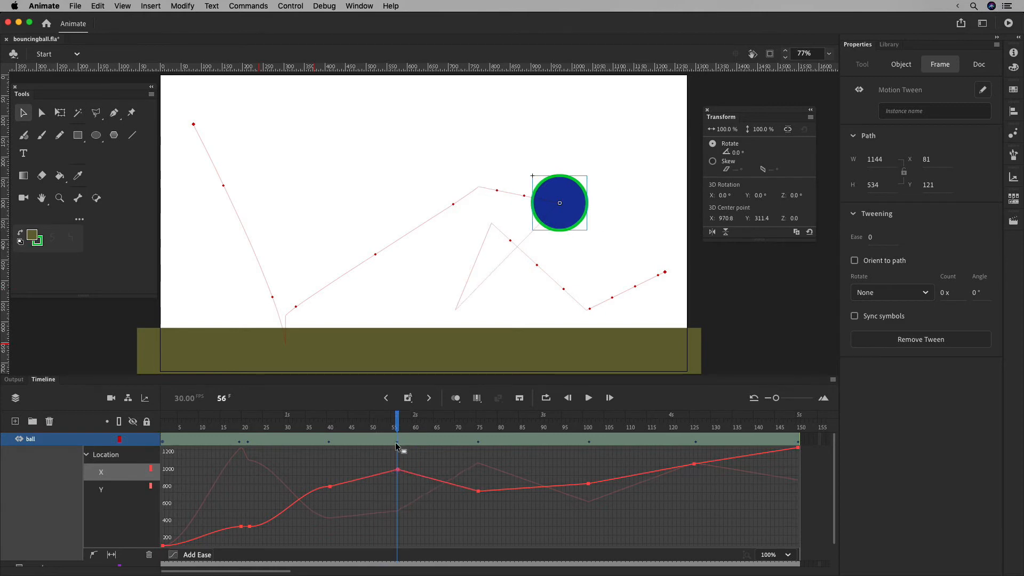
Delete the surplus keyframe at frame 21 from the X curve and return to the ground contact at frame 19
click(329, 441)
click(238, 441)
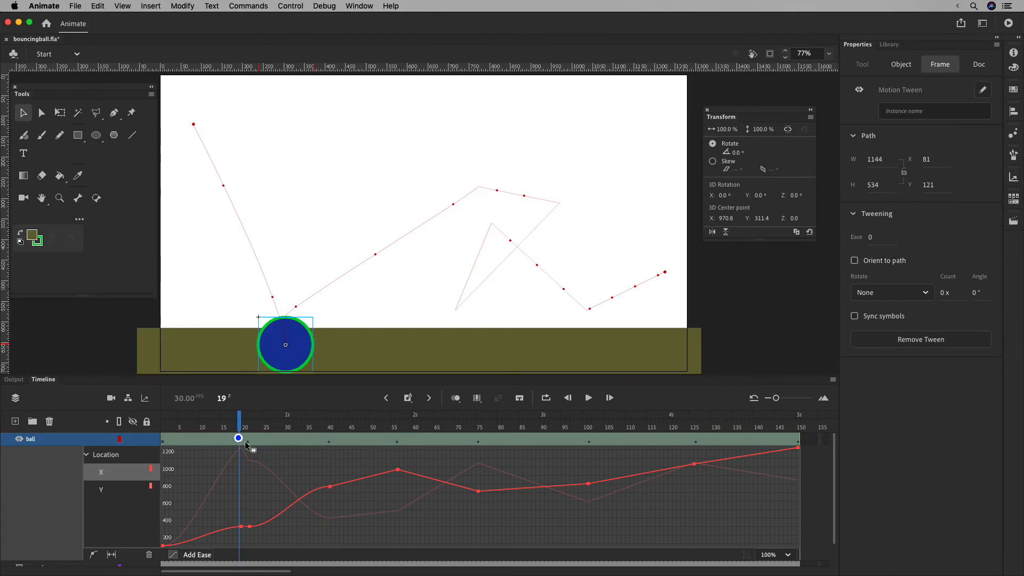
click(250, 527)
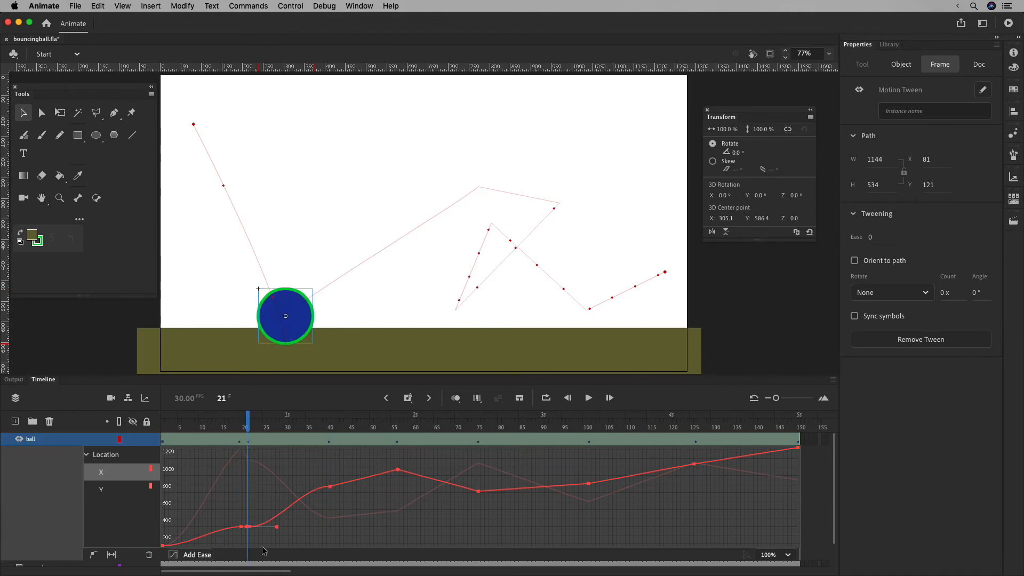
key(BackSpace)
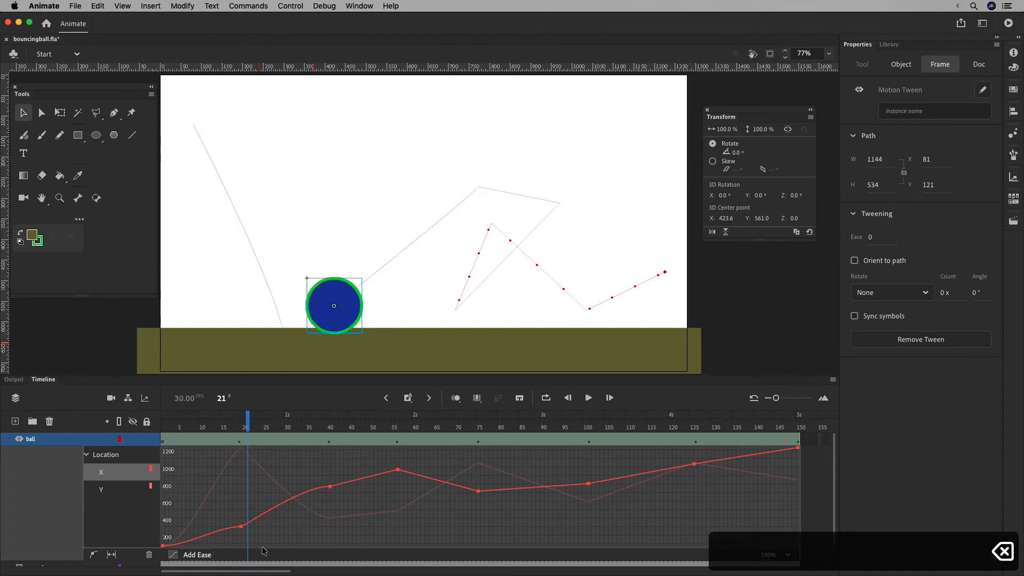
click(239, 422)
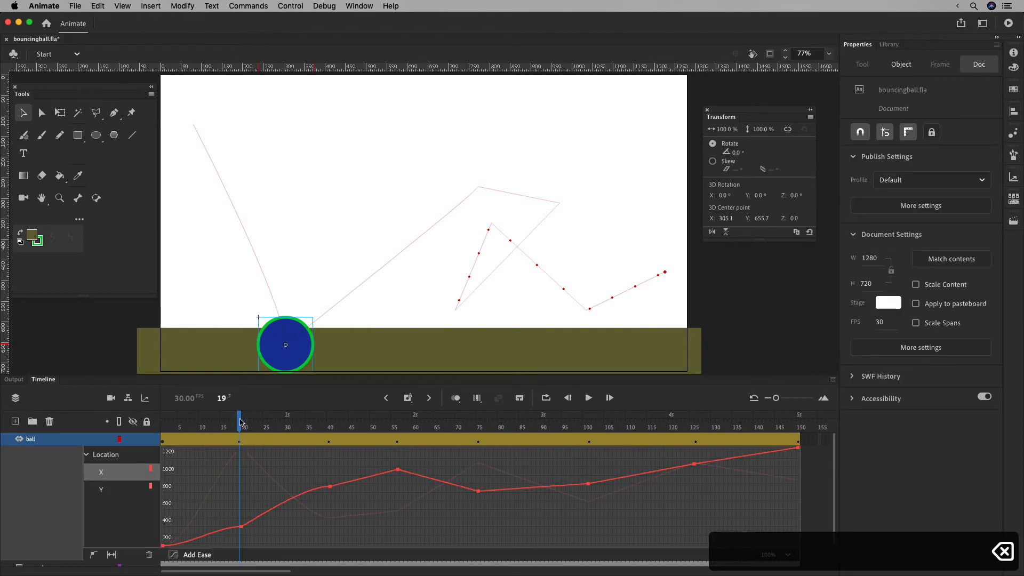
Raise the ball at frame 19 to about Y 518 and shift its frame 40 position back to about X 516
drag(299, 350, 298, 323)
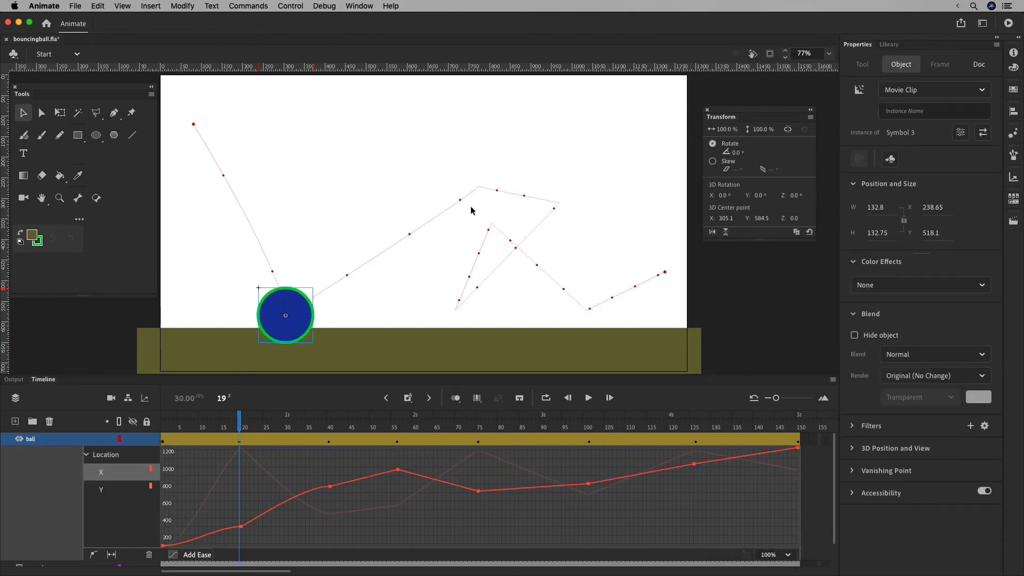
click(332, 428)
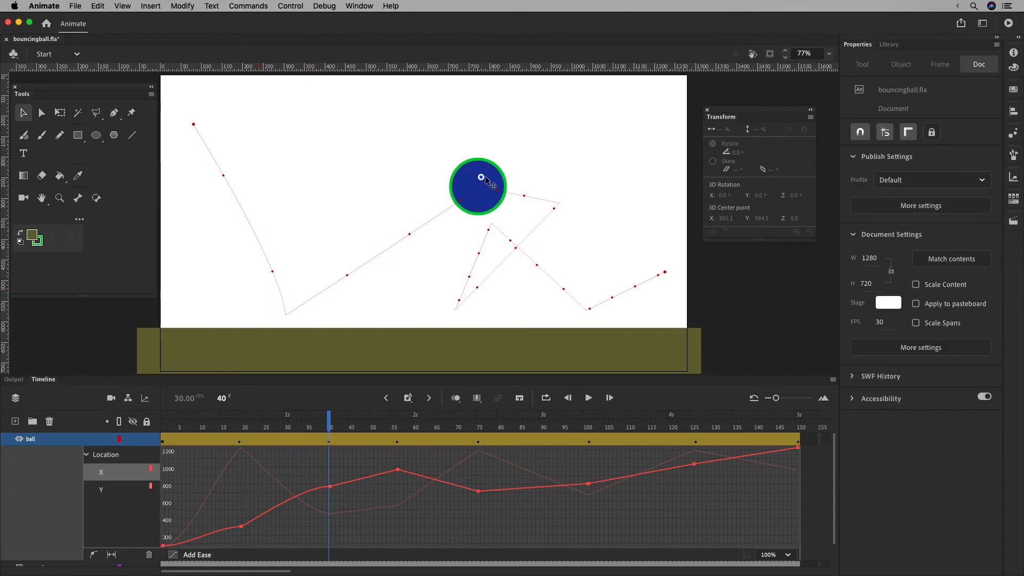
drag(486, 182, 412, 185)
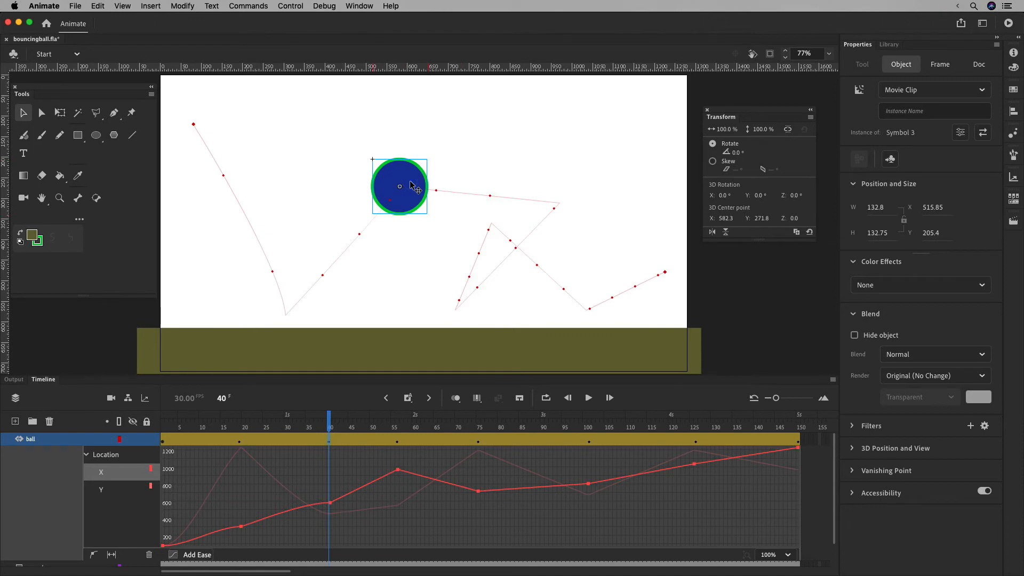
Place the ball just above the ground at frame 56 and at about X 816, Y 359 for the frame 75 peak
click(396, 430)
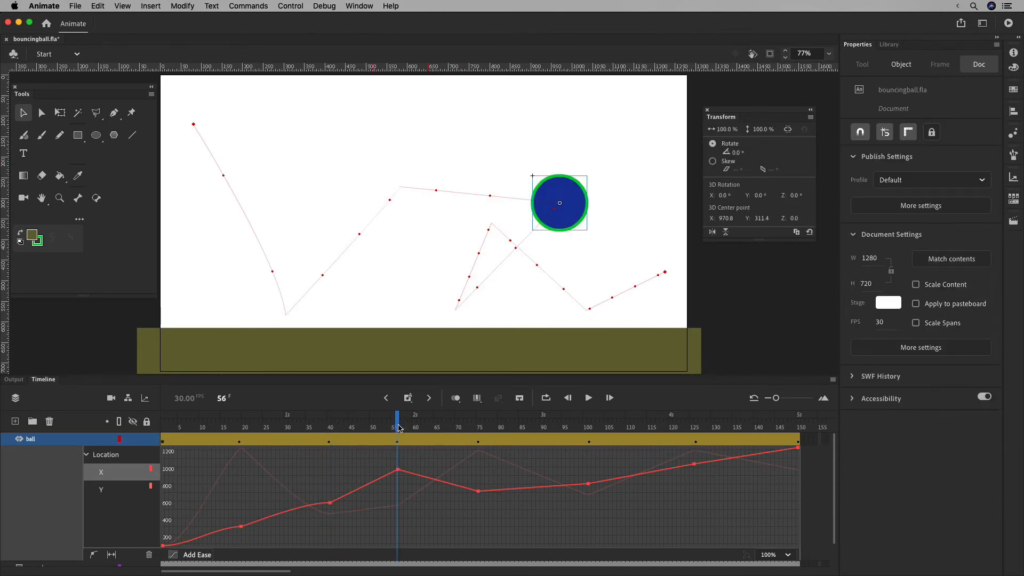
drag(575, 202, 540, 254)
click(479, 429)
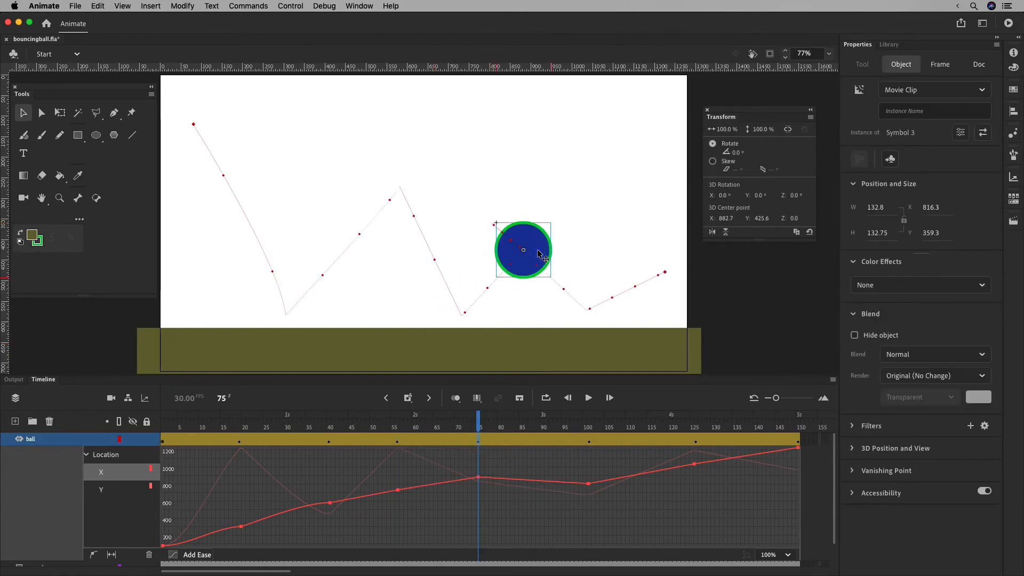
Position the ball near the ground, centred at about X 1055, at frame 101, and at about X 1115, Y 415 at frame 125
click(588, 428)
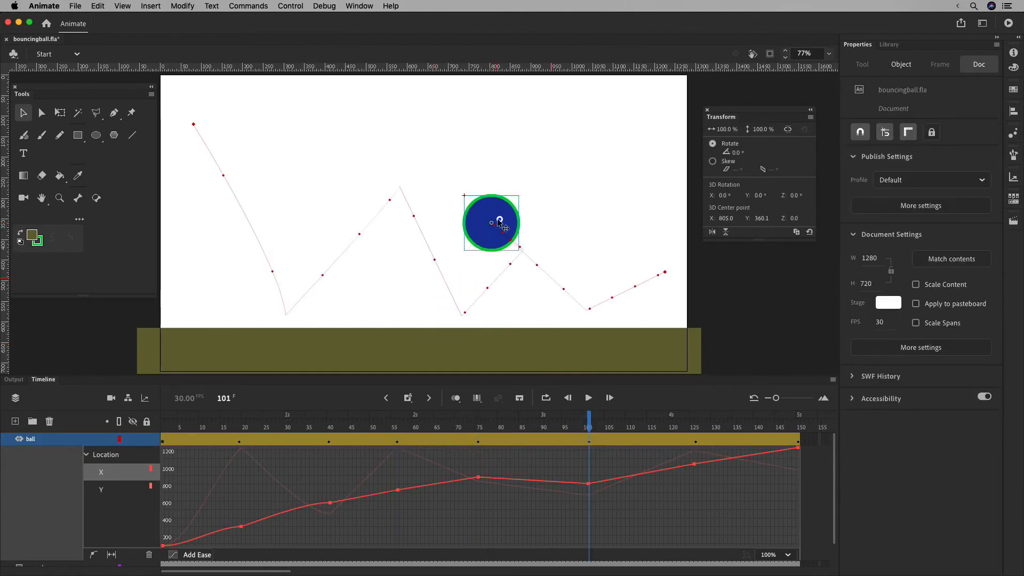
drag(498, 216, 658, 277)
click(693, 426)
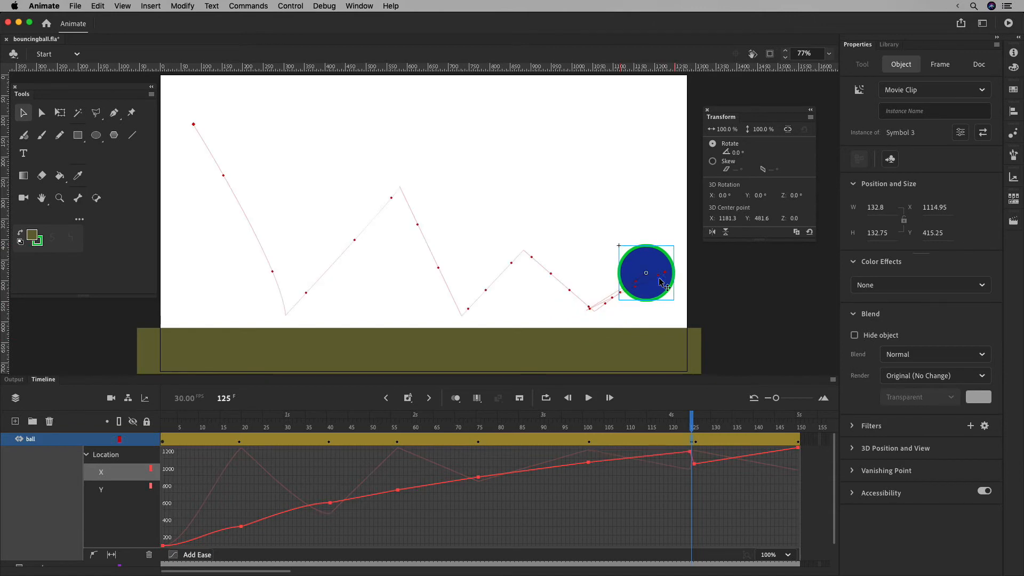
Move the ball at frame 150 past the stage's right edge near ground level and delete the surplus X curve keyframe at frame 126
drag(693, 427, 804, 438)
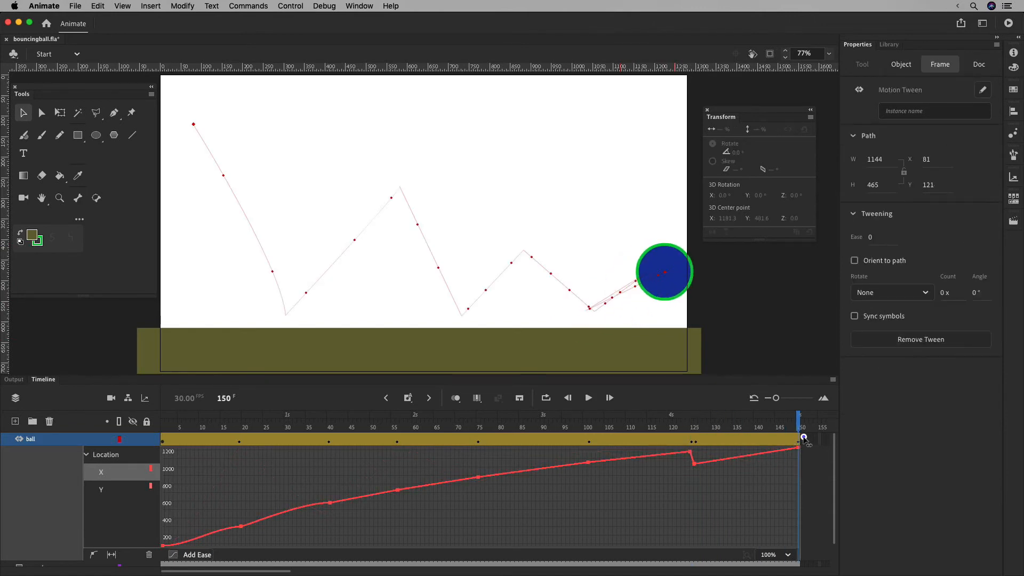
drag(662, 272, 708, 311)
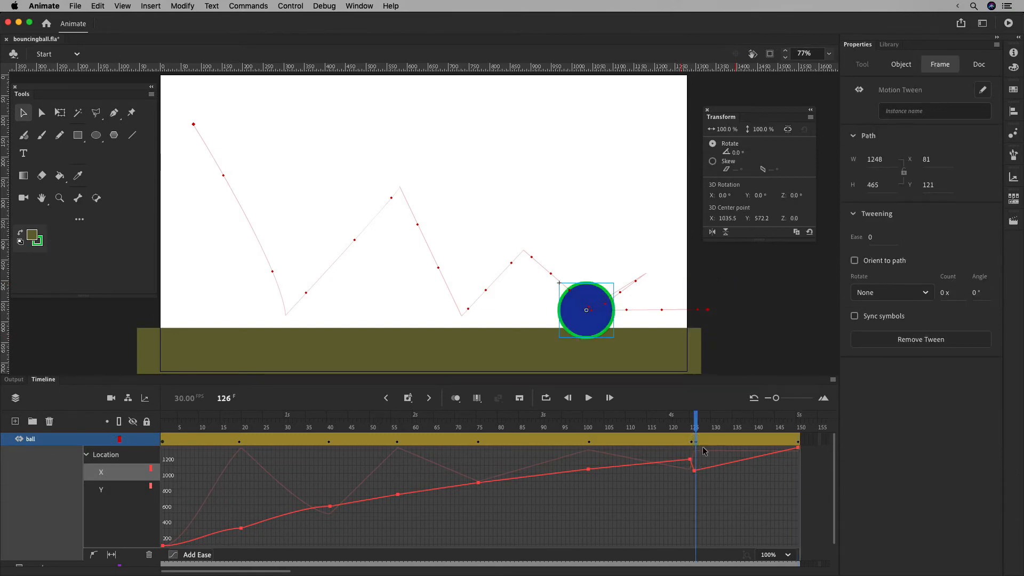
click(694, 470)
key(BackSpace)
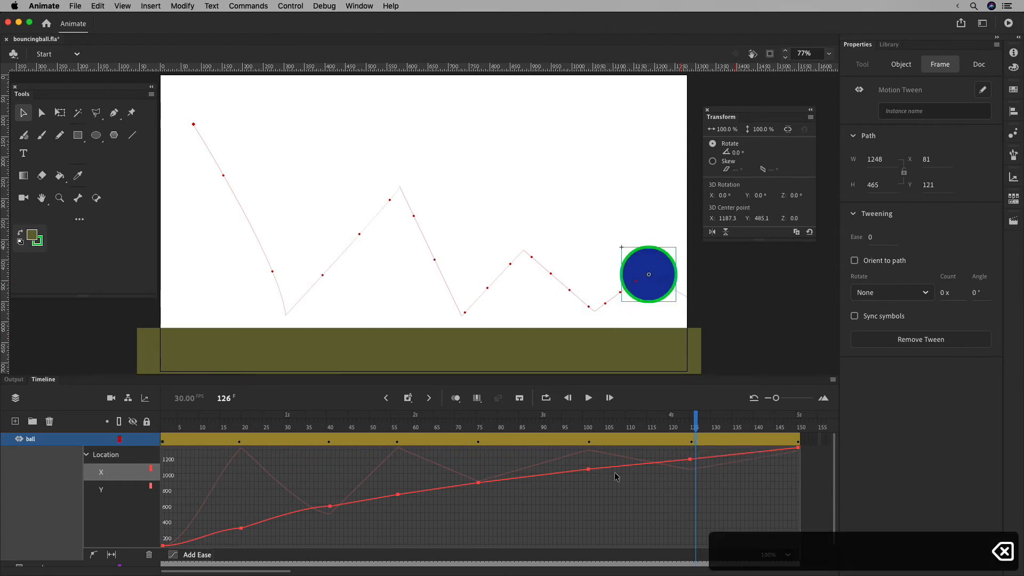
Compare the Y curve with the X curve and shift the first ground-contact keyframe to frame 20
click(133, 487)
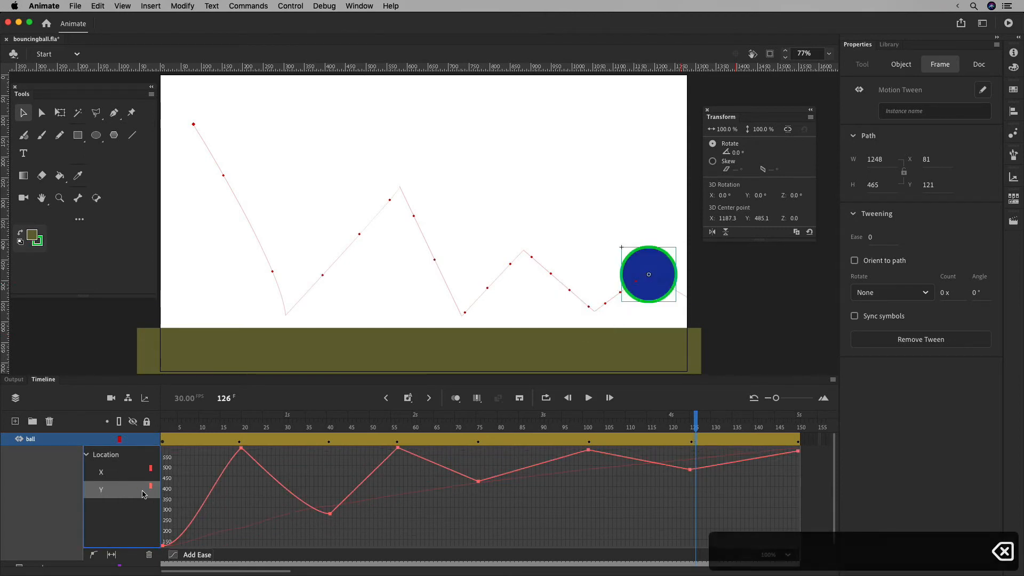
click(124, 472)
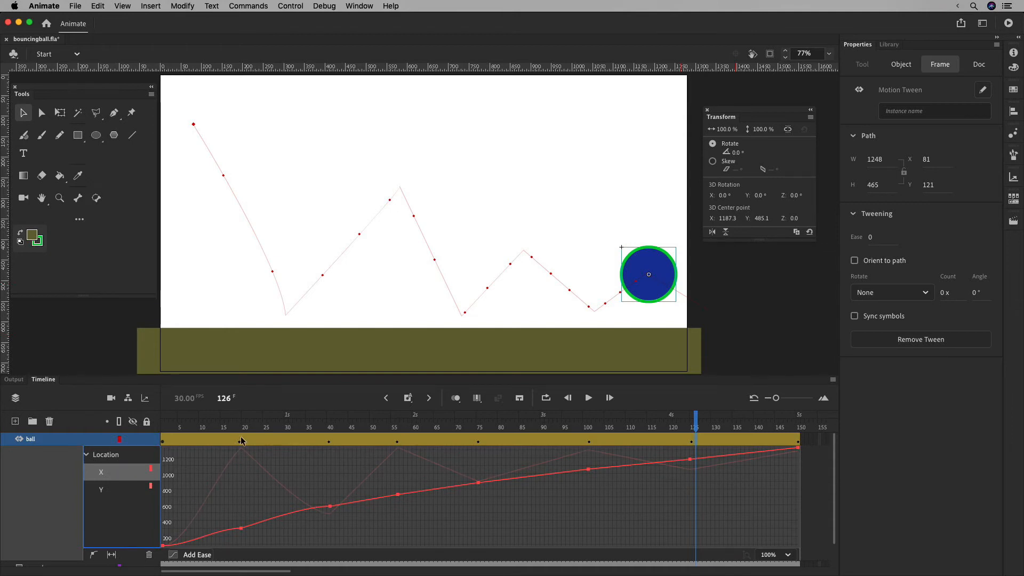
mouse_move(241, 440)
mouse_down()
mouse_move(263, 443)
mouse_move(245, 438)
mouse_up()
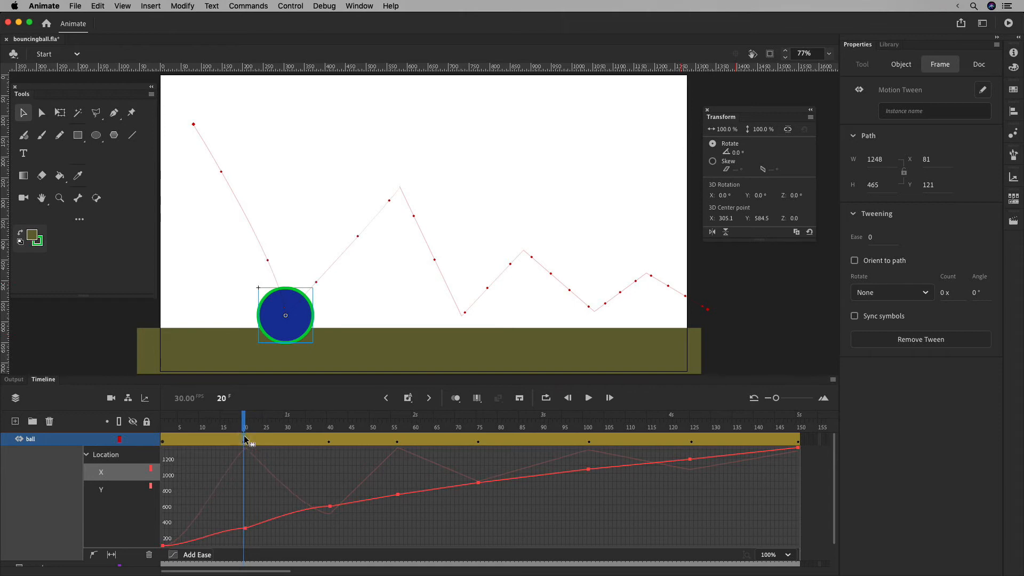
Centre the first rebound's peak by moving the ball at frame 40 horizontally back to about X 452
click(329, 442)
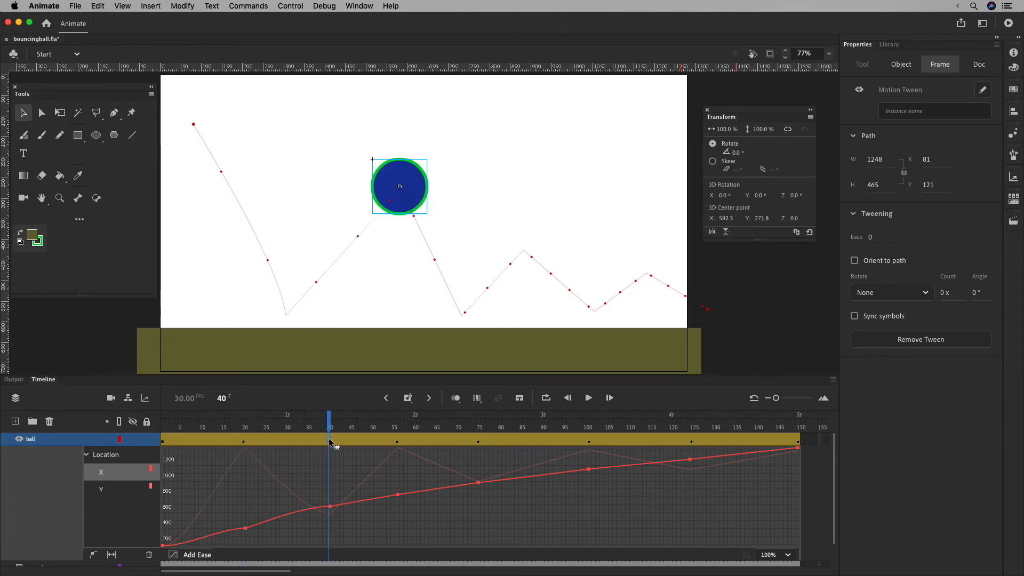
click(382, 201)
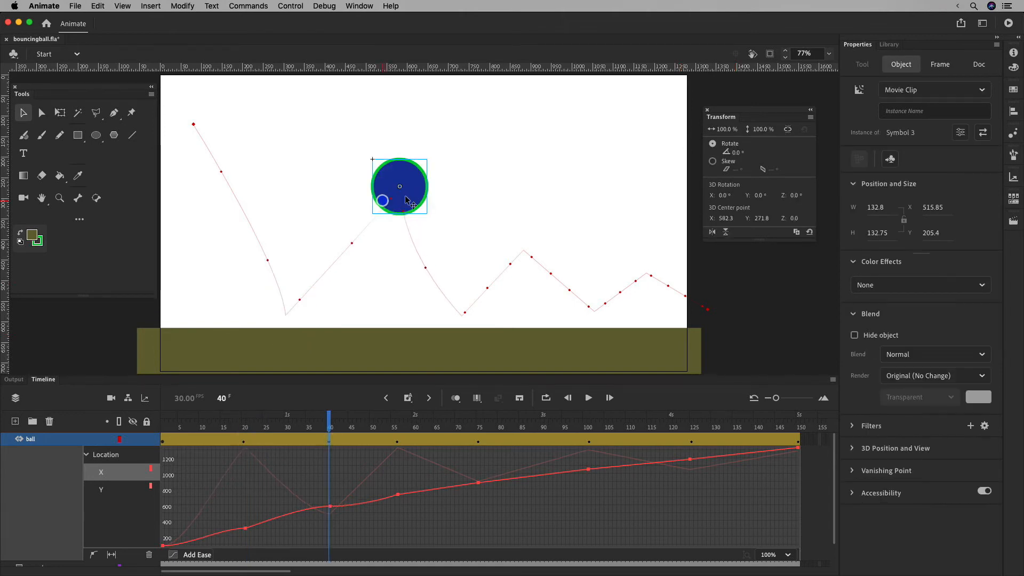
key(super+z)
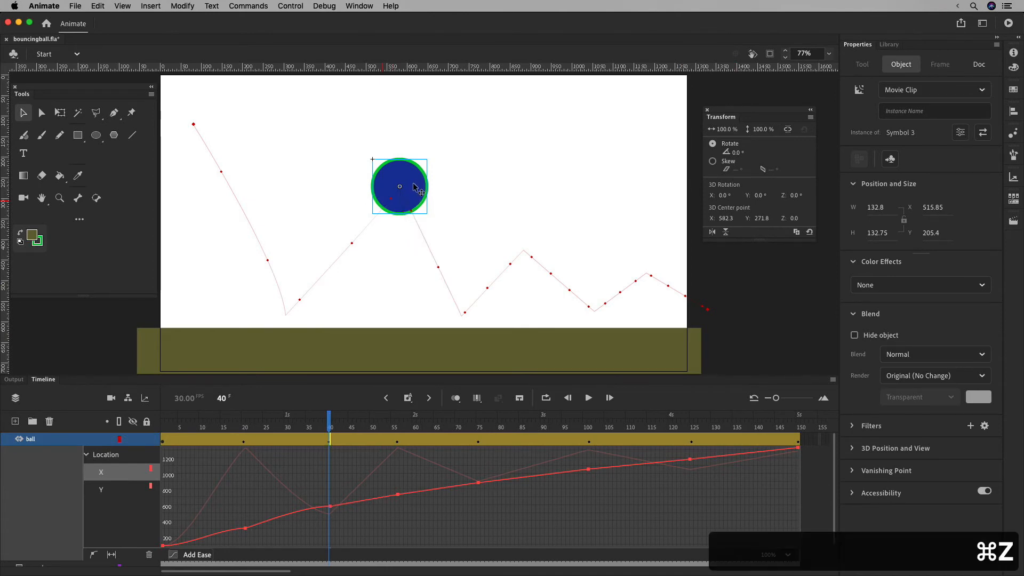
drag(403, 184, 388, 180)
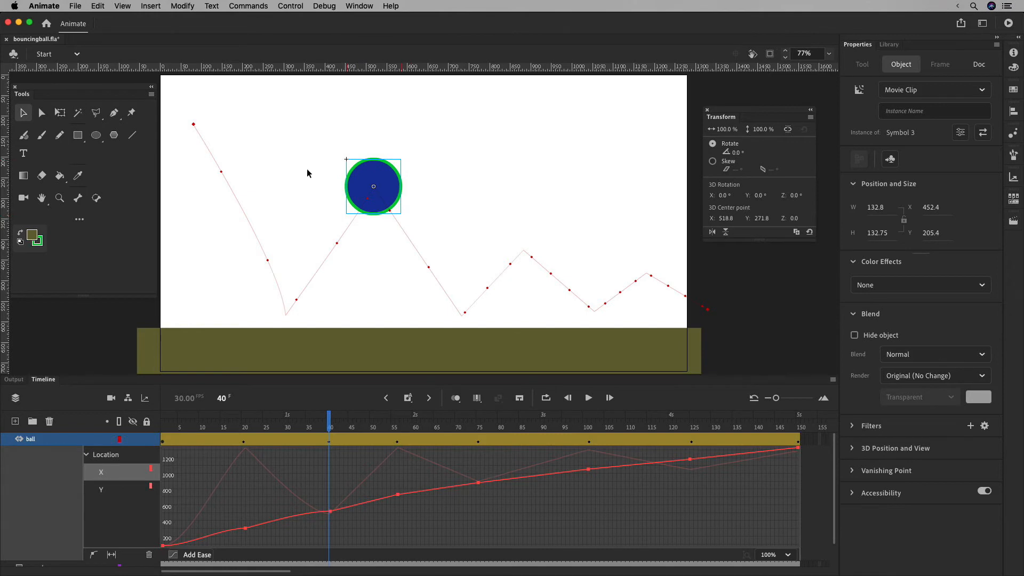
Lower the frame 75 peak slightly while shifting it forward, and lower the frame 125 peak to about X 1140, Y 453
click(480, 429)
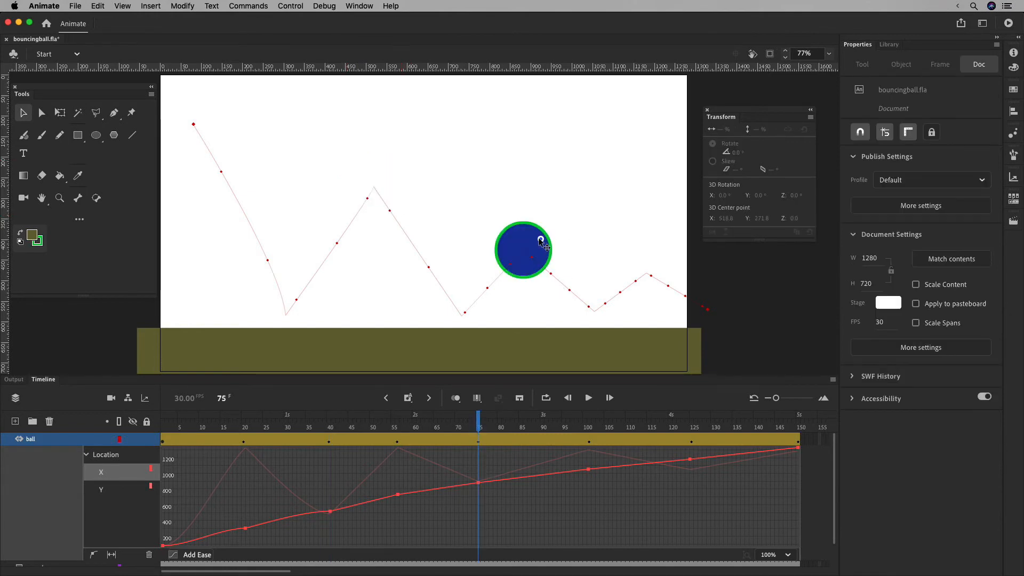
mouse_move(539, 240)
mouse_down()
mouse_move(551, 239)
mouse_move(550, 249)
mouse_up()
click(589, 426)
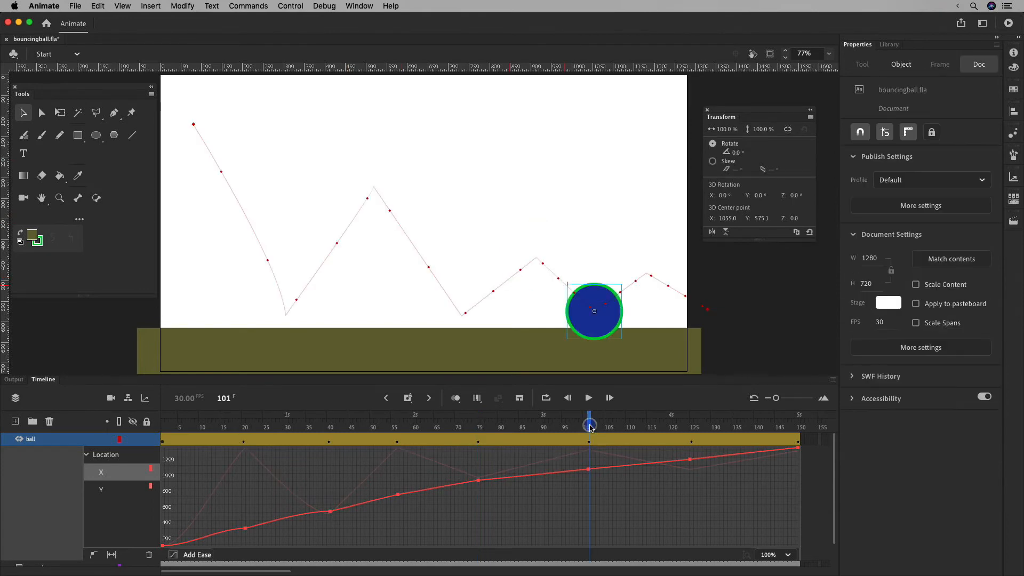
click(479, 431)
click(393, 426)
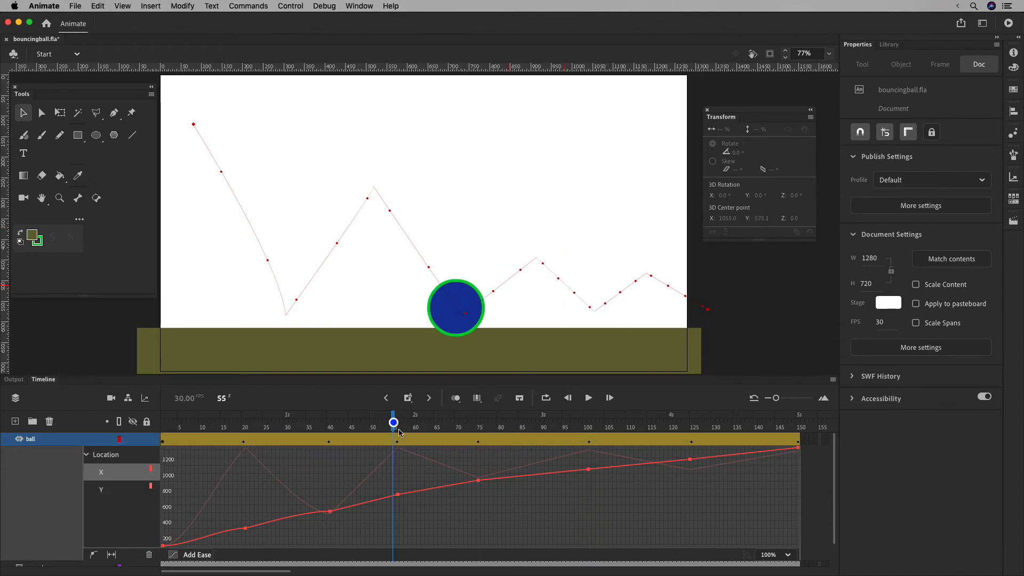
click(241, 426)
click(587, 427)
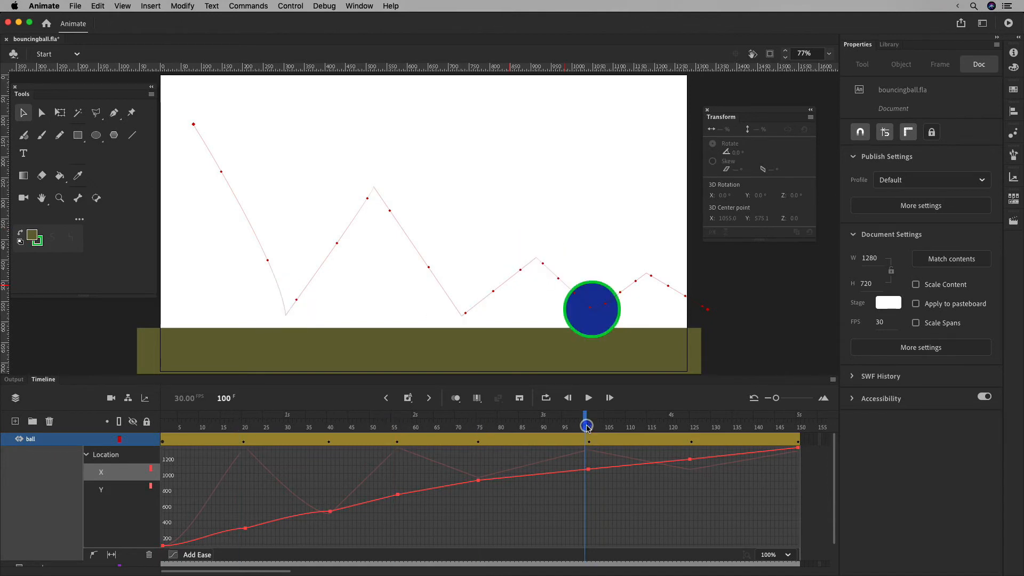
click(692, 427)
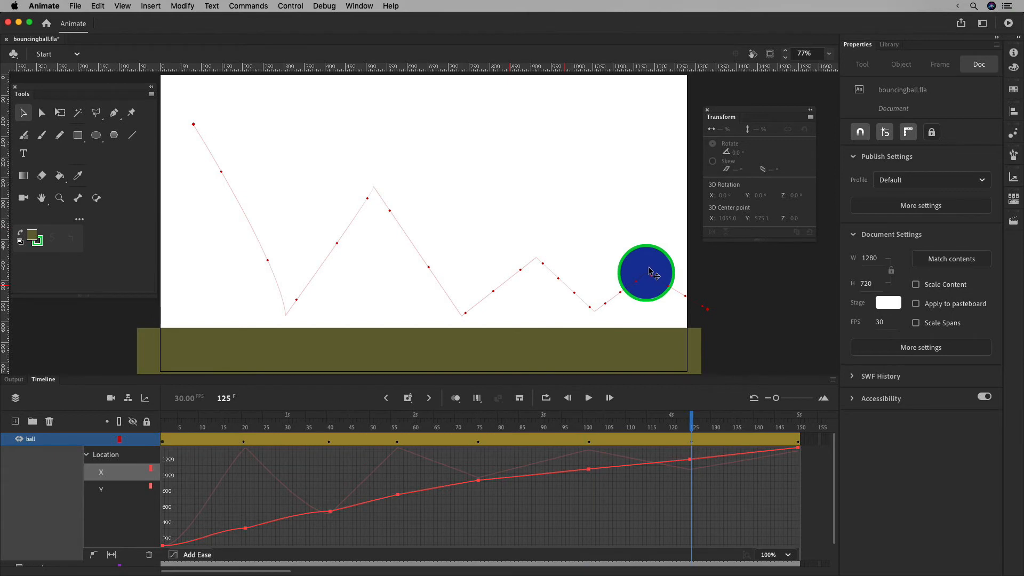
drag(651, 265, 658, 278)
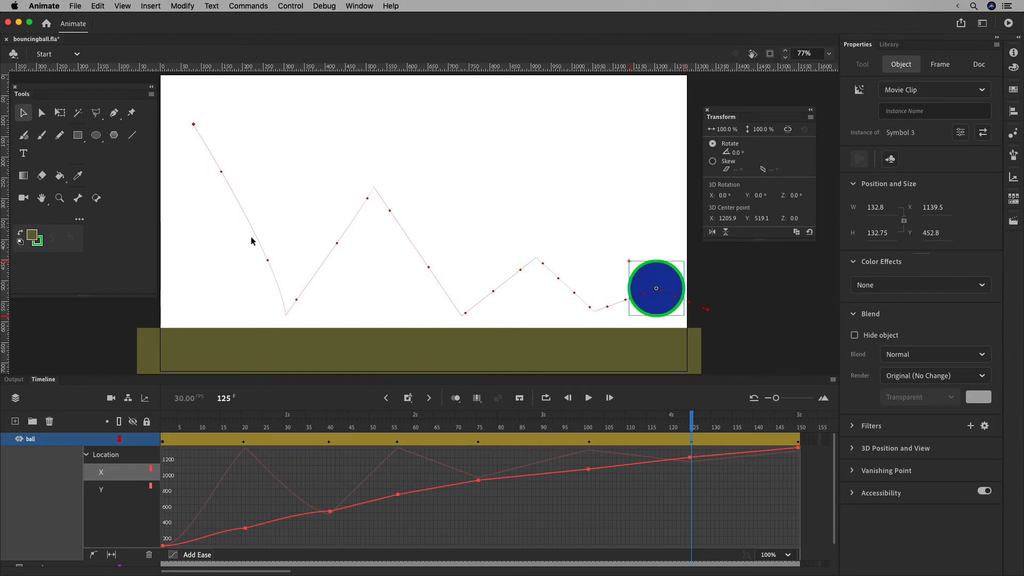
On the Y curve, steepen the incoming handle of the frame 20 point so the ball accelerates into the first bounce
click(243, 427)
click(244, 441)
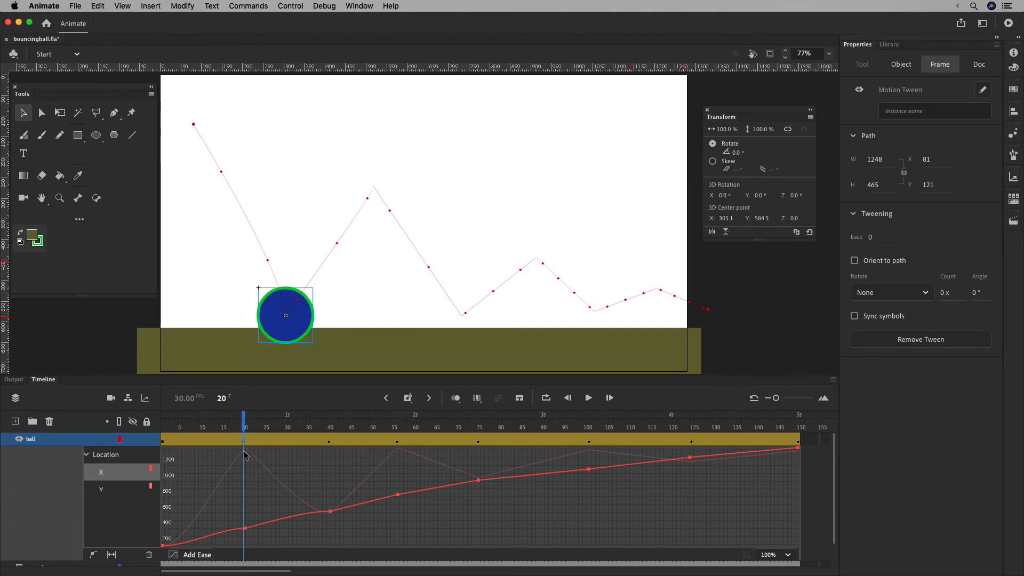
click(133, 489)
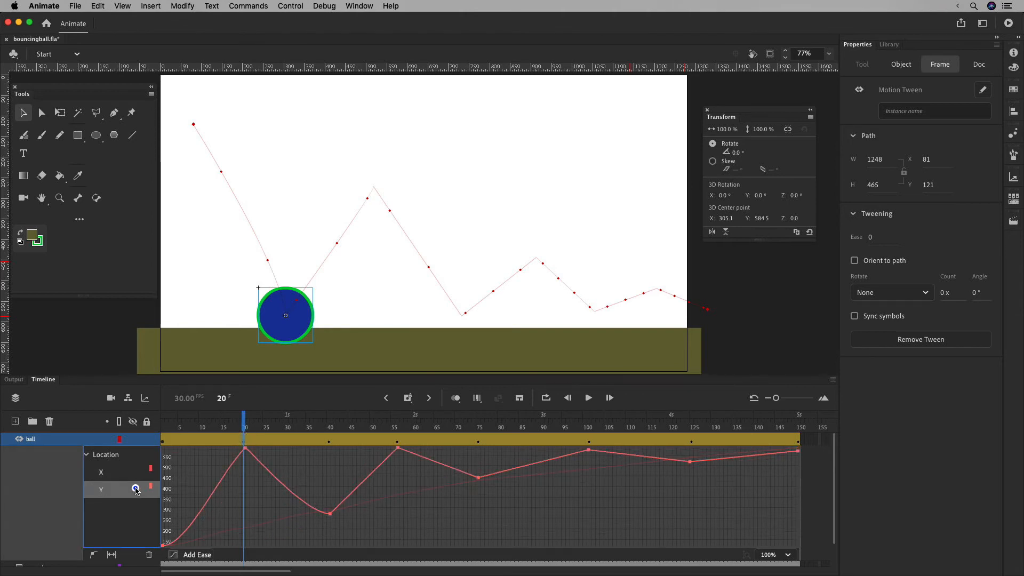
click(246, 448)
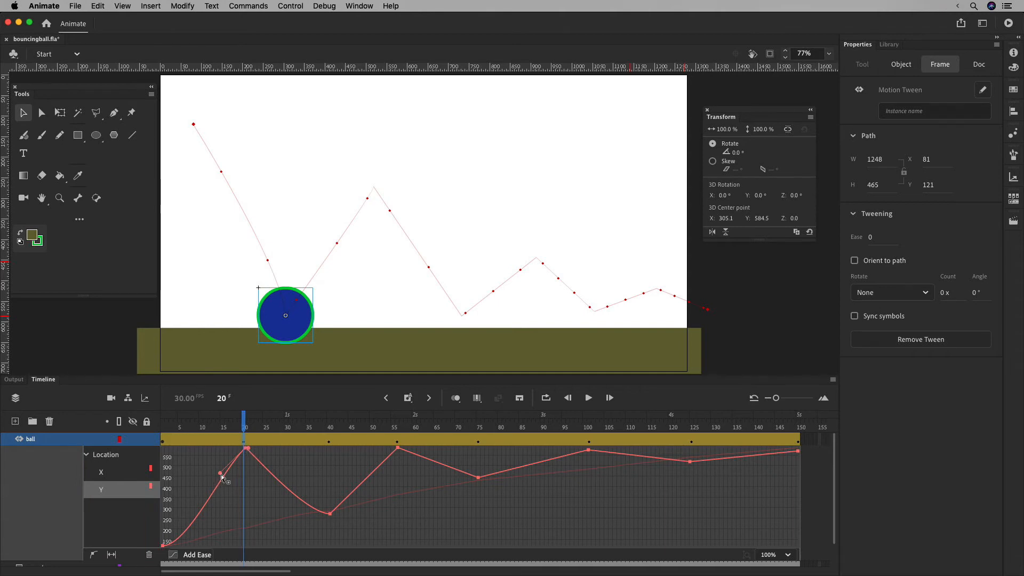
mouse_move(221, 473)
mouse_down()
mouse_move(232, 487)
mouse_move(220, 472)
mouse_up()
drag(222, 475, 233, 480)
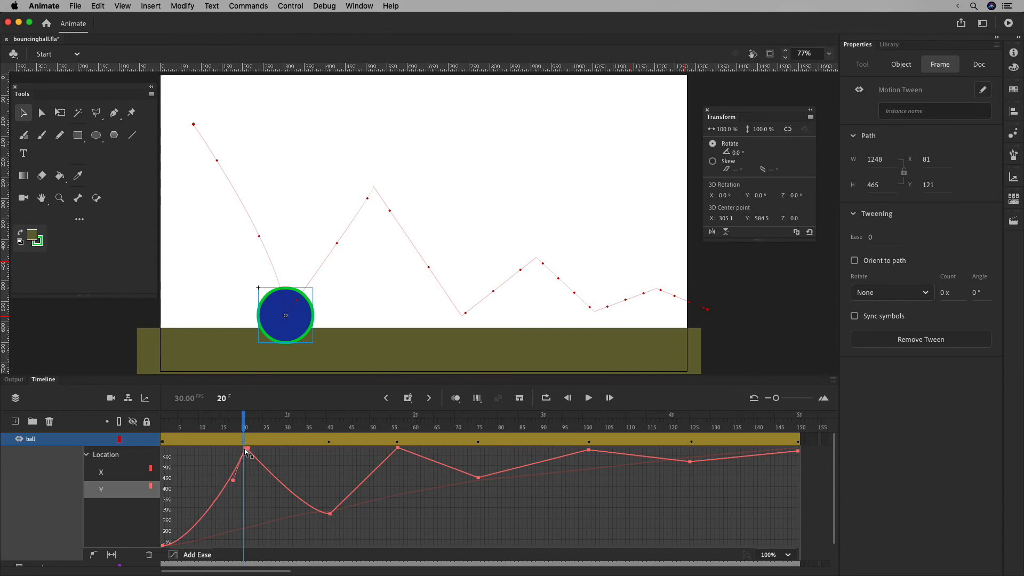
Pull out a steep outgoing handle from the Y curve's frame 20 point so the ball slows toward the rebound's peak
drag(247, 448, 254, 480)
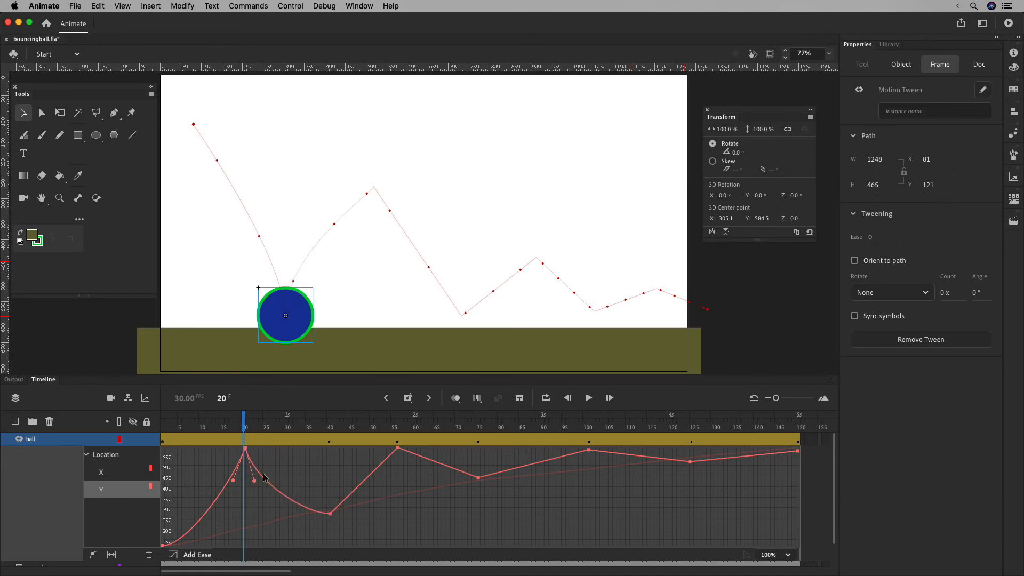
drag(254, 480, 271, 462)
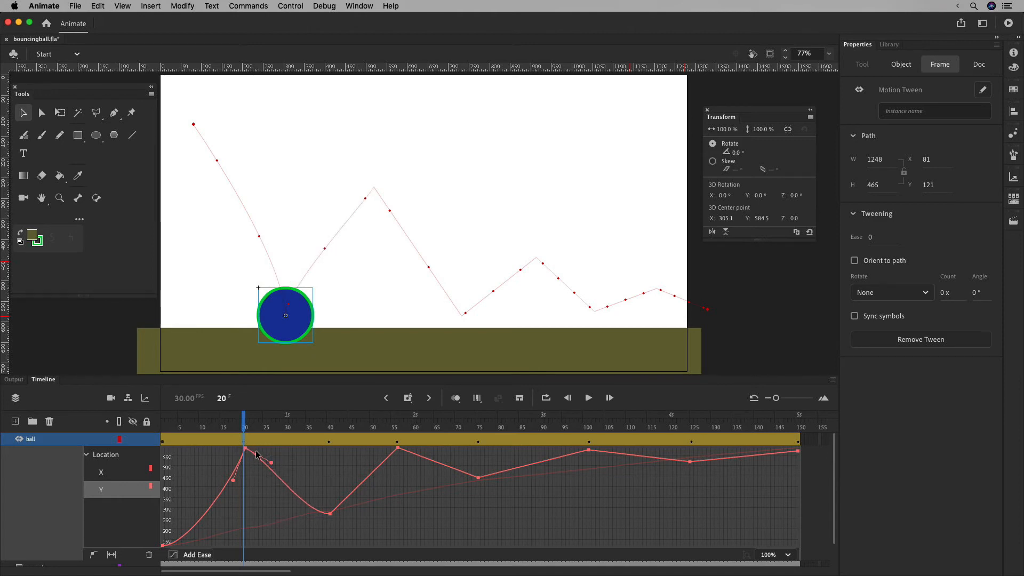
drag(272, 462, 252, 480)
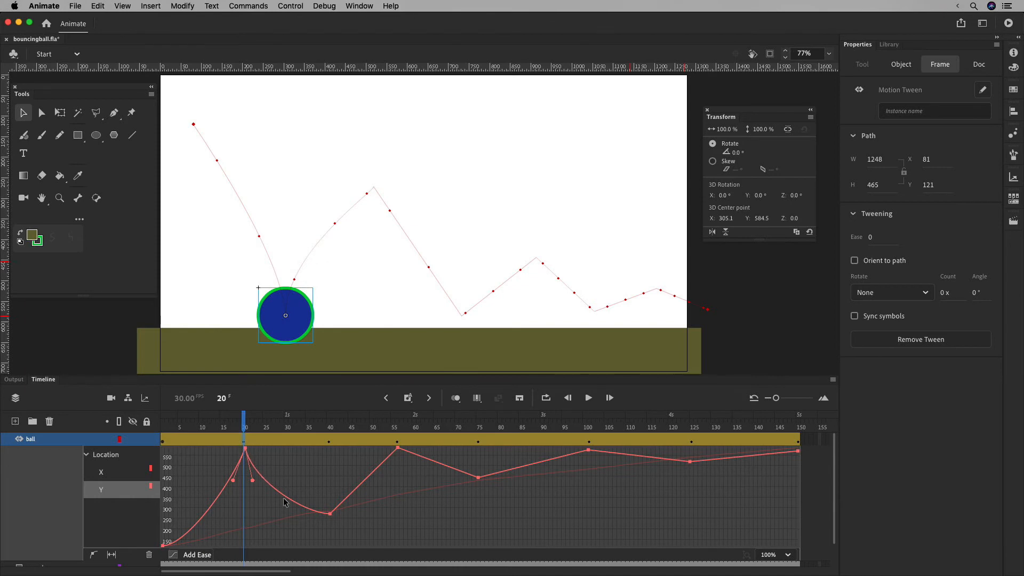
Move the Y curve's first rebound peak point to frame 36 with level handles, and go to the ground contact at frame 56
click(331, 513)
mouse_move(332, 514)
mouse_down()
mouse_move(360, 515)
mouse_move(313, 516)
mouse_up()
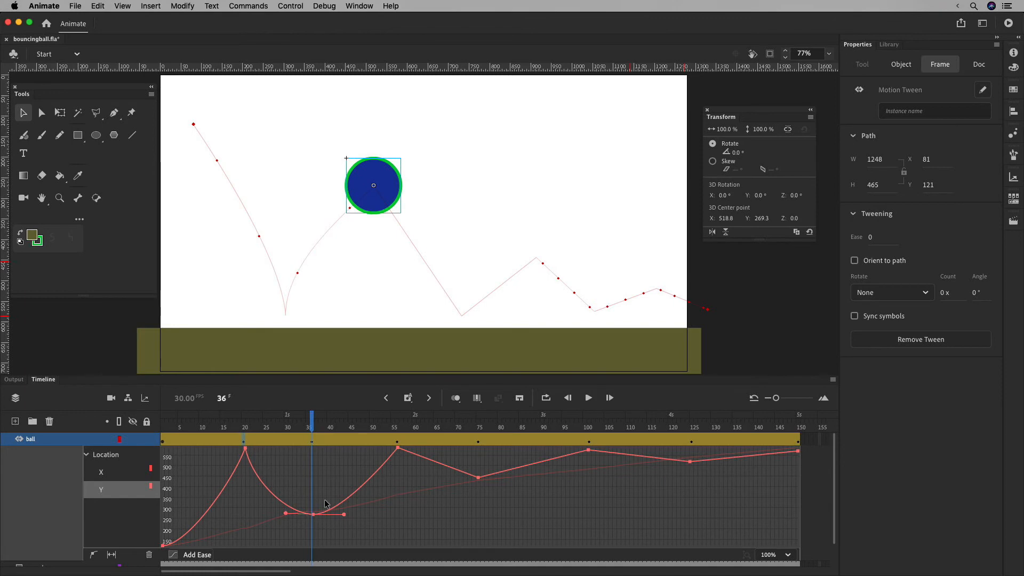
click(394, 186)
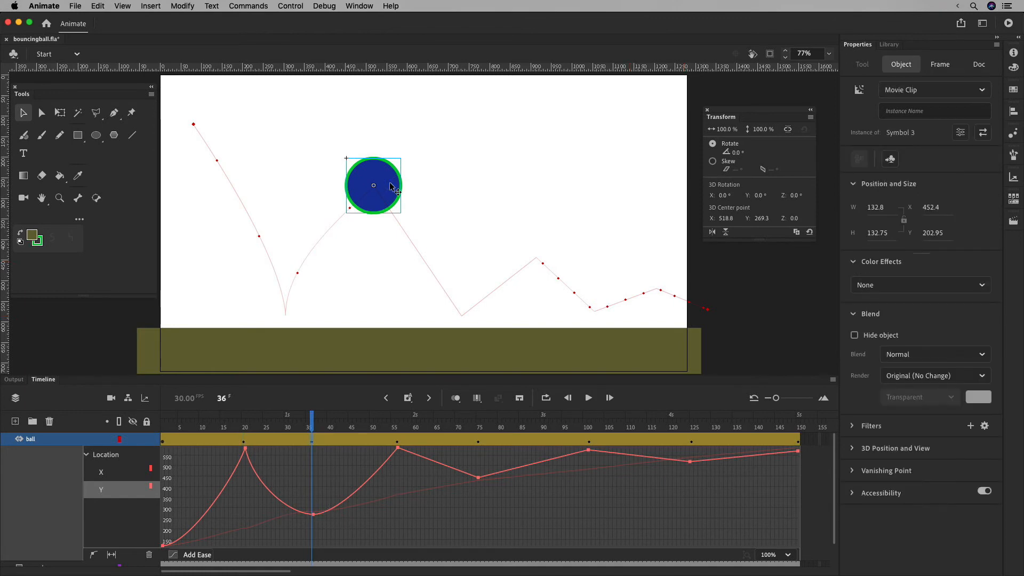
click(396, 438)
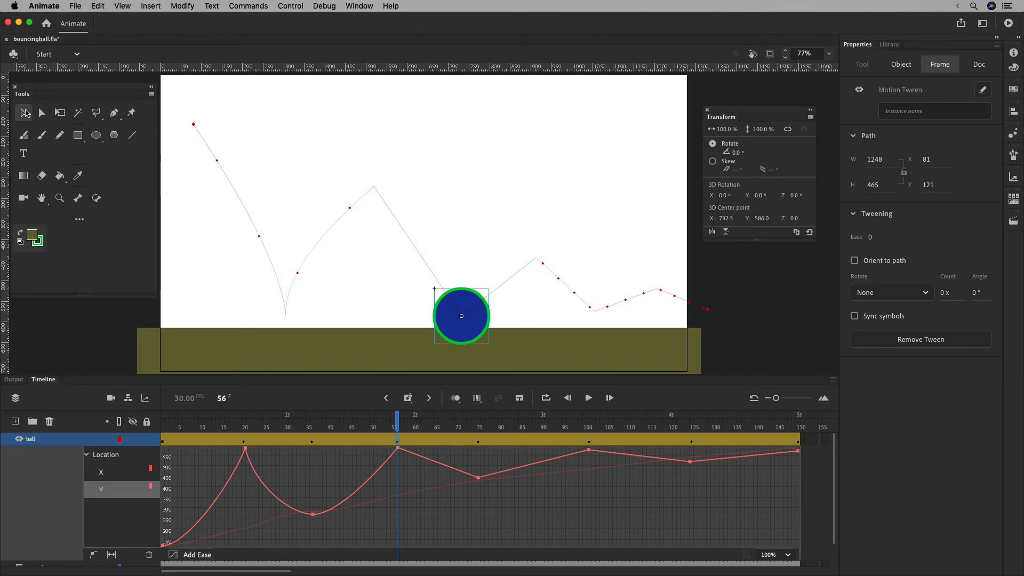
click(329, 231)
drag(329, 230, 365, 243)
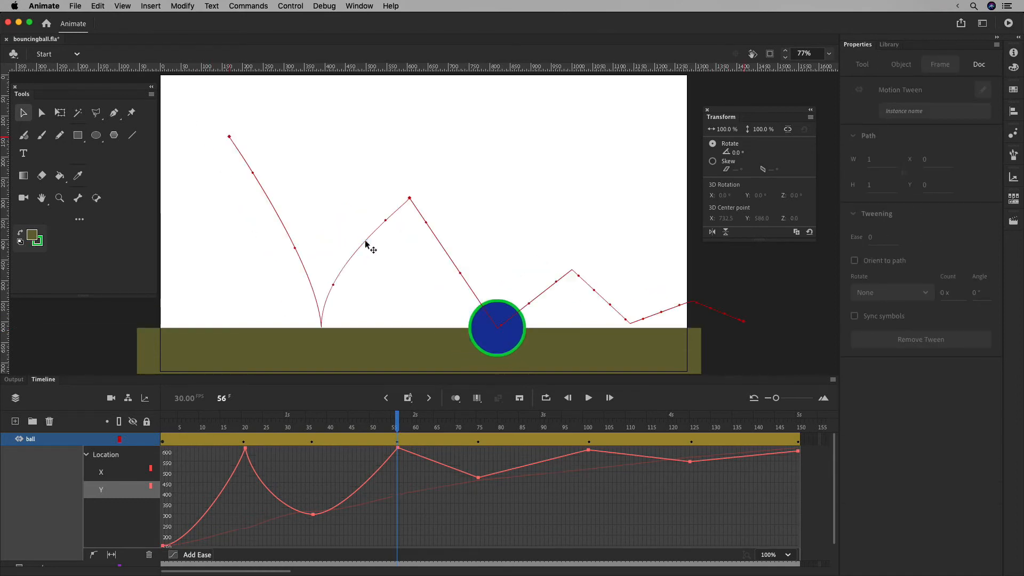
key(super+z)
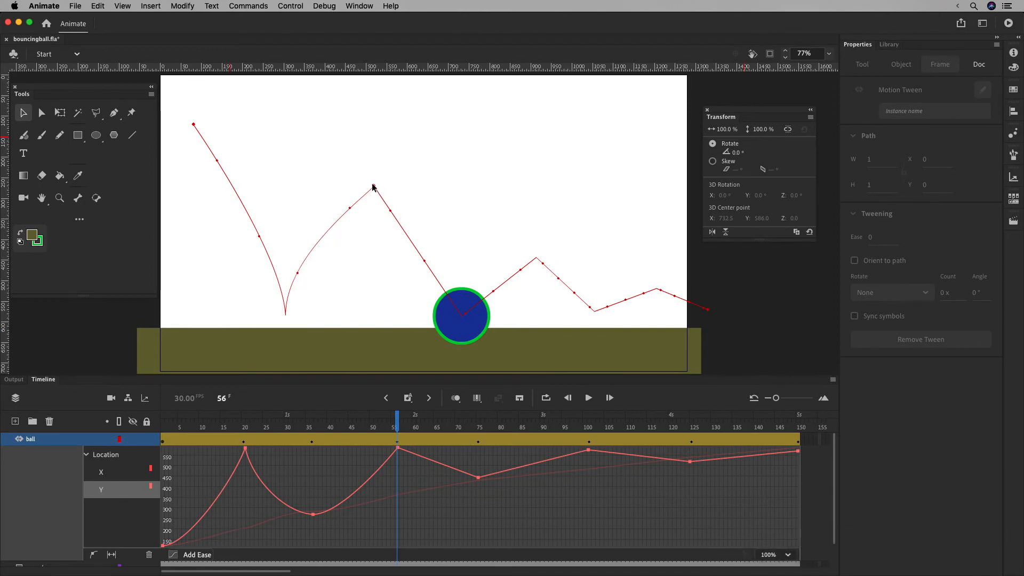
With the Subselection tool, round the motion path's first rebound peak by pulling out near-level handles on both sides
click(42, 113)
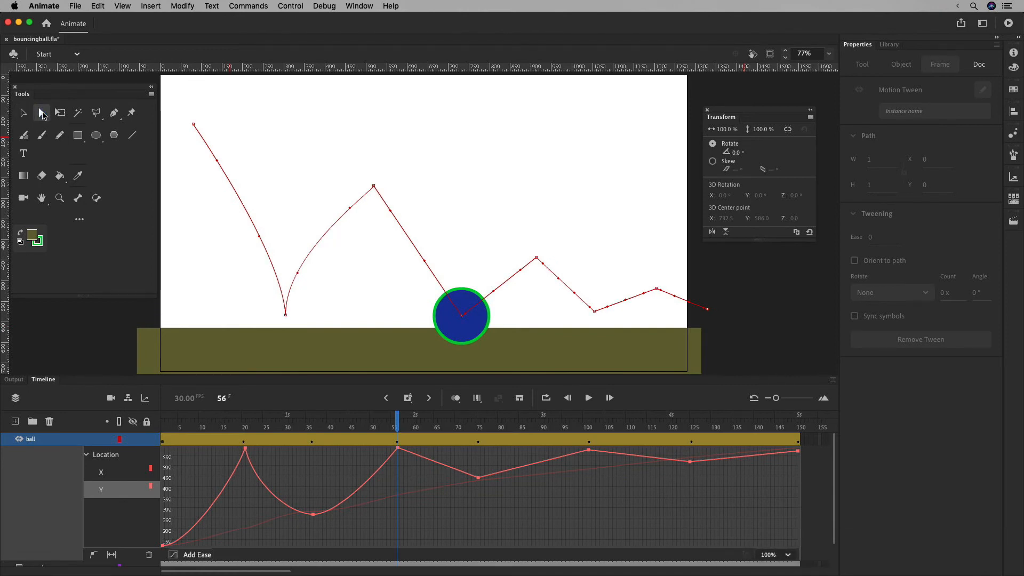
click(374, 186)
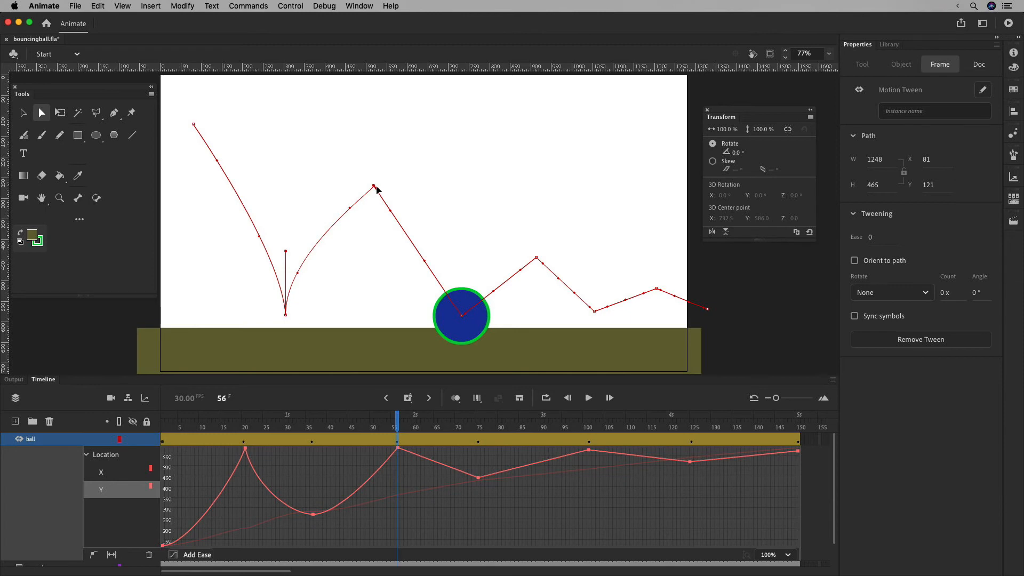
drag(375, 187, 412, 186)
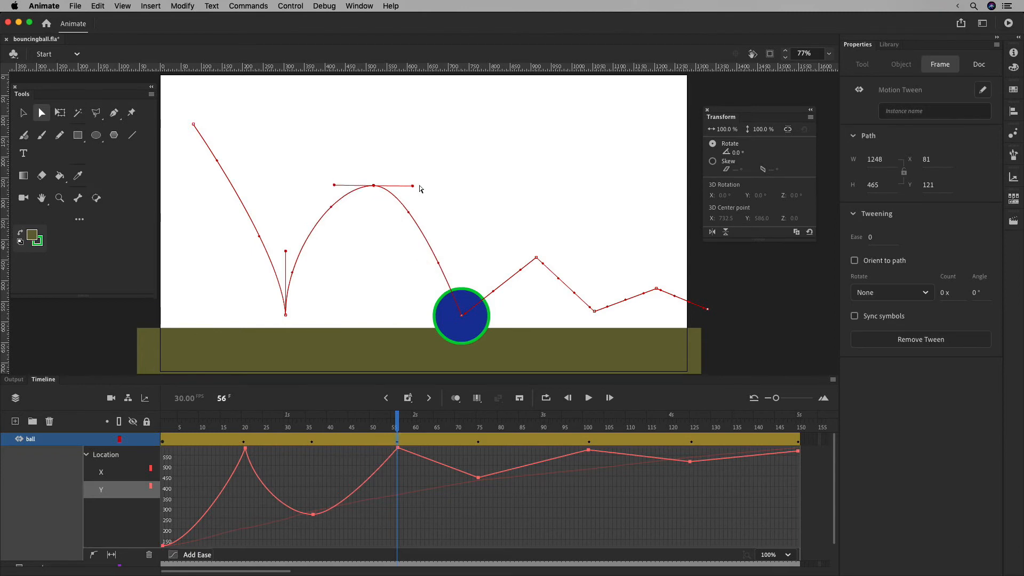
Tilt the path's incoming handle at the first ground contact toward the falling arc, and scrub frames 1 to 18 to review the fall
mouse_move(287, 252)
mouse_down()
mouse_move(298, 255)
mouse_move(278, 249)
mouse_up()
click(243, 428)
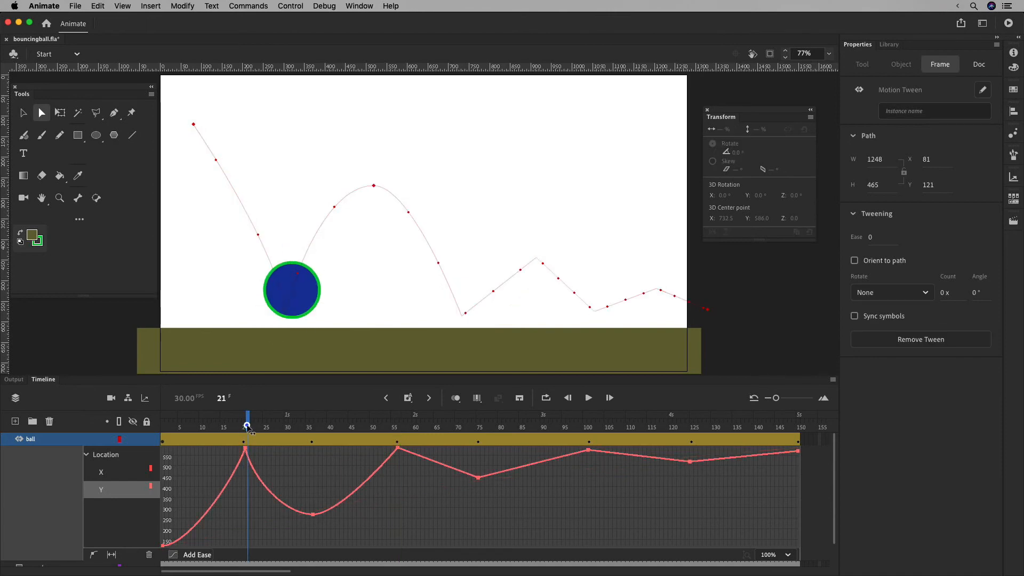
click(245, 449)
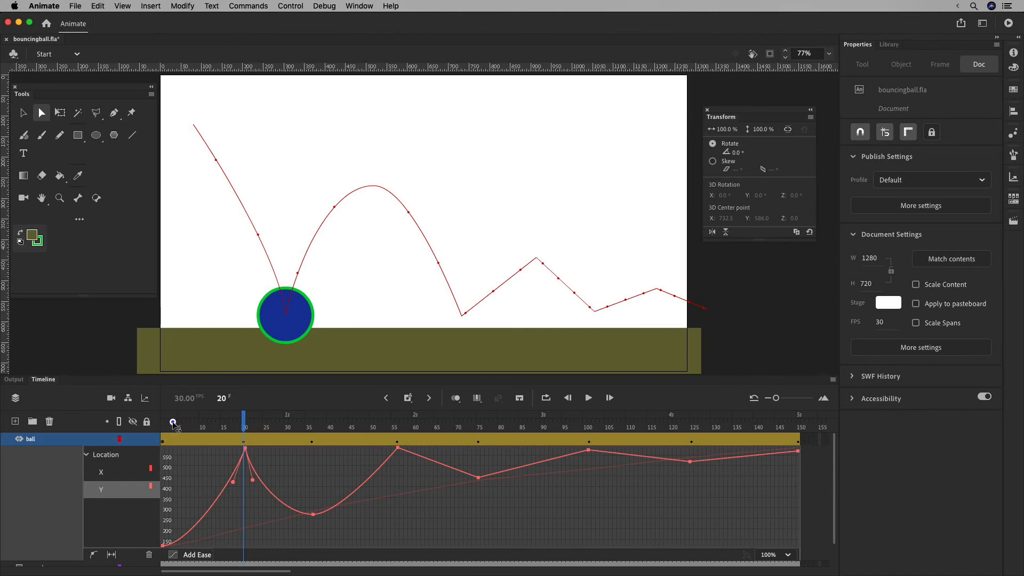
drag(165, 427, 236, 430)
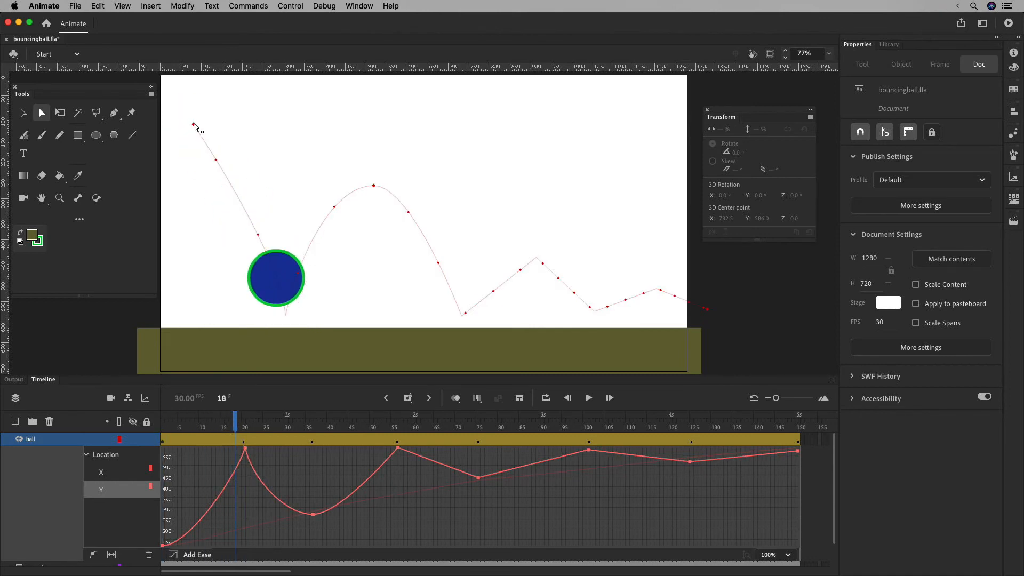
Pull a level handle forward from the motion path's start point so the first fall begins as a rounded arc
click(195, 126)
drag(195, 127, 243, 128)
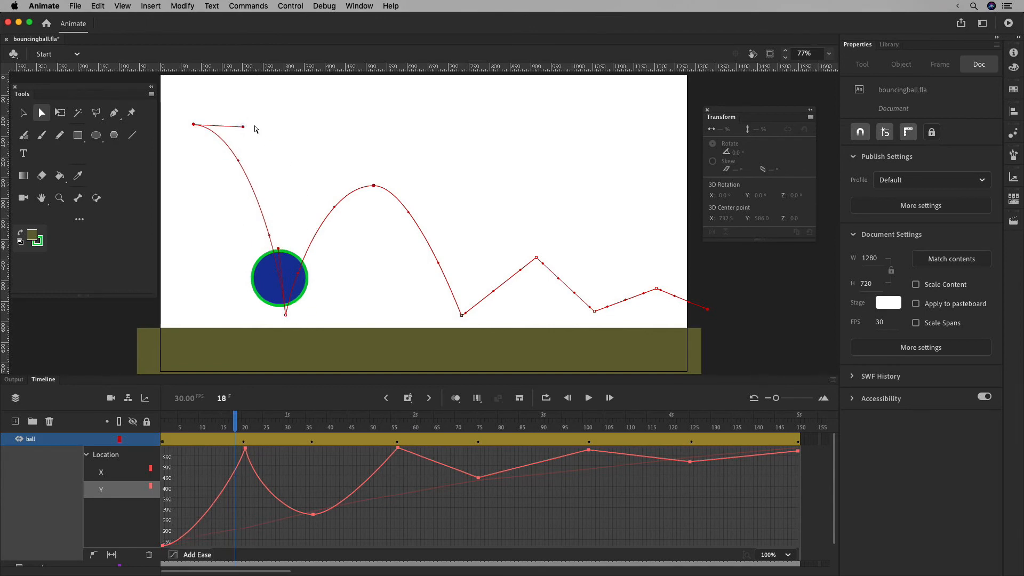
drag(245, 128, 254, 124)
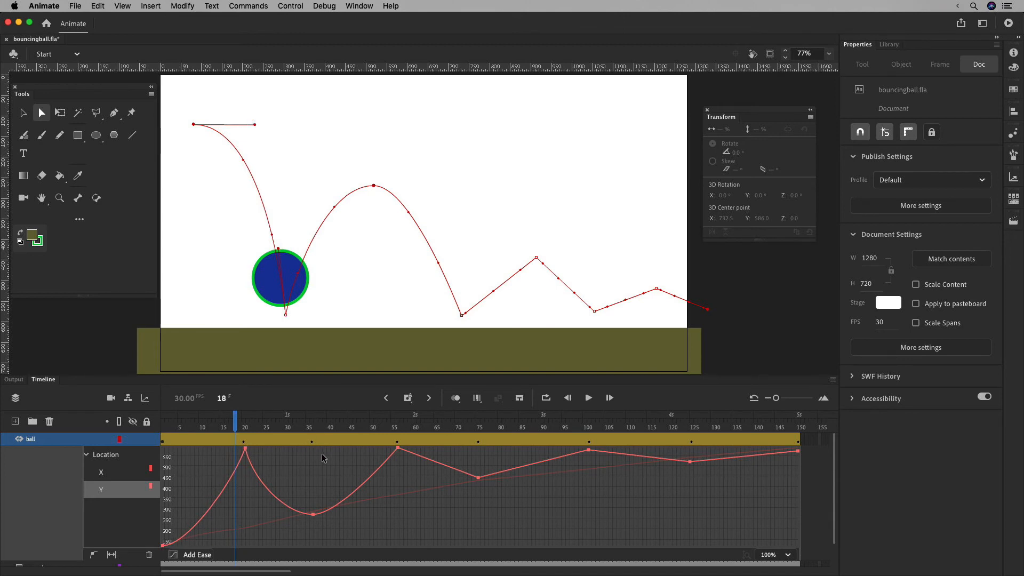
Steepen and lengthen the path handles at the first ground contact, and shorten the start point's handle slightly for a smoother fall
click(375, 185)
click(286, 315)
click(283, 255)
click(286, 315)
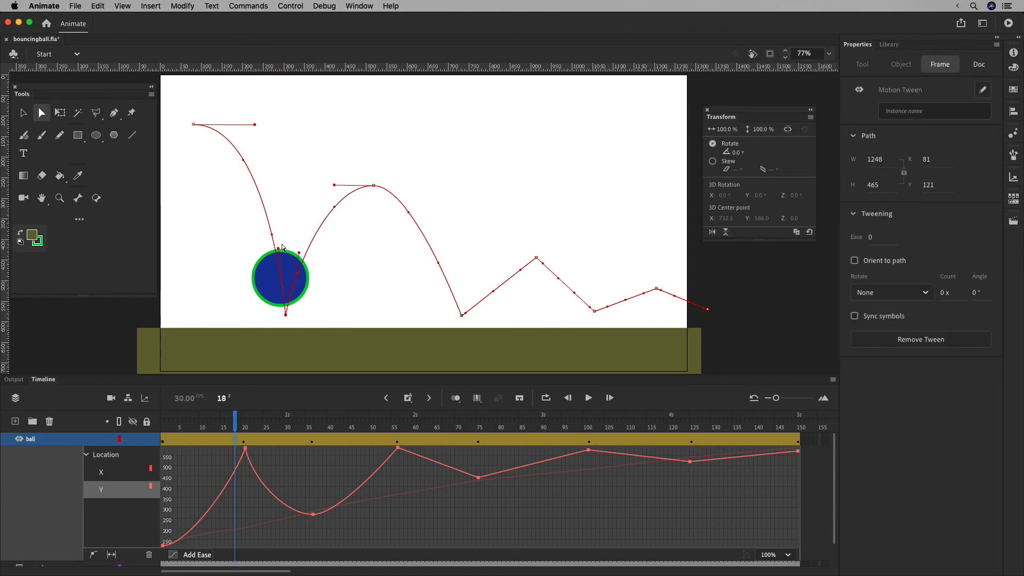
drag(283, 249, 271, 209)
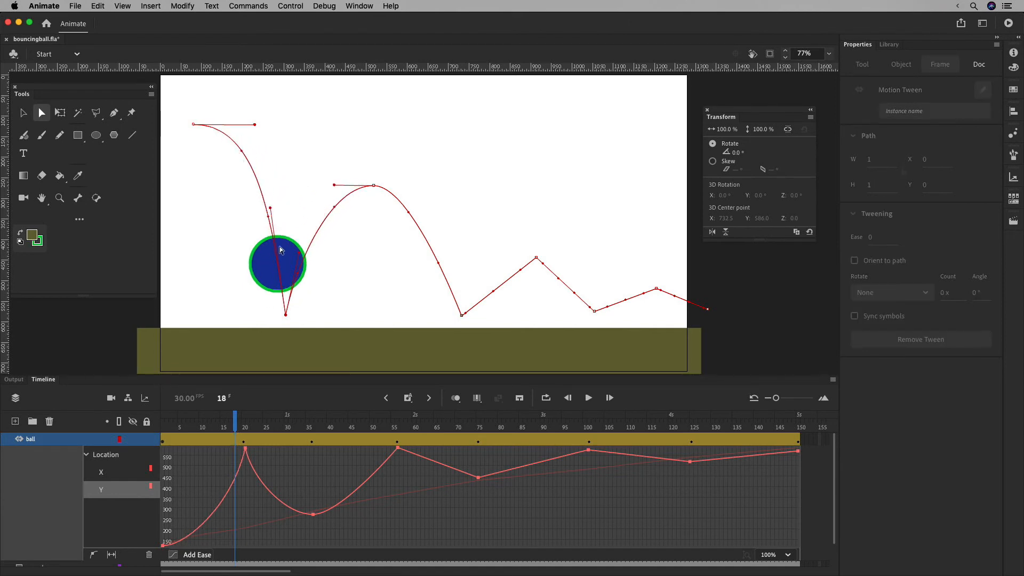
drag(270, 208, 283, 231)
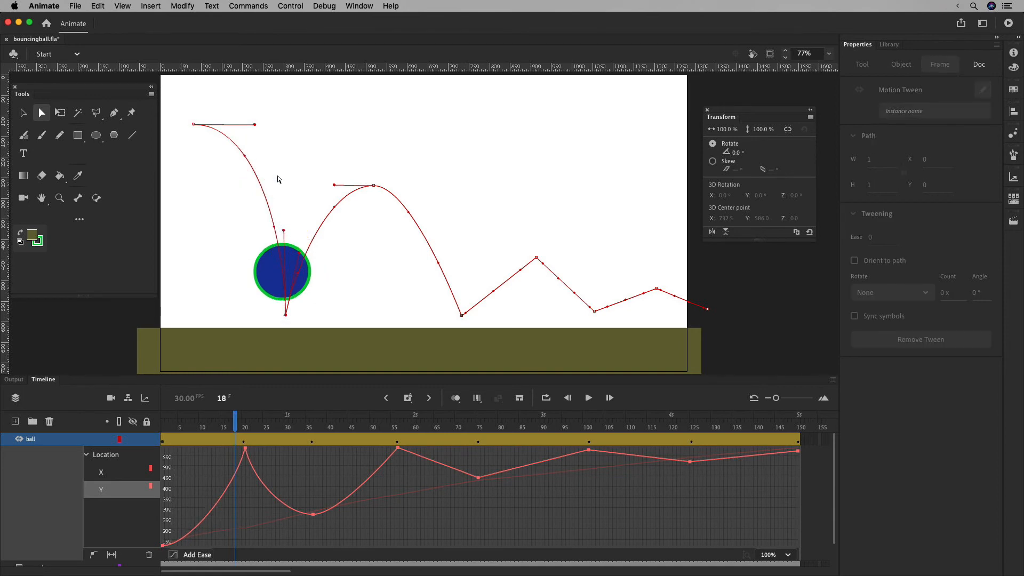
drag(255, 126, 243, 123)
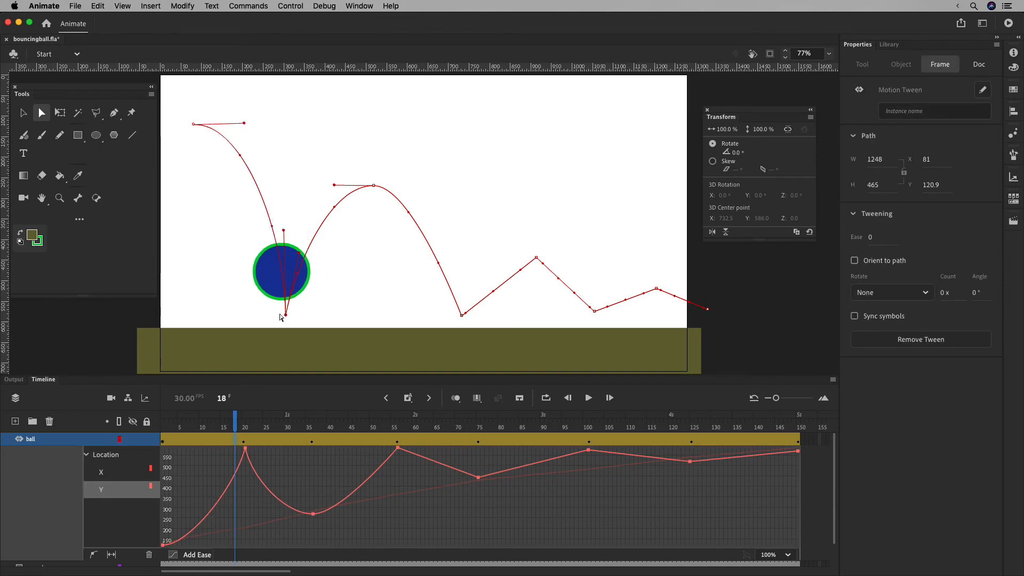
drag(300, 254, 300, 241)
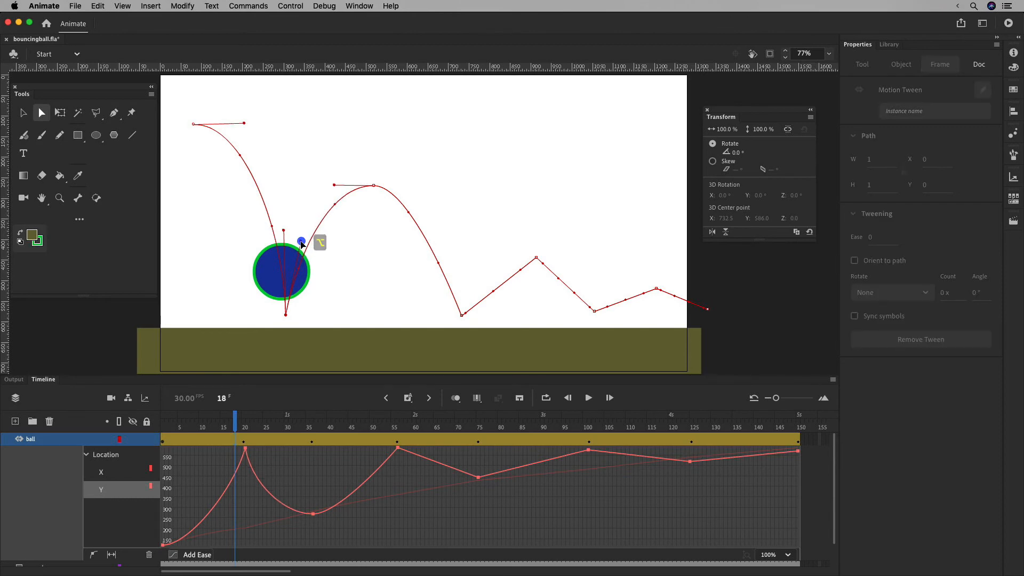
Pull direction handles out of the path's second ground contact, aligning the incoming handle with the falling arc
click(374, 185)
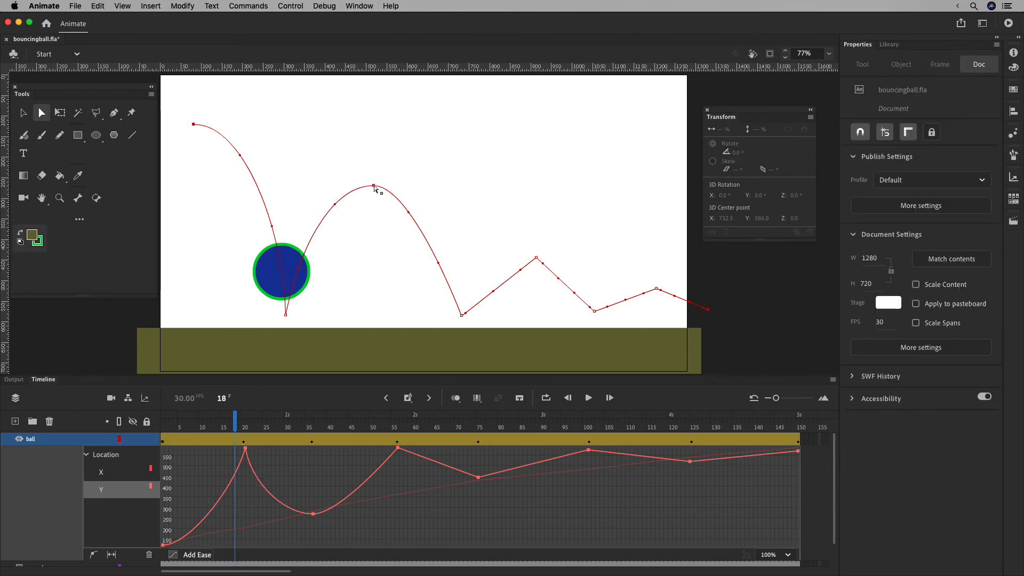
click(375, 186)
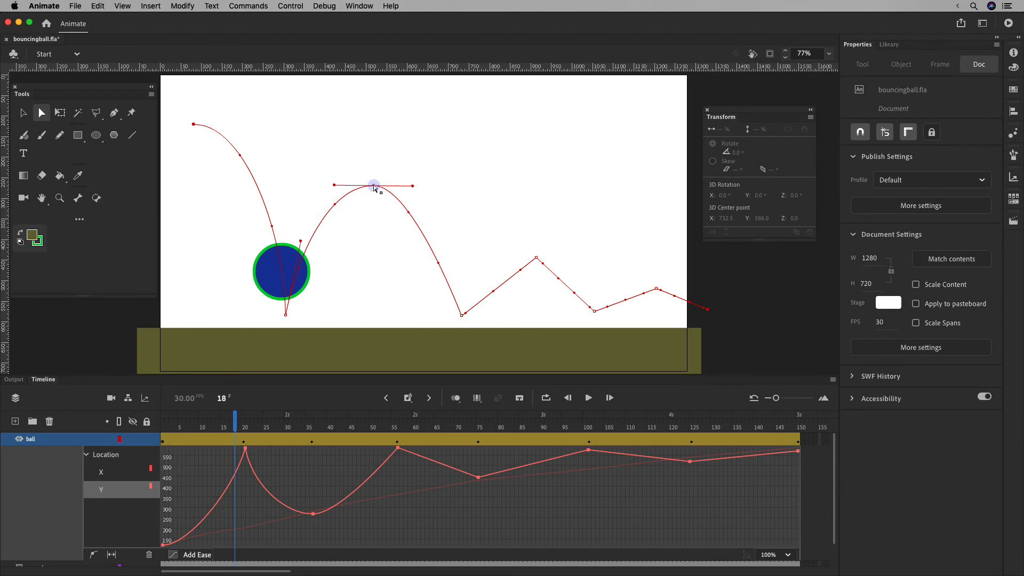
click(462, 317)
drag(460, 317, 446, 282)
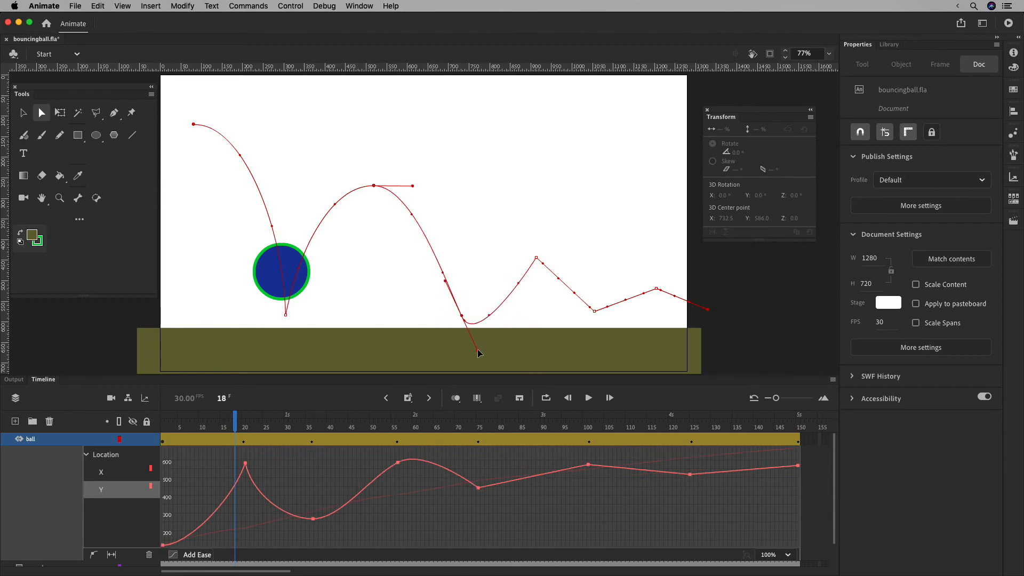
drag(479, 350, 496, 307)
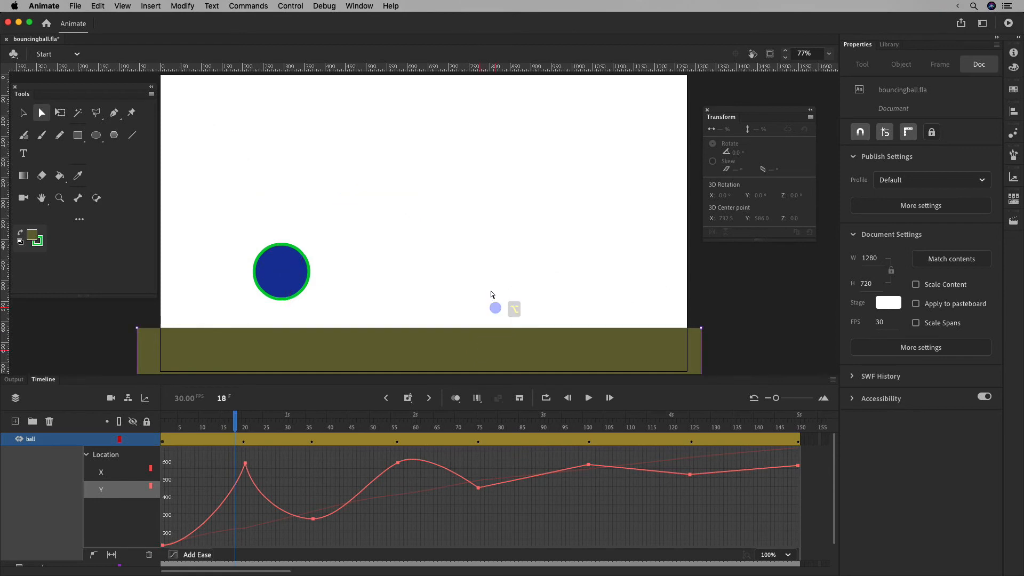
key(super+z)
key(super+z)
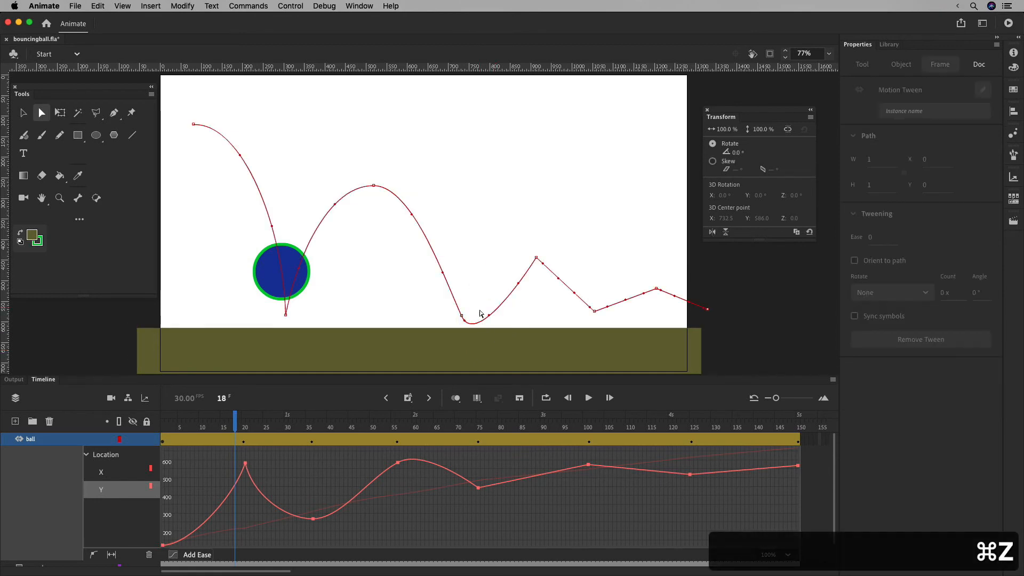
Split the handles at the path's second ground contact and swing the outgoing one upward to form a sharp bounce corner
click(465, 323)
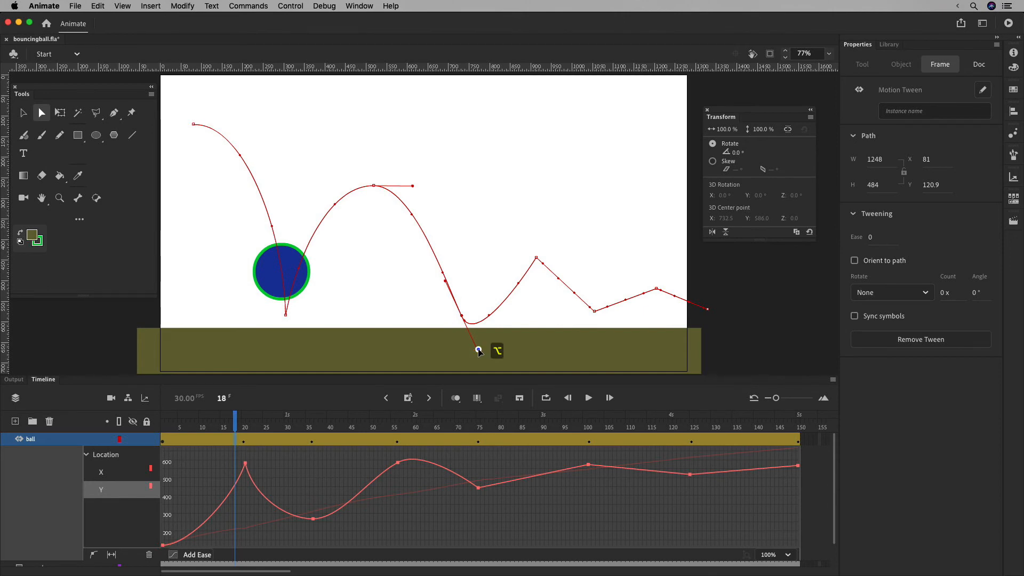
drag(479, 352, 452, 271)
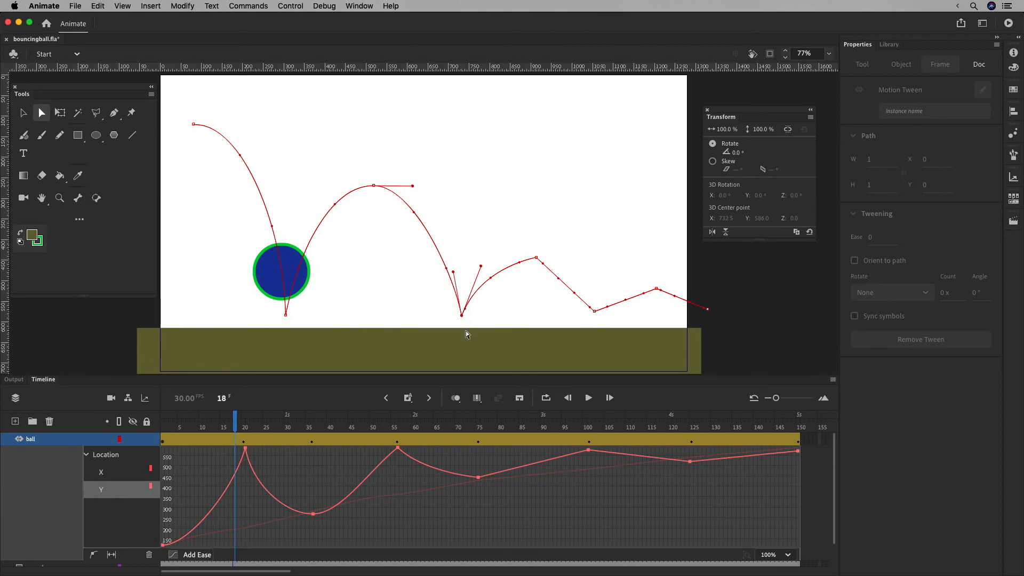
Round the motion path's second rebound peak by pulling out near-level handles on both sides
click(537, 260)
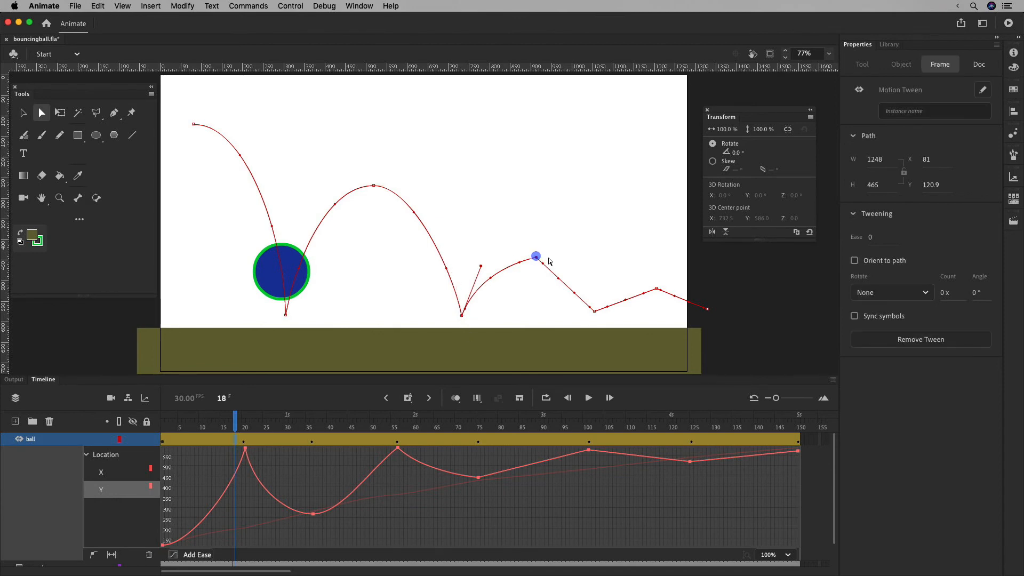
alt+click(537, 258)
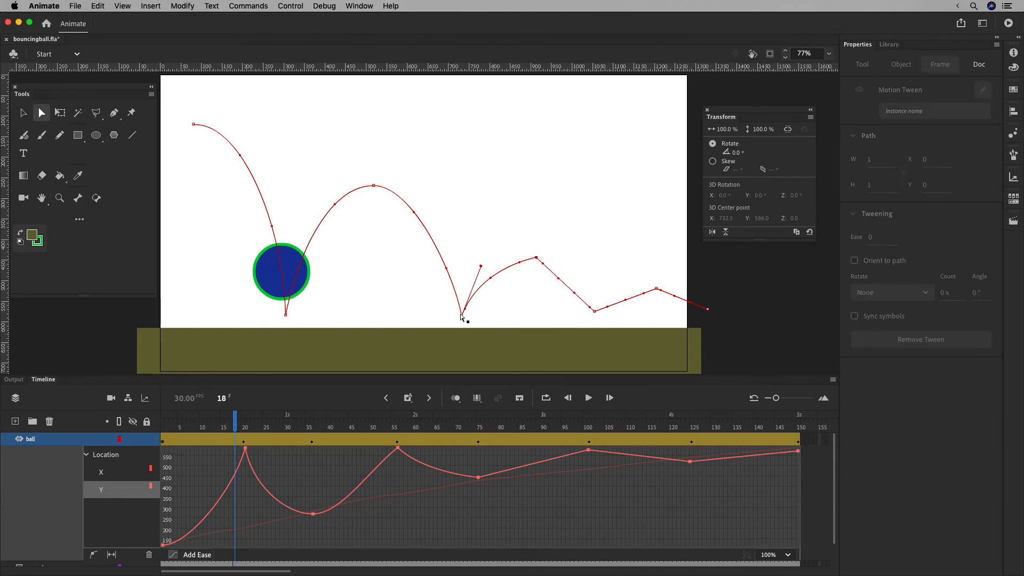
alt+click(461, 315)
alt+click(538, 259)
drag(537, 259, 502, 256)
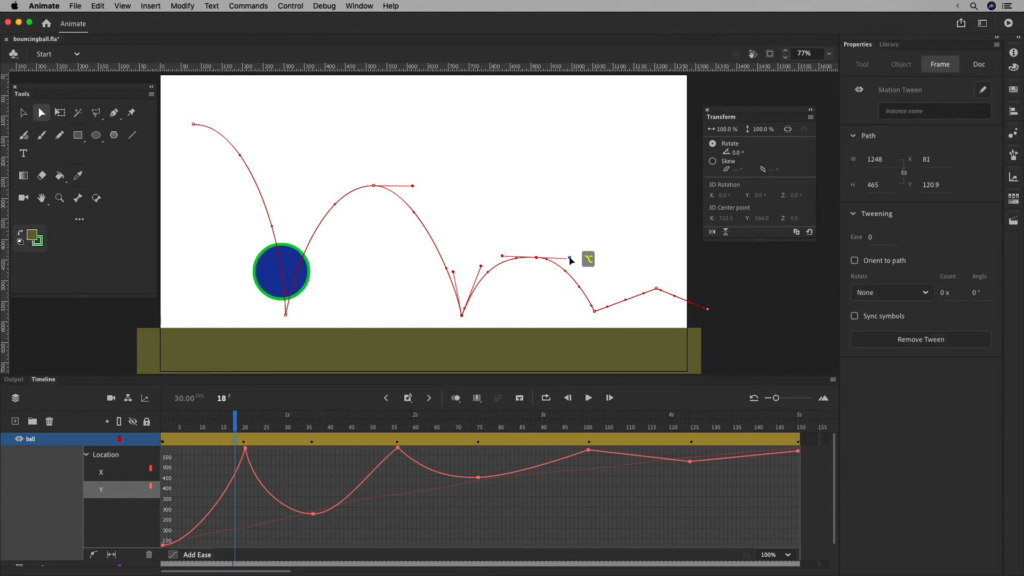
key(super+z)
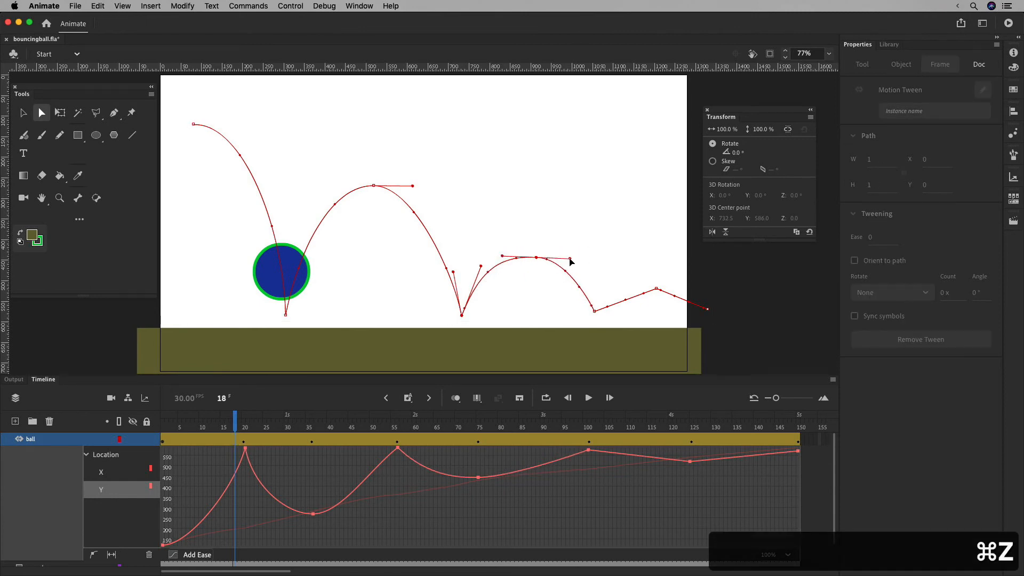
mouse_move(571, 260)
mouse_down()
mouse_move(587, 258)
mouse_move(564, 243)
mouse_up()
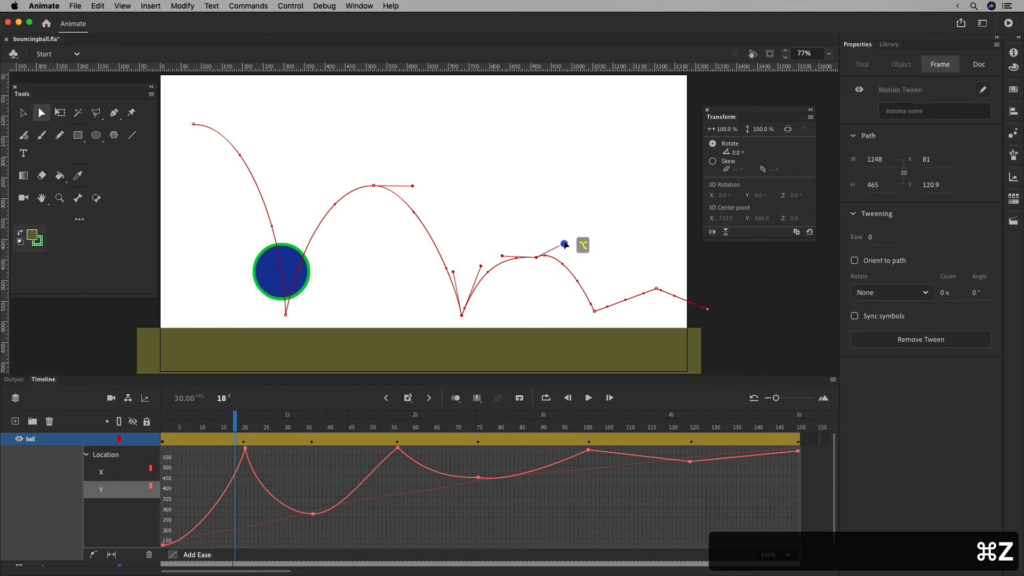
key(super+z)
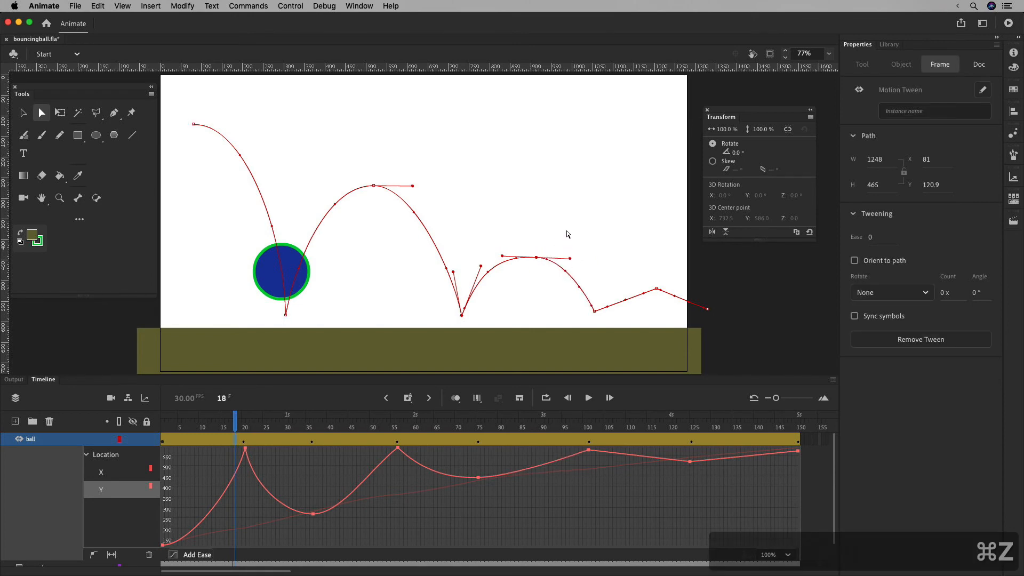
Level the second peak's outgoing path handle and pull handles from the third ground contact along the falling arc
mouse_move(570, 259)
mouse_down()
mouse_move(570, 249)
mouse_move(569, 259)
mouse_up()
click(570, 259)
click(596, 313)
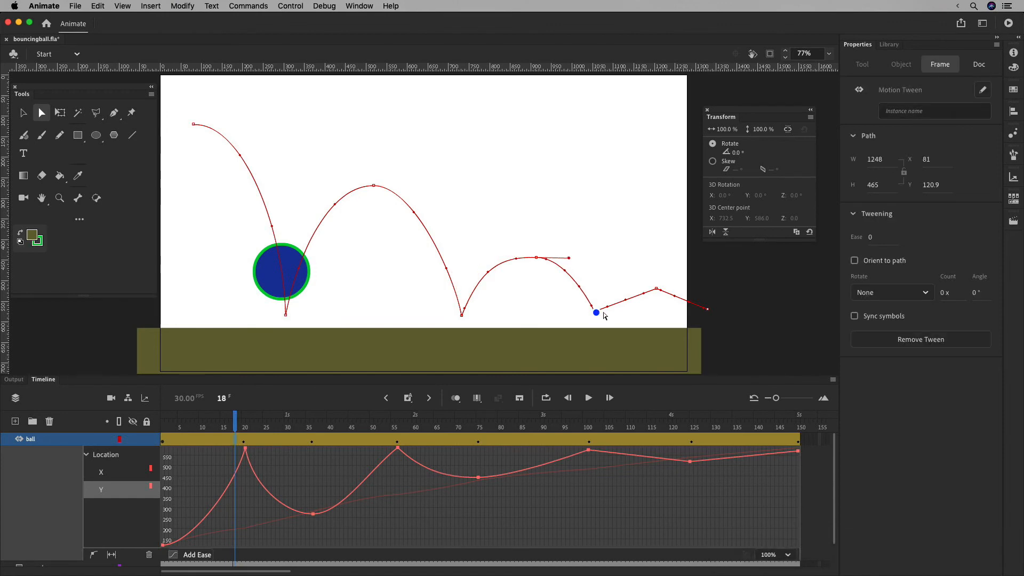
drag(595, 312, 587, 285)
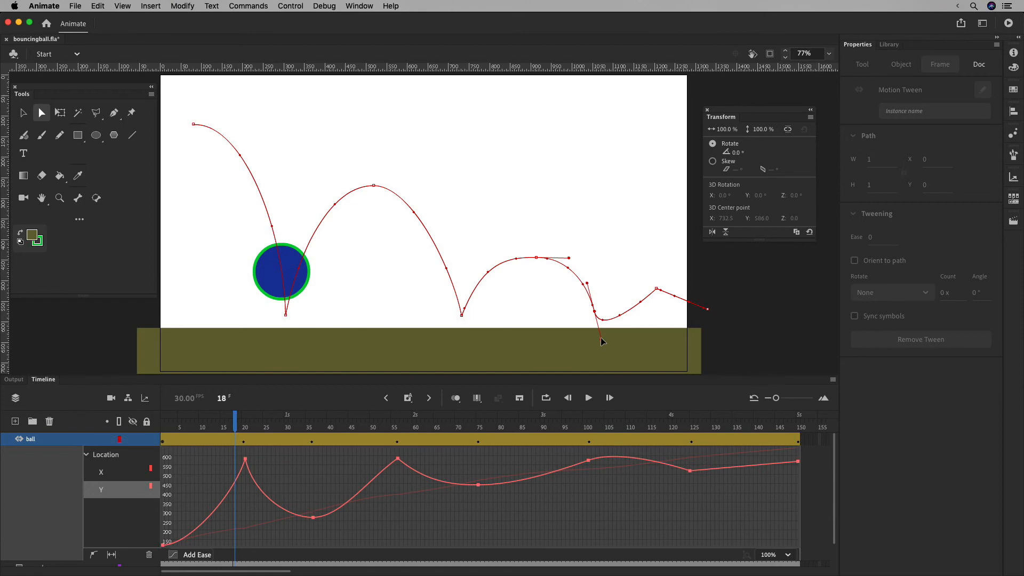
Make the third ground contact a sharp corner, round the last rebound's peak, and curve the path into its end point
click(613, 326)
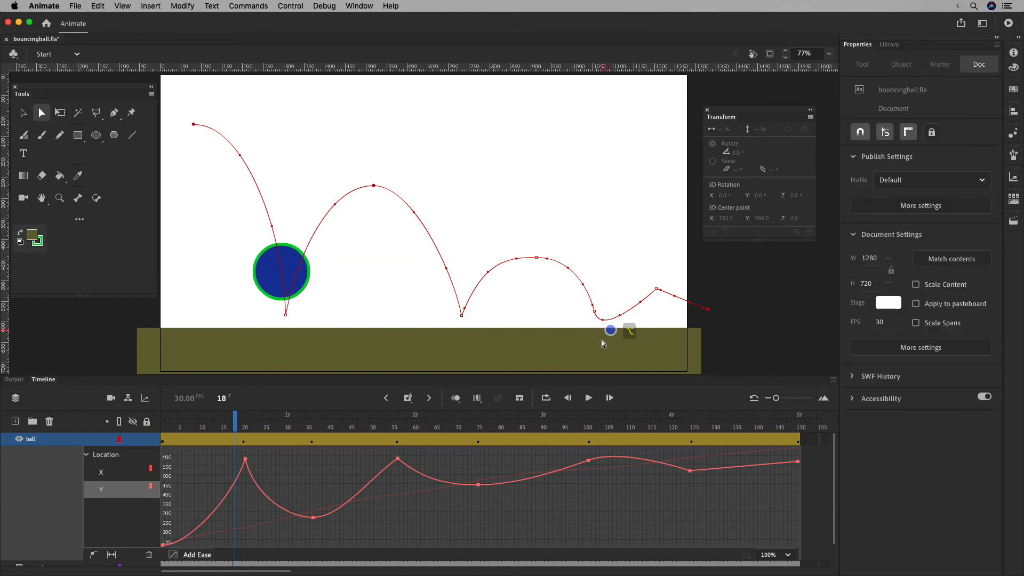
click(594, 312)
drag(603, 341, 703, 296)
click(657, 288)
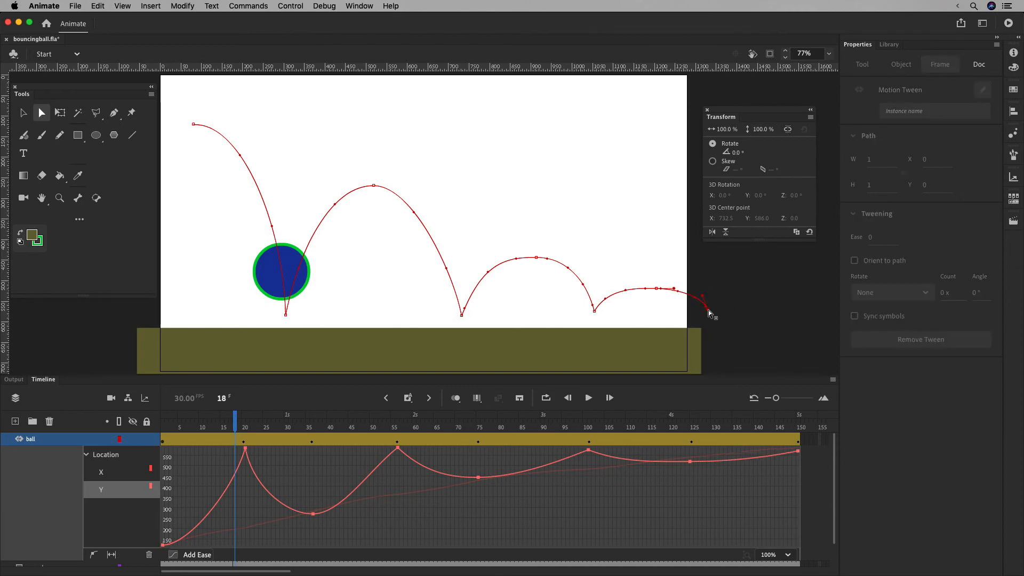
alt+click(708, 310)
drag(708, 311, 614, 293)
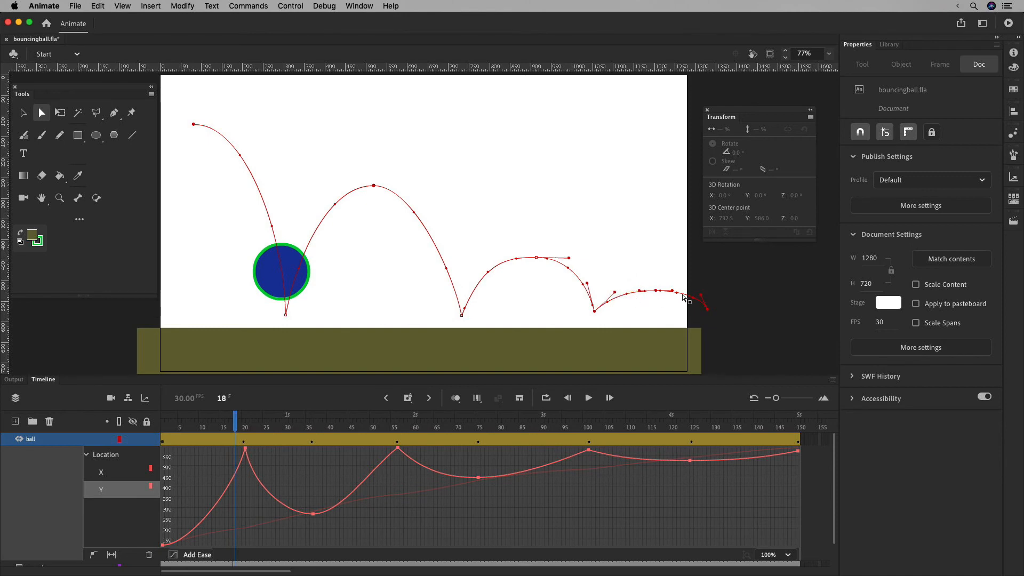
Fine-tune the last rebound's arc by adjusting the third ground contact's outgoing handle and the end point's incoming handle
alt+click(619, 292)
click(594, 313)
drag(618, 293, 619, 294)
click(708, 309)
drag(700, 296, 697, 300)
Shorten the second rebound peak's handles and shift the peak slightly back, then play the animation to check the motion
click(536, 258)
mouse_move(570, 261)
mouse_down()
mouse_move(506, 260)
mouse_move(532, 259)
mouse_up()
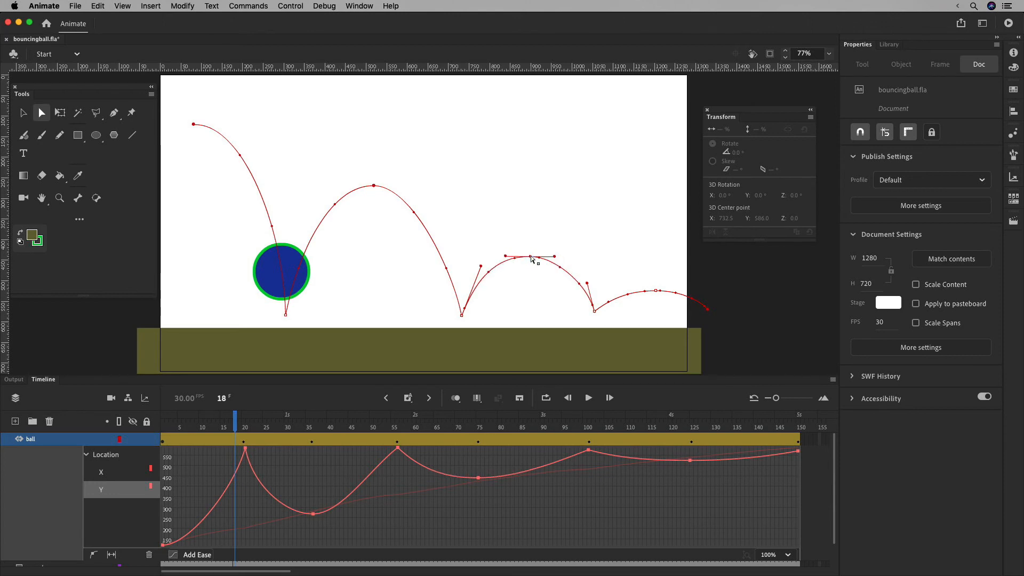
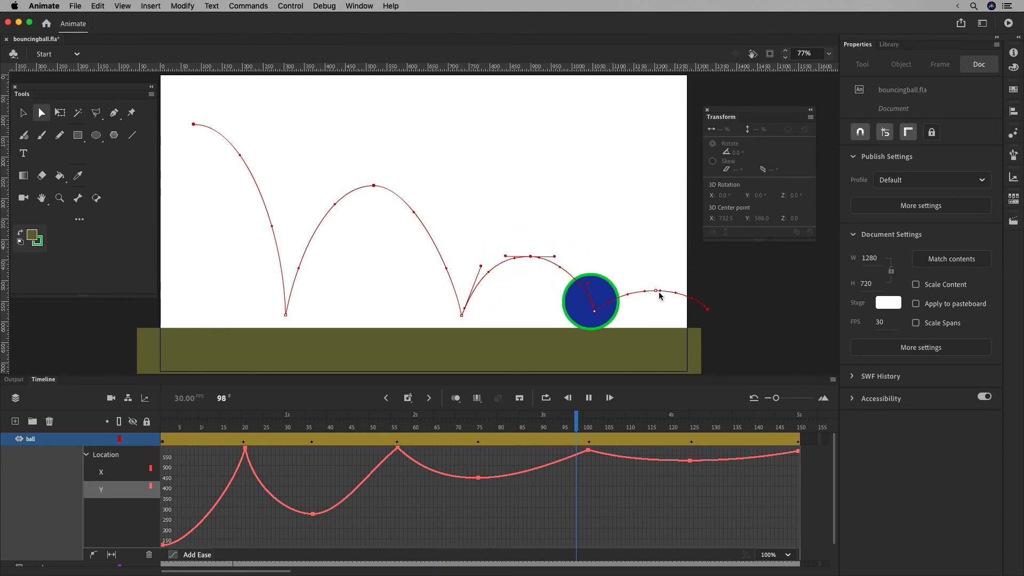
click(588, 399)
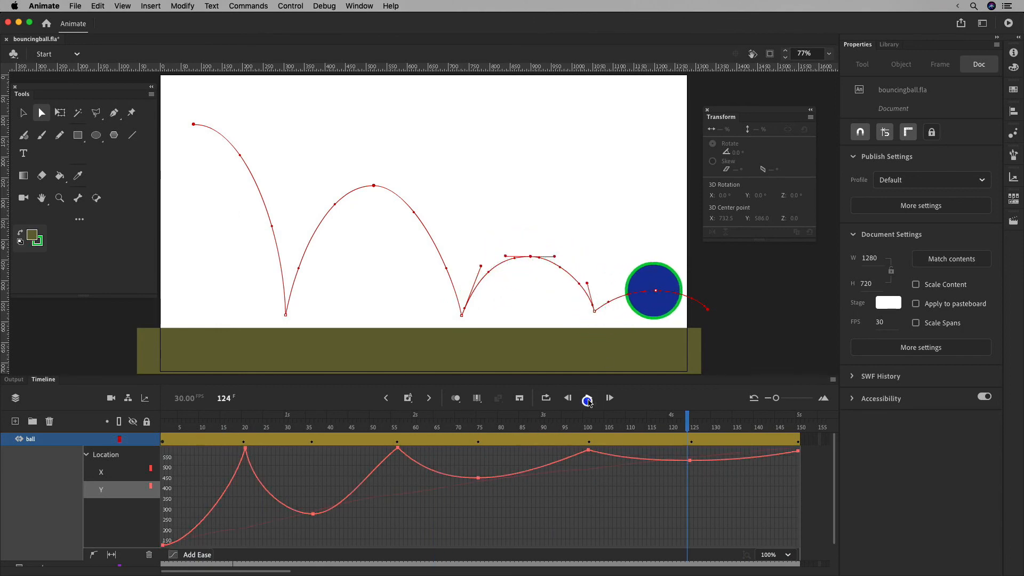
Adjust the Y curve's handles at the third ground contact and compare the ball's position at the second and third contacts
click(587, 450)
drag(552, 464, 615, 459)
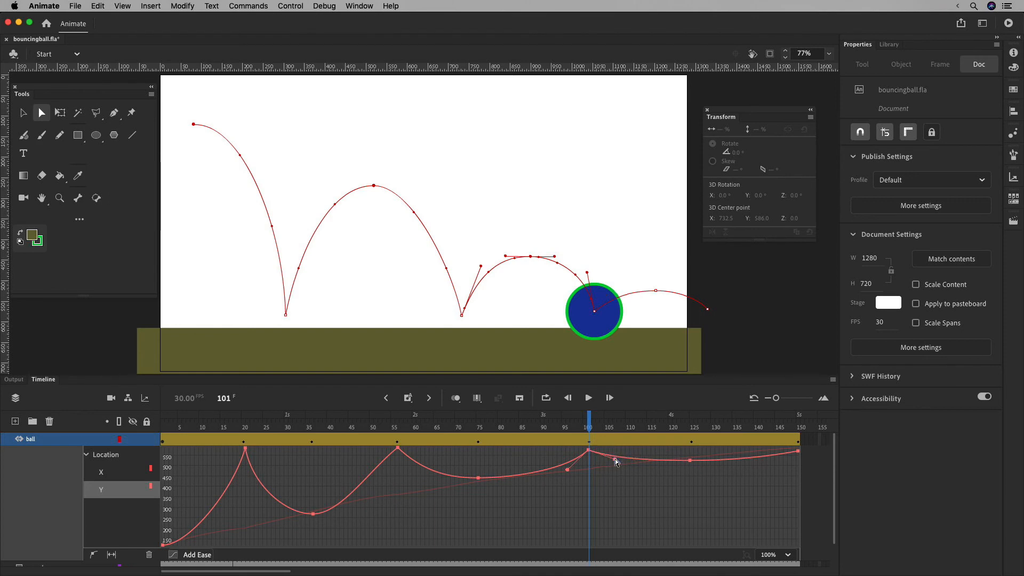
drag(390, 425, 397, 424)
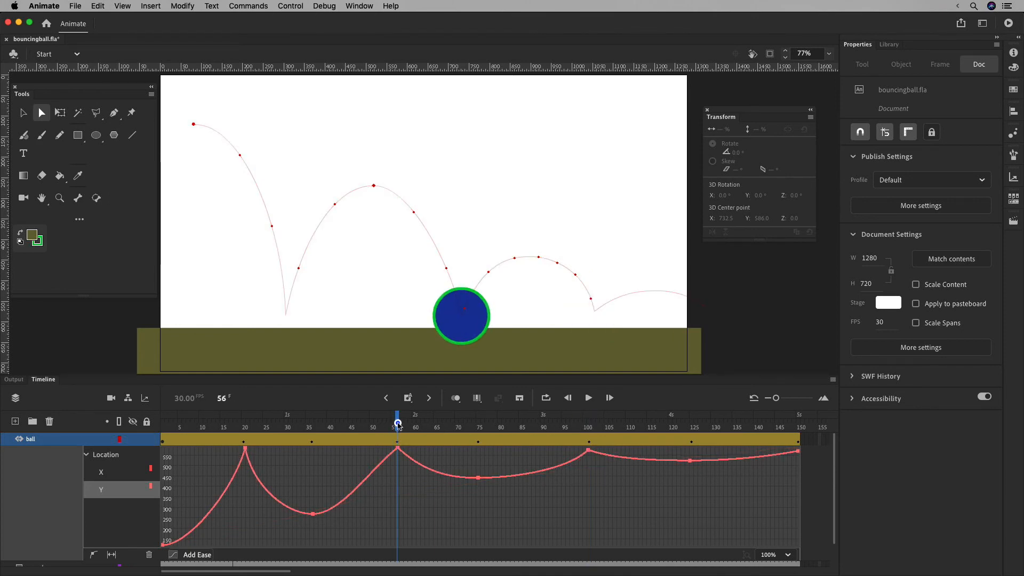
click(589, 441)
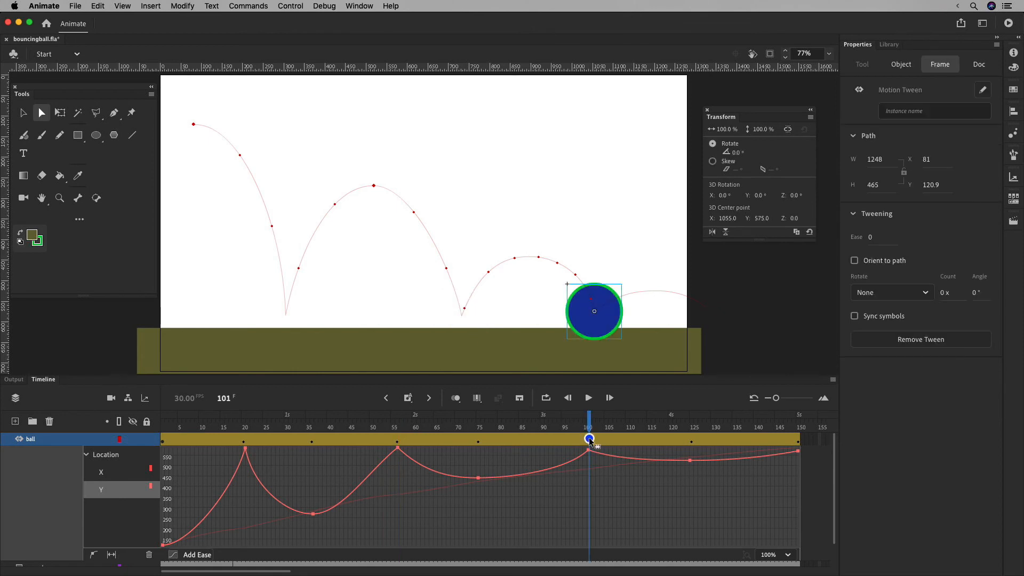
Retime the second rebound's peak to frame 80 and the second ground contact to frame 60, reshaping the contact's Y-curve handles
click(476, 442)
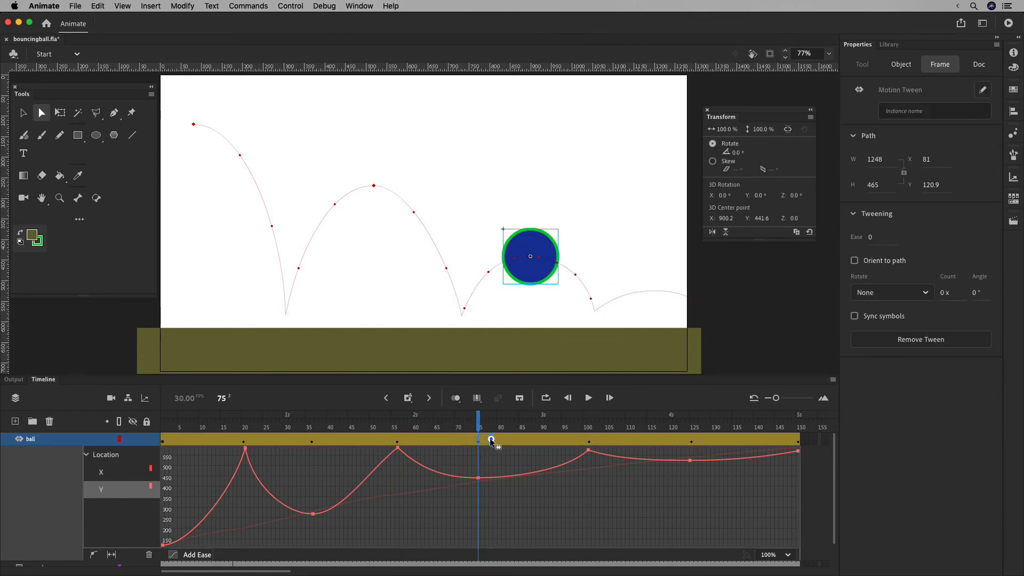
drag(498, 441, 499, 440)
click(397, 440)
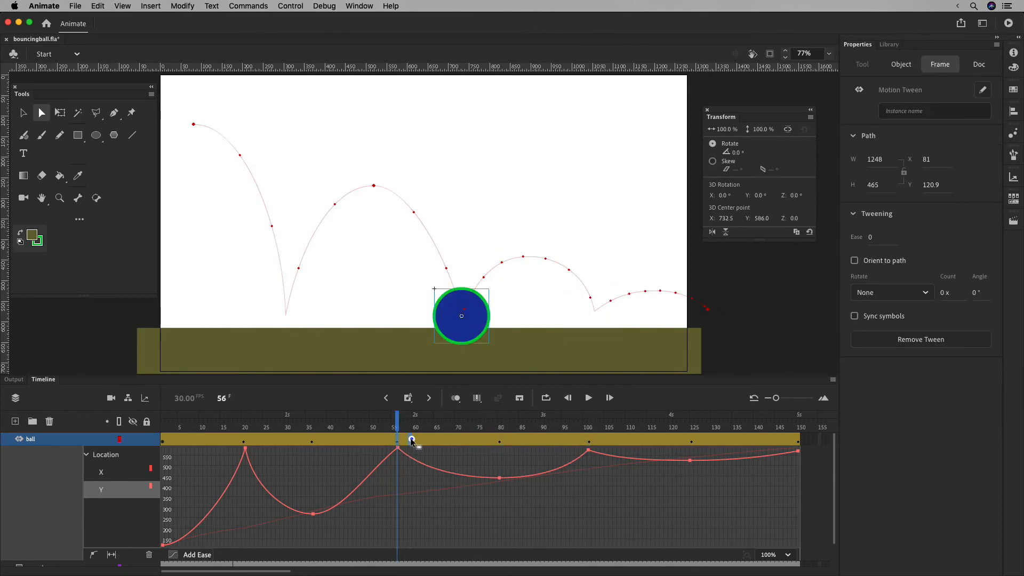
drag(412, 441, 437, 475)
click(414, 448)
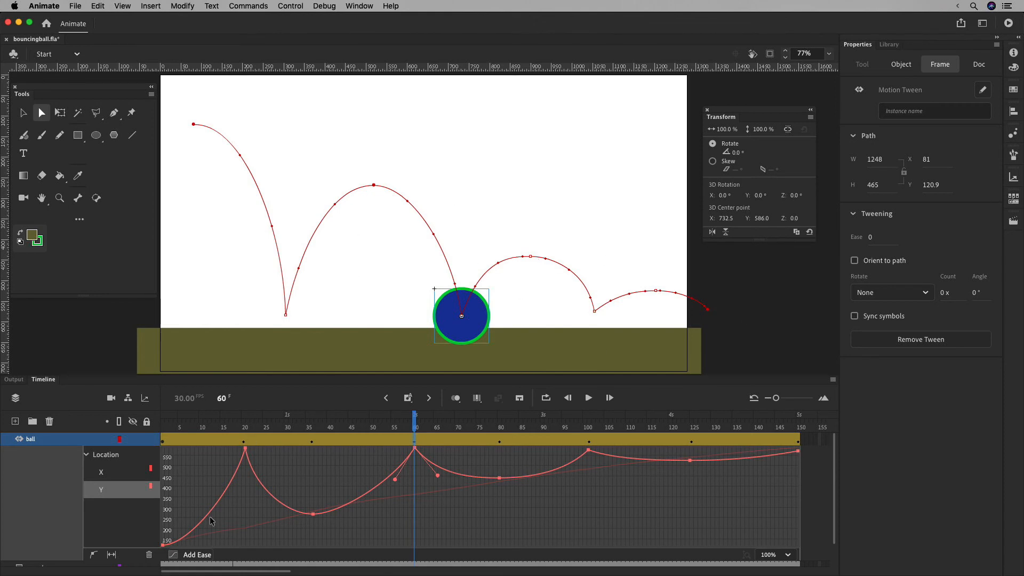
Play the animation from the first frame to check the rebound timing
drag(436, 429, 162, 430)
click(588, 398)
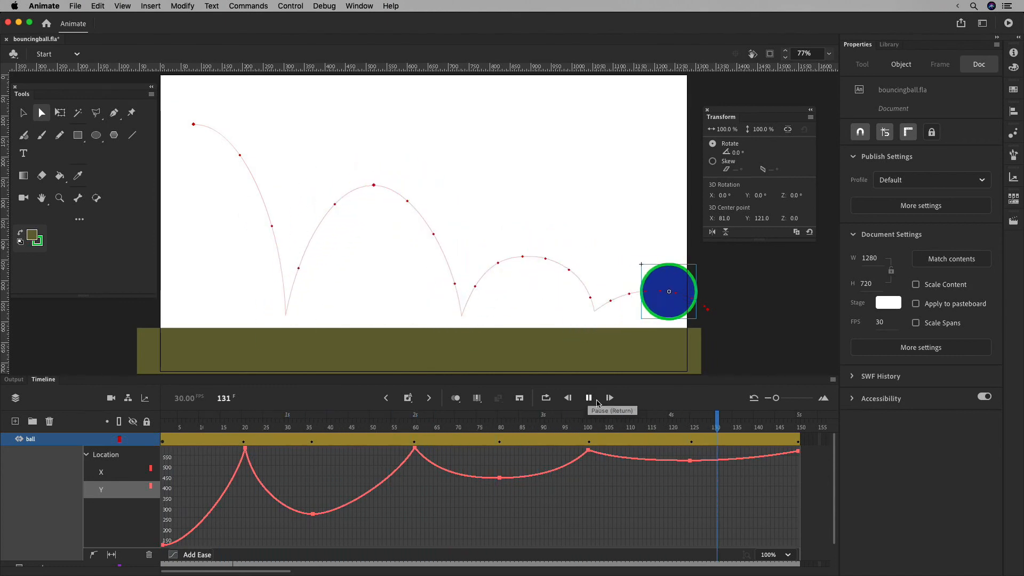
click(590, 399)
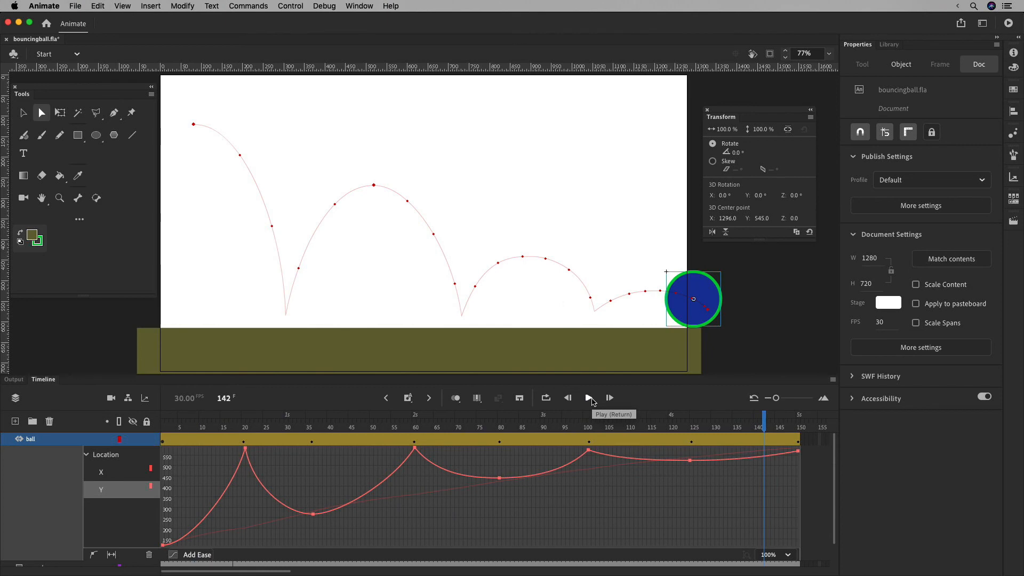
Move the second ground contact's keyframe to frame 55 and the second rebound peak's keyframe to frame 75
click(415, 440)
drag(409, 441, 393, 439)
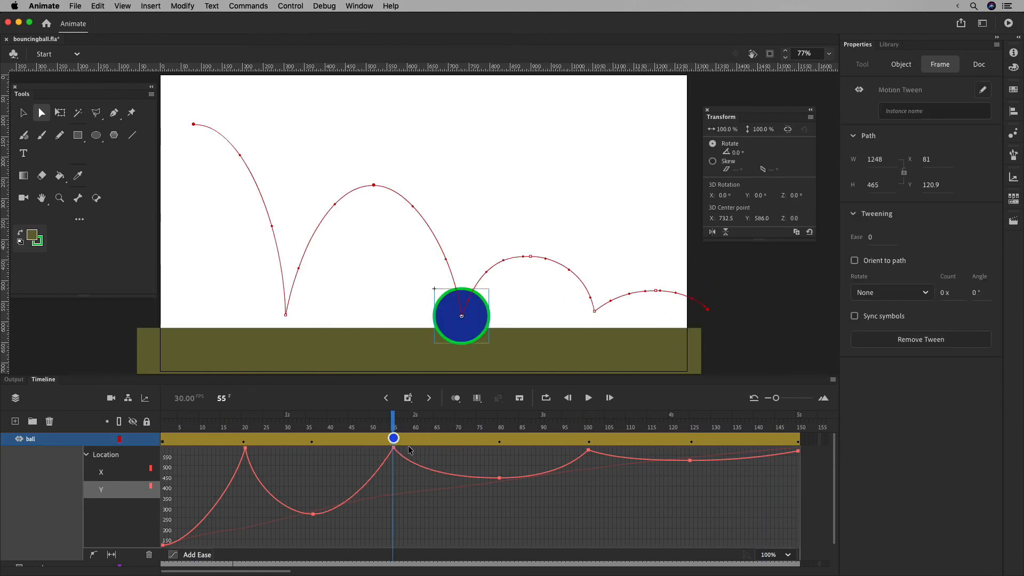
click(501, 439)
drag(477, 441, 477, 440)
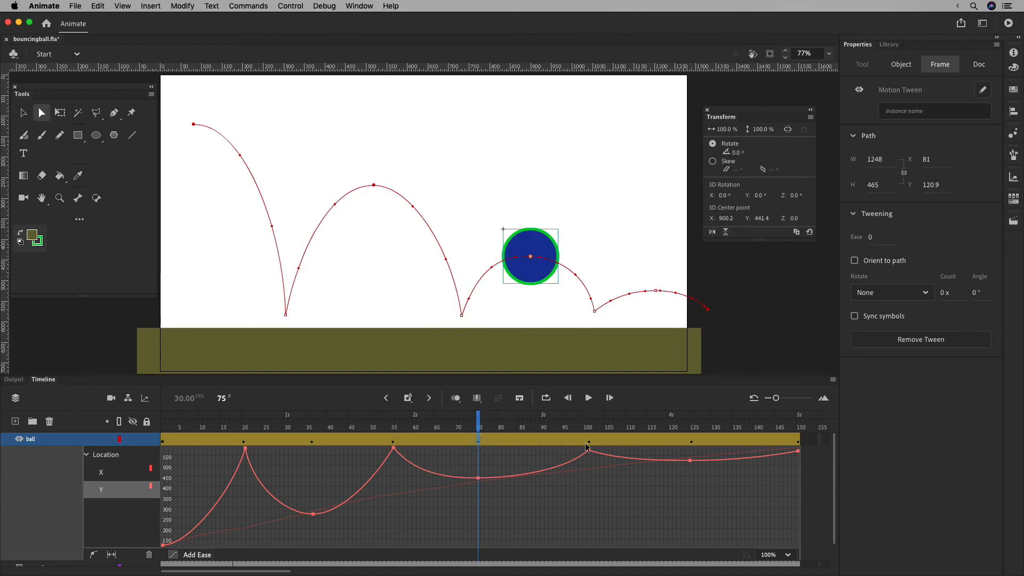
Move the third ground contact's keyframe to frame 90 and the second rebound peak's keyframe to frame 73
click(589, 446)
drag(545, 437, 544, 438)
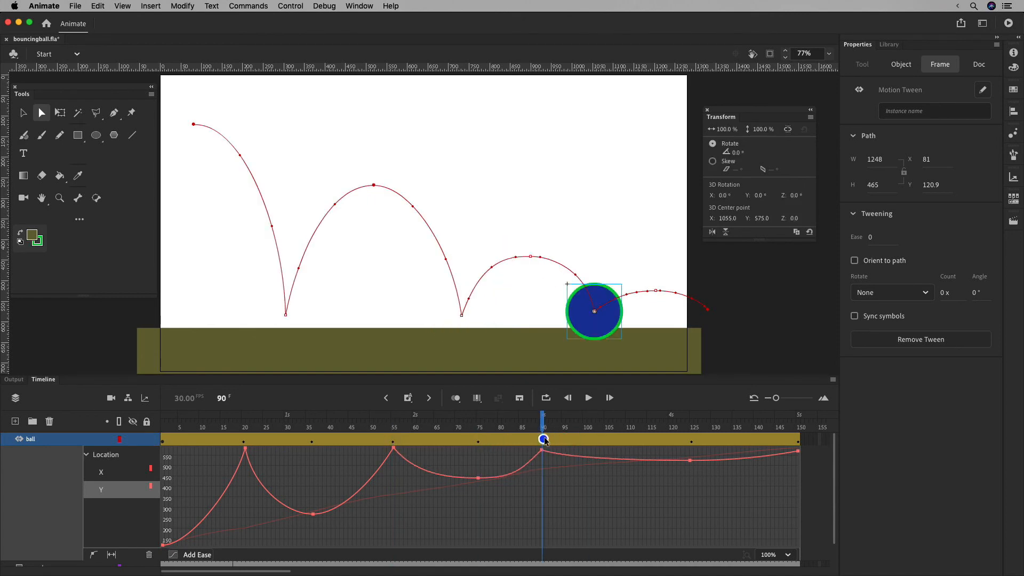
click(478, 440)
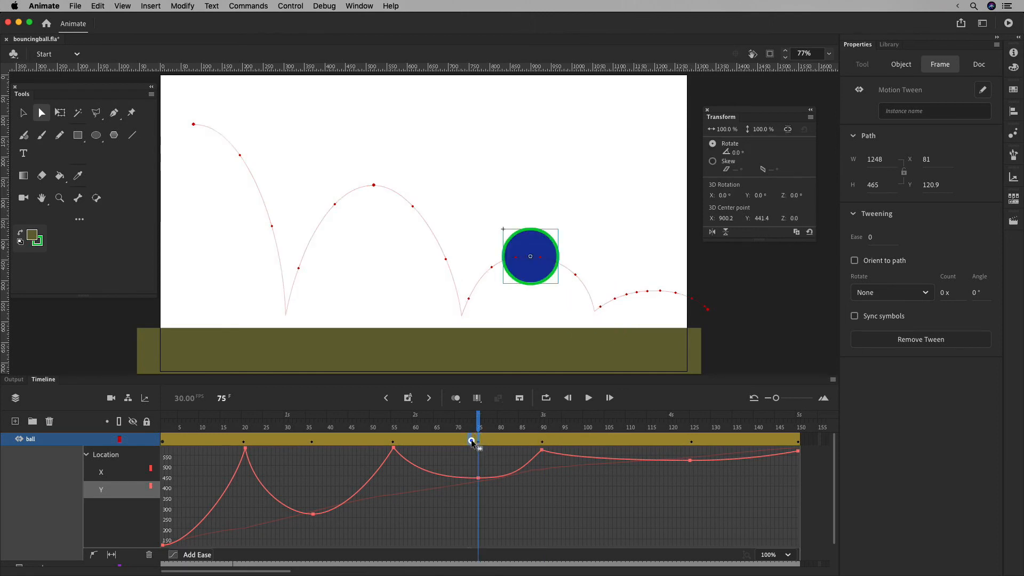
drag(472, 441, 472, 442)
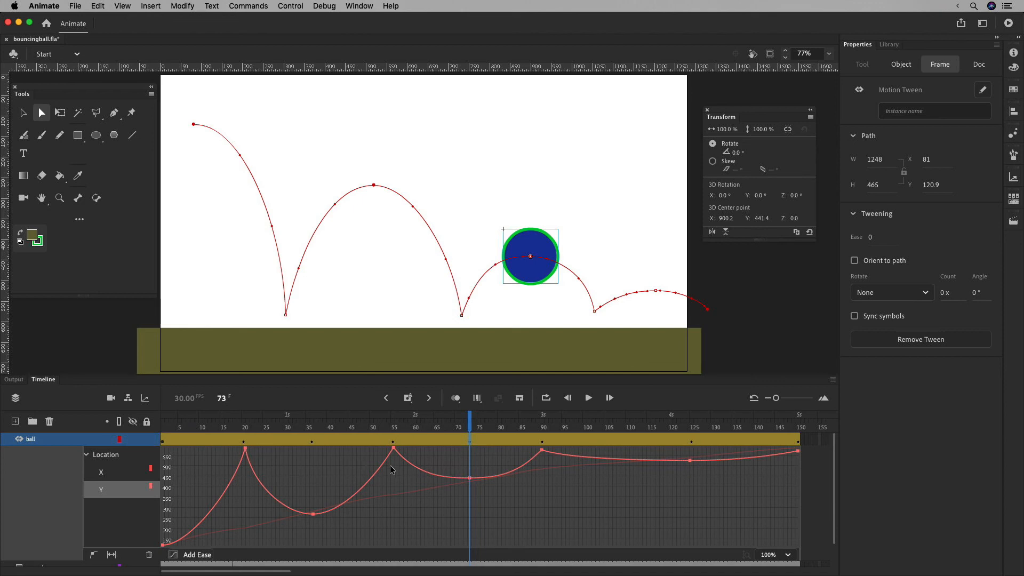
Move the last rebound's peak to frame 112 and the end keyframe to frame 131, then play the animation from the start
click(541, 442)
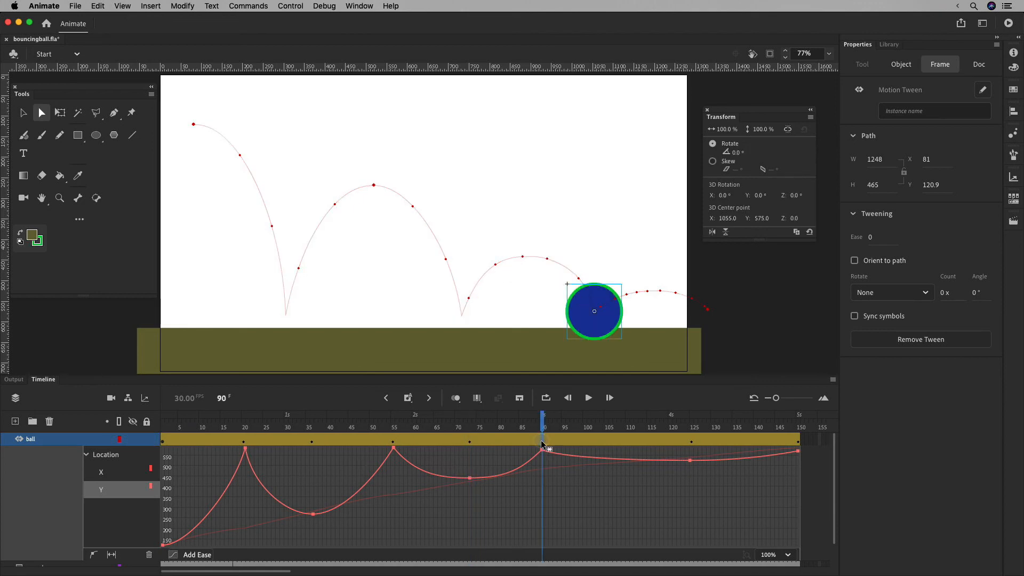
drag(690, 442, 638, 441)
drag(794, 441, 163, 423)
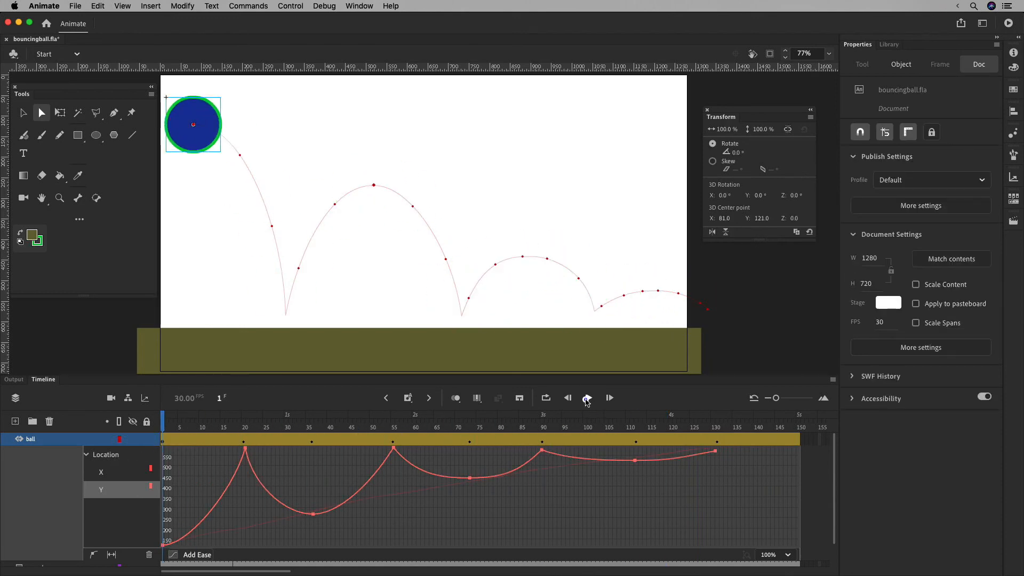
click(588, 399)
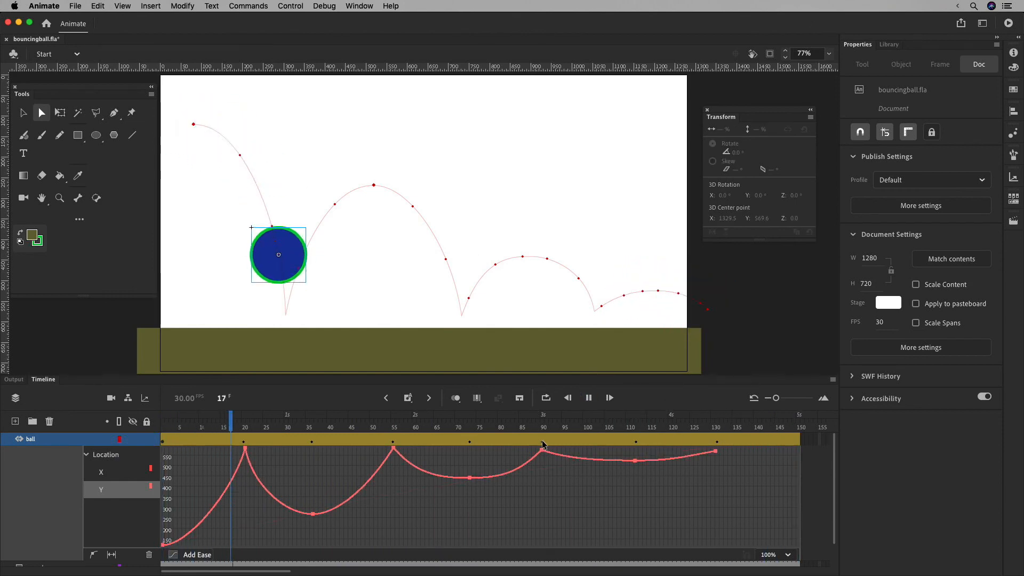
click(588, 397)
Tighten the second rebound by moving its peak to frame 71 and the third ground contact to frame 86
click(542, 441)
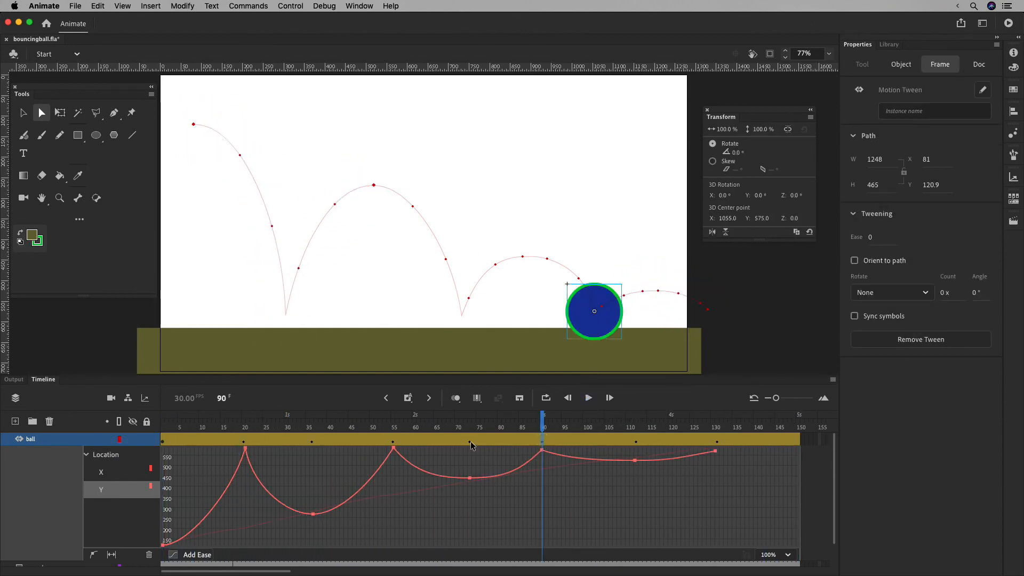
click(470, 442)
drag(462, 441, 462, 441)
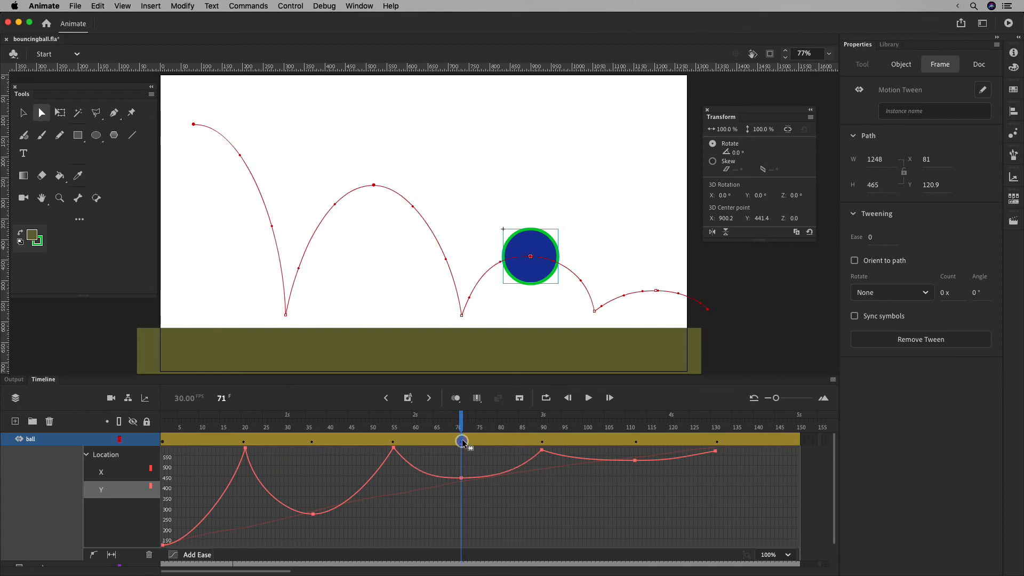
click(542, 441)
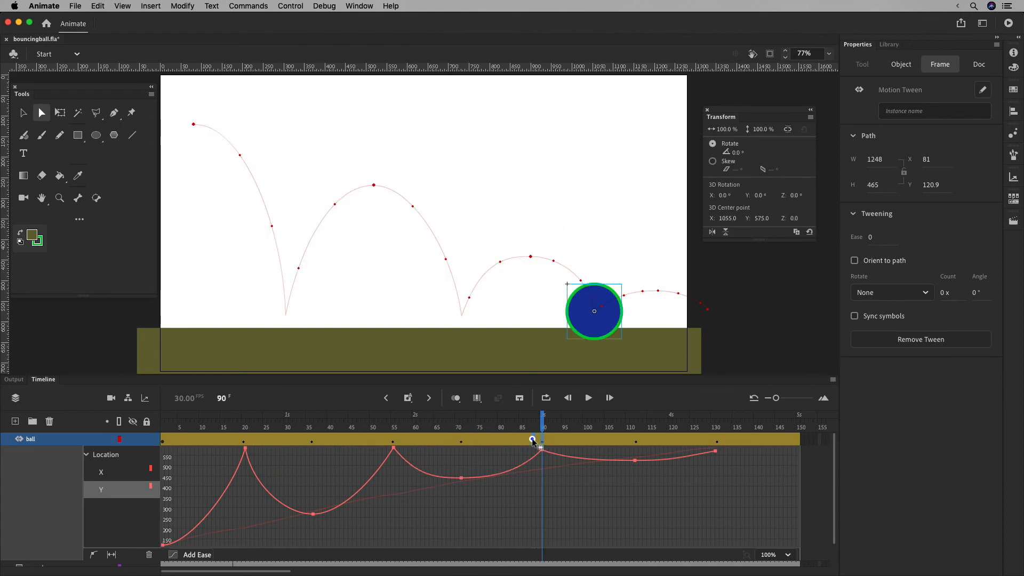
drag(530, 442, 525, 442)
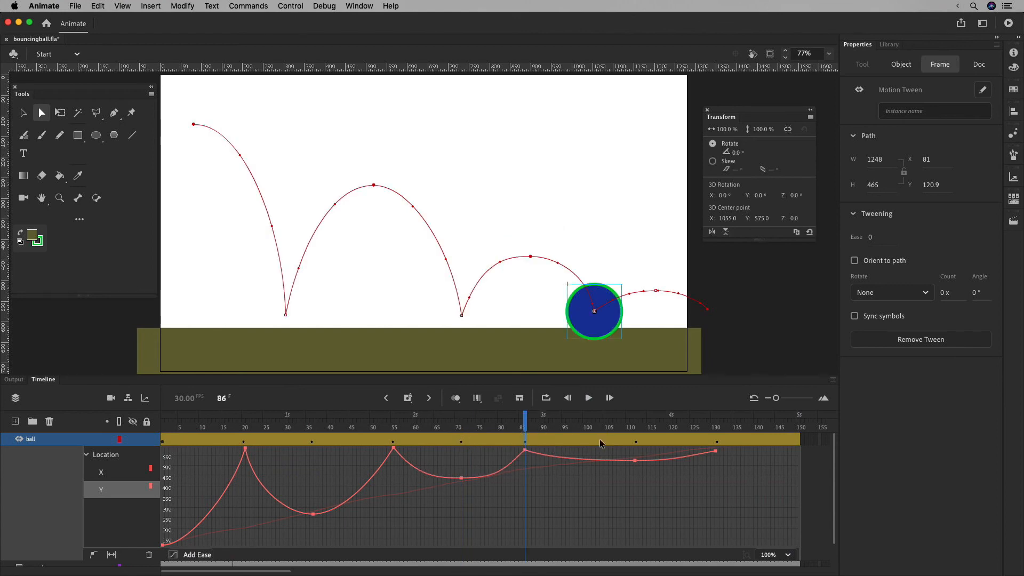
Reshape the Y curve's fall into the third ground contact by adjusting that point's incoming handle independently
click(459, 442)
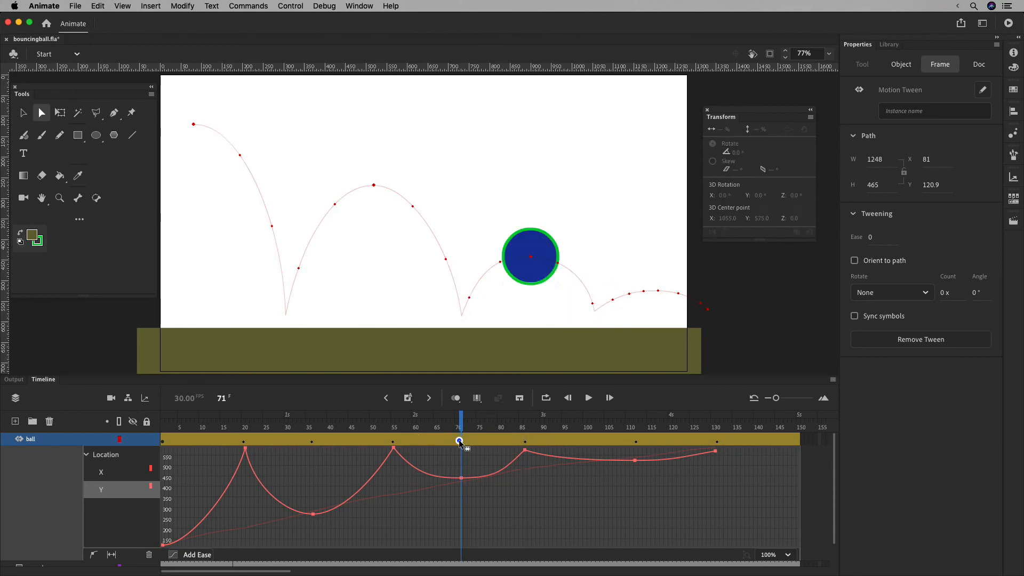
click(525, 442)
click(397, 434)
click(525, 449)
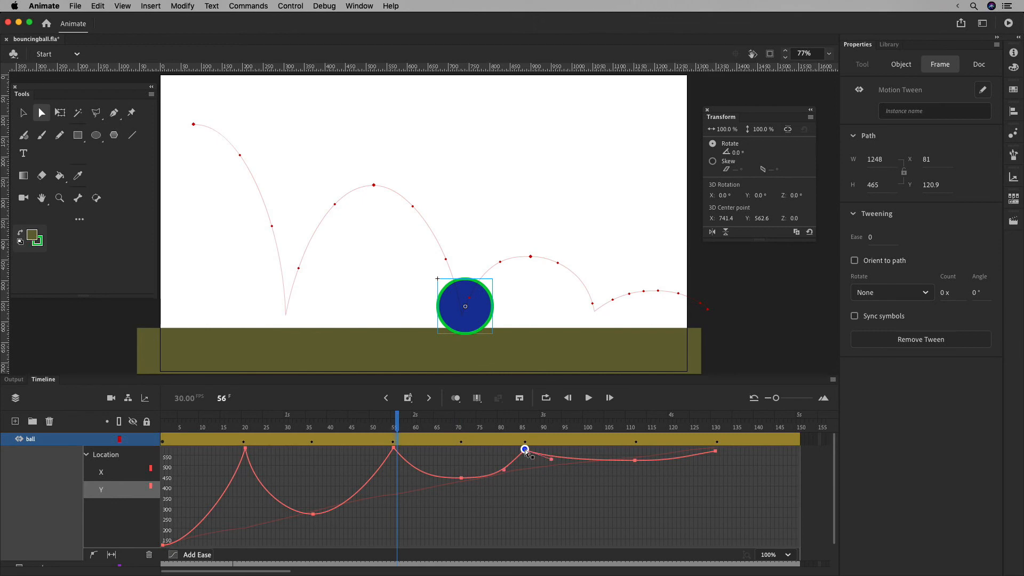
drag(504, 470, 514, 467)
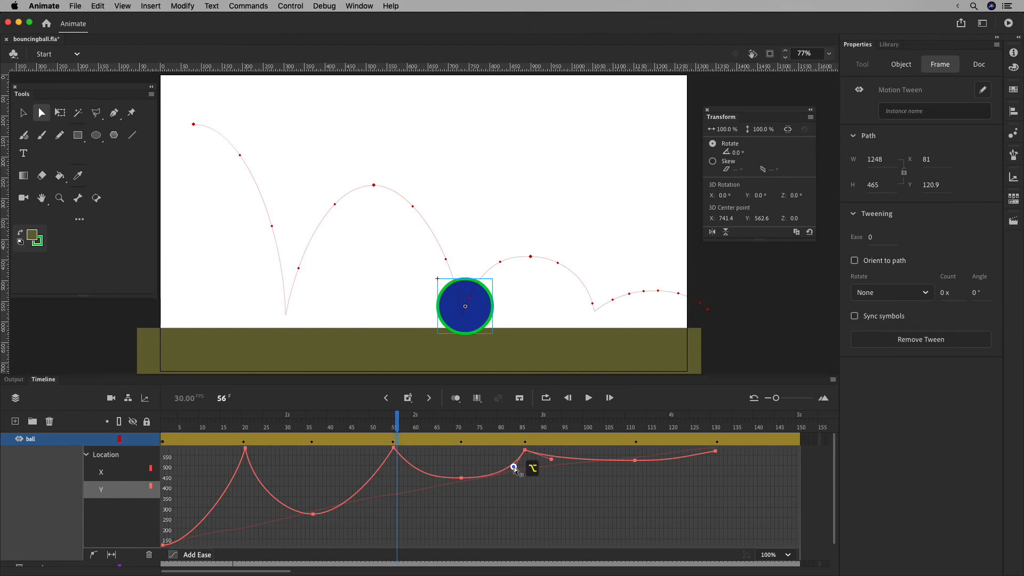
click(530, 467)
Move the last rebound's peak to frame 105 and the end keyframe to frame 122
click(636, 442)
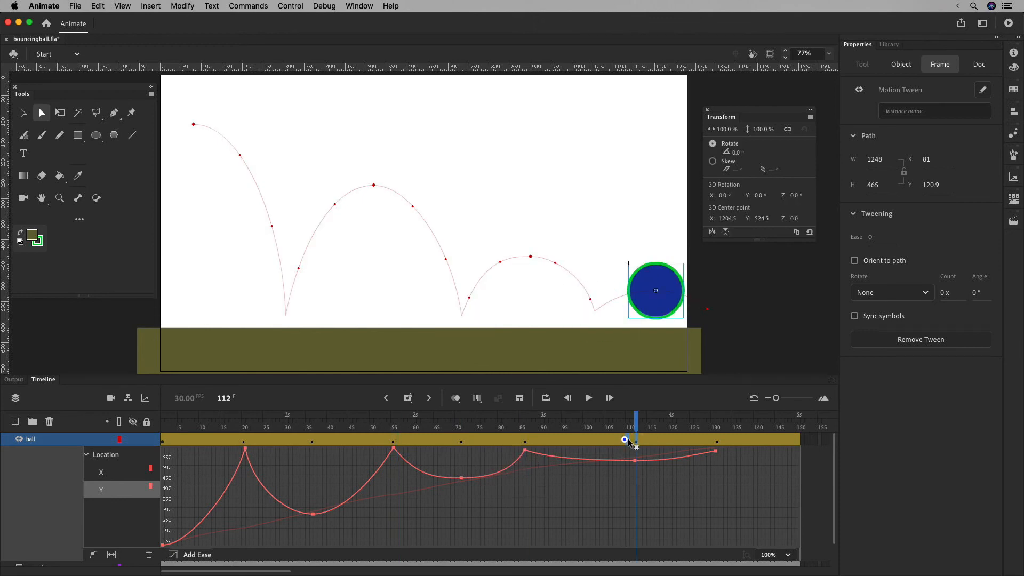
drag(628, 440, 601, 441)
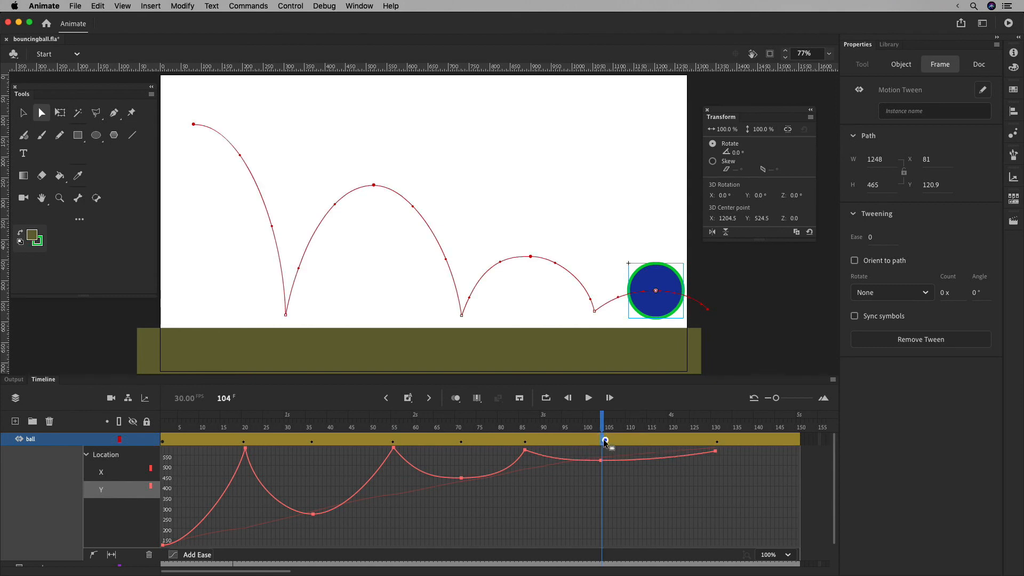
click(717, 440)
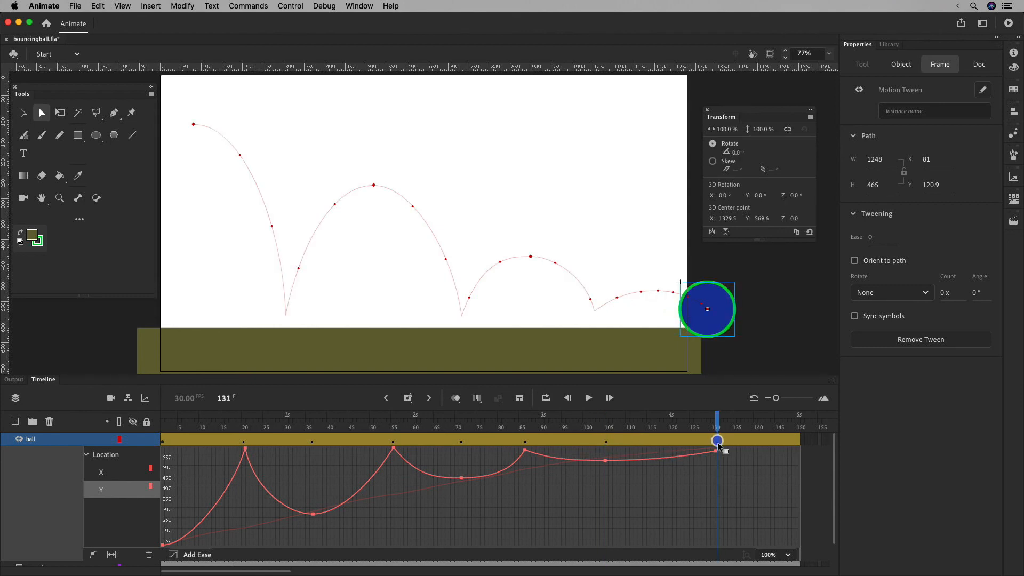
drag(719, 446, 681, 443)
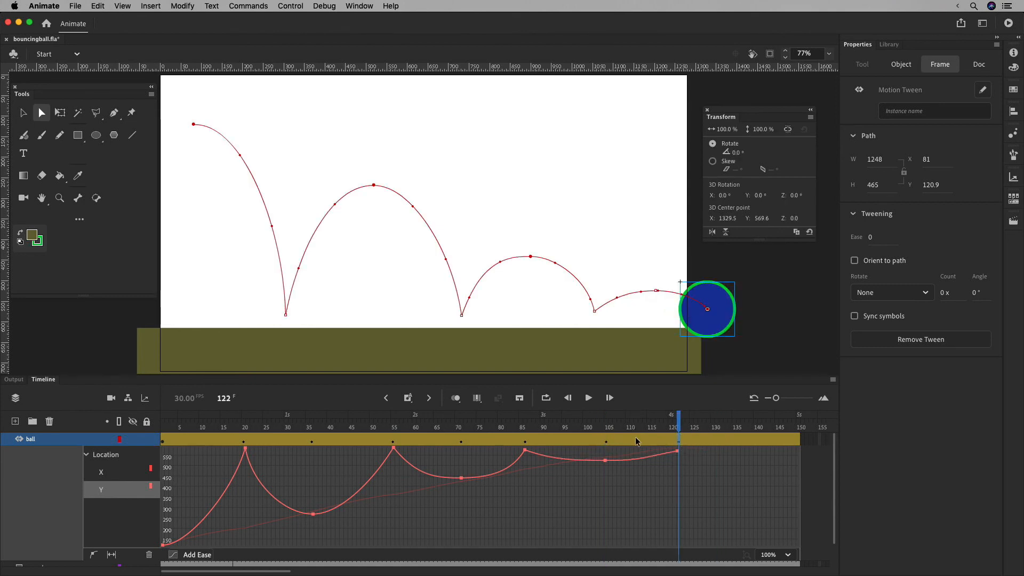
Nudge the last rebound's peak keyframe back to frame 104, keeping the ball's motion graph expanded
click(605, 443)
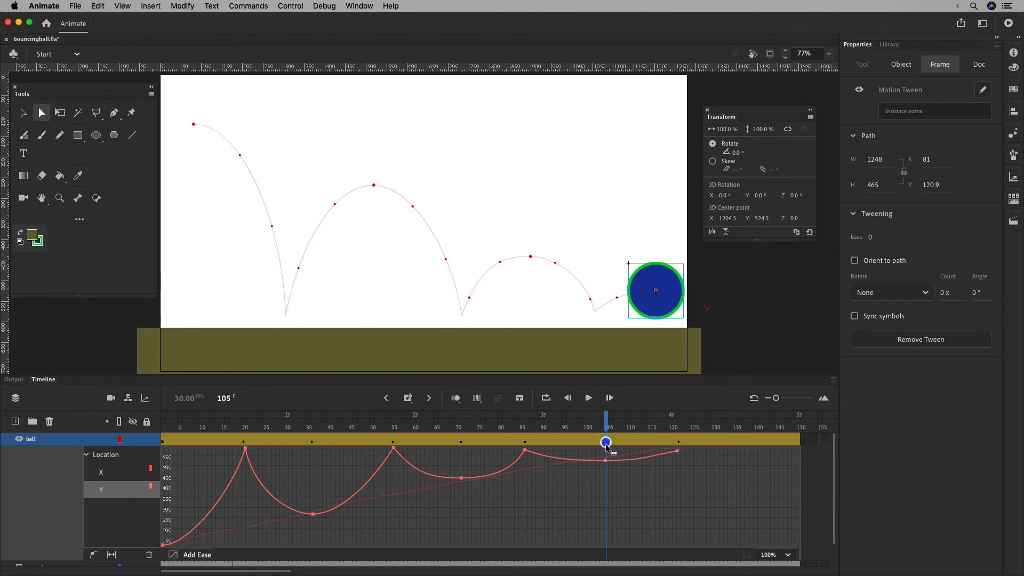
double_click(599, 441)
click(606, 440)
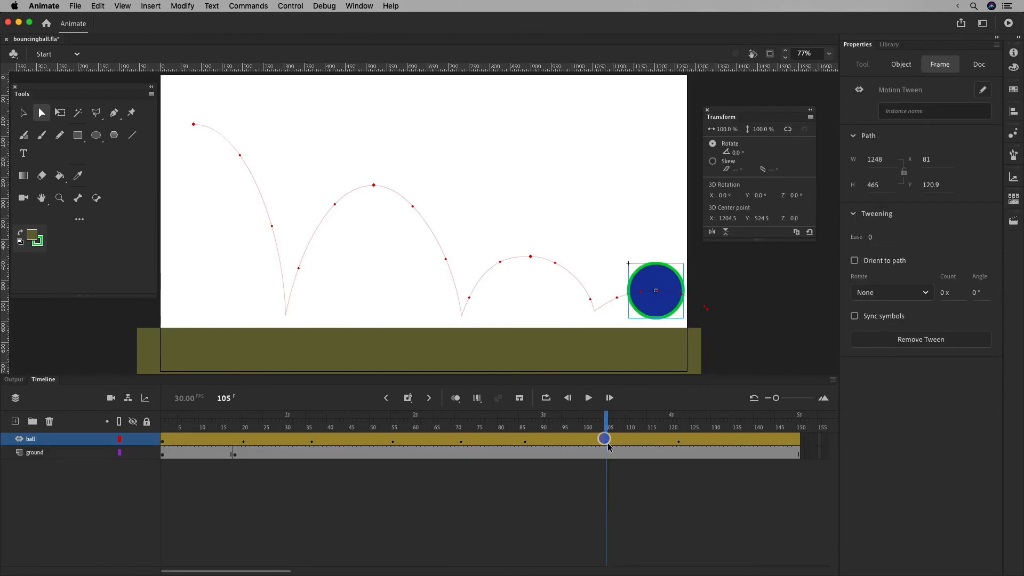
click(592, 442)
click(617, 439)
double_click(606, 440)
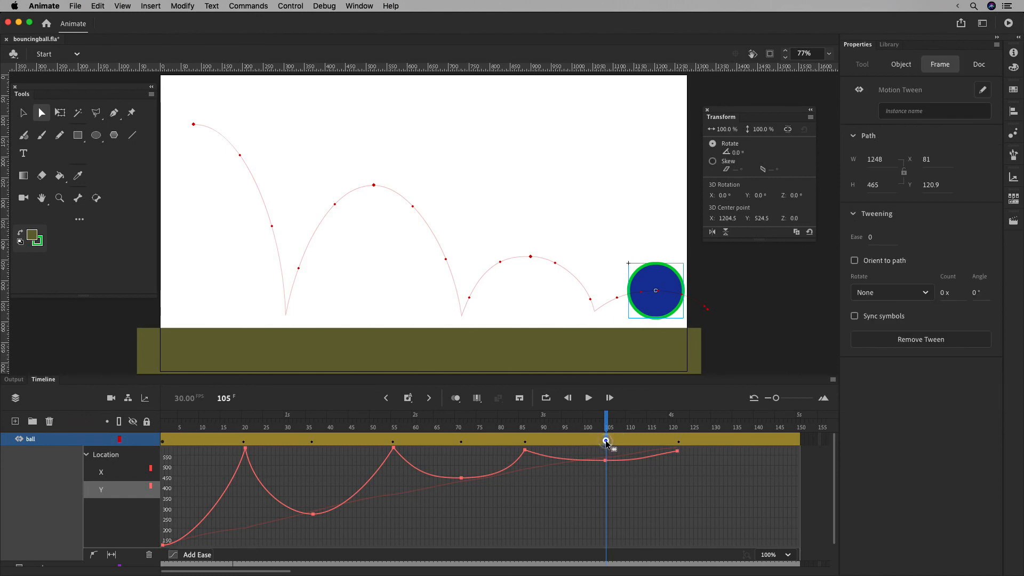
Compare the third ground contact, last peak and end keyframes, then play the animation from the start to check the timing
click(678, 442)
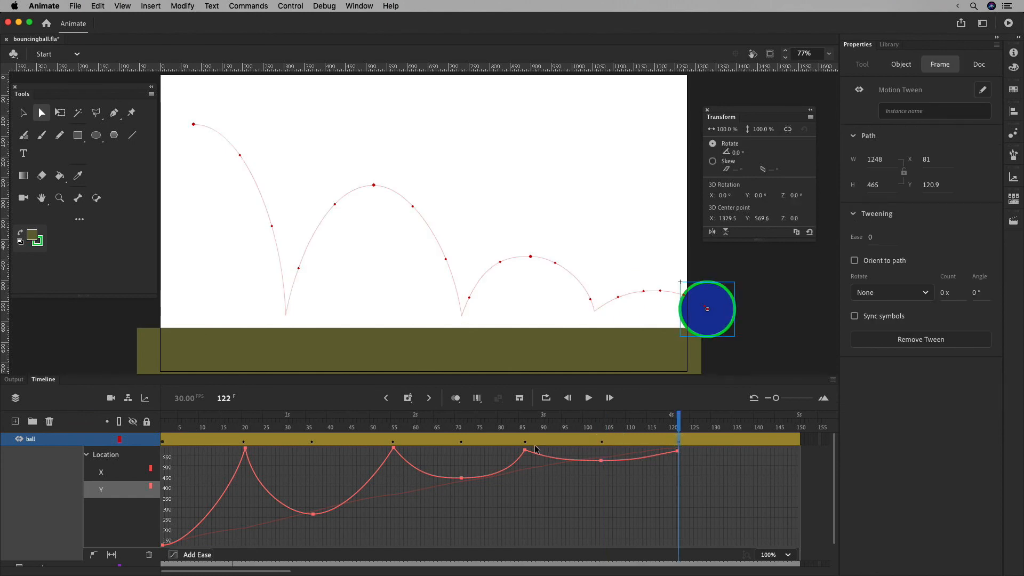
click(525, 442)
click(679, 442)
click(525, 442)
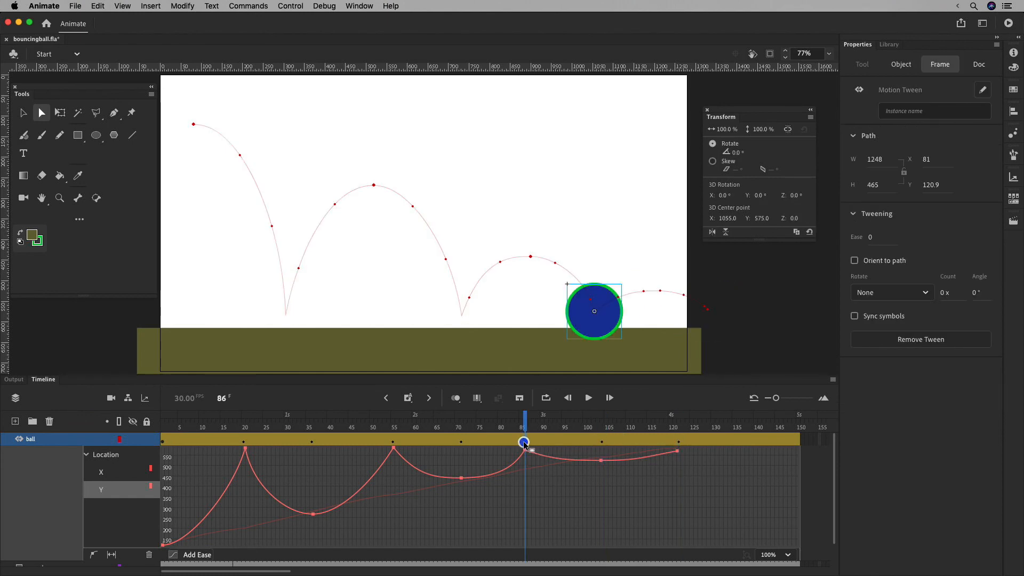
click(602, 442)
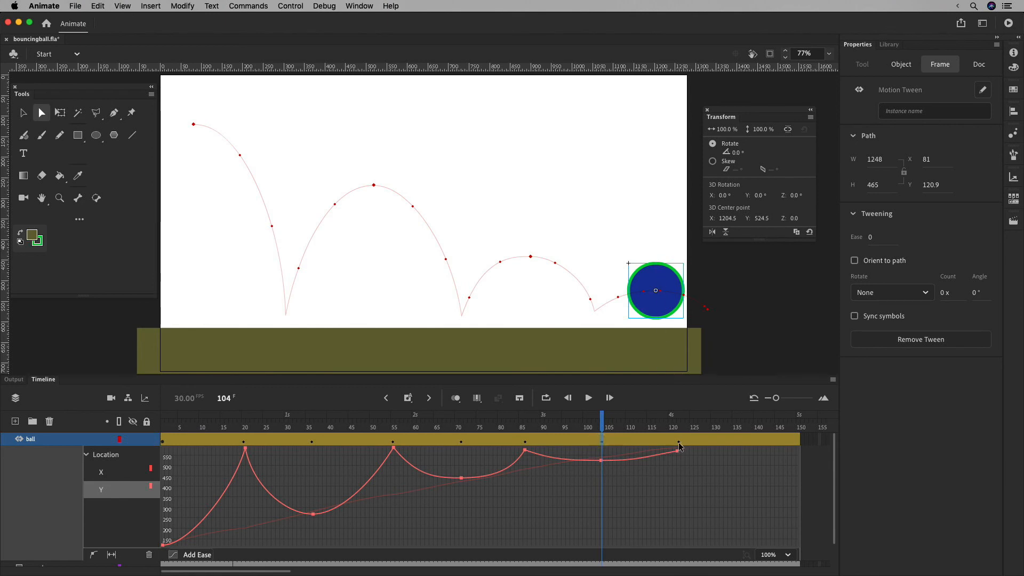
click(678, 442)
drag(519, 430, 144, 422)
click(588, 397)
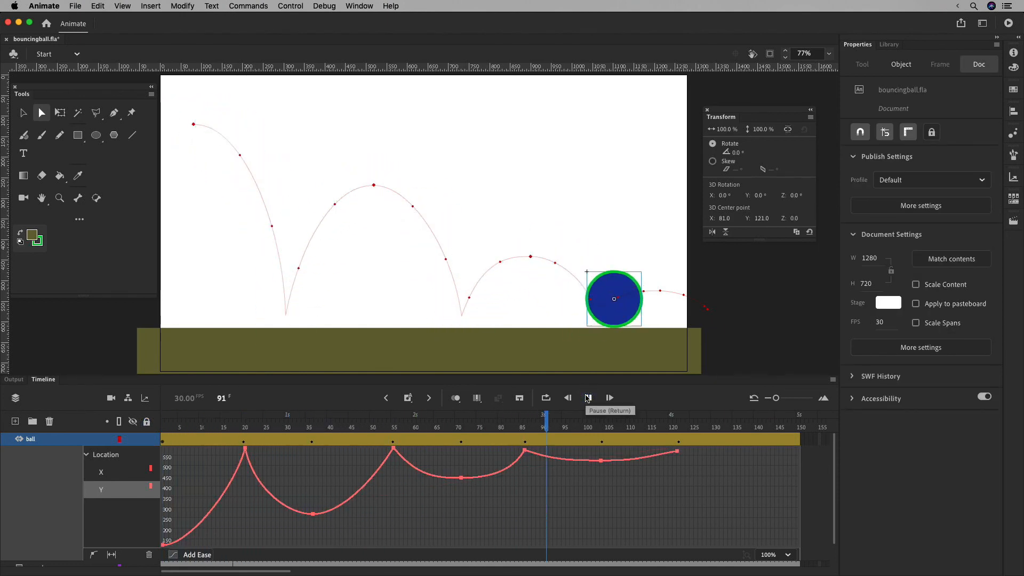
click(589, 398)
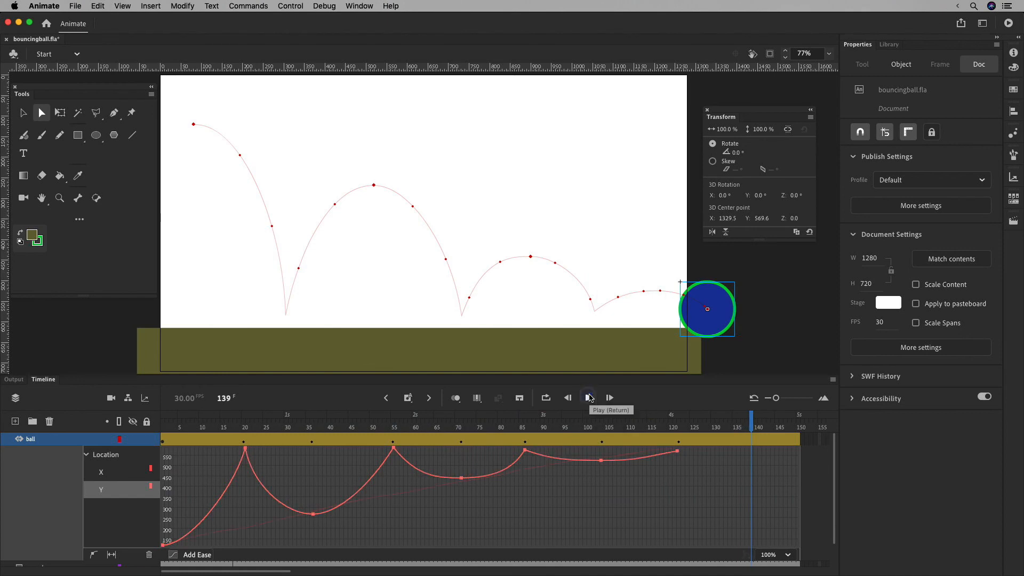
Flatten the ball's X curve at the first ground contact, frame 20, by making that point's handles horizontal and longer
click(125, 472)
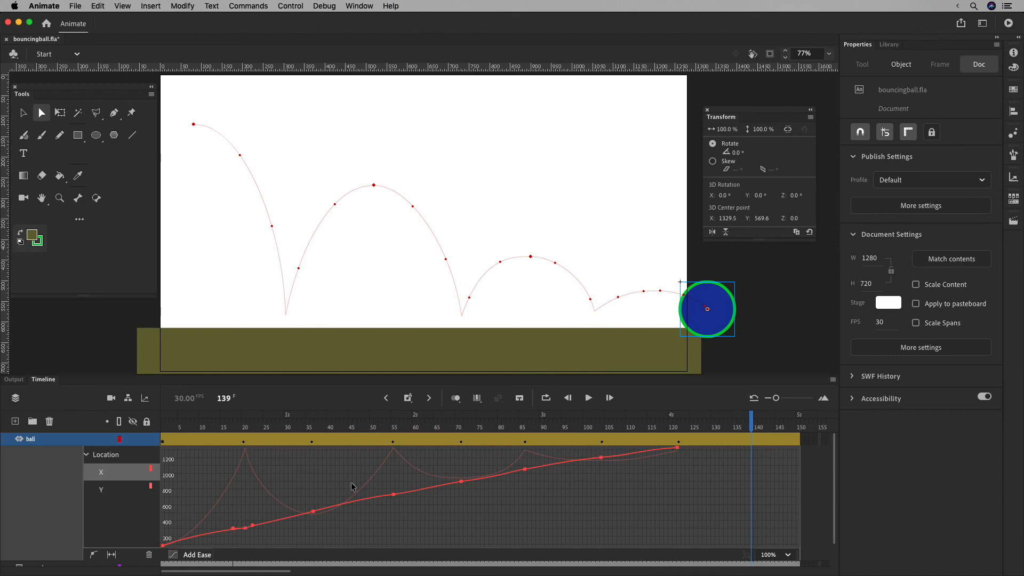
click(314, 511)
click(244, 528)
drag(243, 426, 241, 426)
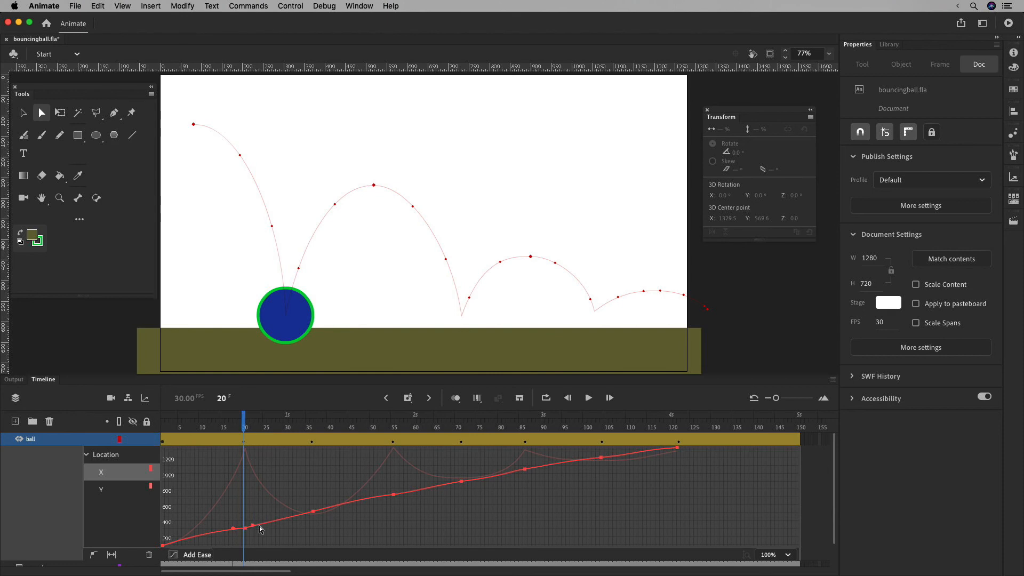
drag(253, 527, 225, 528)
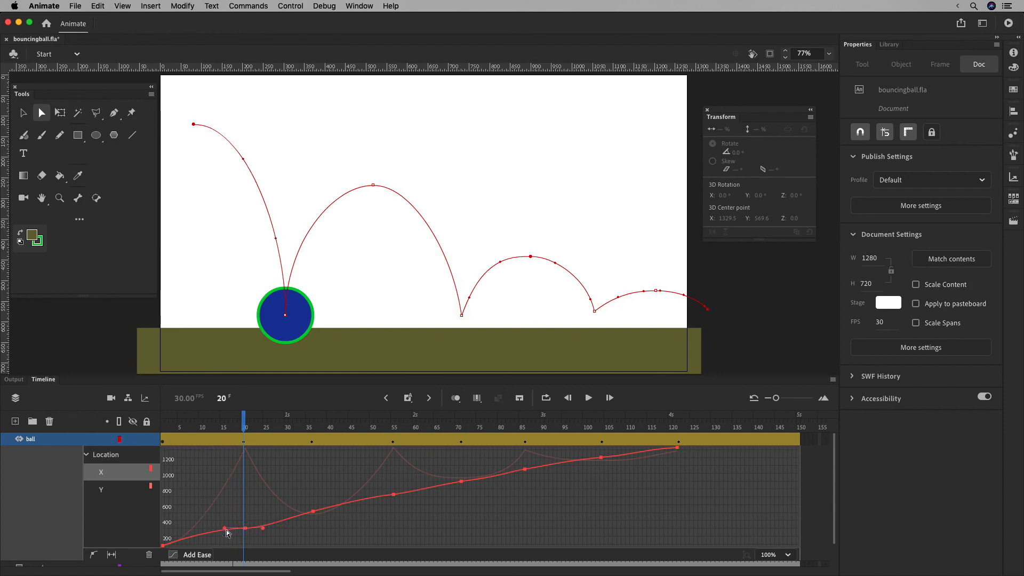
Flatten the X curve at the second ground contact, frame 55, by making that point's handles horizontal
mouse_move(243, 429)
mouse_down()
mouse_move(200, 427)
mouse_move(267, 427)
mouse_move(235, 426)
mouse_up()
drag(379, 424, 393, 426)
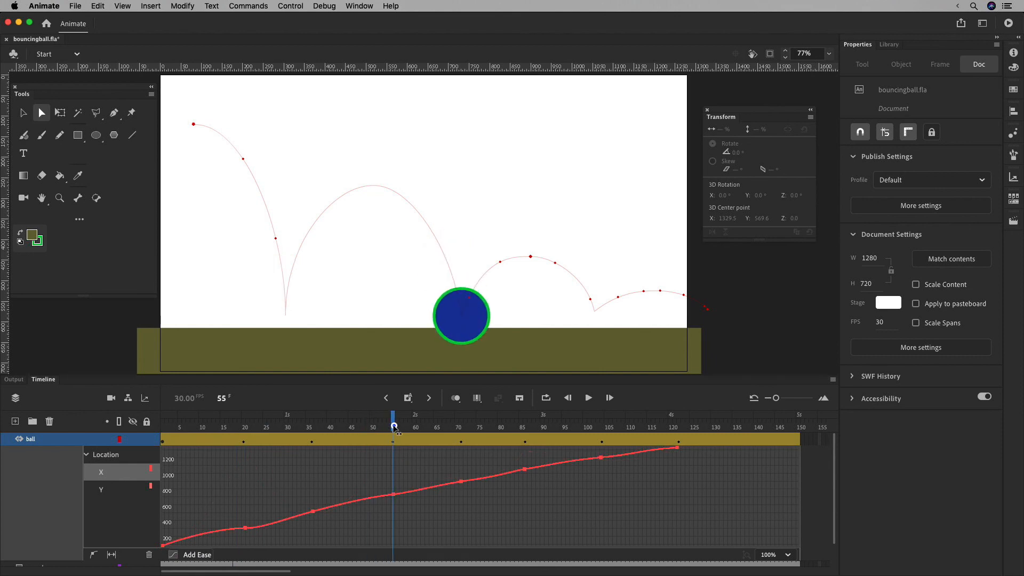
click(393, 496)
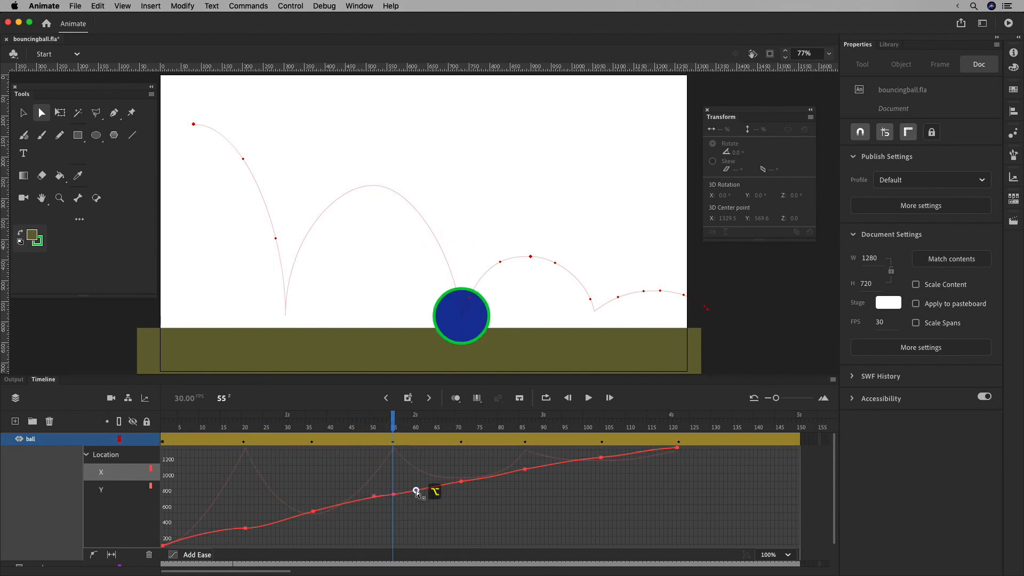
mouse_move(416, 491)
mouse_down()
mouse_move(378, 493)
mouse_move(409, 494)
mouse_up()
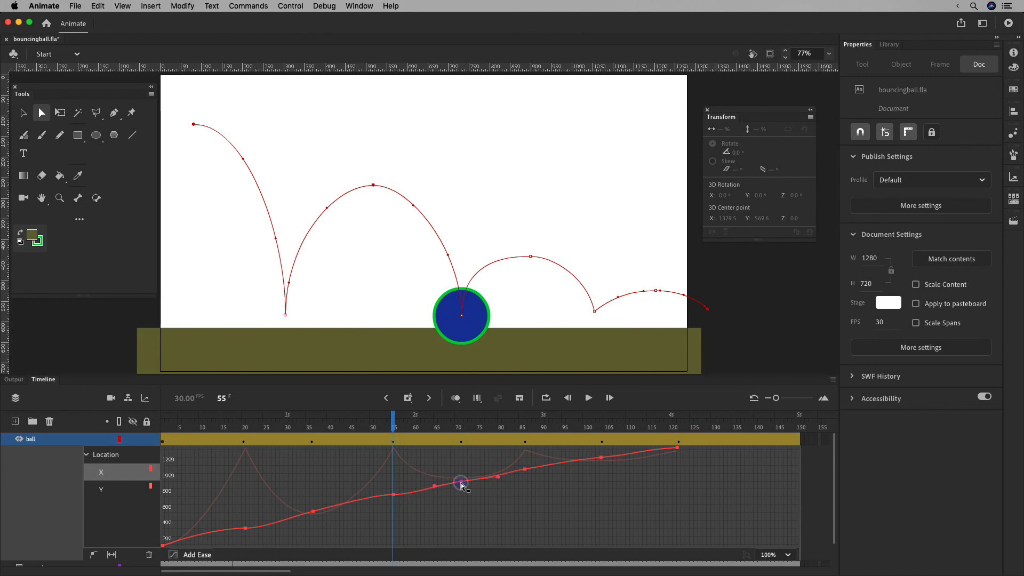
Tilt the X curve's handles slightly at the second rebound's peak, frame 71, and check the ball's position there
click(498, 475)
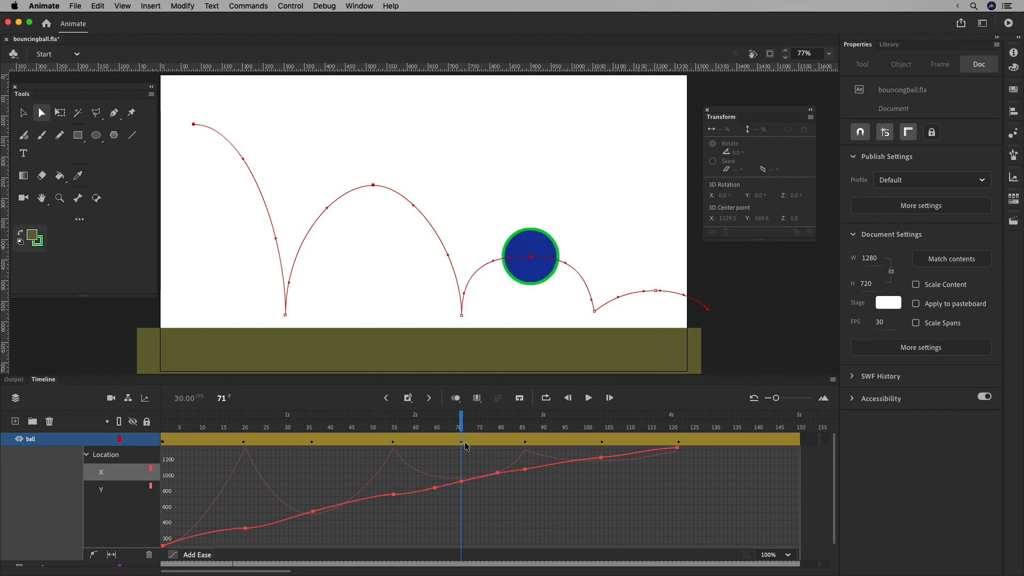
click(458, 427)
drag(458, 427, 461, 427)
Shorten both X curve handles at the first rebound's peak, frame 36, keeping them along the slope, and check the contact at frame 55
click(313, 511)
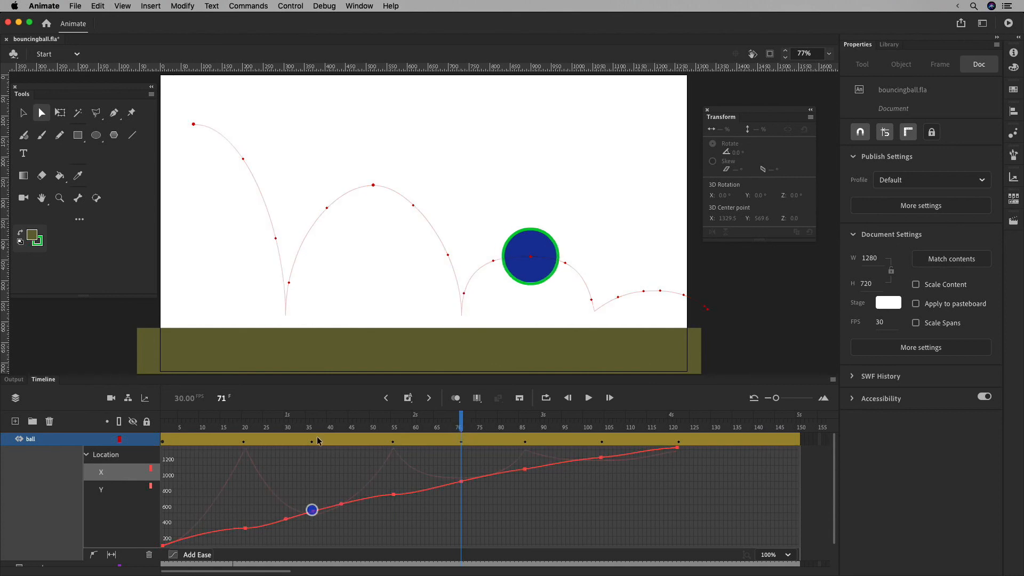
click(313, 439)
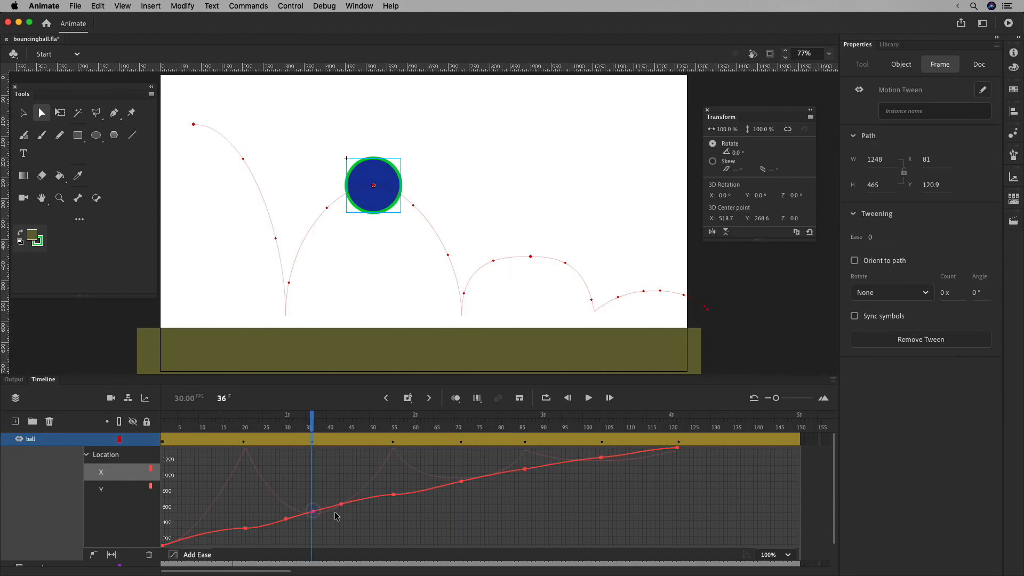
drag(333, 503, 292, 516)
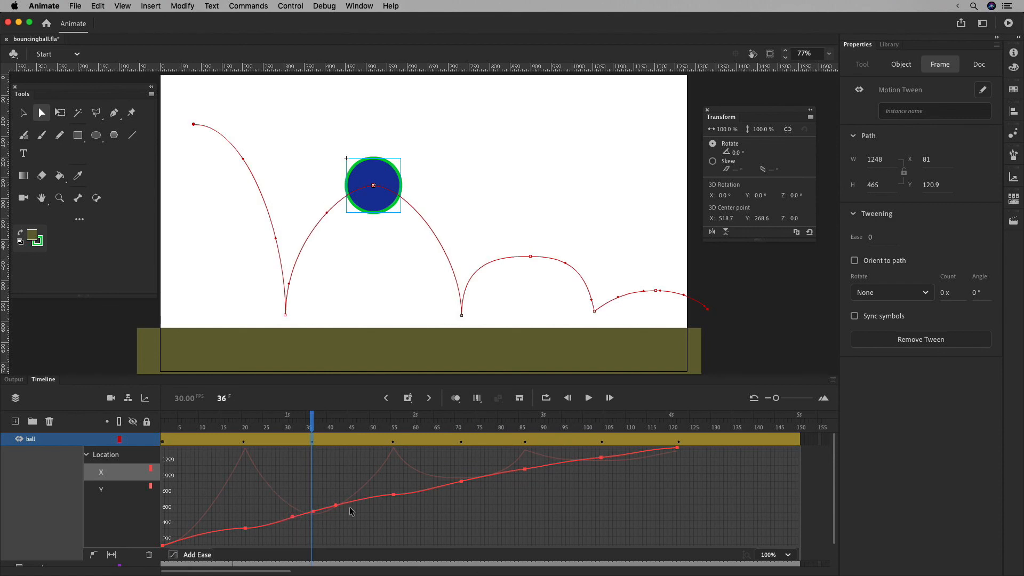
click(394, 495)
click(394, 438)
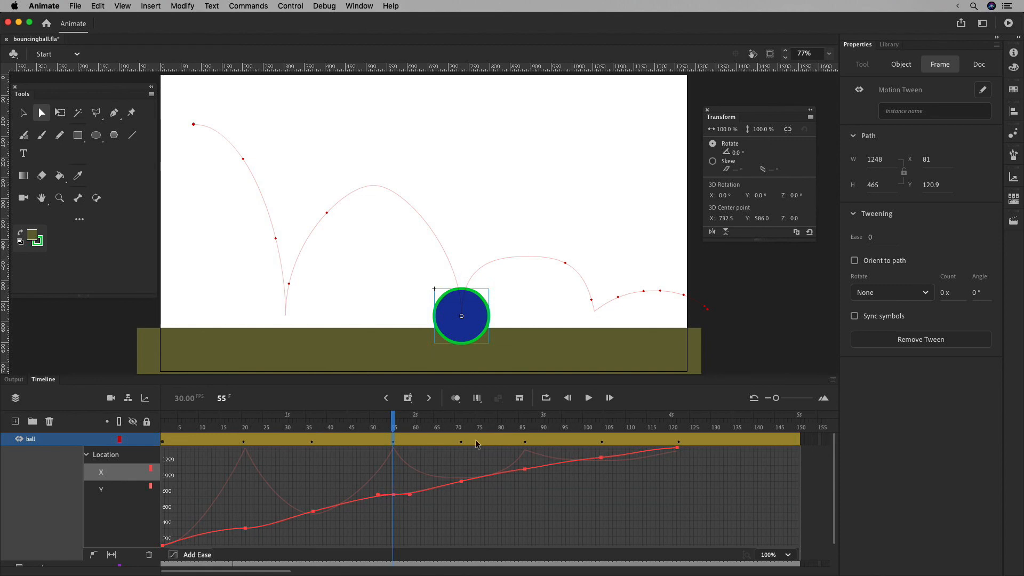
Shorten both X curve handles at the second rebound's peak, frame 71, keeping them along the slope
click(461, 428)
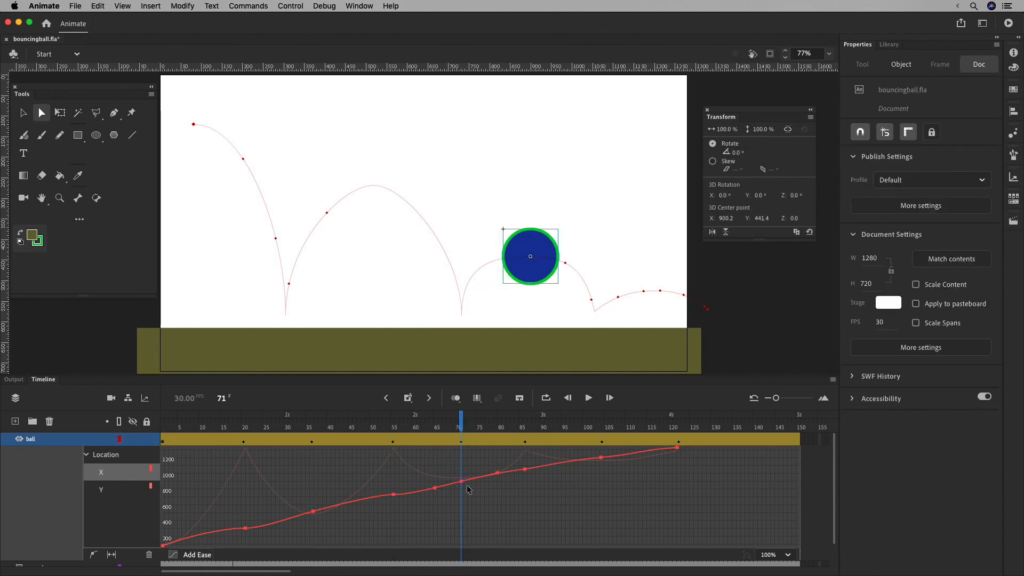
click(485, 475)
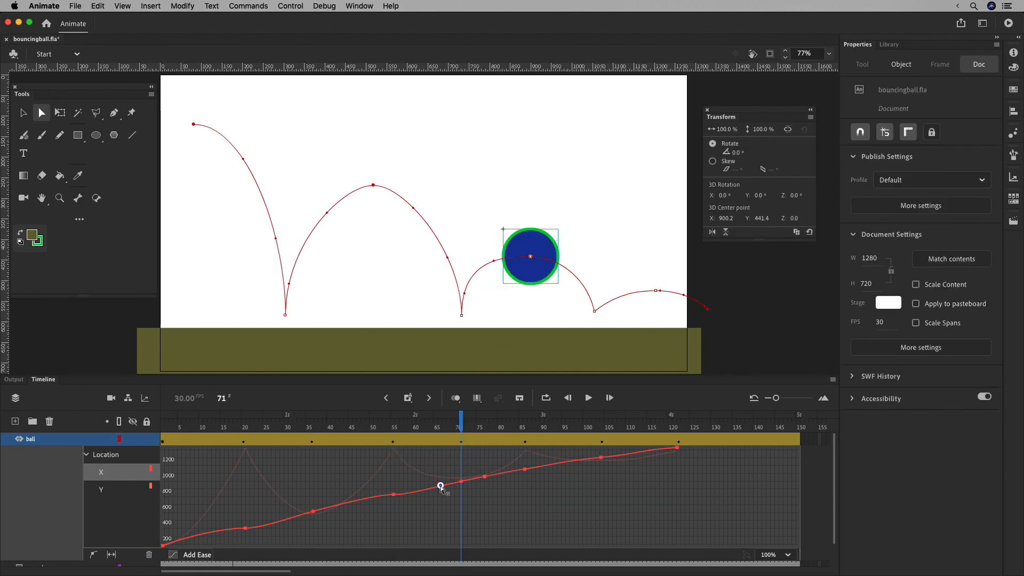
click(441, 486)
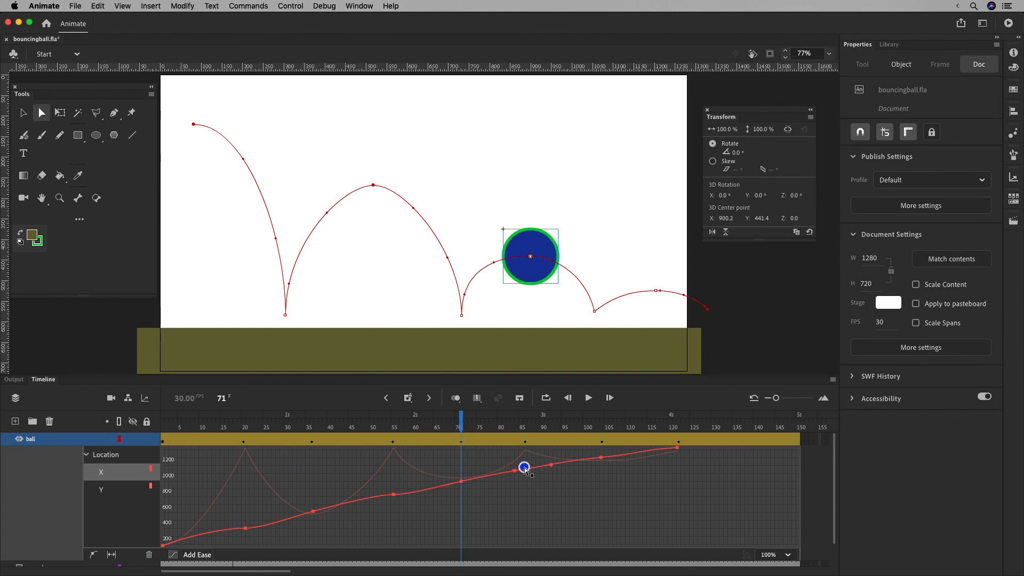
Flatten the X curve at the third ground contact, frame 86, with short, nearly horizontal handles
click(524, 451)
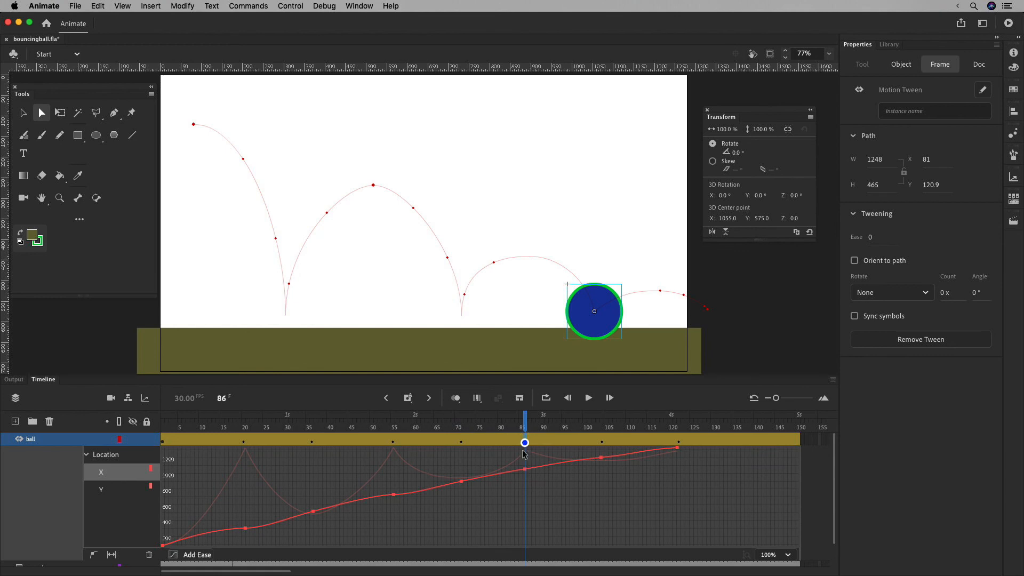
click(525, 469)
click(539, 470)
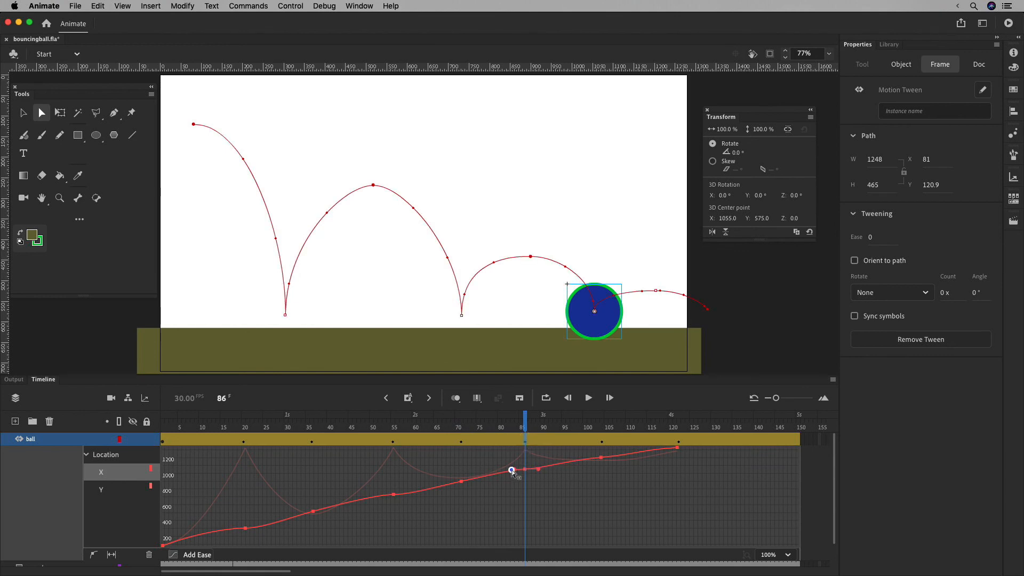
Shorten the X curve handles at the last rebound's peak, frame 104, and adjust the curve's approach to the end point
click(602, 441)
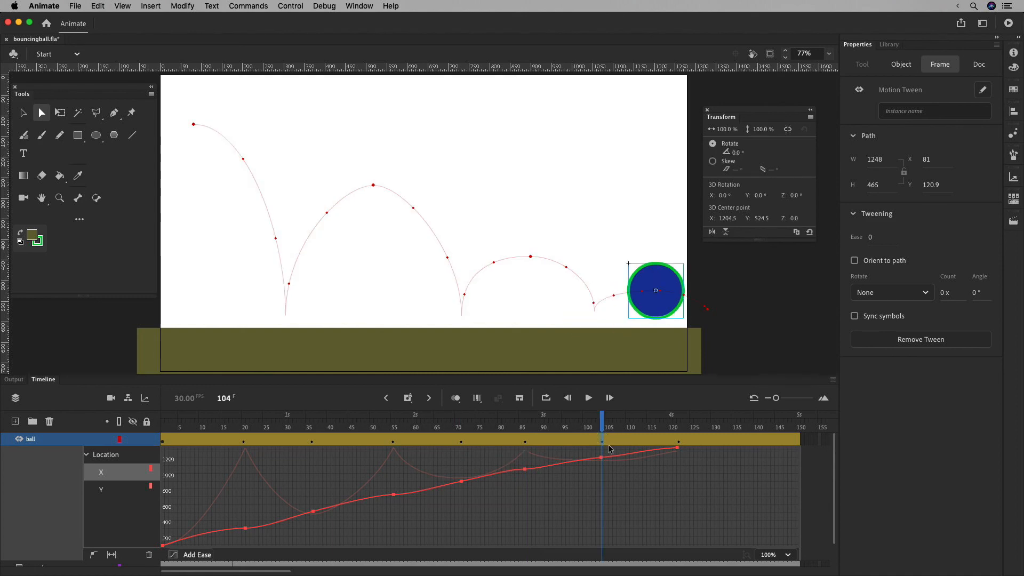
drag(636, 454, 578, 463)
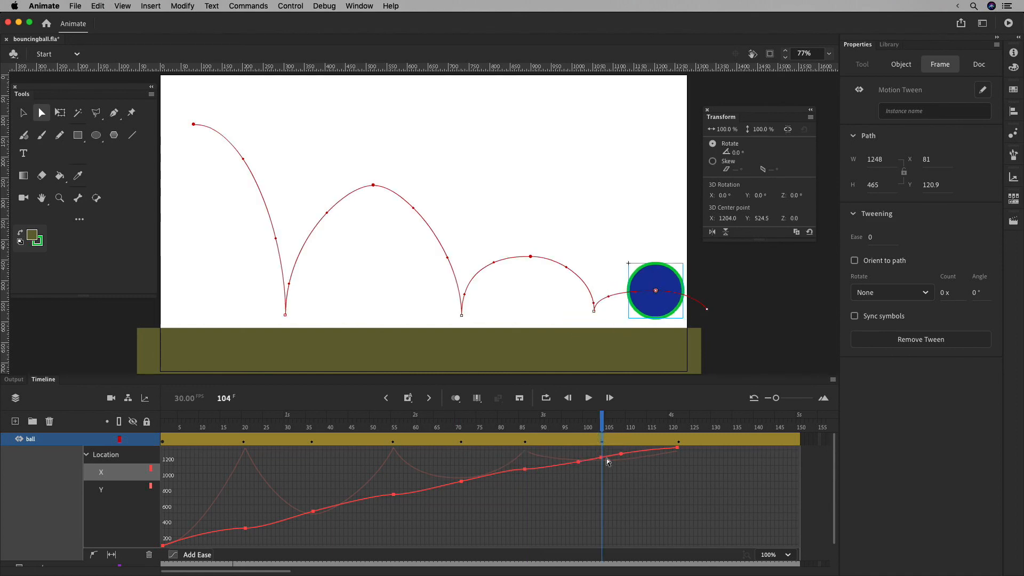
click(677, 449)
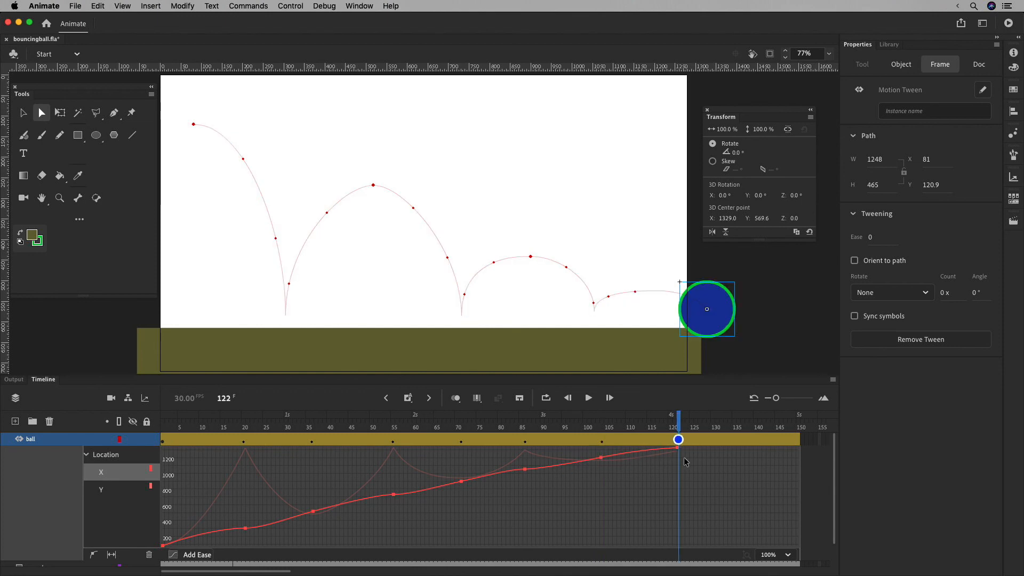
drag(642, 452, 117, 441)
Play the bouncing ball animation twice to review the reshaped horizontal motion
click(587, 399)
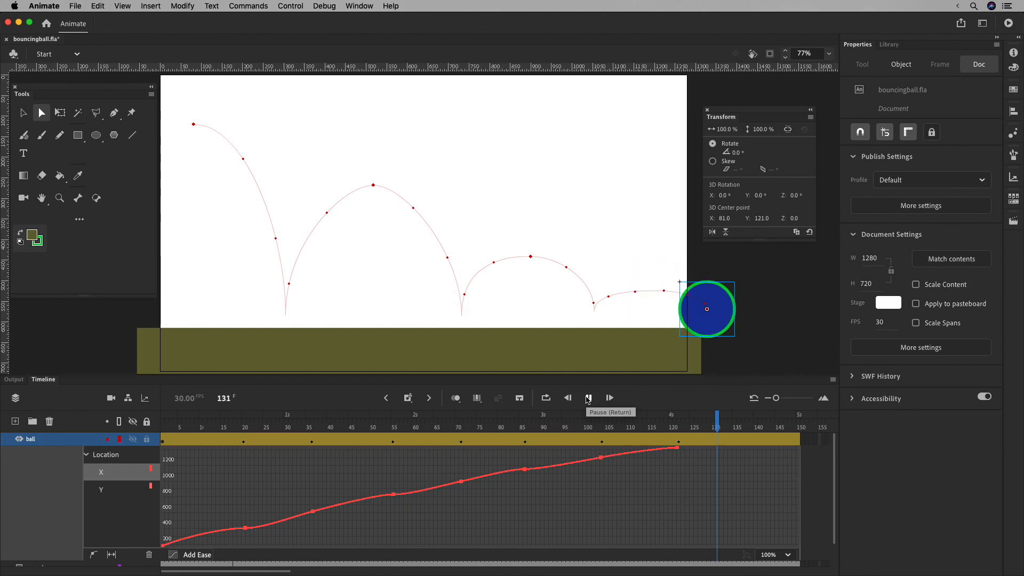
click(615, 428)
click(587, 399)
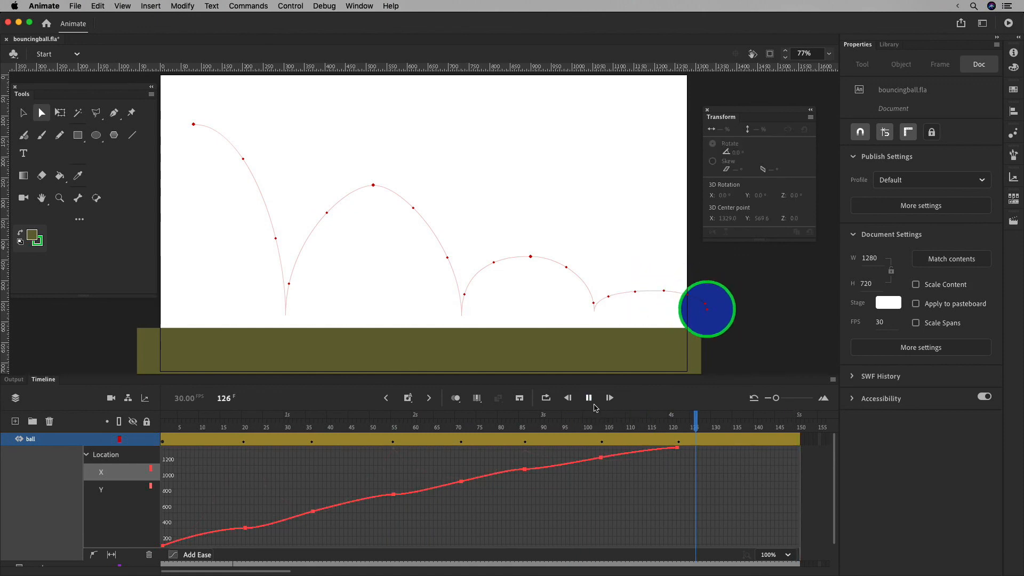
click(591, 403)
Move the last rebound's peak keyframe to frame 101 and the end keyframe to frame 114
drag(607, 445, 588, 444)
click(674, 443)
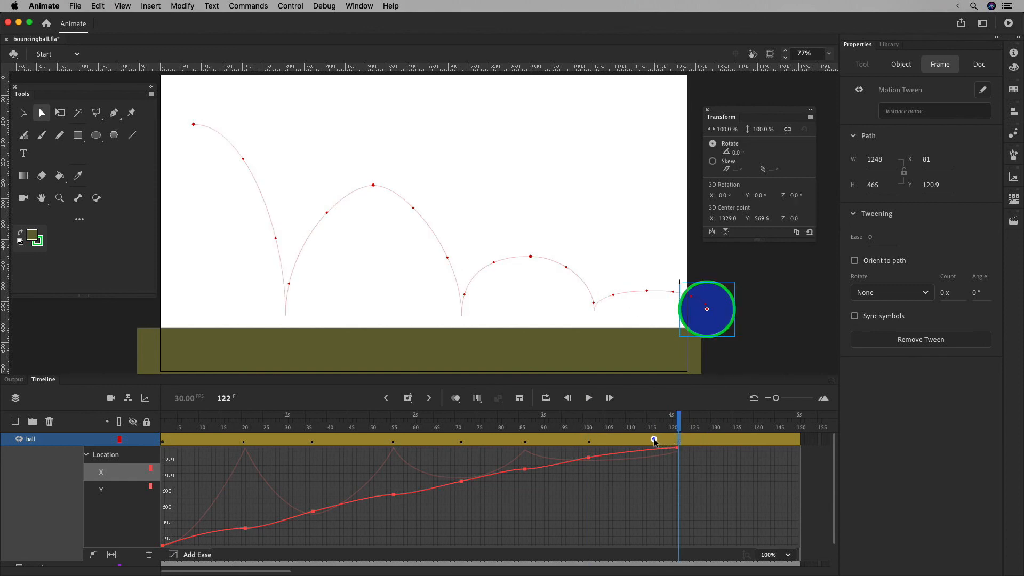
mouse_move(654, 439)
mouse_down()
mouse_move(681, 441)
mouse_move(649, 442)
mouse_up()
click(662, 471)
click(679, 441)
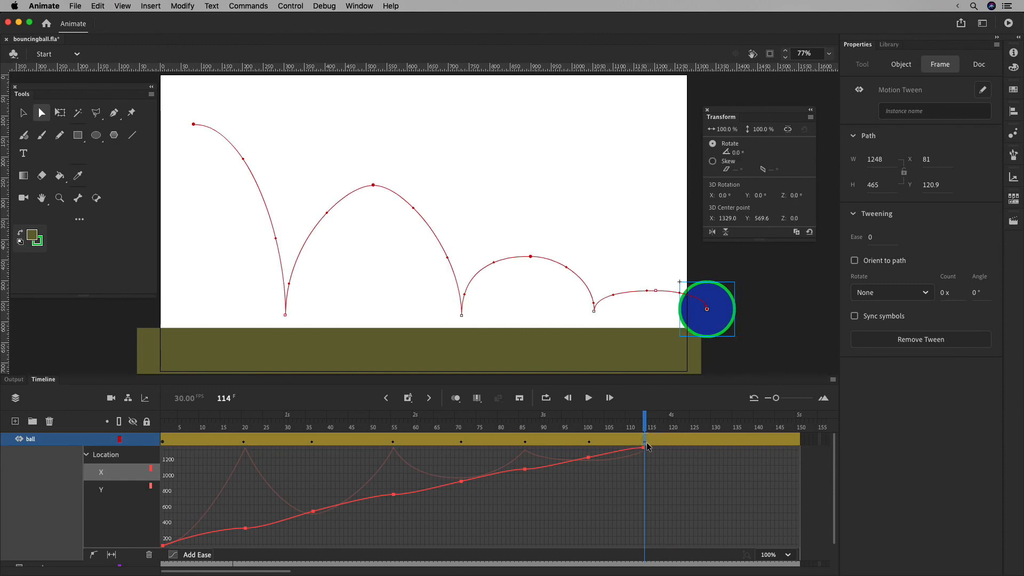
Remove frames 116 to 150 from the ball layer and collapse its motion graph
click(799, 437)
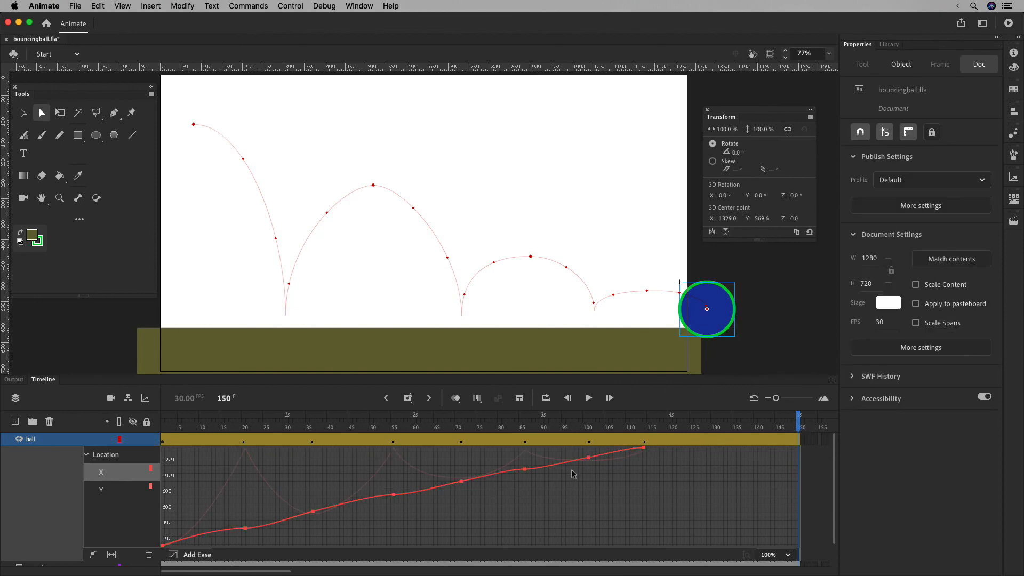
drag(673, 413, 329, 426)
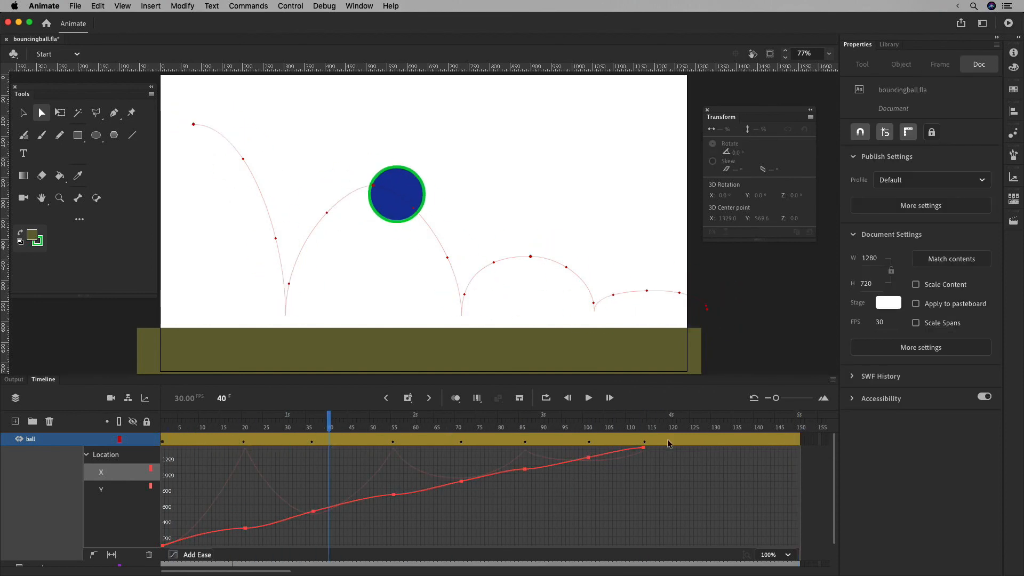
drag(651, 441, 795, 438)
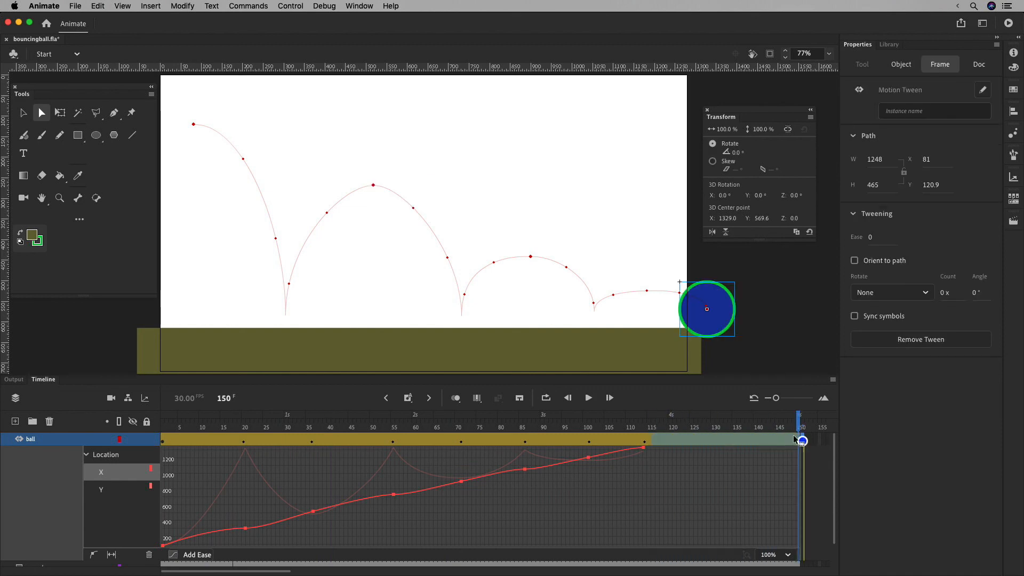
right_click(742, 442)
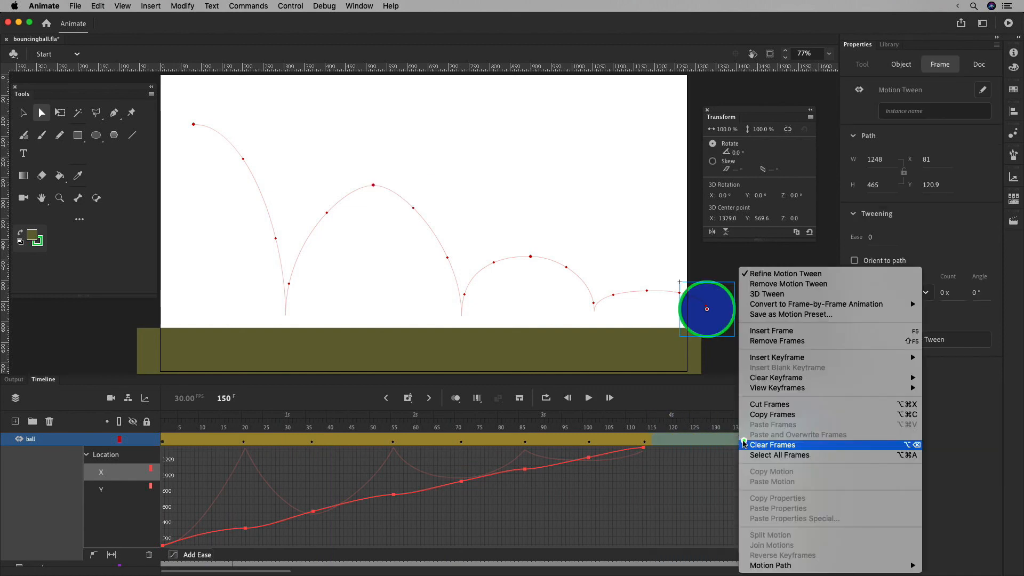
click(817, 345)
click(630, 480)
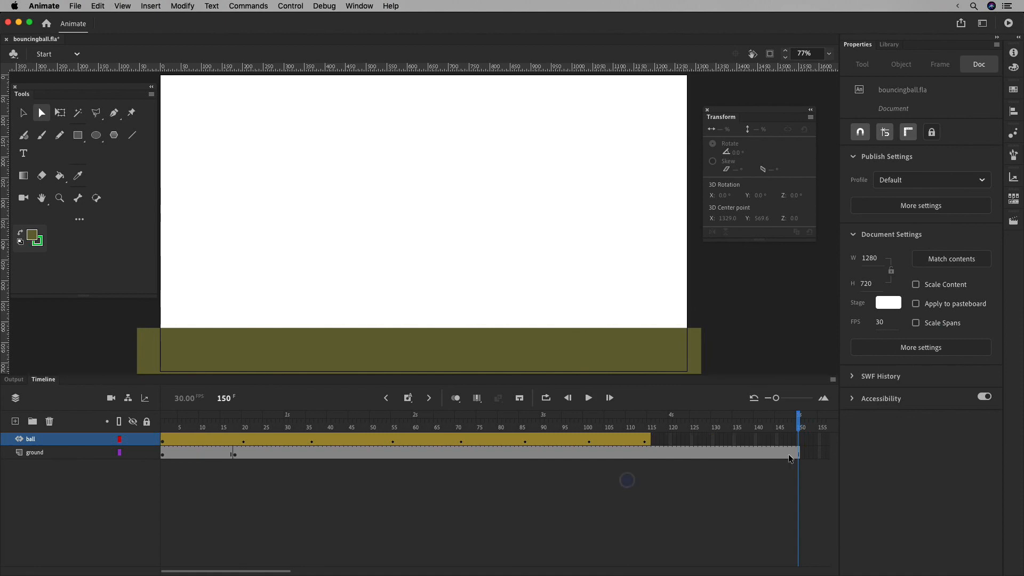
Try to trim the end of the ground layer's span to frame 116
drag(800, 452, 656, 451)
click(679, 491)
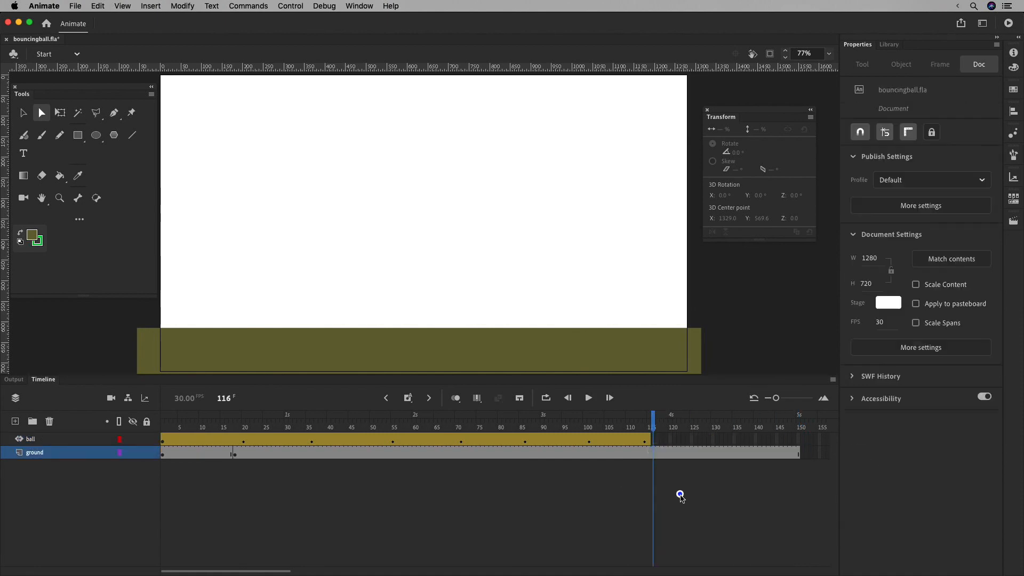
Remove the extra frame 115 from the ball layer so its tween ends on the keyframe at frame 114
click(649, 439)
click(665, 438)
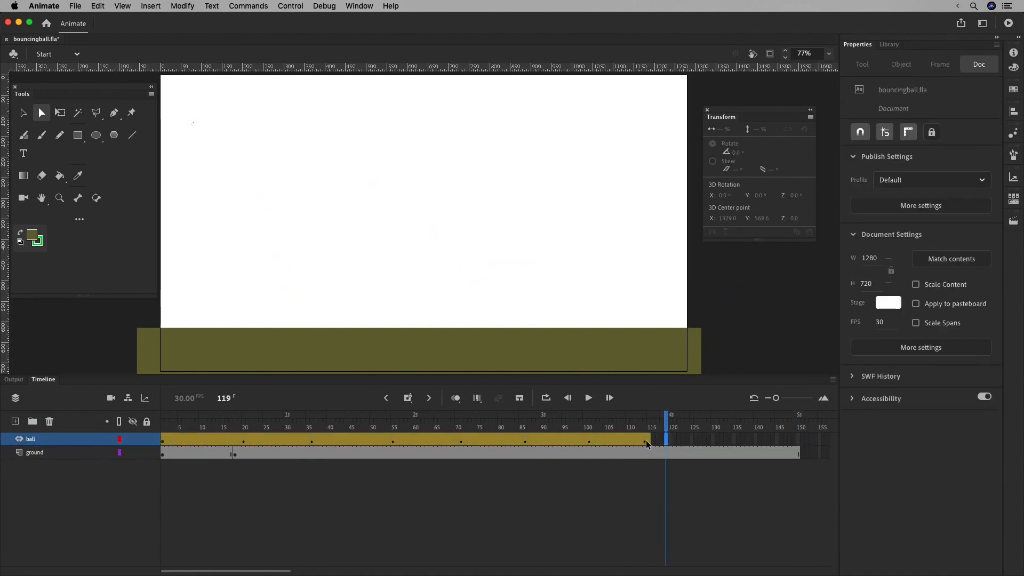
click(647, 442)
right_click(647, 442)
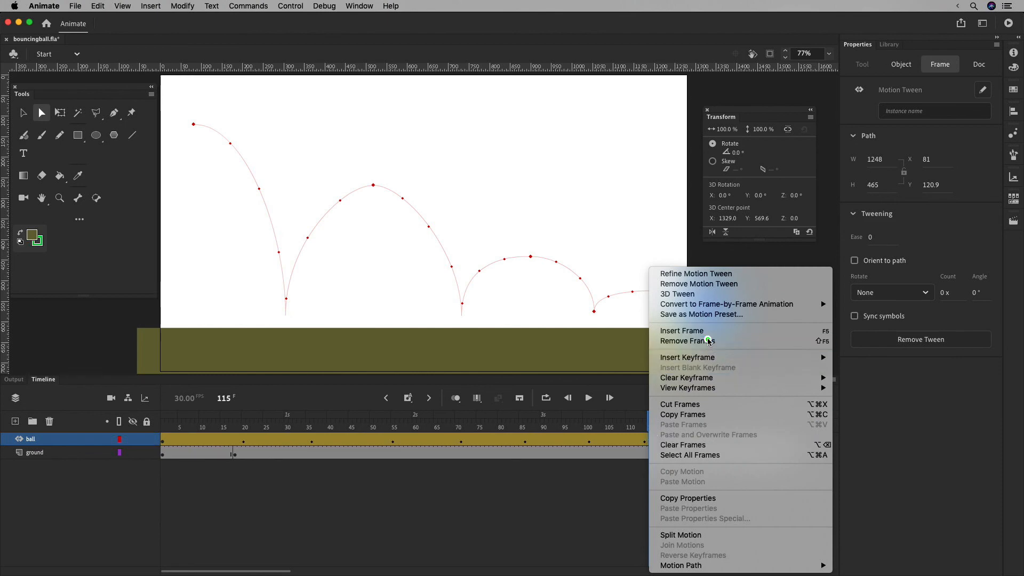
click(652, 441)
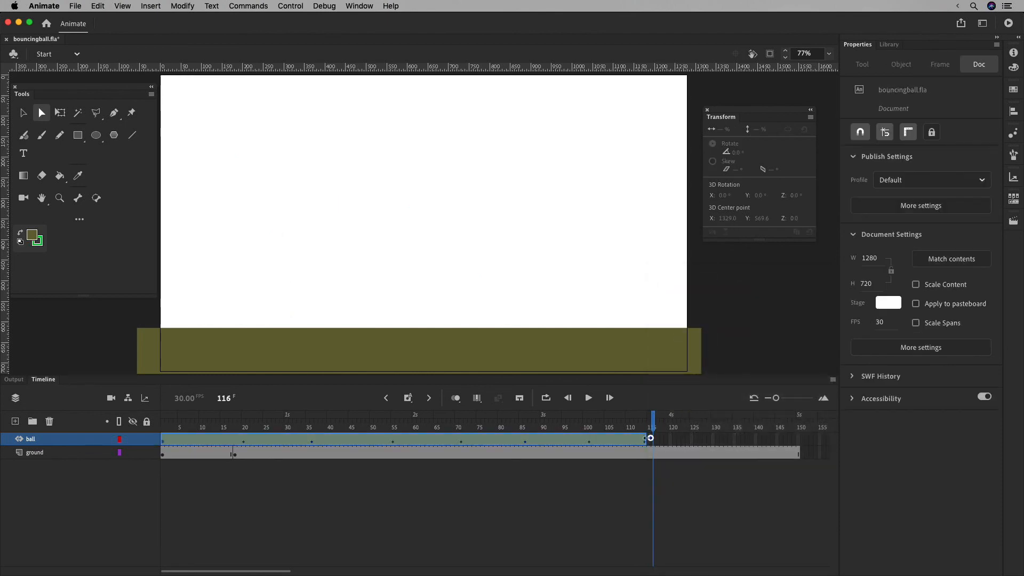
Stretch the ball's whole tween span to end at frame 150 and check the rescaled keyframes in its motion graph
drag(650, 437, 128, 453)
double_click(450, 439)
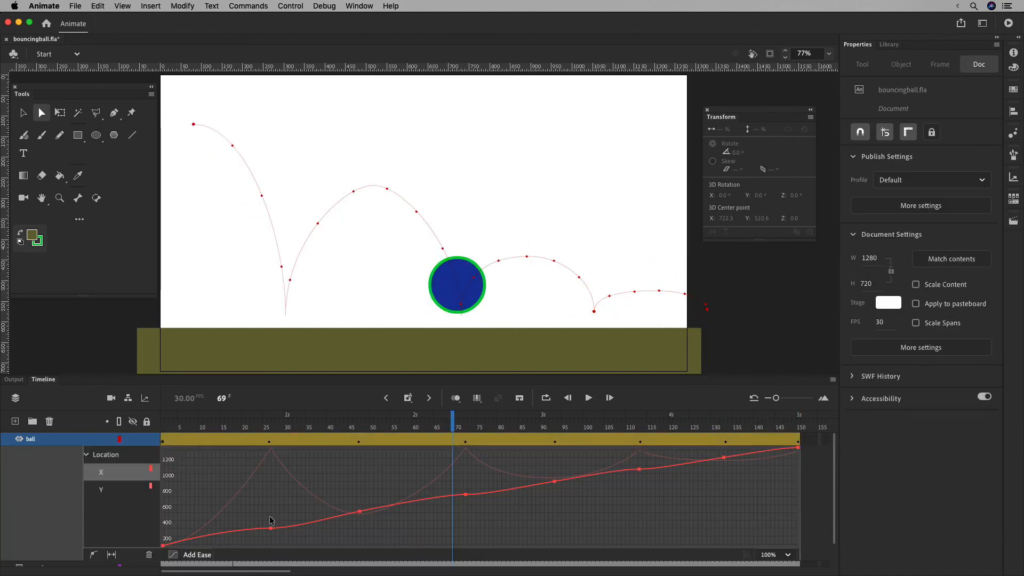
double_click(497, 438)
Remove all frames of the ground layer from its second keyframe at frame 18 through frame 150
click(217, 455)
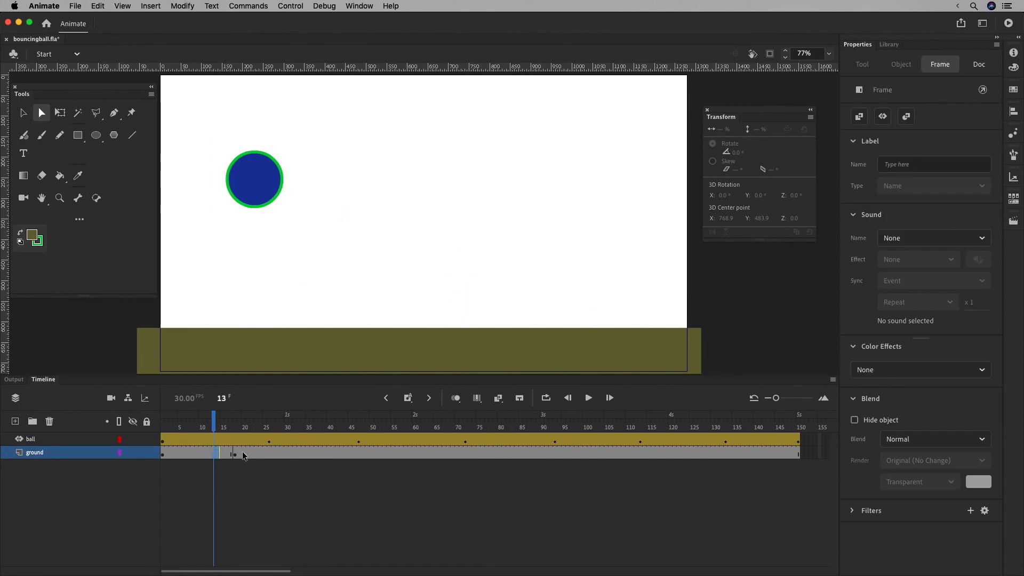
click(240, 454)
click(337, 457)
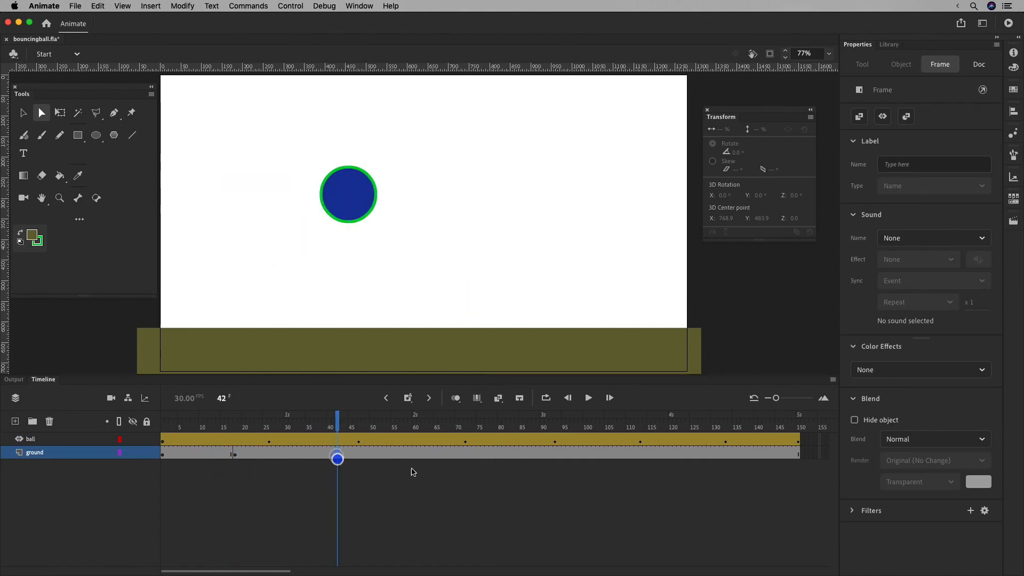
click(567, 457)
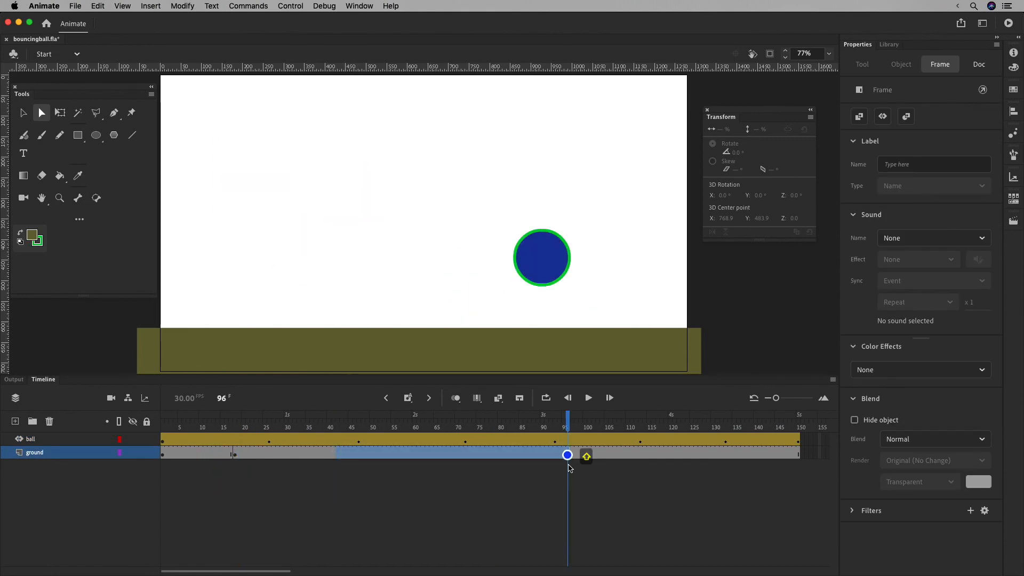
click(597, 454)
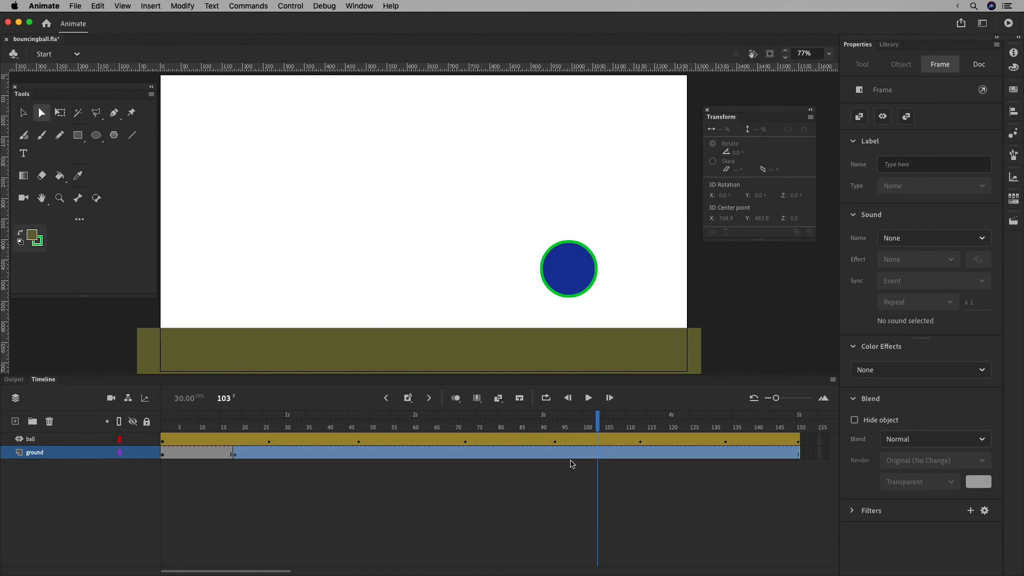
right_click(645, 453)
click(722, 341)
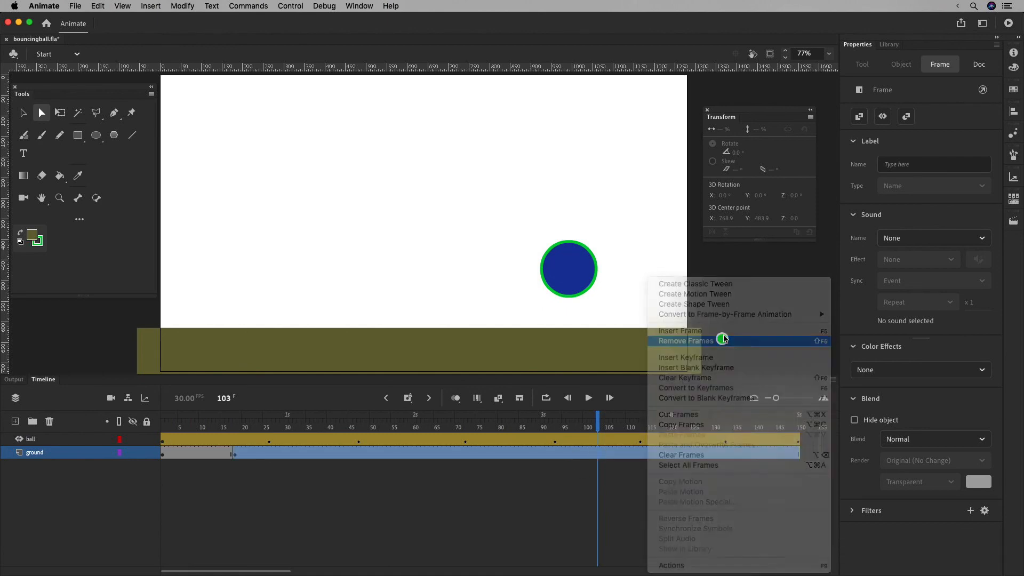
Insert a frame at frame 150 of the ground layer so the ground spans the whole animation
click(798, 453)
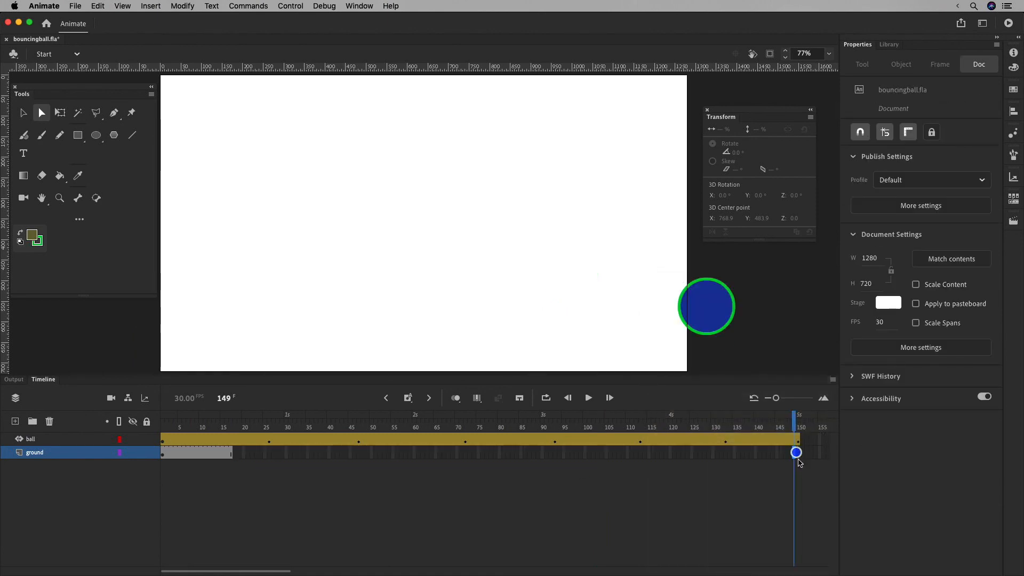
right_click(798, 453)
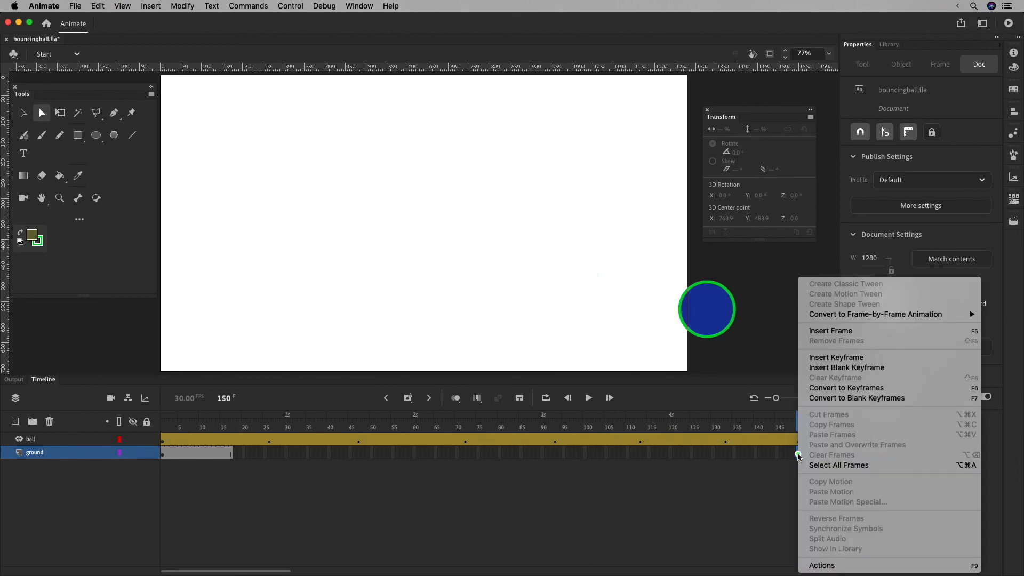
click(844, 332)
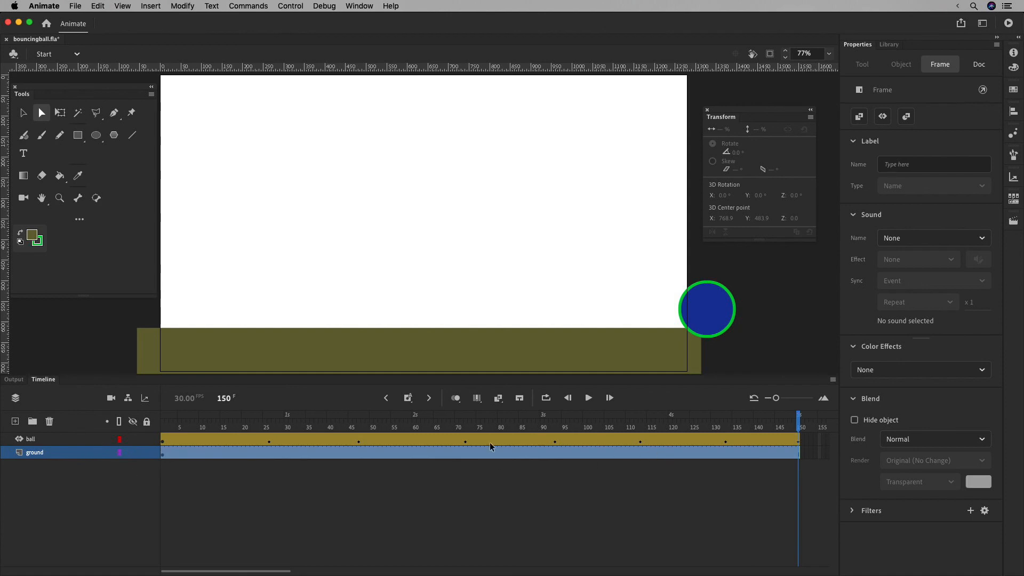
Expand the ball layer's motion graph, show its Y curve and go to the second landing at frame 72
click(409, 490)
double_click(414, 443)
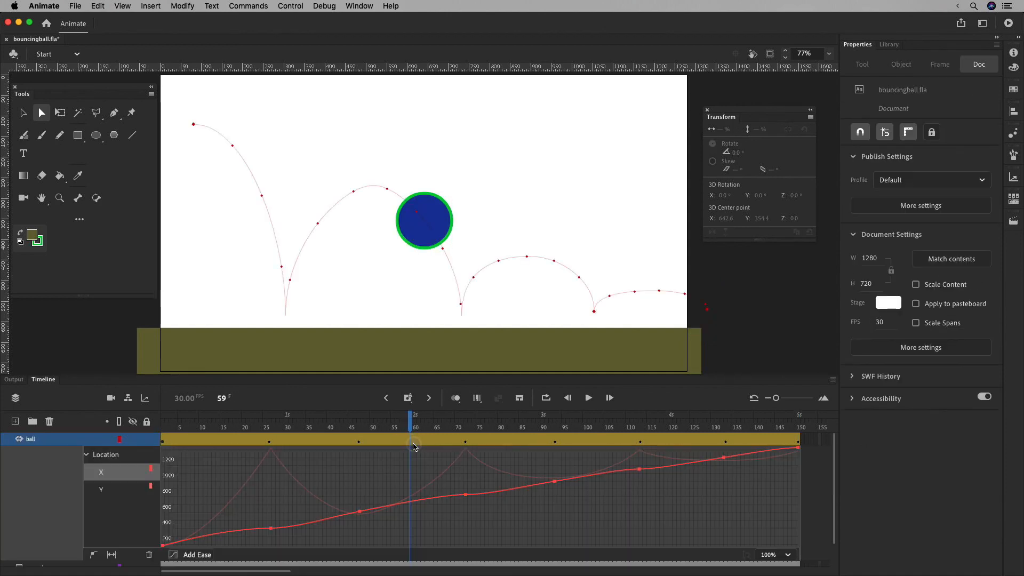
drag(410, 439, 130, 439)
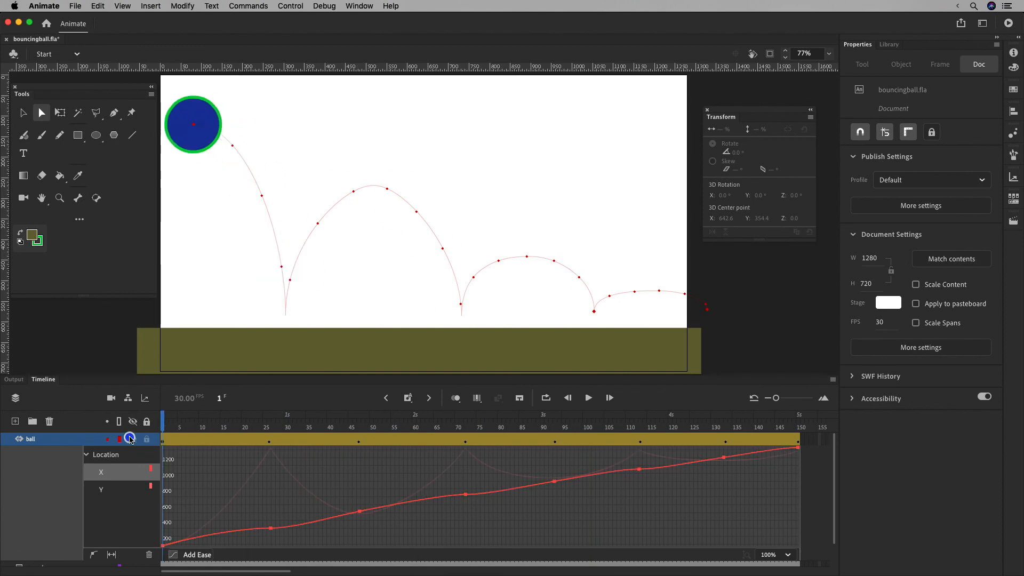
click(124, 485)
drag(265, 431, 471, 417)
click(466, 422)
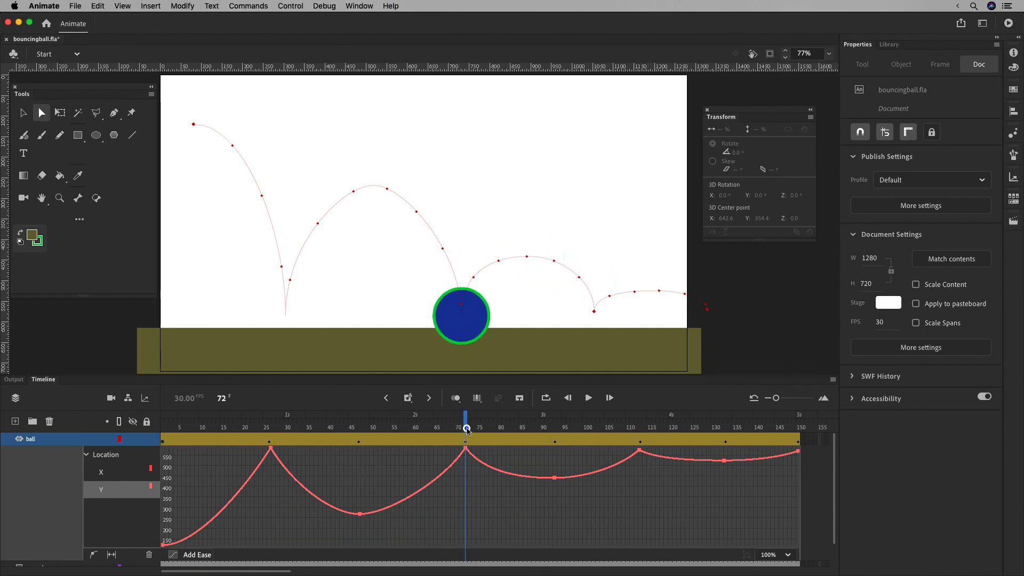
Adjust individual tangent handles on the ball's Y curve at frames 72, 113 and 93 to reshape the second bounce
click(466, 448)
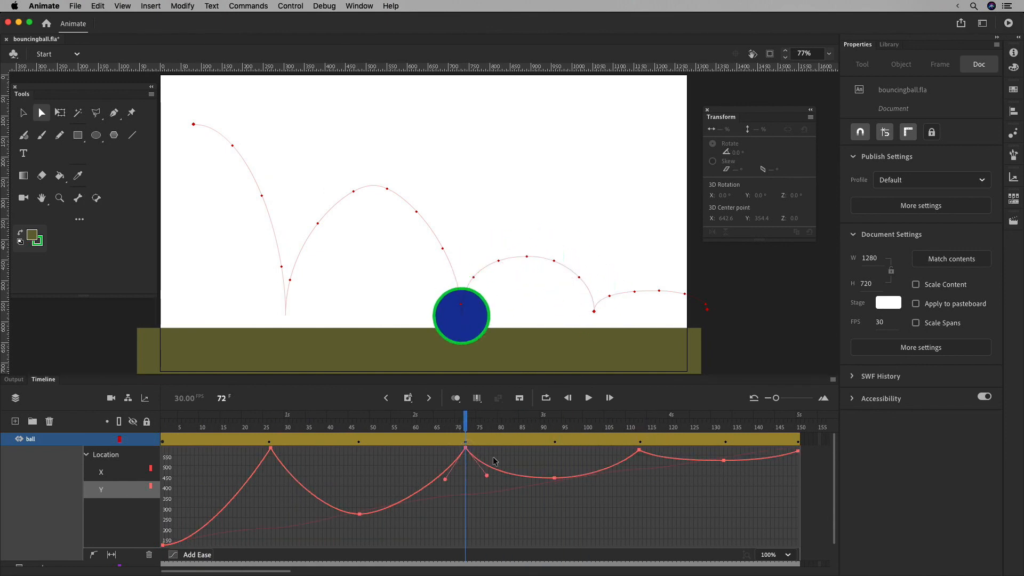
drag(486, 474, 483, 468)
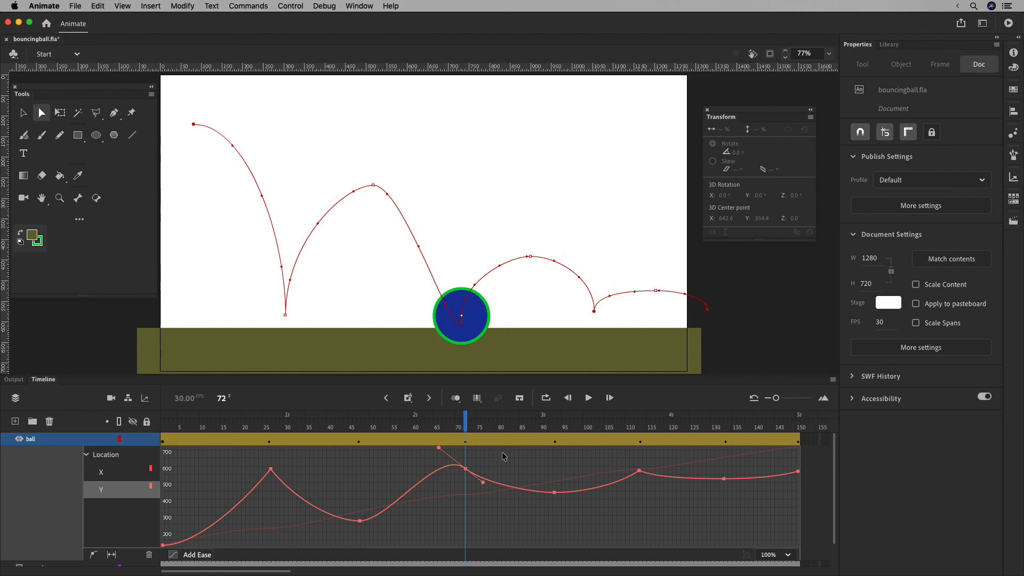
key(super+z)
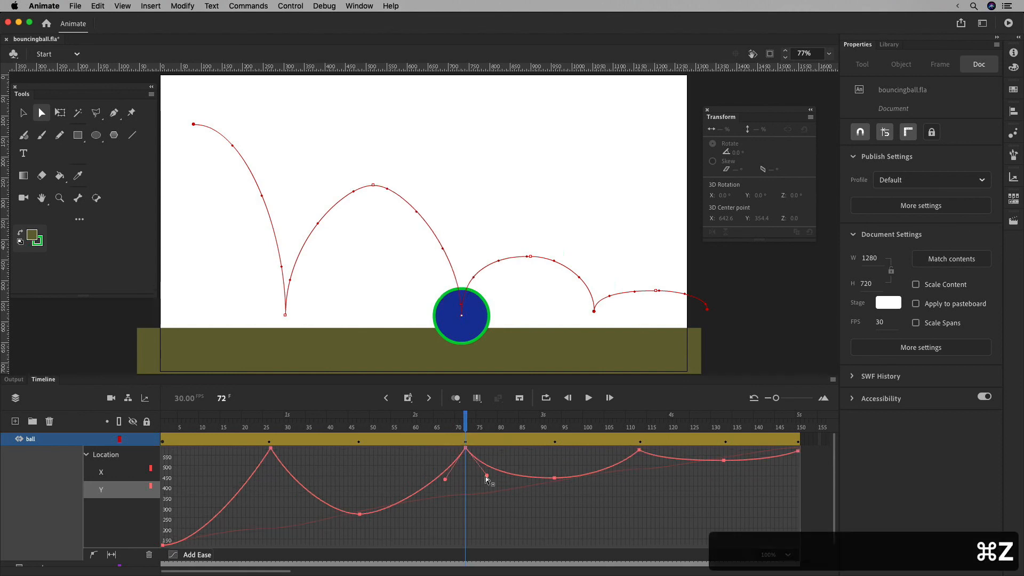
drag(487, 474, 480, 465)
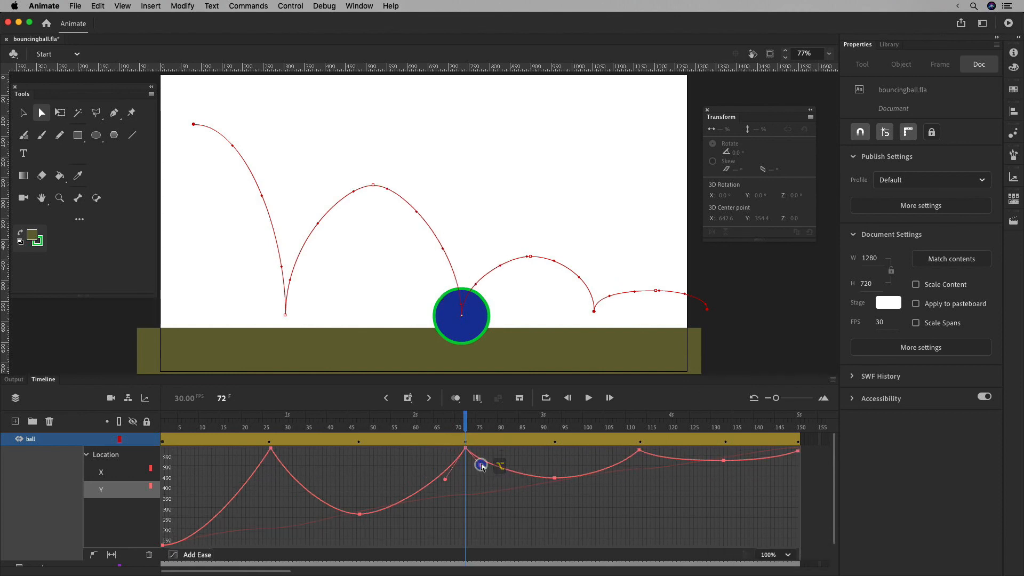
drag(639, 451, 628, 462)
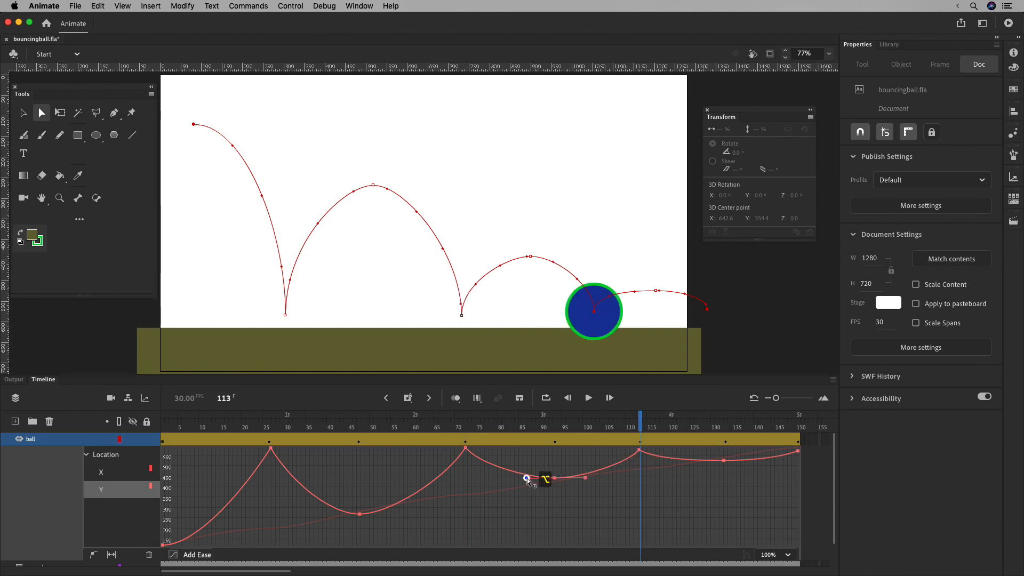
drag(529, 478, 522, 477)
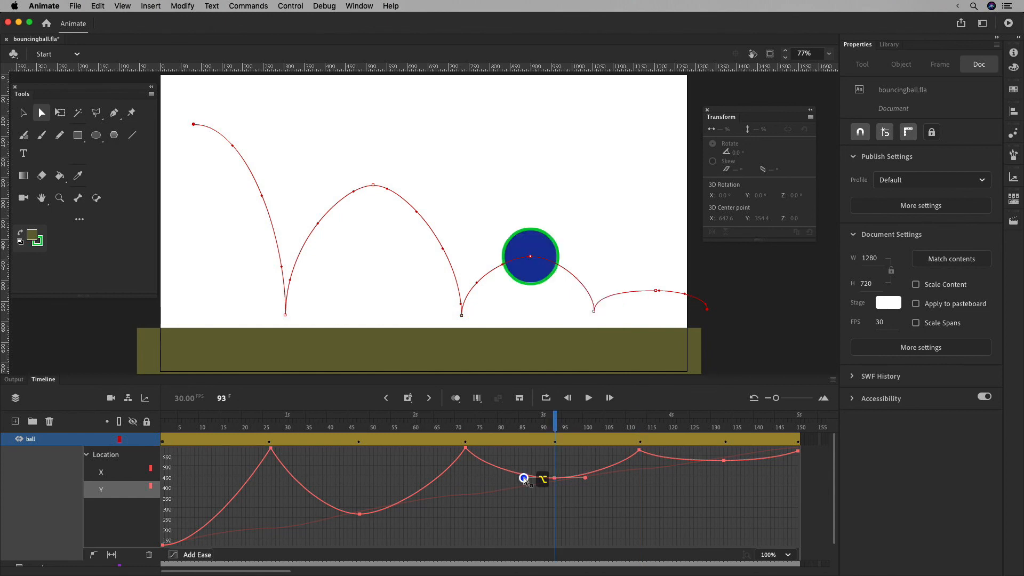
Widen both tangent handles at the peak of the first bounce on the stage motion path, keeping them horizontal
click(374, 185)
drag(407, 186, 422, 185)
drag(345, 185, 336, 183)
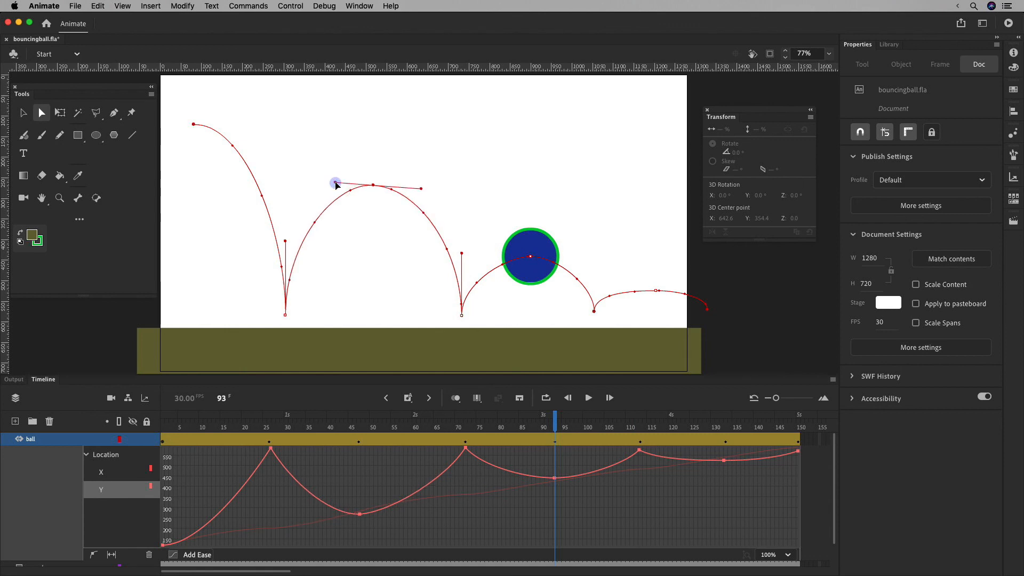
click(411, 184)
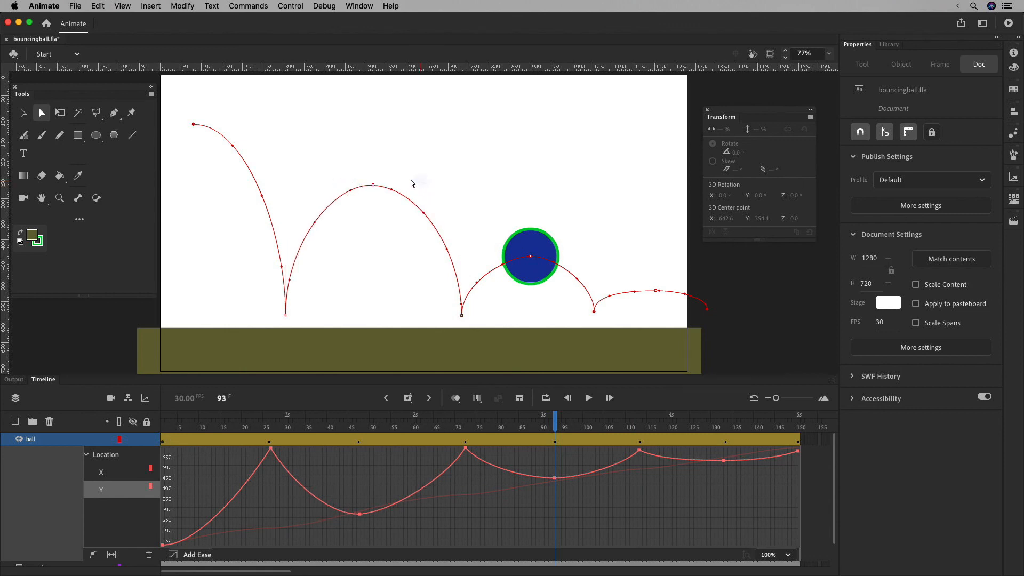
click(373, 185)
drag(421, 184, 420, 188)
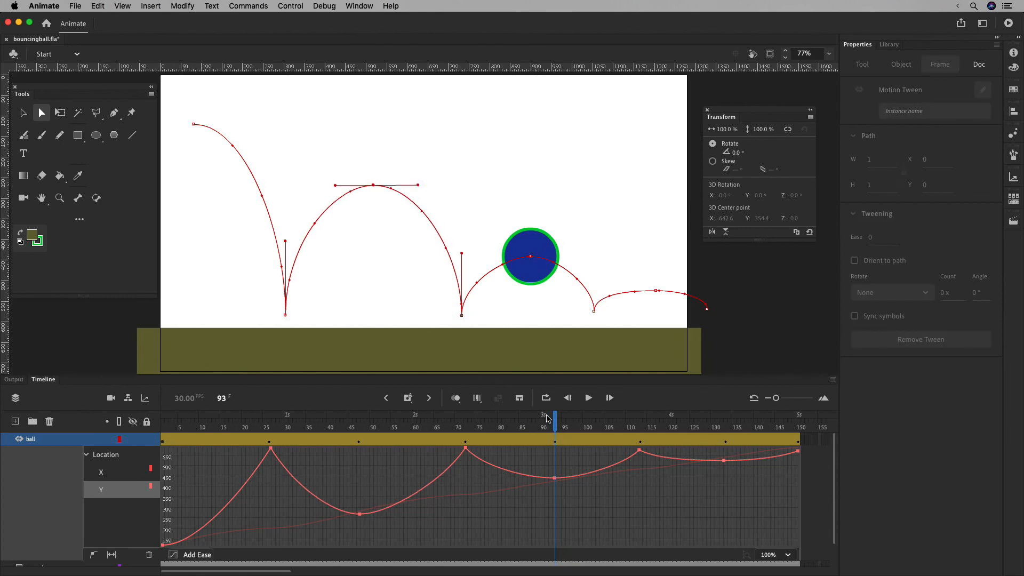
Widen the descending handle at the second bounce's peak and angle the path handles apart at the third landing point
drag(547, 419, 500, 419)
click(530, 257)
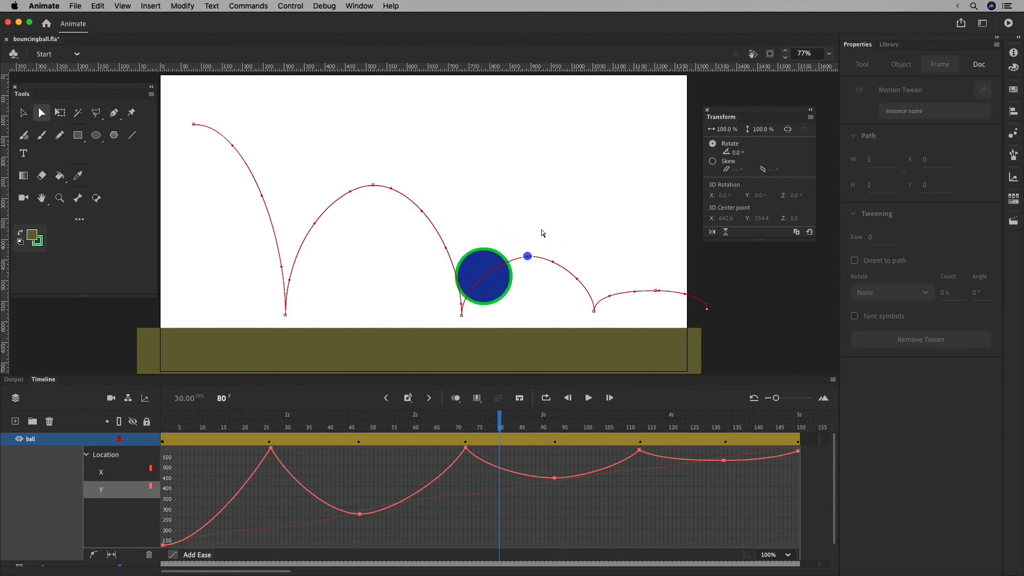
click(530, 257)
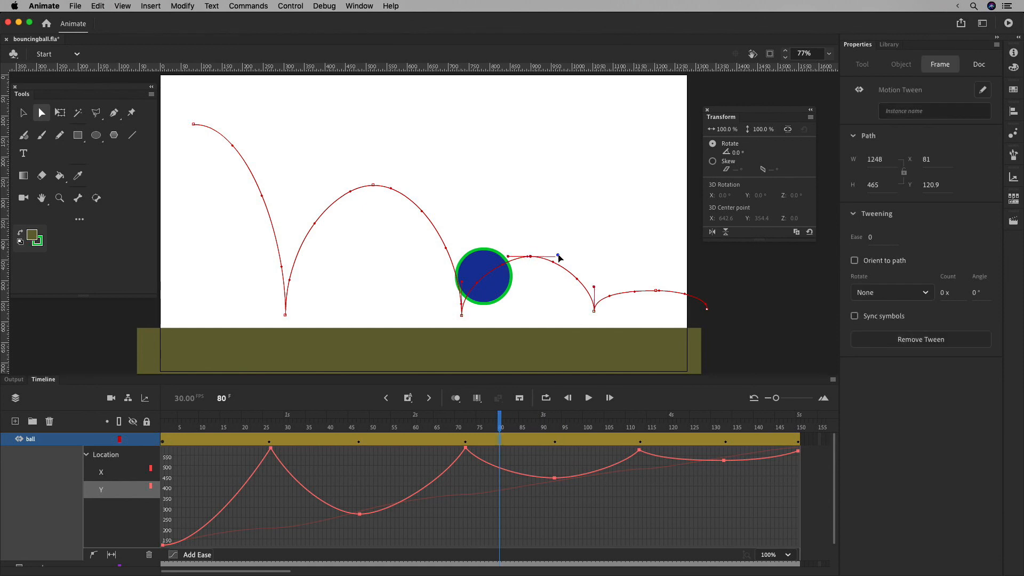
drag(558, 256, 559, 257)
mouse_move(595, 289)
mouse_down()
mouse_move(585, 288)
mouse_move(605, 298)
mouse_up()
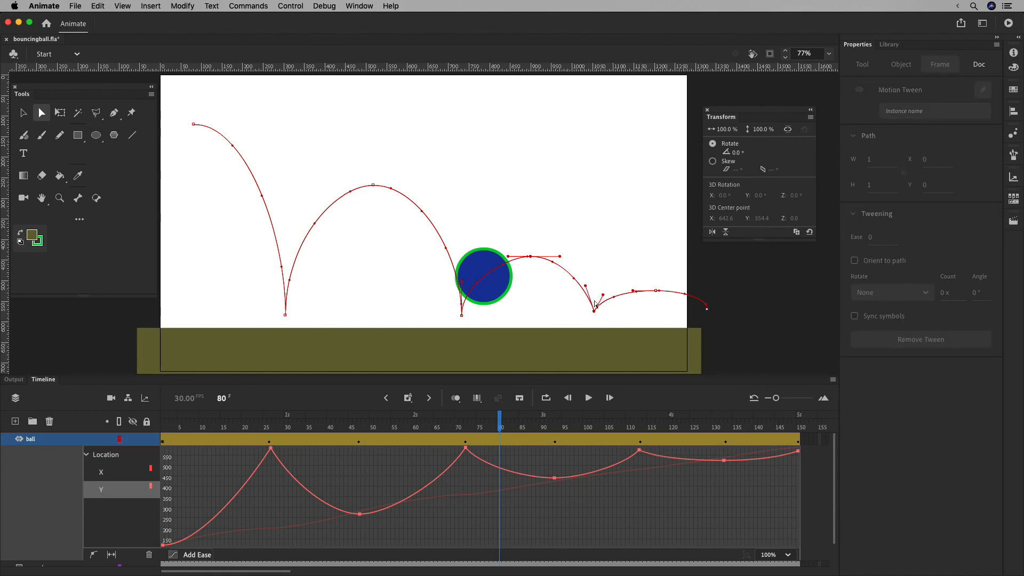
drag(586, 287, 587, 289)
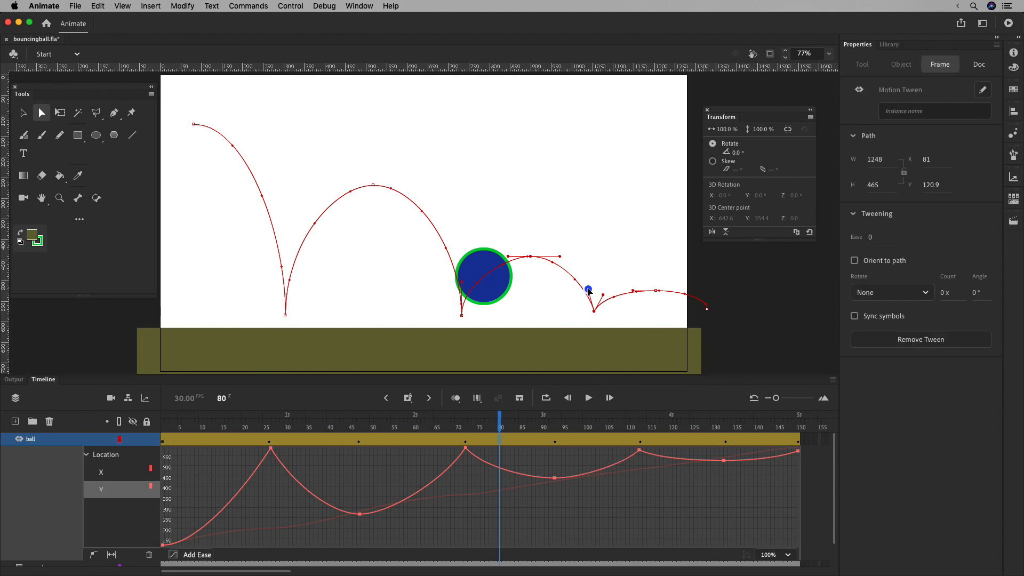
Shorten and angle apart the motion path's two tangent handles at the second landing point
click(461, 314)
mouse_move(462, 254)
mouse_down()
mouse_move(469, 267)
mouse_move(461, 273)
mouse_up()
click(470, 288)
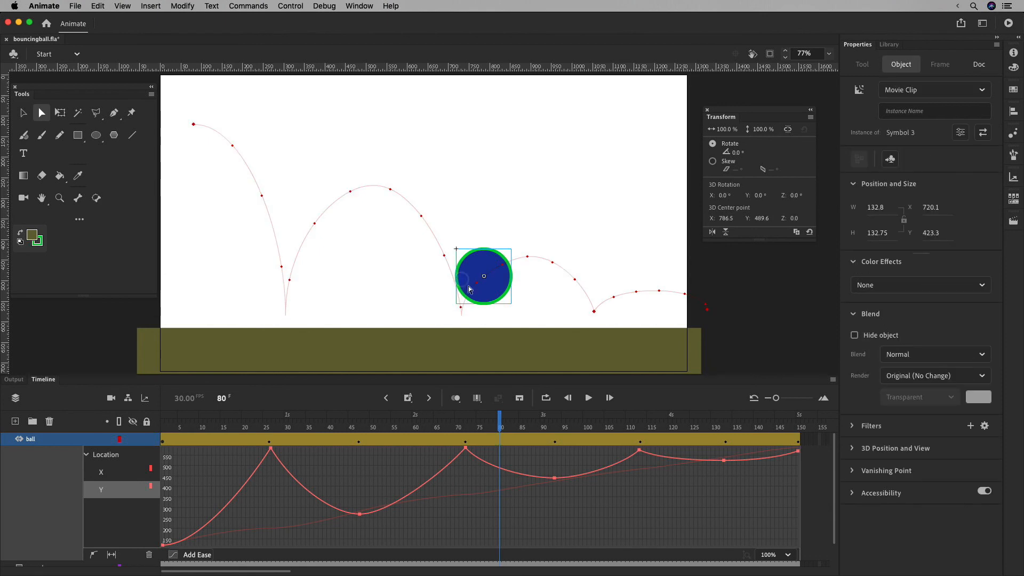
drag(504, 423, 405, 422)
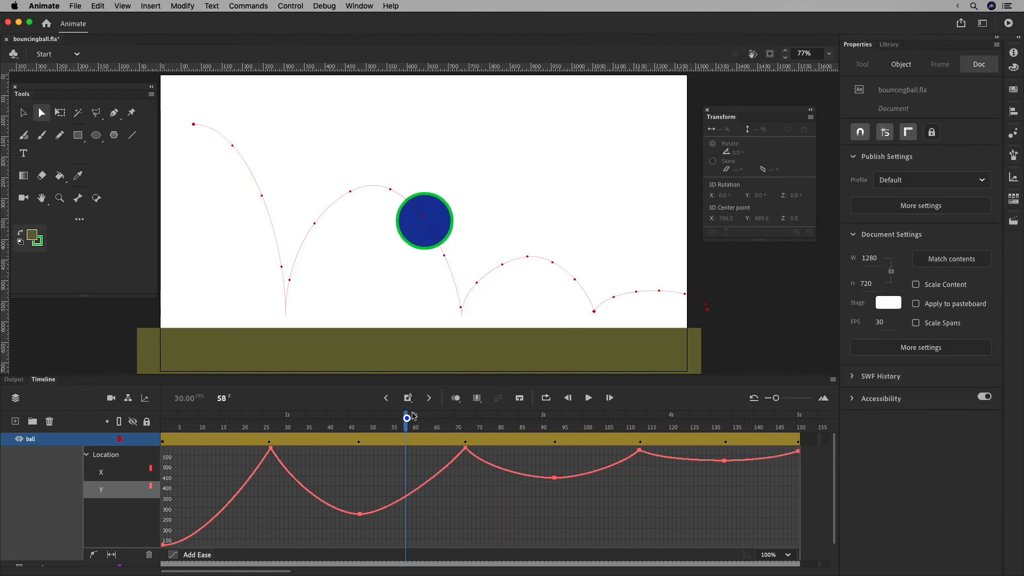
click(463, 315)
drag(463, 282, 468, 282)
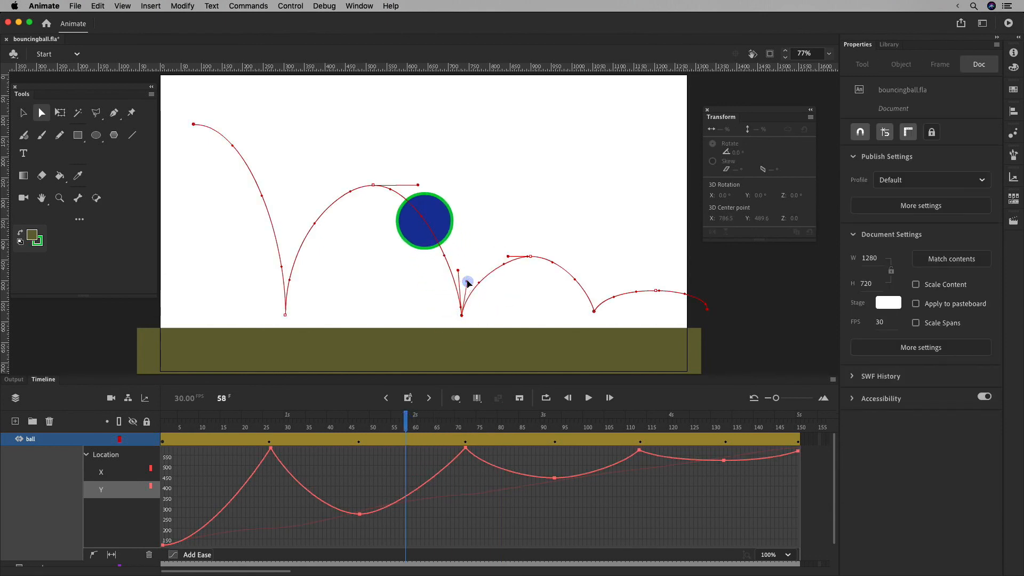
Angle the tangent handle at the motion path's off-stage end point slightly toward the stage
click(708, 310)
click(702, 297)
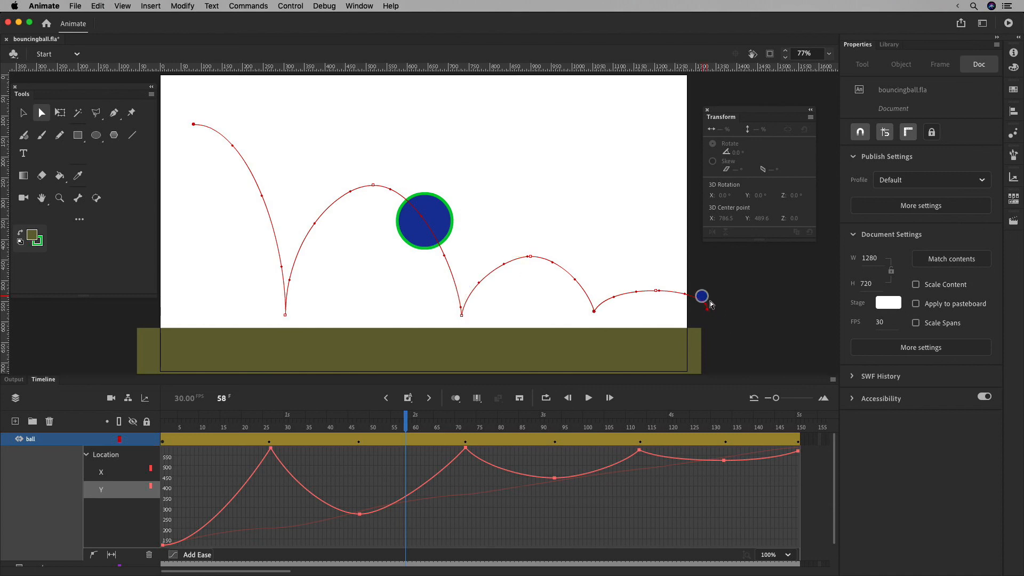
click(707, 309)
drag(707, 297, 703, 297)
Play the animation from frame 1 and scrub to frame 150 to review the bounces
click(162, 427)
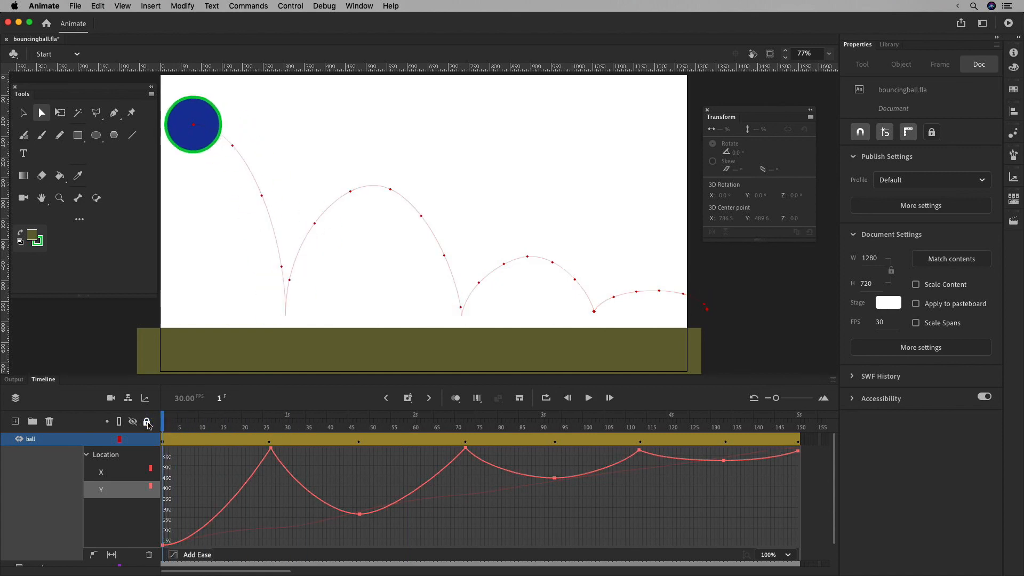
click(589, 397)
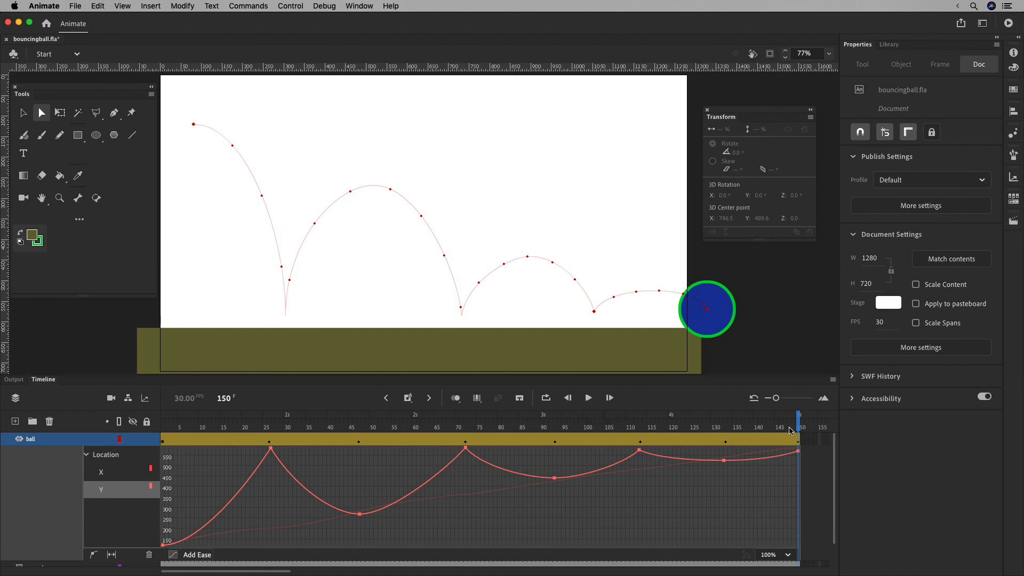
drag(567, 427, 805, 419)
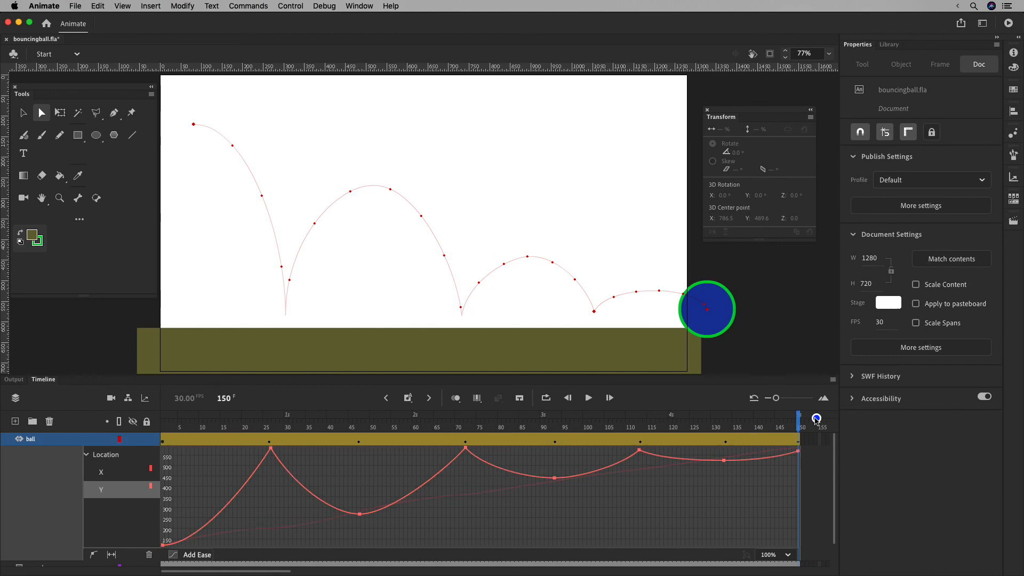
Raise the ball slightly at frame 150, to about Y 491.6, and return the playhead to frame 1
click(721, 308)
drag(720, 308, 722, 307)
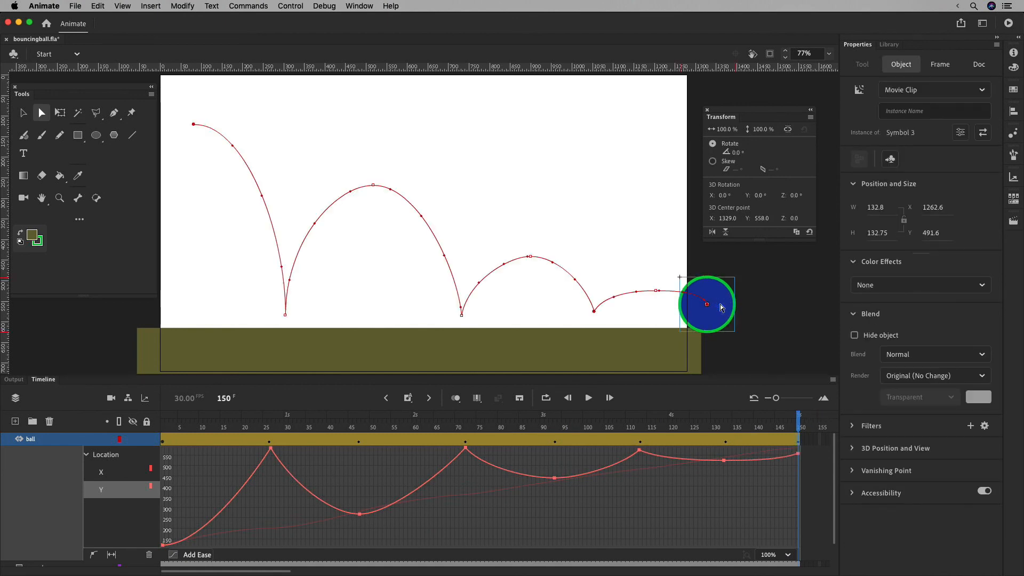
drag(796, 429, 123, 459)
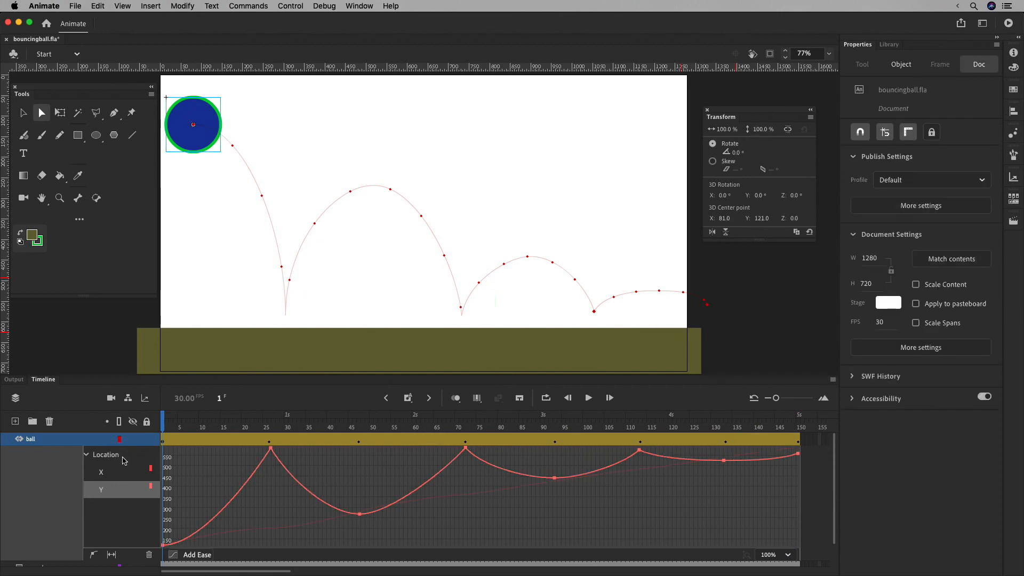